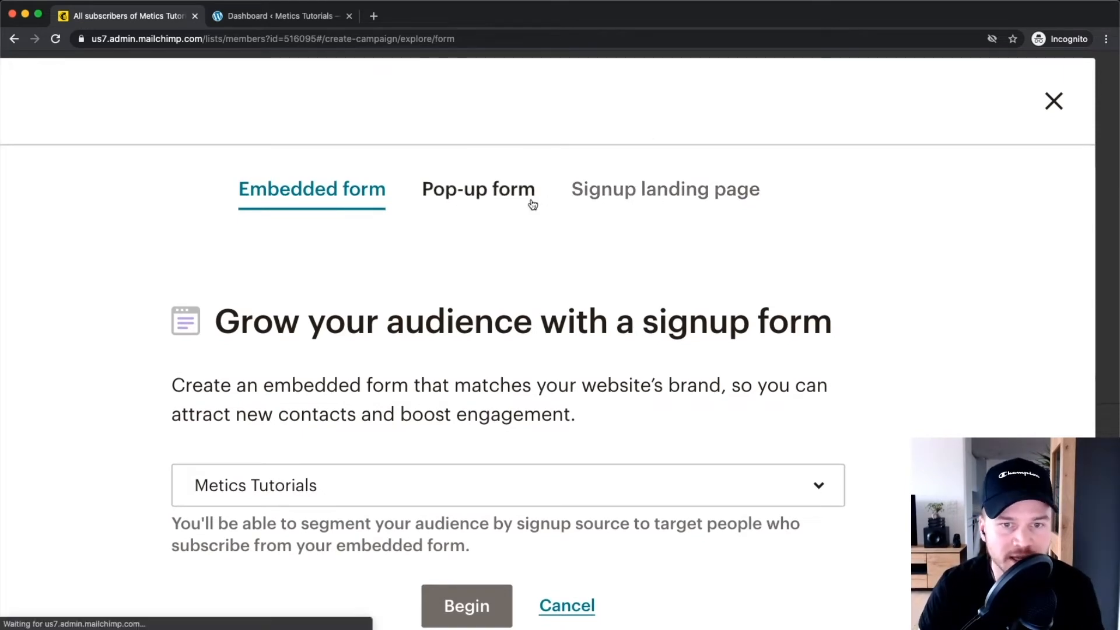
Switch the signup form setup to the Pop-up form option.
{"action": "left_click", "coordinate": [468, 191]}
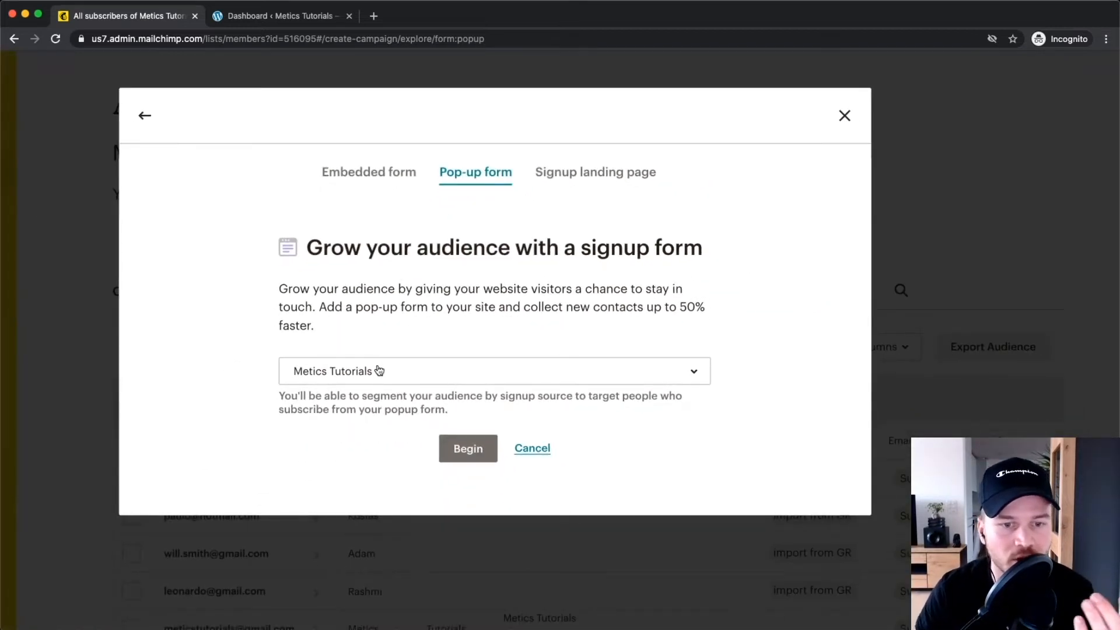
Pick Metics Tutorials as the audience and begin building the pop-up form.
{"action": "scroll", "coordinate": [379, 370], "scroll_direction": "down", "scroll_amount": 1}
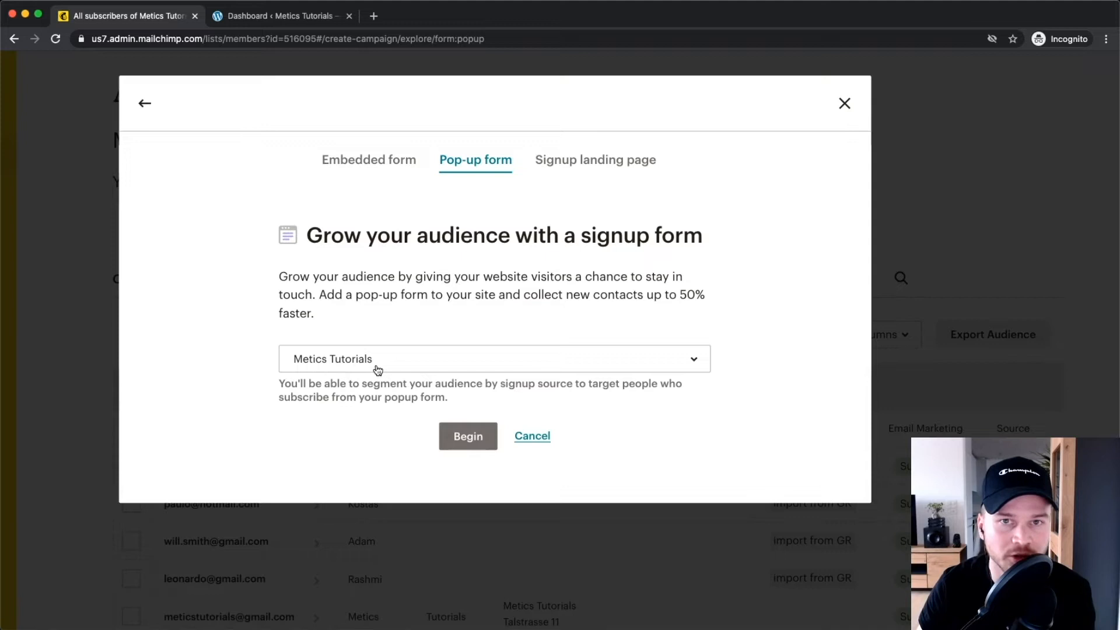
{"action": "left_click", "coordinate": [377, 368]}
{"action": "left_click", "coordinate": [346, 429]}
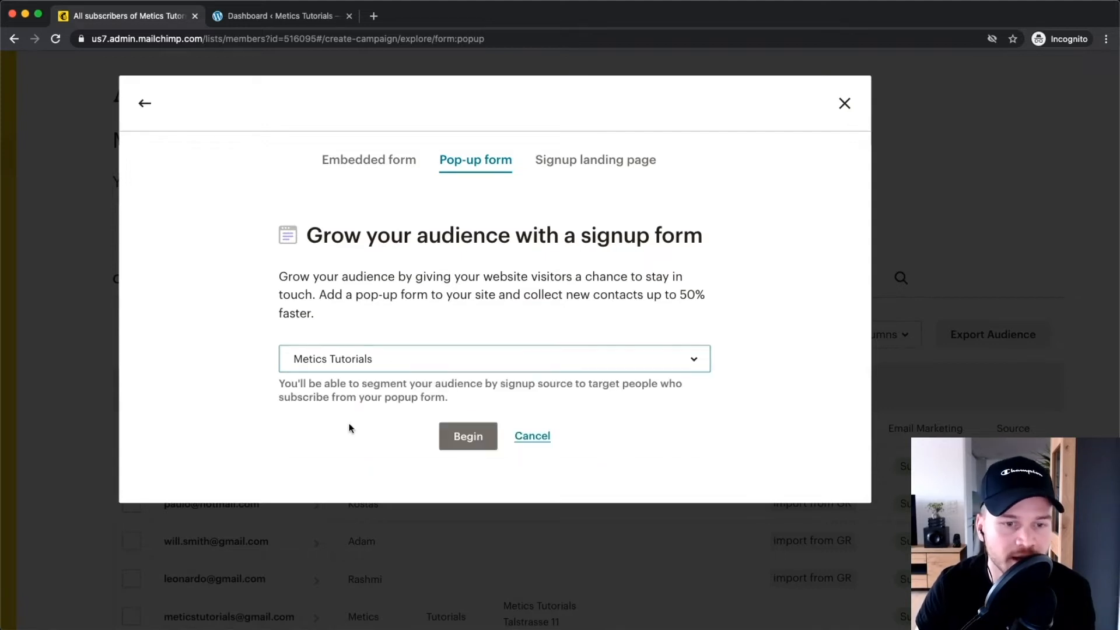
{"action": "left_click", "coordinate": [470, 438]}
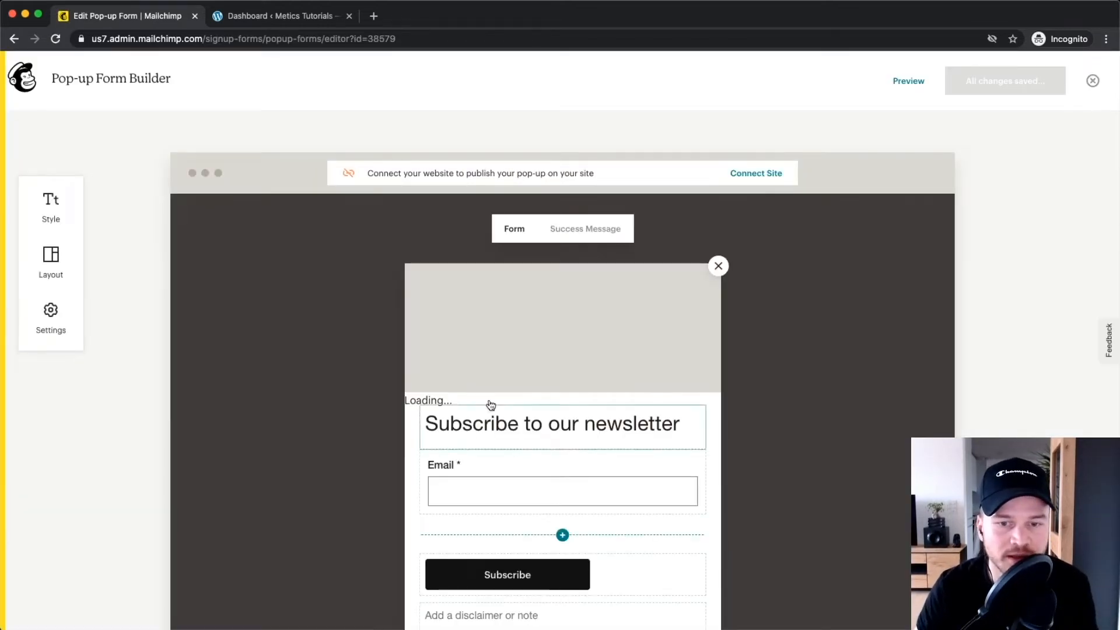
Preview the image-right, image-left and no-image layouts for the pop-up.
{"action": "scroll", "coordinate": [358, 411], "scroll_direction": "down", "scroll_amount": 3}
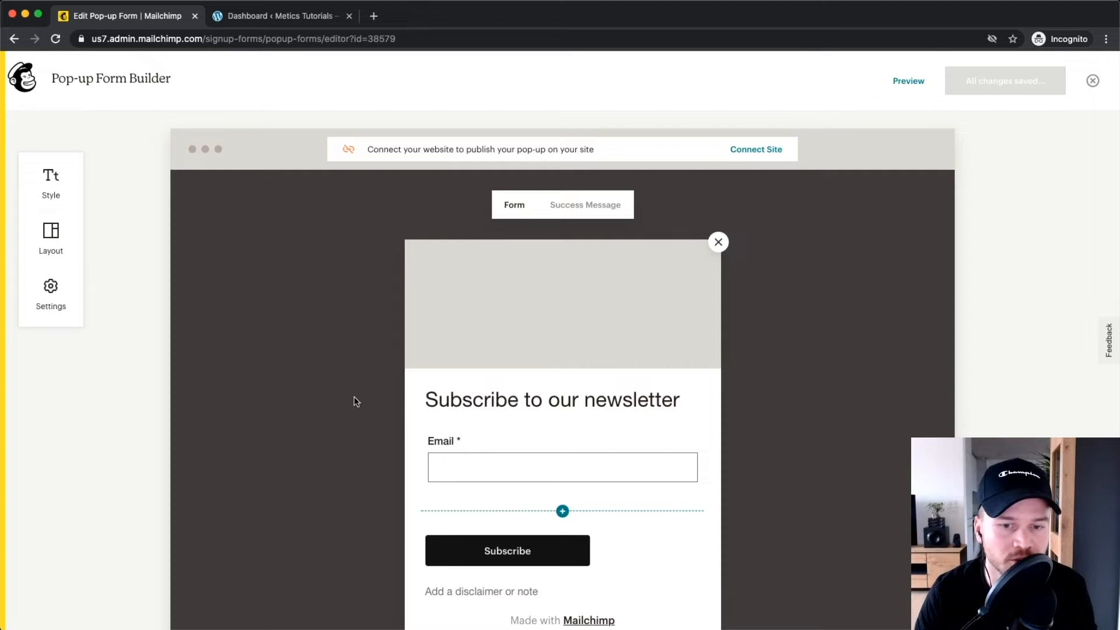
{"action": "scroll", "coordinate": [353, 399], "scroll_direction": "down", "scroll_amount": 1}
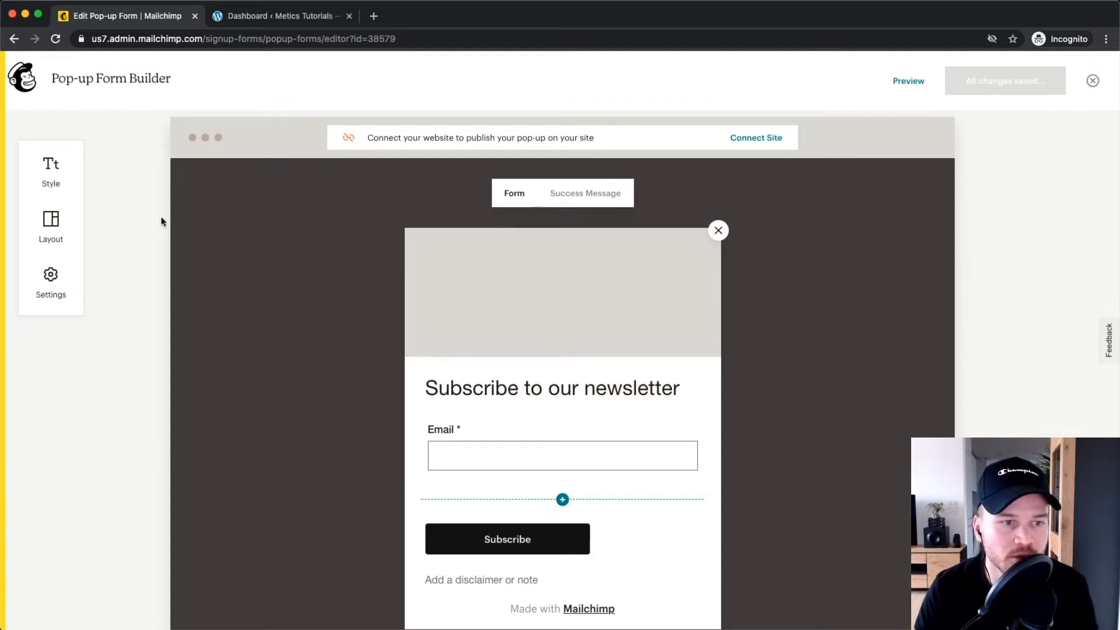
{"action": "left_click", "coordinate": [54, 227]}
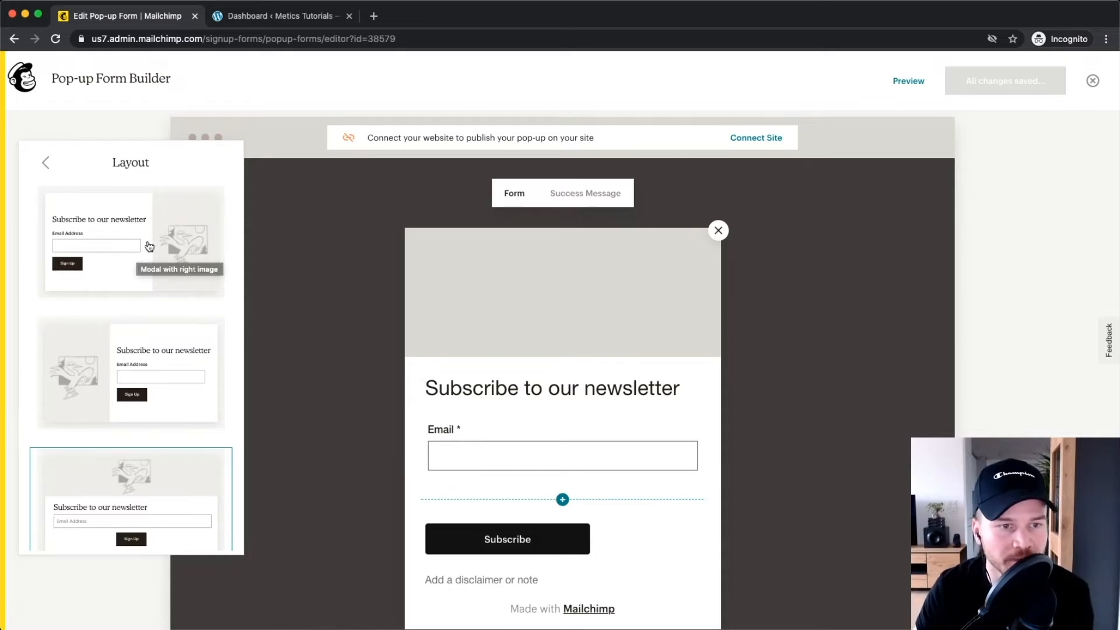
{"action": "left_click", "coordinate": [138, 257]}
{"action": "mouse_move", "coordinate": [676, 411]}
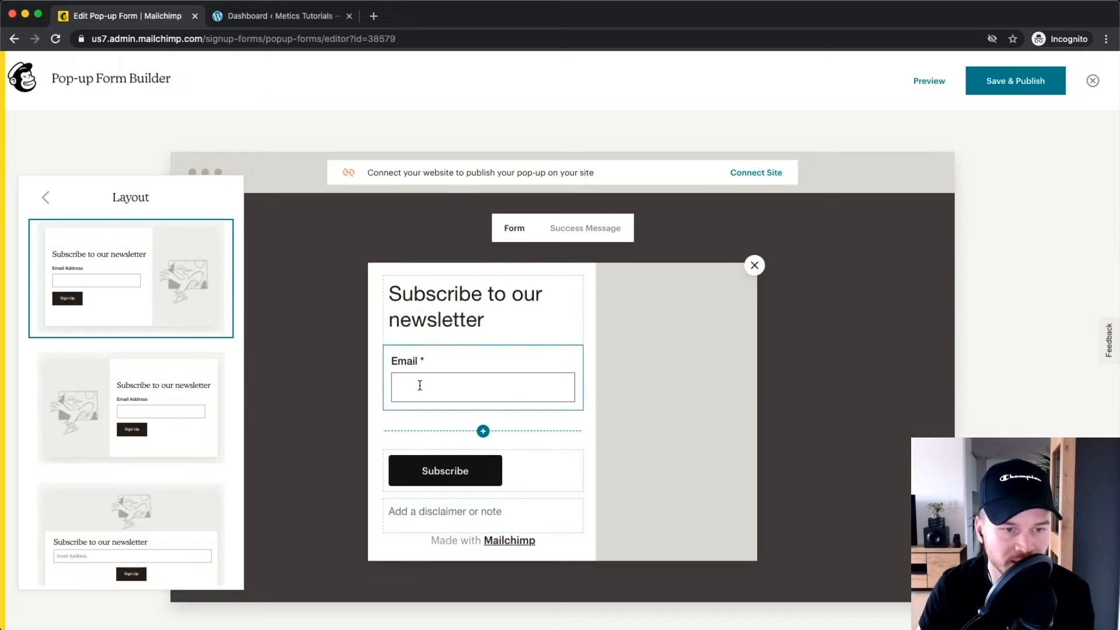
{"action": "scroll", "coordinate": [68, 344], "scroll_direction": "down", "scroll_amount": 2}
{"action": "left_click", "coordinate": [109, 335]}
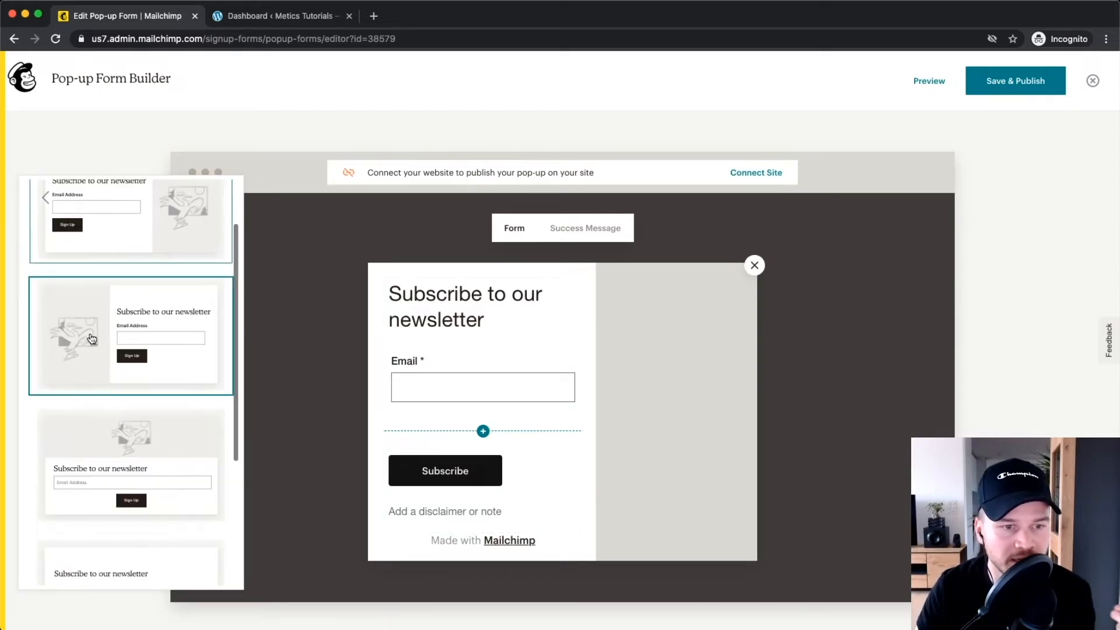
{"action": "mouse_move", "coordinate": [448, 379]}
{"action": "scroll", "coordinate": [117, 335], "scroll_direction": "down", "scroll_amount": 4}
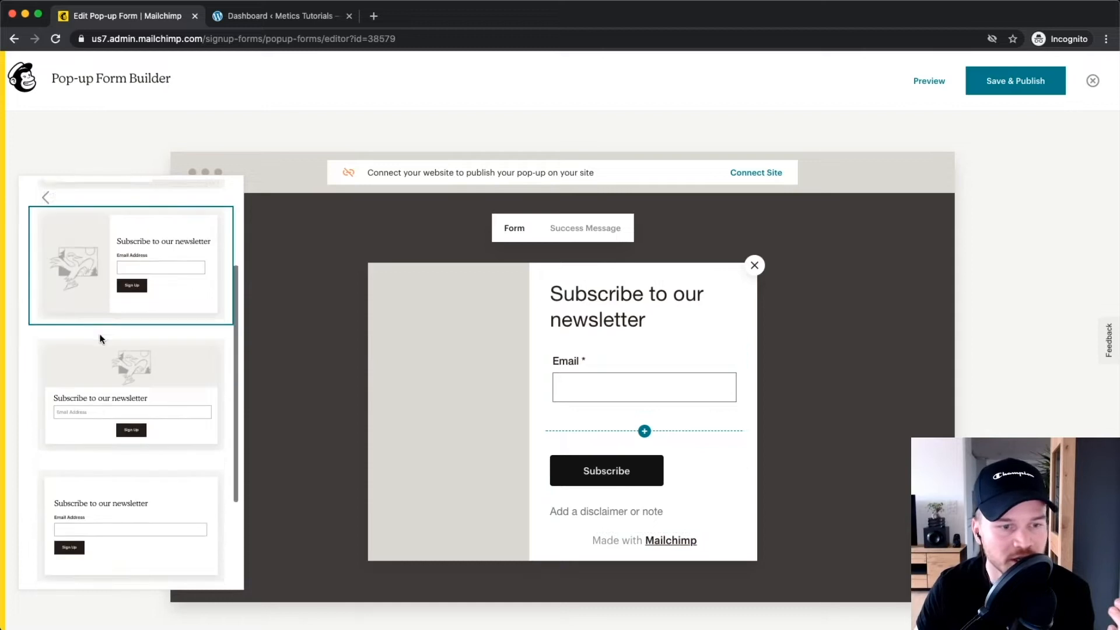
{"action": "scroll", "coordinate": [93, 329], "scroll_direction": "down", "scroll_amount": 2}
{"action": "left_click", "coordinate": [120, 392]}
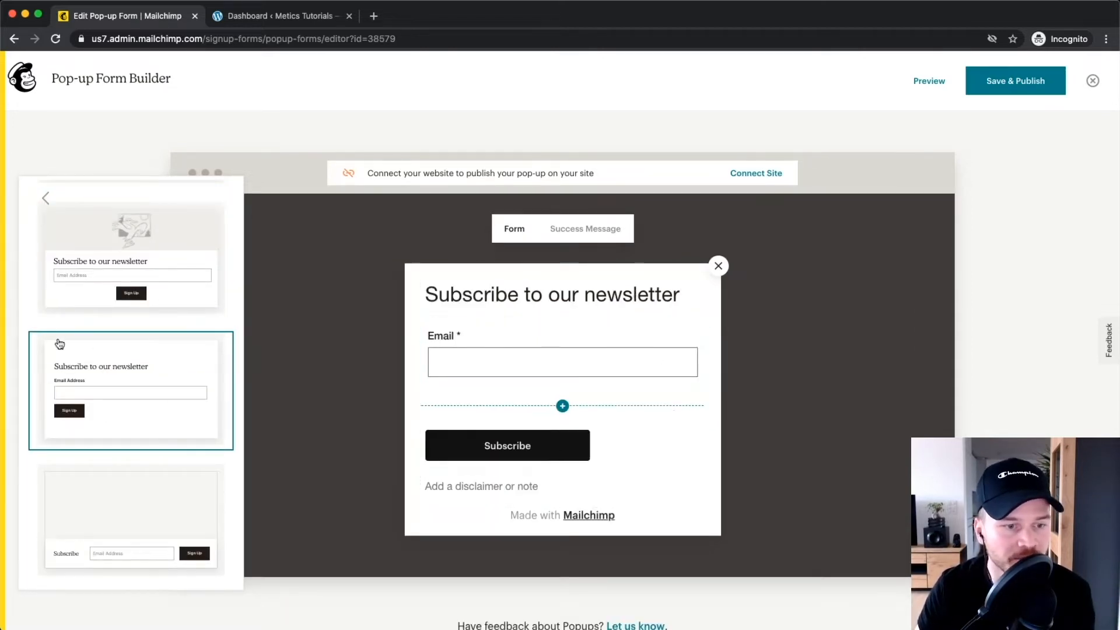
{"action": "scroll", "coordinate": [140, 350], "scroll_direction": "up", "scroll_amount": 2}
Apply the layout with the image above the heading and close the Layout panel.
{"action": "left_click", "coordinate": [142, 376]}
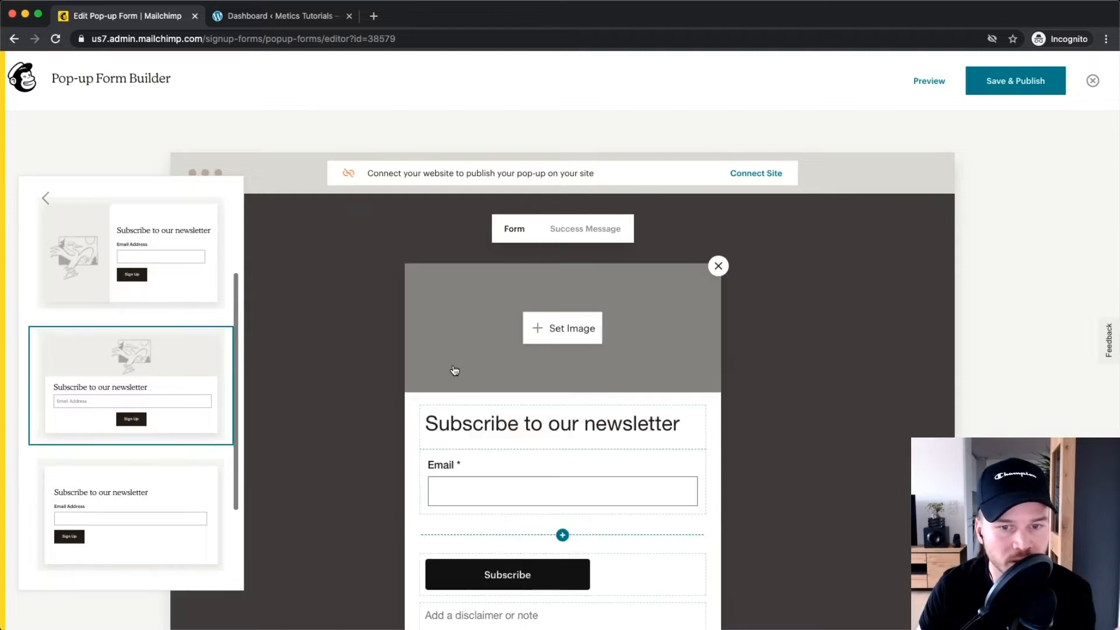
{"action": "scroll", "coordinate": [358, 324], "scroll_direction": "down", "scroll_amount": 1}
{"action": "mouse_move", "coordinate": [528, 256]}
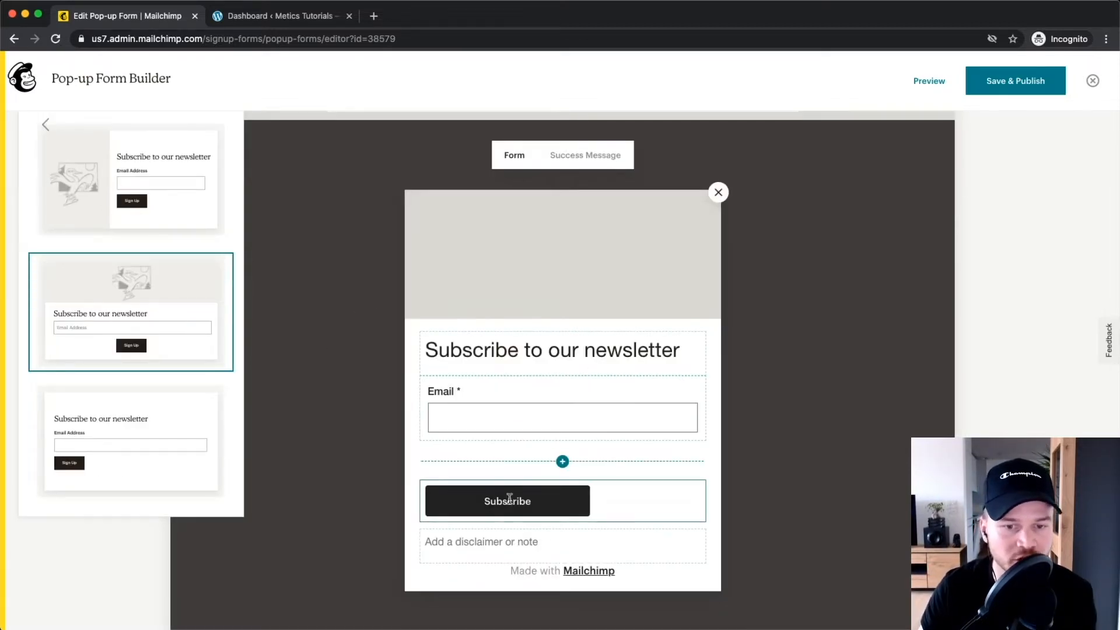
{"action": "left_click", "coordinate": [331, 336]}
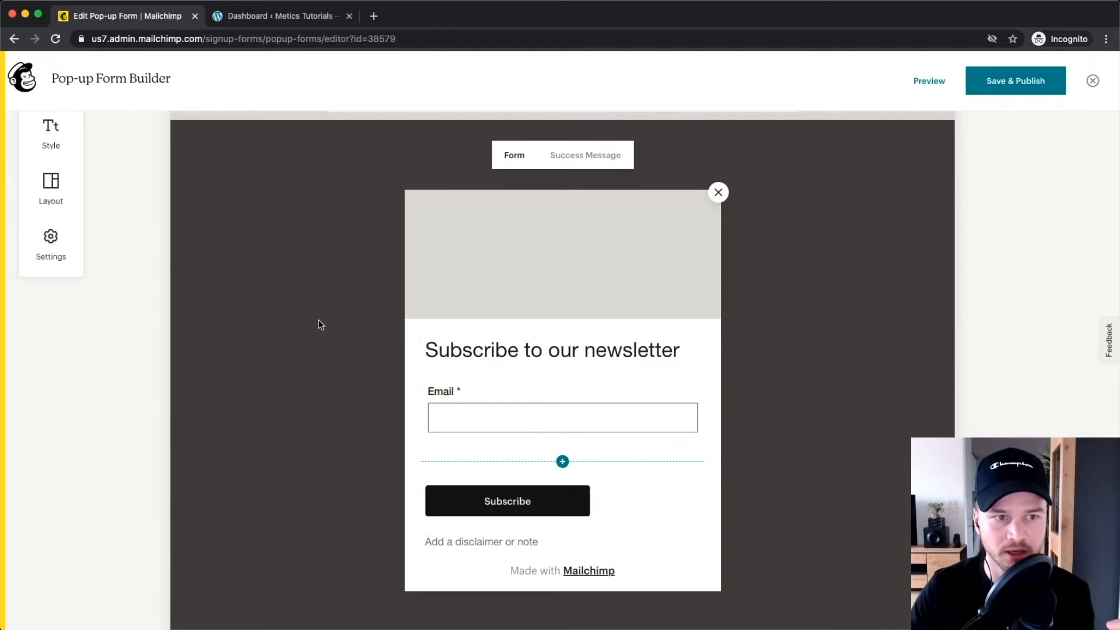
{"action": "scroll", "coordinate": [344, 288], "scroll_direction": "up", "scroll_amount": 1}
{"action": "mouse_move", "coordinate": [553, 330]}
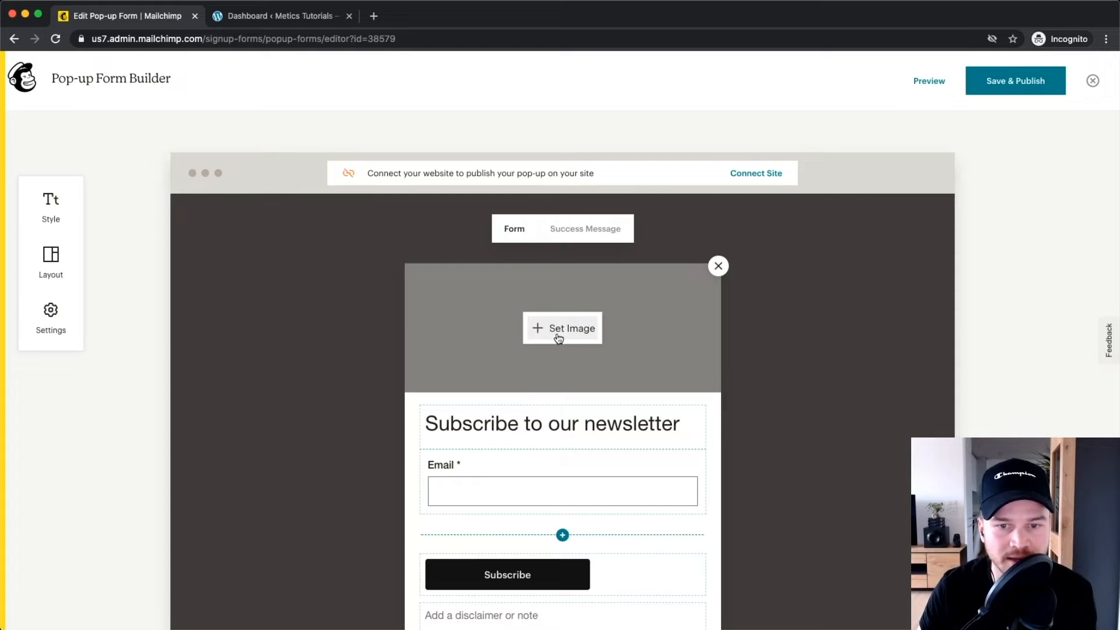
Insert the EDITING TIPS image from Content Studio into the pop-up's image area.
{"action": "left_click", "coordinate": [553, 331]}
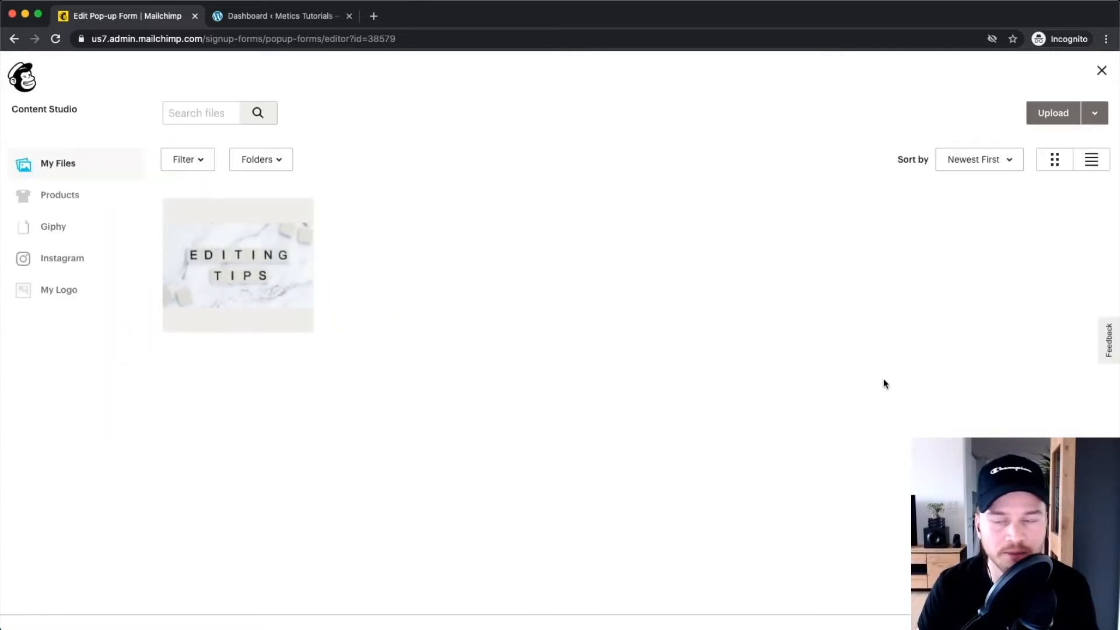
{"action": "left_click", "coordinate": [1047, 114]}
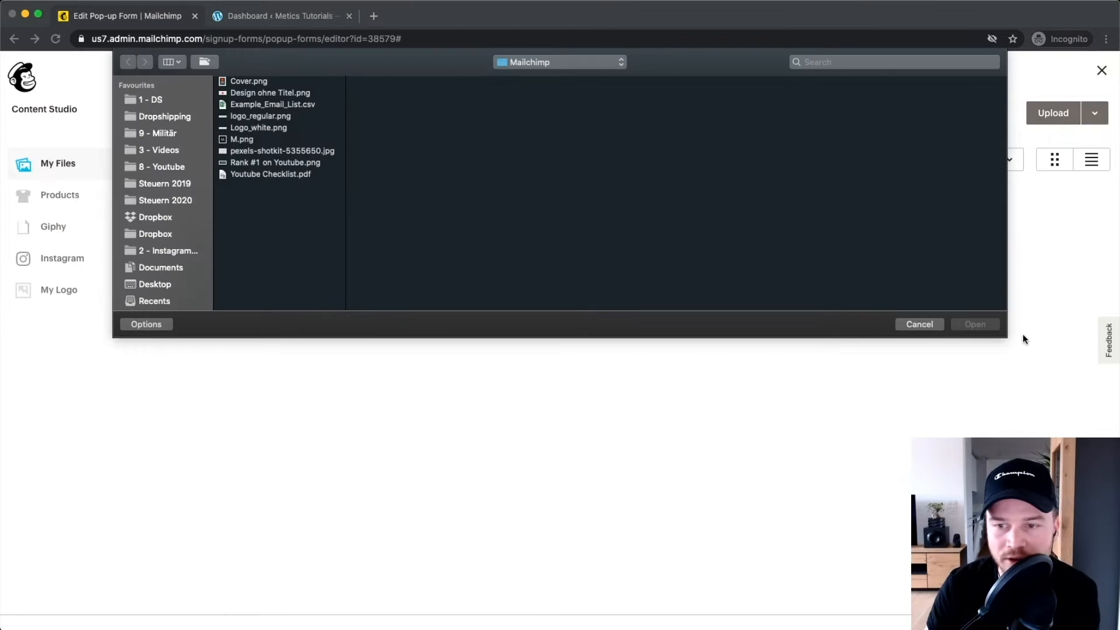
{"action": "left_click", "coordinate": [927, 323]}
{"action": "left_click", "coordinate": [273, 271]}
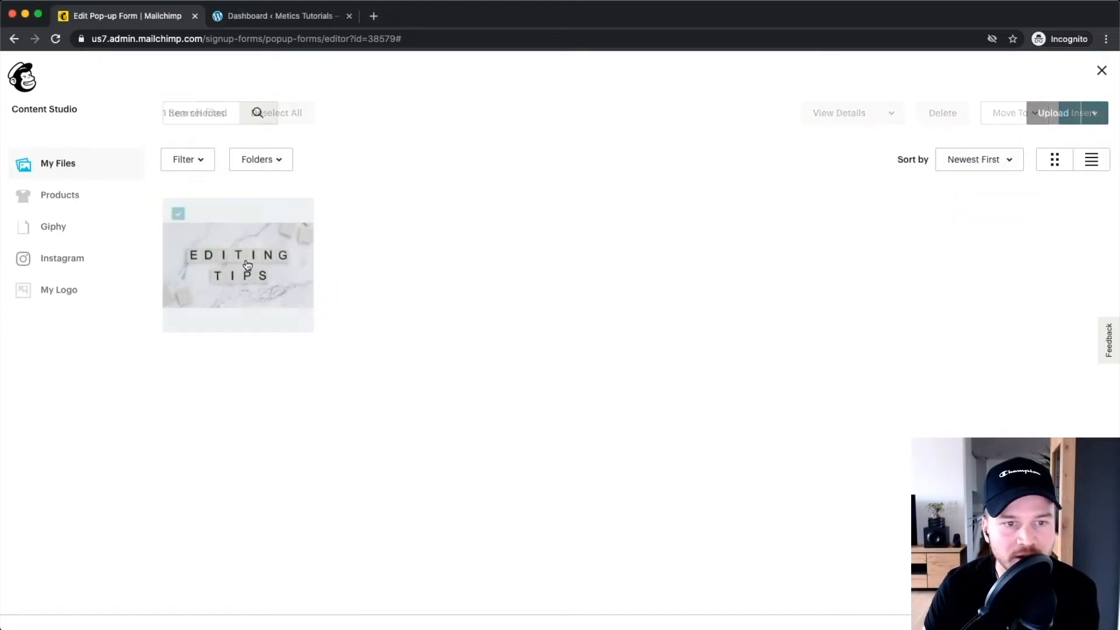
{"action": "left_click", "coordinate": [1082, 115]}
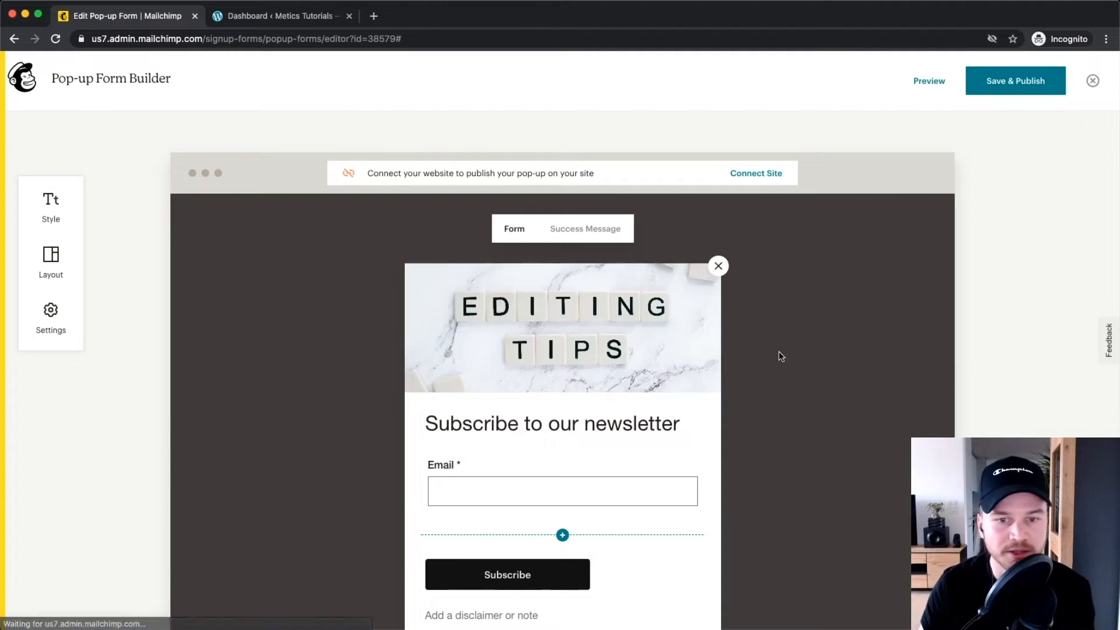
{"action": "scroll", "coordinate": [752, 359], "scroll_direction": "down", "scroll_amount": 2}
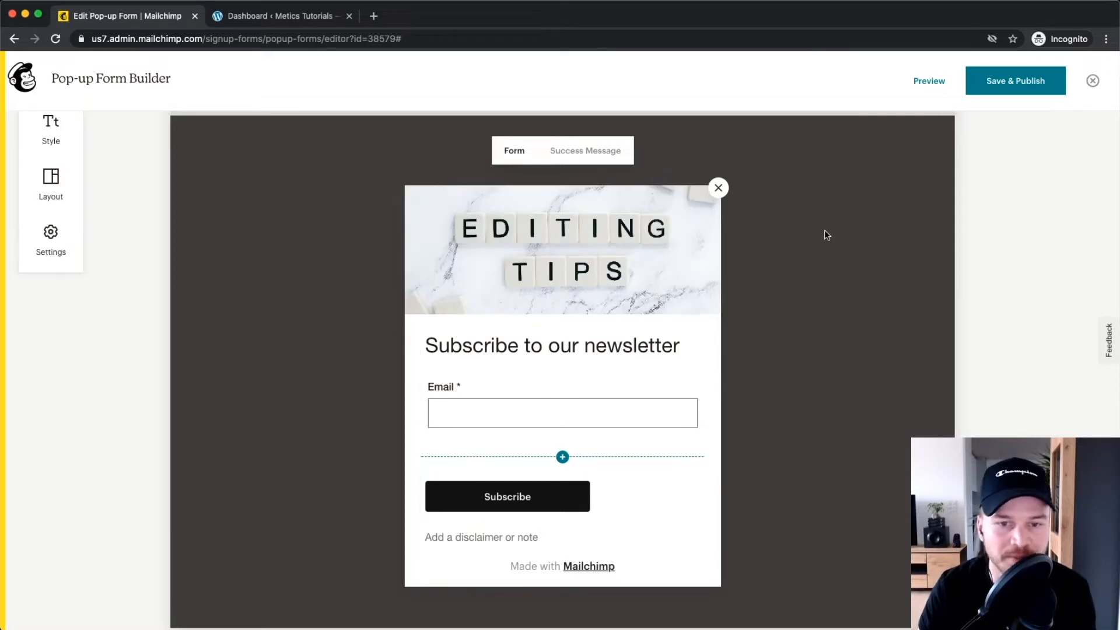
Replace the pop-up heading with 'Get our weekly editing tips!'.
{"action": "scroll", "coordinate": [577, 342], "scroll_direction": "down", "scroll_amount": 1}
{"action": "left_click", "coordinate": [551, 320]}
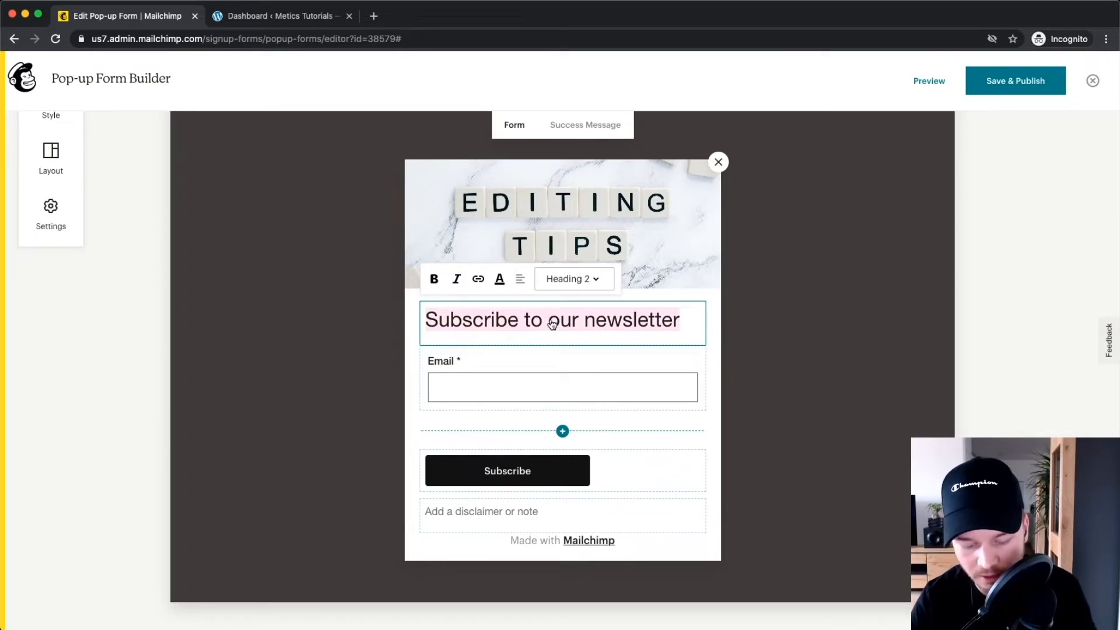
{"action": "type", "text": "Get our week"}
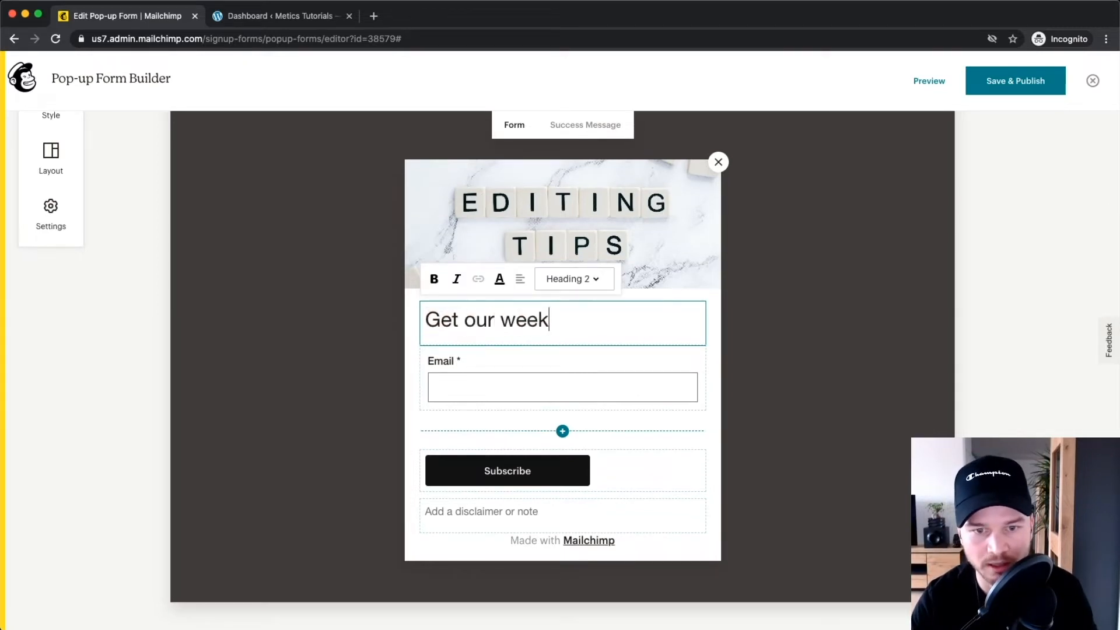
{"action": "type", "text": "ly editing tips"}
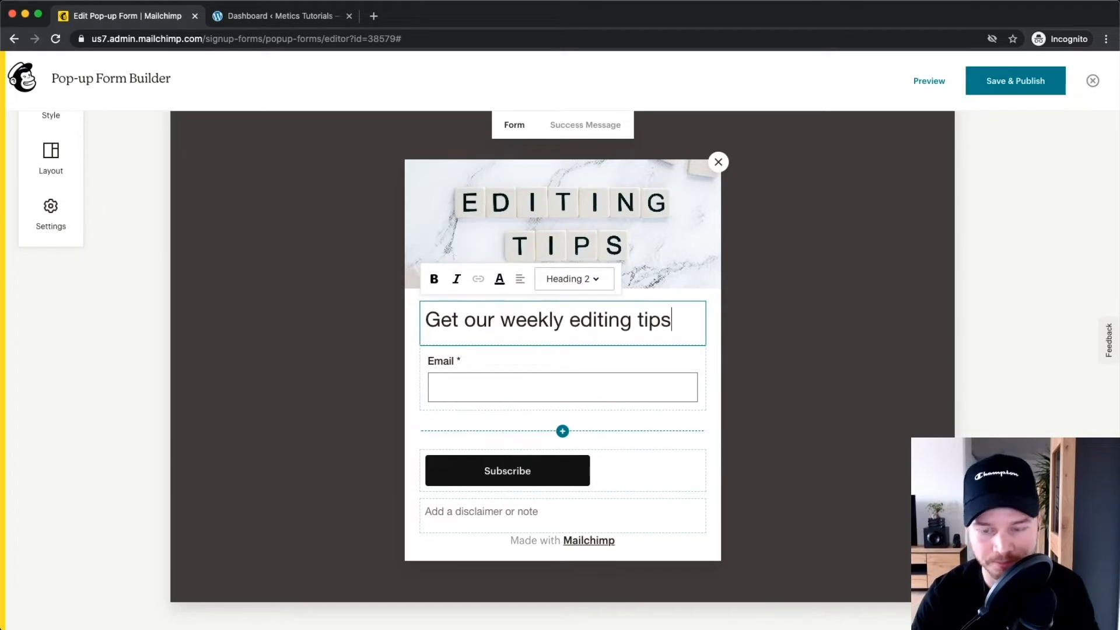
{"action": "type", "text": "!"}
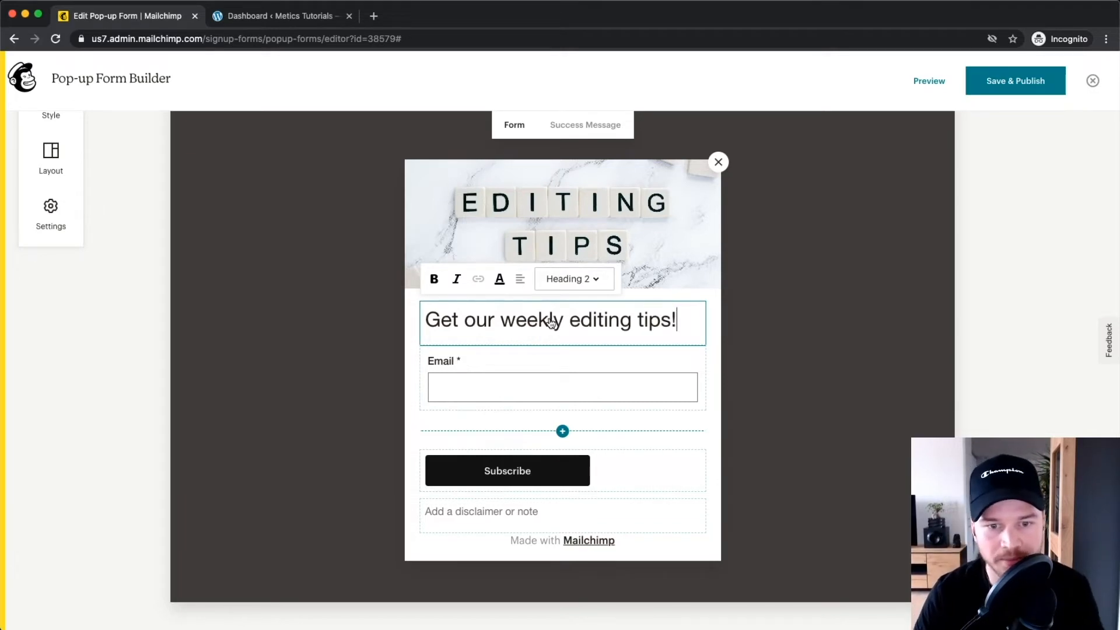
{"action": "left_click", "coordinate": [528, 372]}
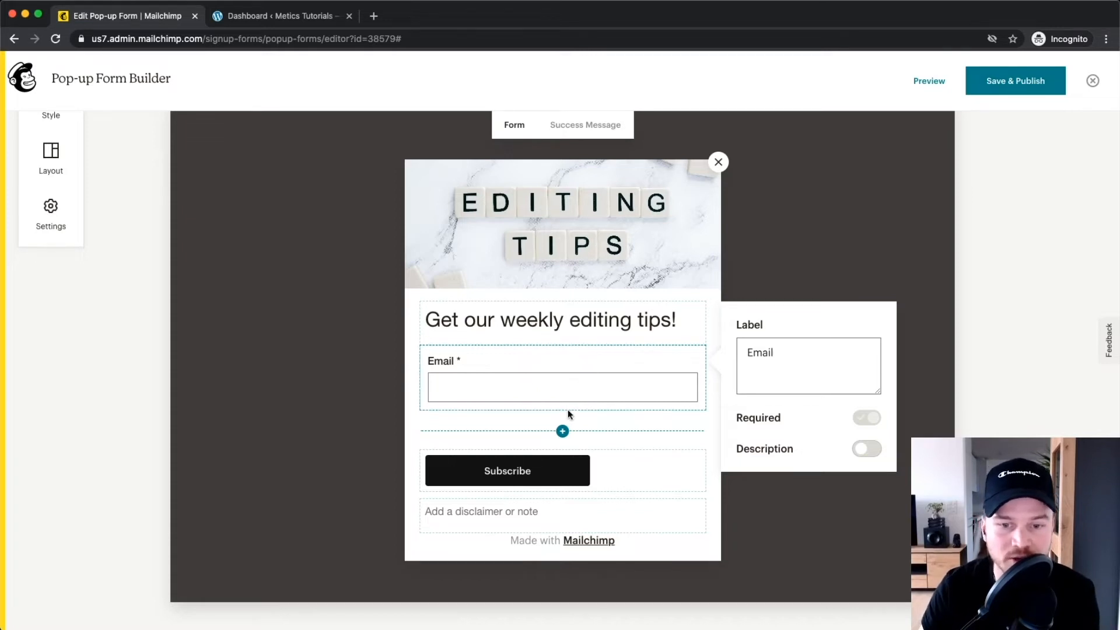
Add a First Name field above Email and leave its Required toggle off.
{"action": "left_click", "coordinate": [562, 432]}
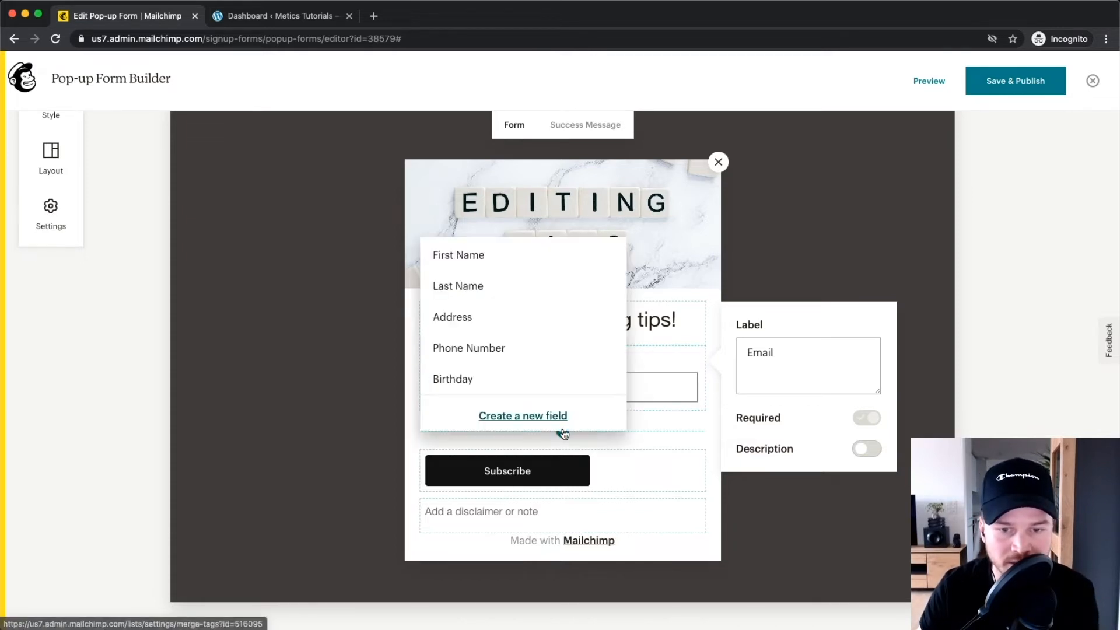
{"action": "left_click", "coordinate": [482, 263]}
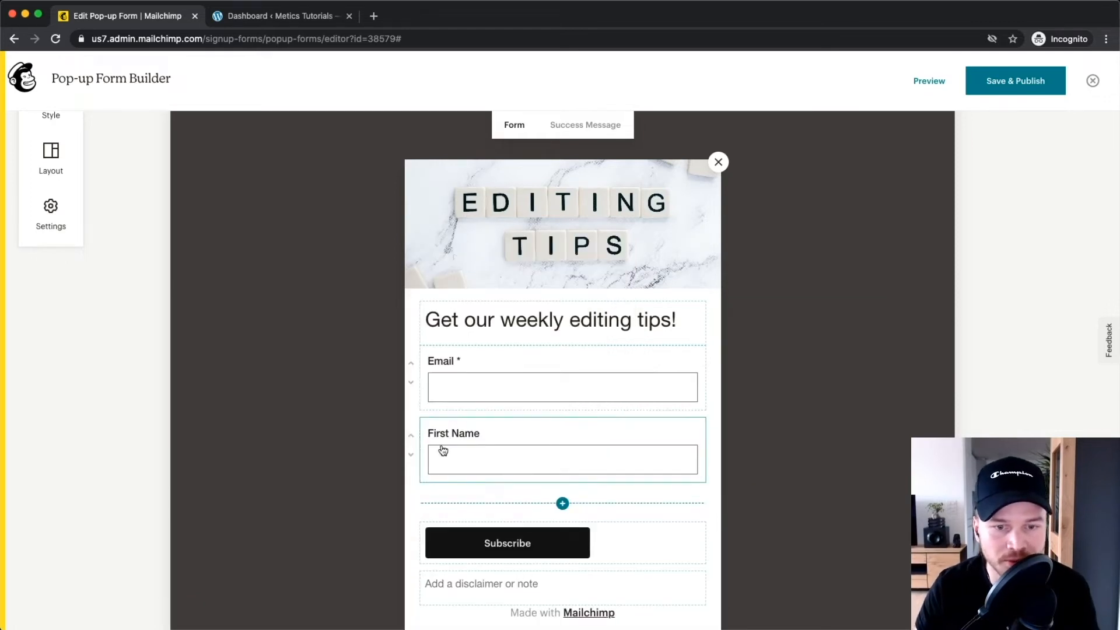
{"action": "scroll", "coordinate": [466, 413], "scroll_direction": "up", "scroll_amount": 5}
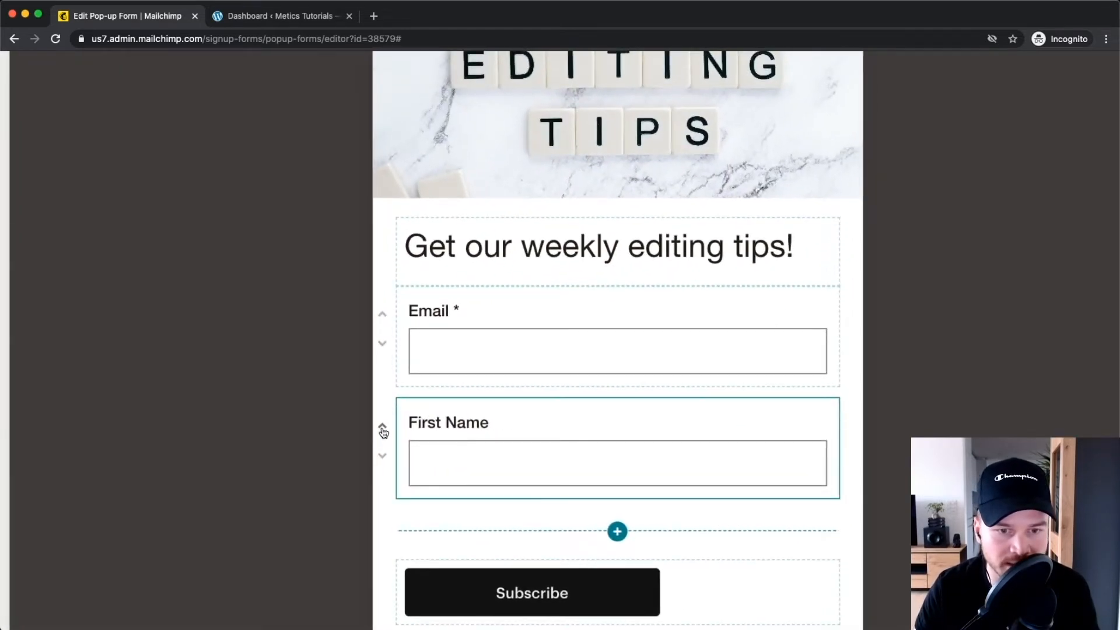
{"action": "left_click", "coordinate": [383, 427]}
{"action": "scroll", "coordinate": [385, 432], "scroll_direction": "down", "scroll_amount": 5}
{"action": "scroll", "coordinate": [509, 461], "scroll_direction": "up", "scroll_amount": 5}
{"action": "scroll", "coordinate": [455, 446], "scroll_direction": "down", "scroll_amount": 5}
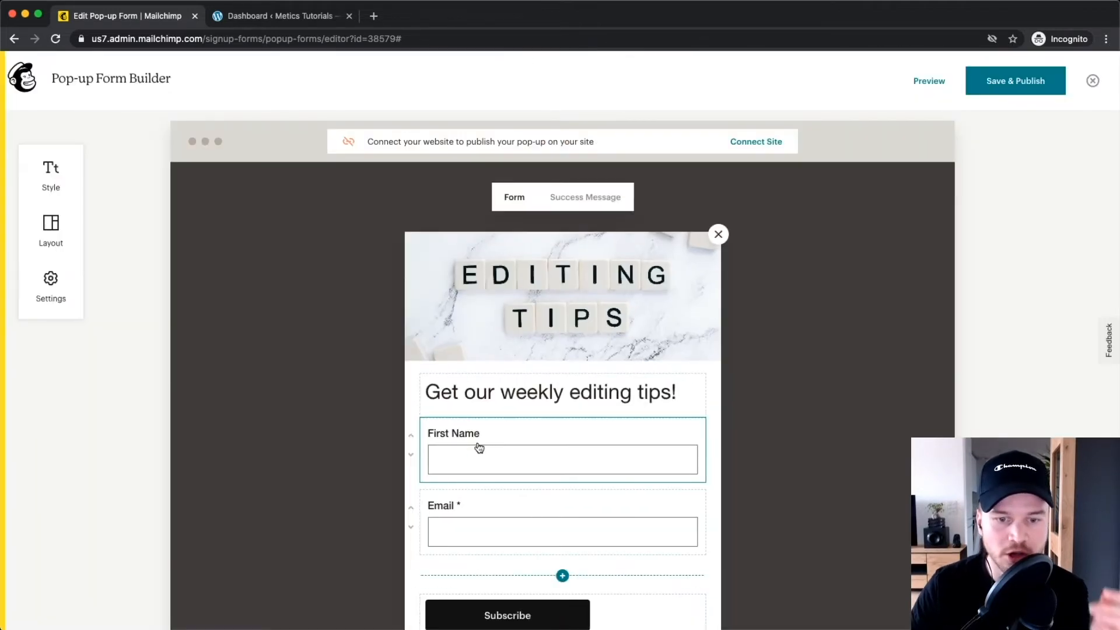
{"action": "left_click", "coordinate": [479, 447]}
{"action": "scroll", "coordinate": [846, 501], "scroll_direction": "down", "scroll_amount": 2}
{"action": "left_click", "coordinate": [865, 465]}
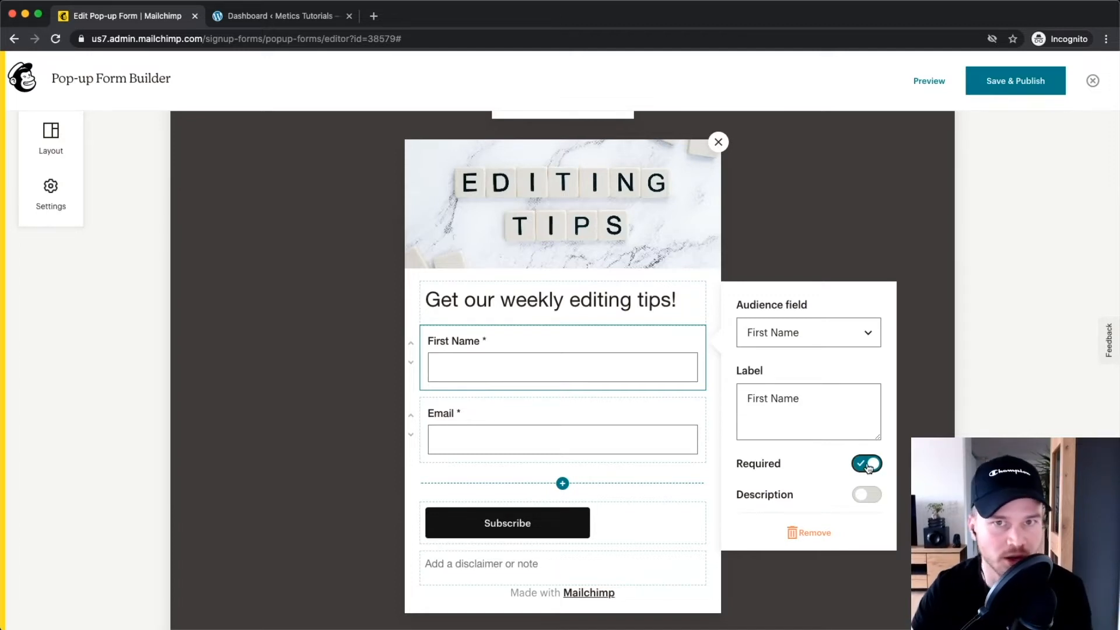
{"action": "left_click", "coordinate": [867, 464]}
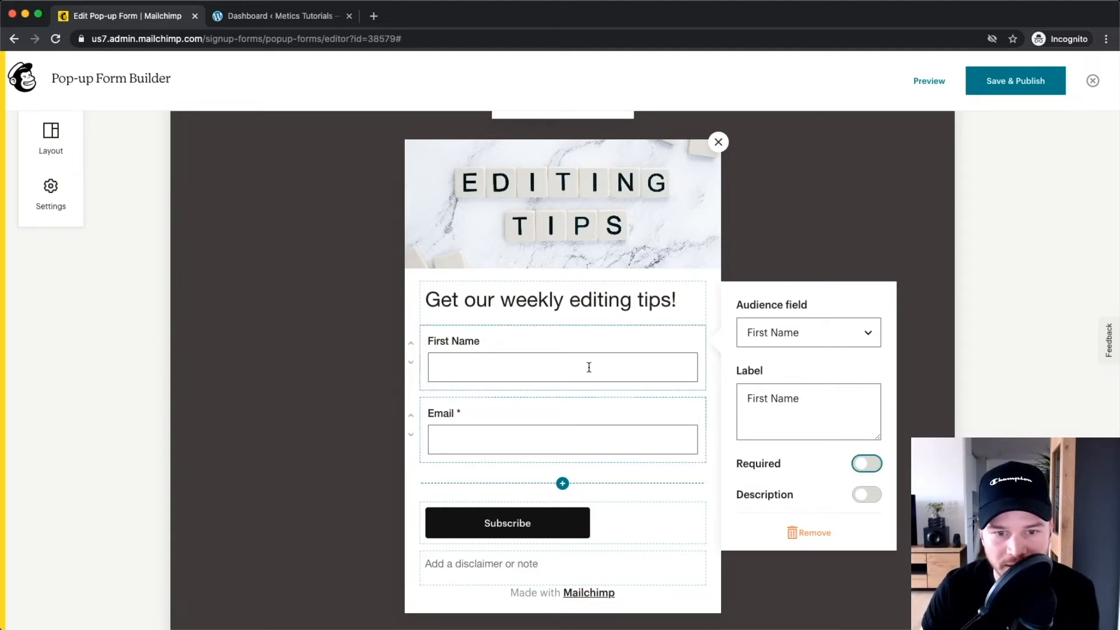
{"action": "scroll", "coordinate": [467, 398], "scroll_direction": "down", "scroll_amount": 2}
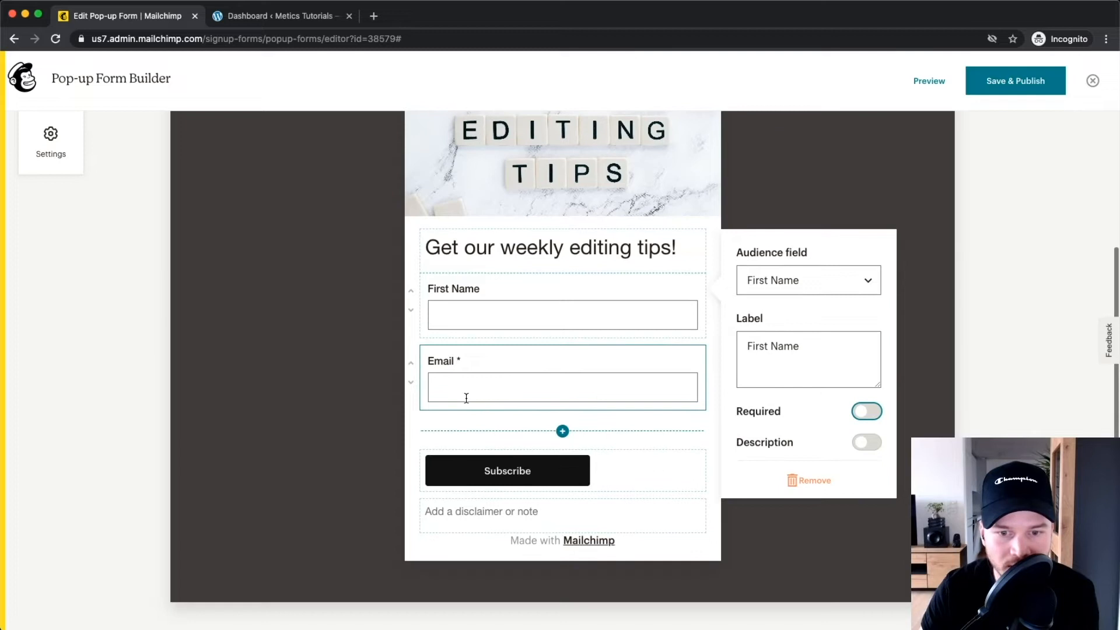
Relabel the button 'Sign up!', centre it and colour it bright green.
{"action": "left_click", "coordinate": [507, 470]}
{"action": "left_click_drag", "start_coordinate": [538, 470], "coordinate": [452, 461]}
{"action": "type", "text": "Sign "}
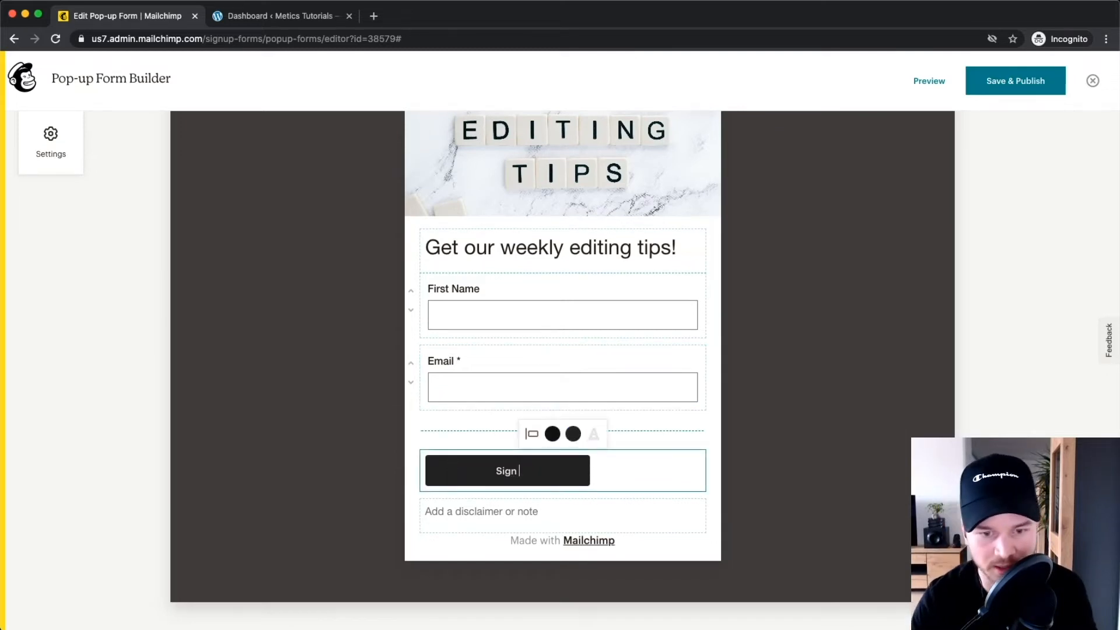
{"action": "type", "text": "up!"}
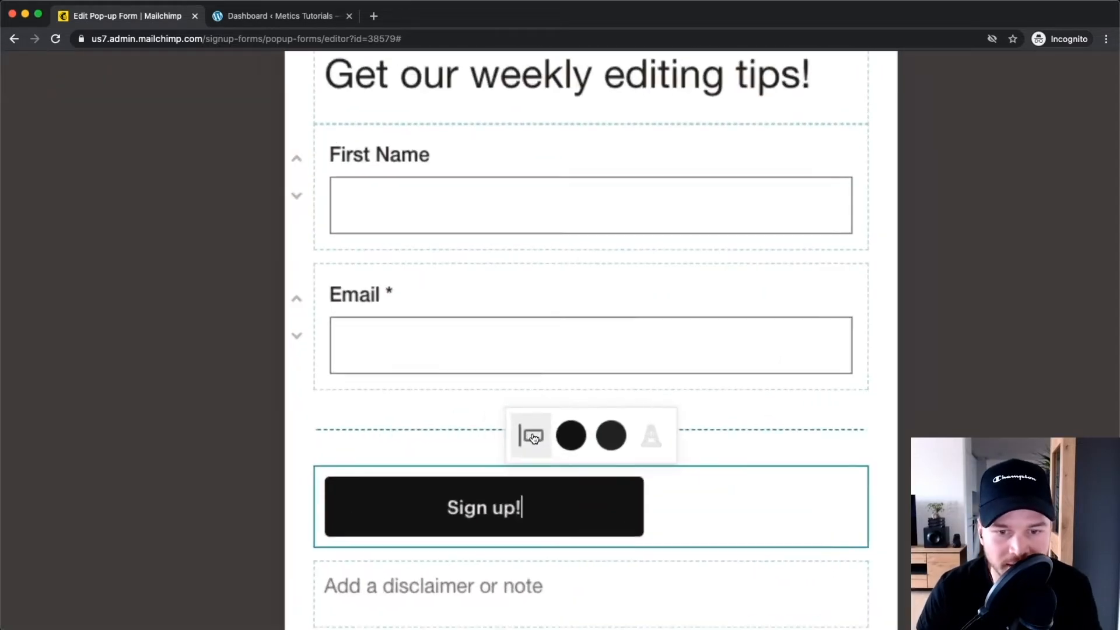
{"action": "left_click", "coordinate": [532, 434]}
{"action": "left_click", "coordinate": [519, 373]}
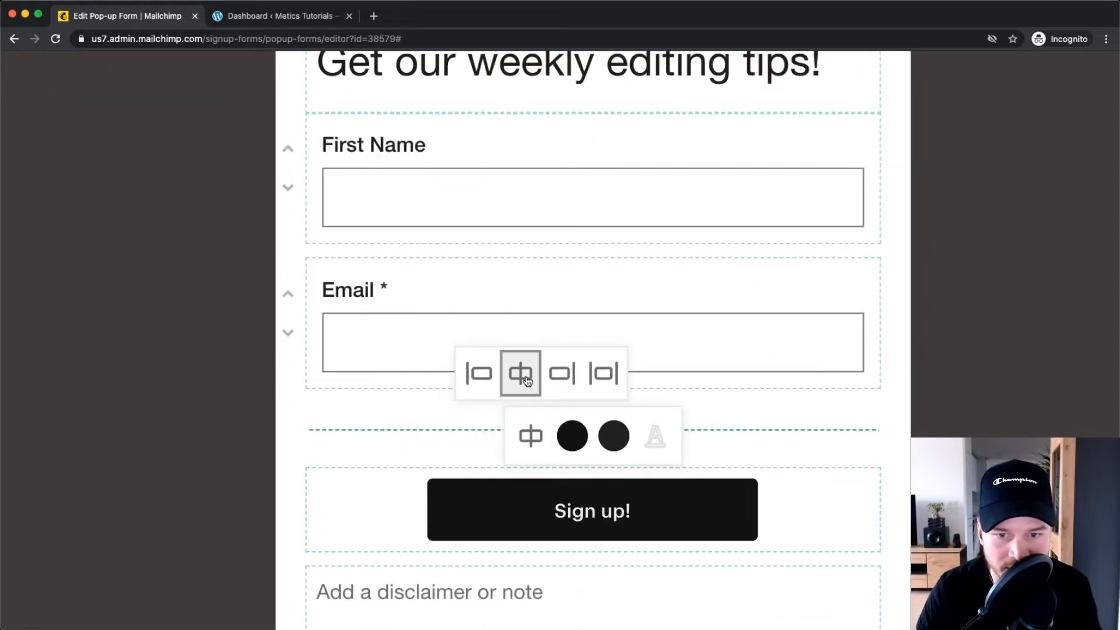
{"action": "left_click", "coordinate": [571, 432]}
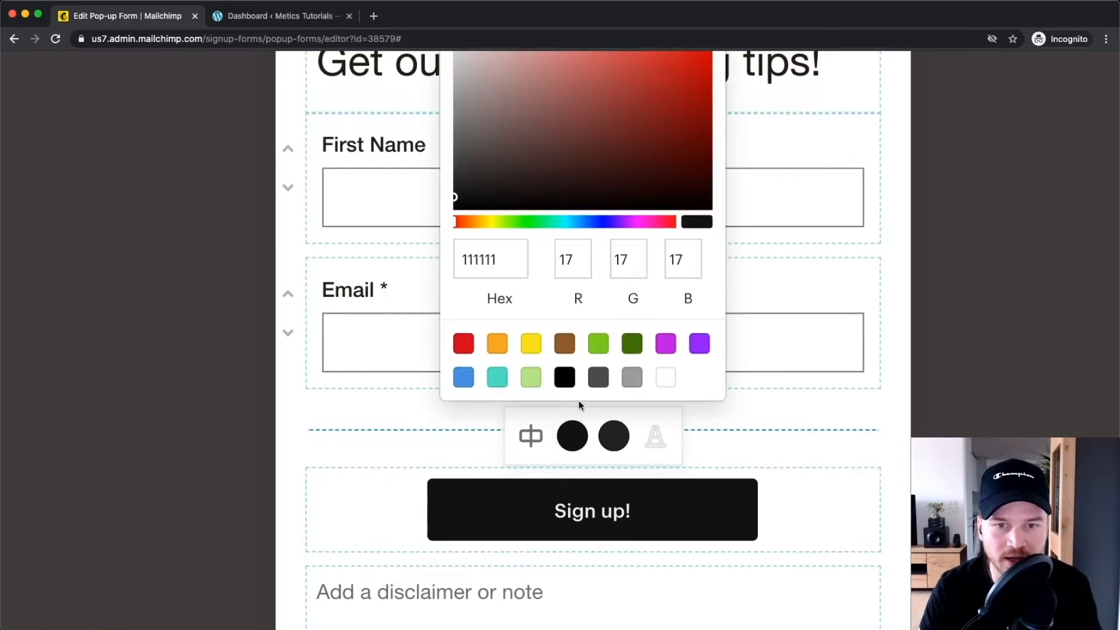
{"action": "left_click", "coordinate": [545, 285]}
{"action": "left_click_drag", "start_coordinate": [618, 175], "coordinate": [617, 190]}
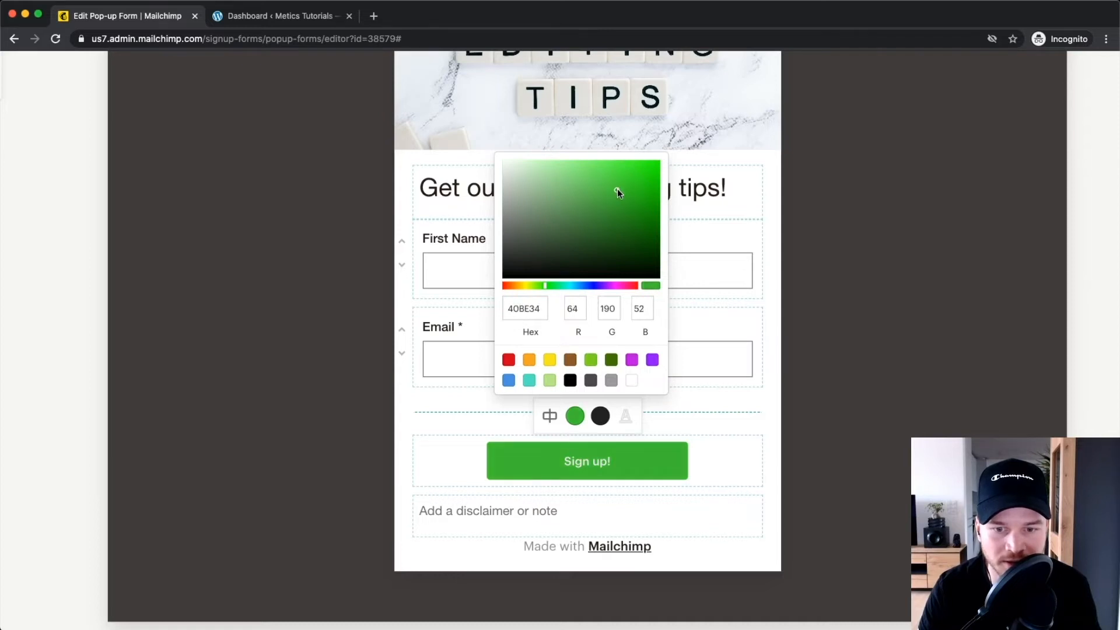
{"action": "left_click", "coordinate": [746, 421]}
Leave the disclaimer note below the button empty.
{"action": "scroll", "coordinate": [729, 437], "scroll_direction": "down", "scroll_amount": 1}
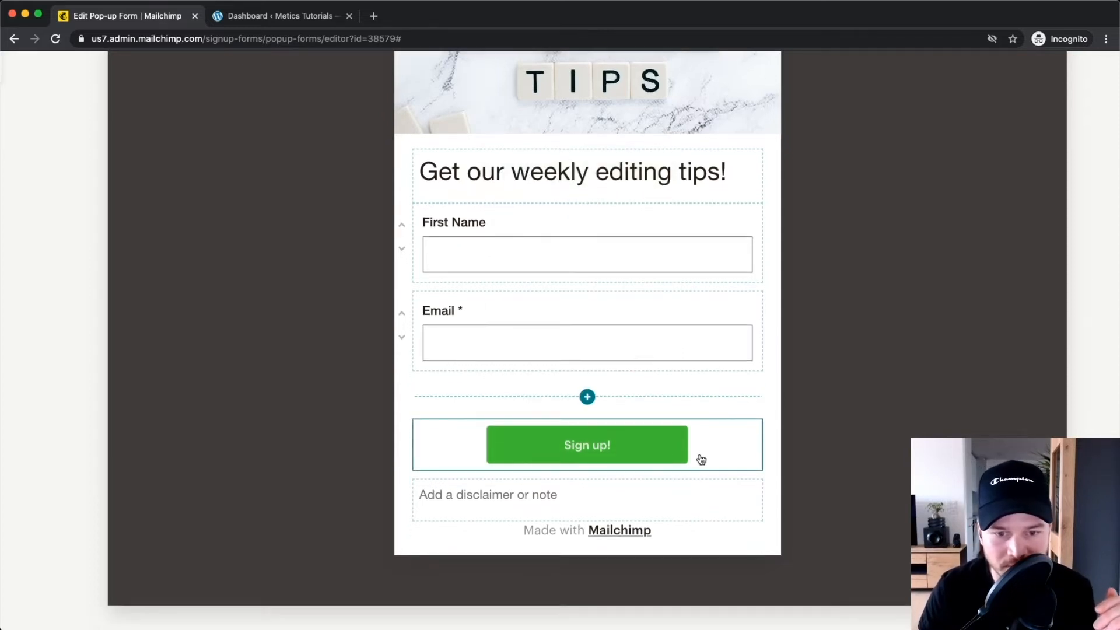
{"action": "left_click", "coordinate": [502, 504]}
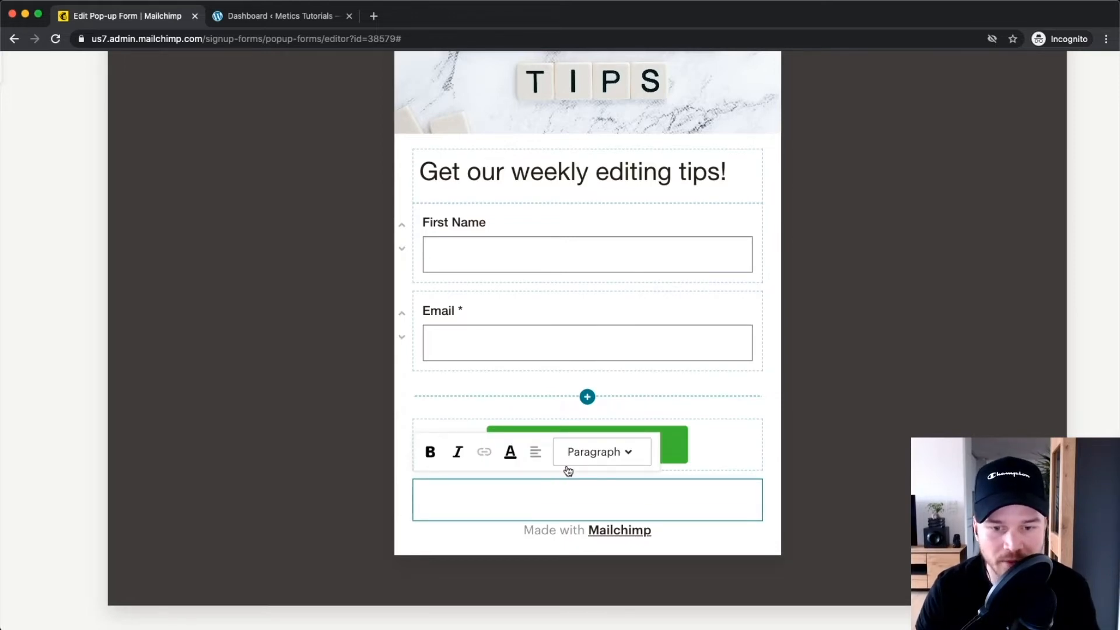
{"action": "scroll", "coordinate": [568, 471], "scroll_direction": "down", "scroll_amount": 3}
{"action": "left_click", "coordinate": [760, 498]}
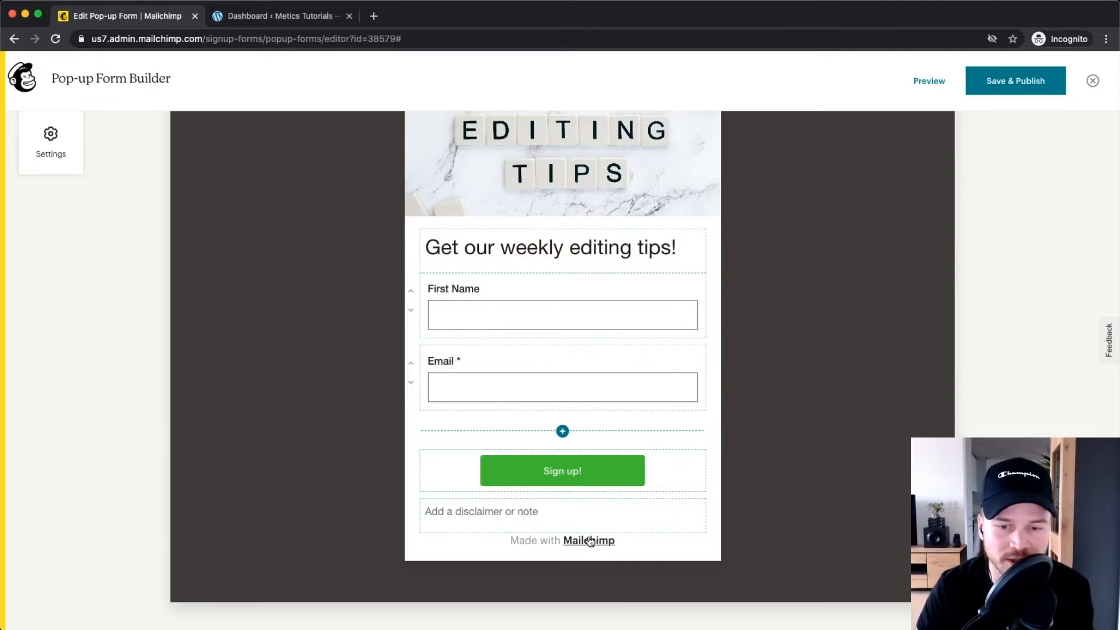
{"action": "scroll", "coordinate": [589, 548], "scroll_direction": "up", "scroll_amount": 1}
{"action": "scroll", "coordinate": [600, 564], "scroll_direction": "up", "scroll_amount": 3}
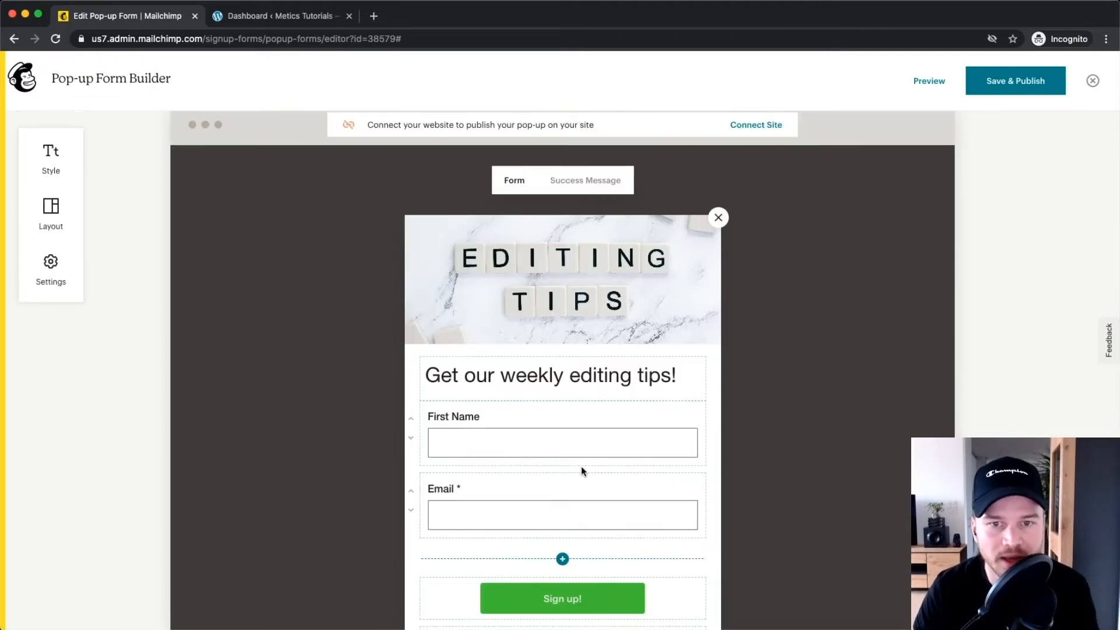
{"action": "scroll", "coordinate": [551, 414], "scroll_direction": "down", "scroll_amount": 1}
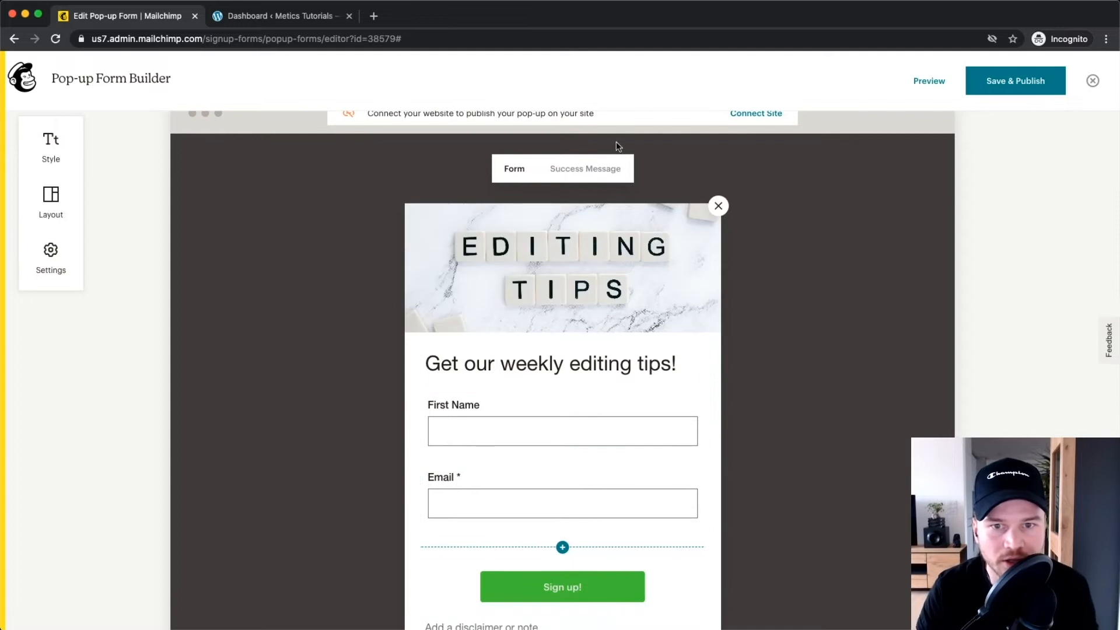
{"action": "scroll", "coordinate": [605, 194], "scroll_direction": "up", "scroll_amount": 2}
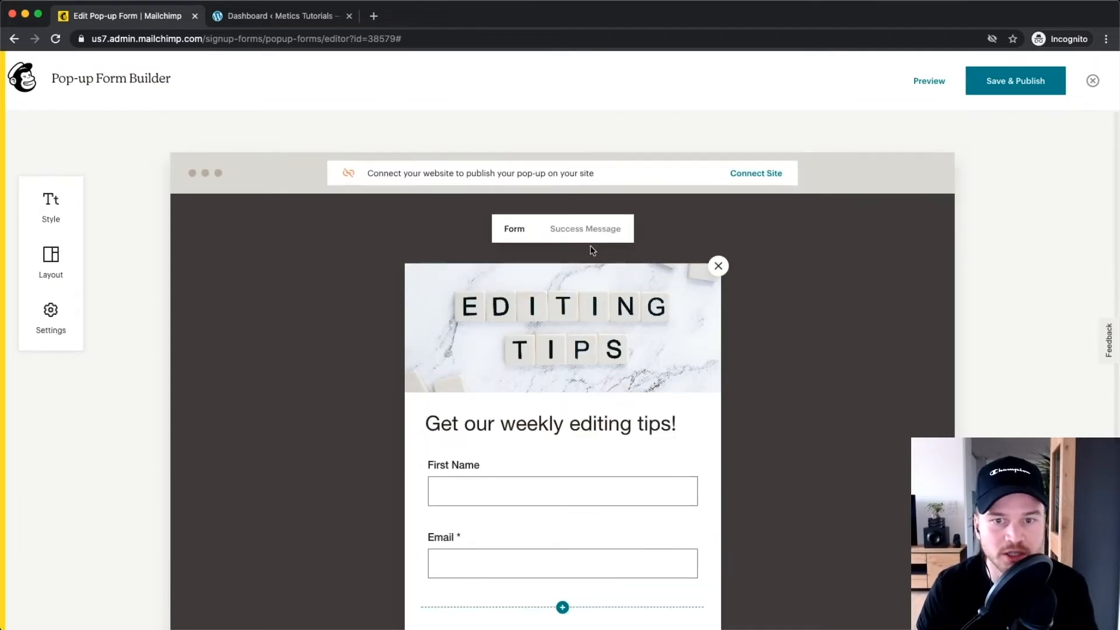
{"action": "scroll", "coordinate": [582, 242], "scroll_direction": "up", "scroll_amount": 5}
Add the line 'Go to your email inbox for a free gift!' under the success message heading.
{"action": "left_click", "coordinate": [564, 223]}
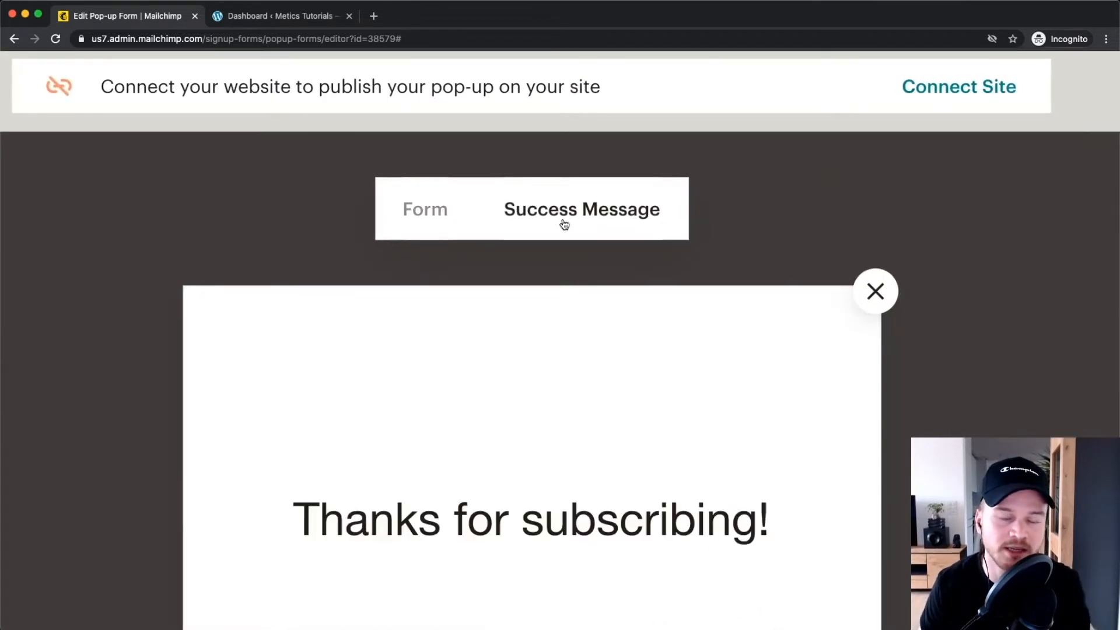
{"action": "scroll", "coordinate": [564, 224], "scroll_direction": "down", "scroll_amount": 5}
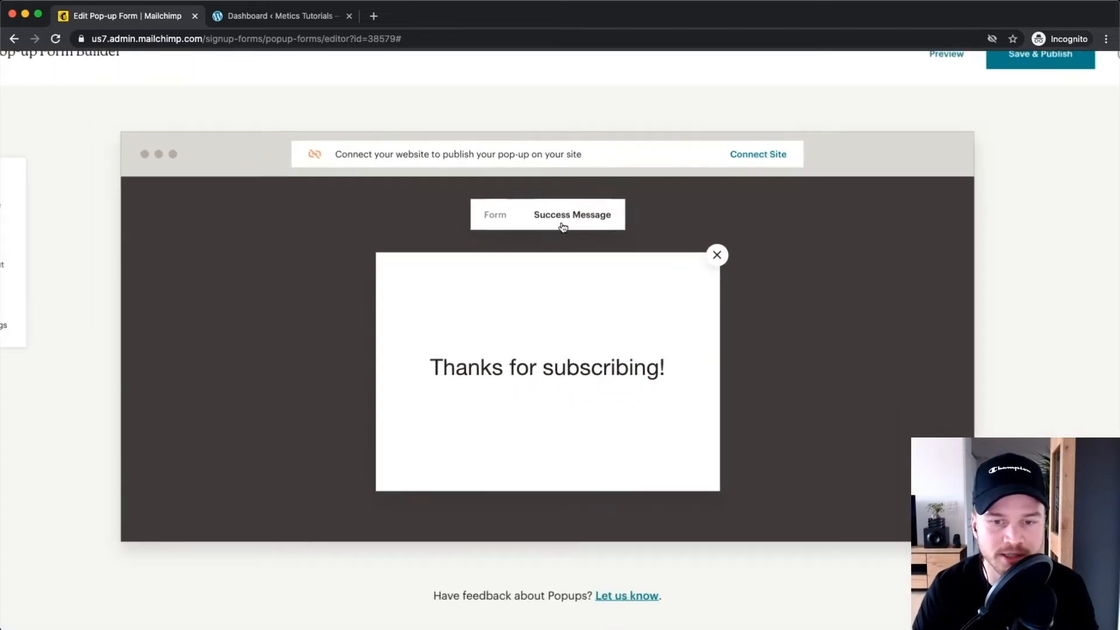
{"action": "left_click", "coordinate": [531, 372]}
{"action": "left_click", "coordinate": [666, 372]}
{"action": "key", "text": "Return"}
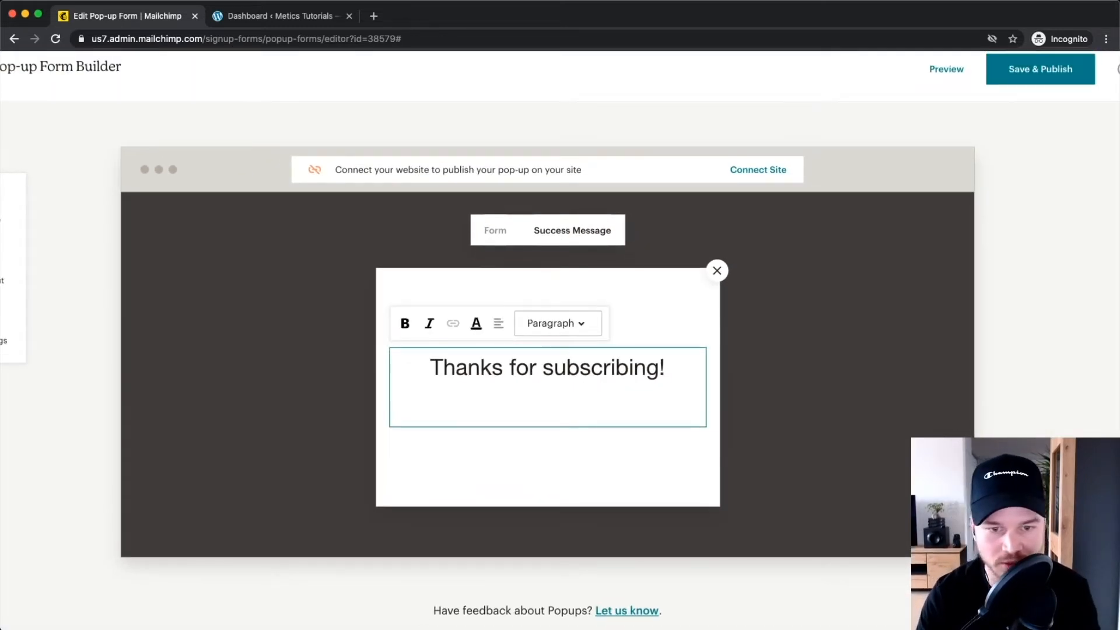
{"action": "type", "text": "<G"}
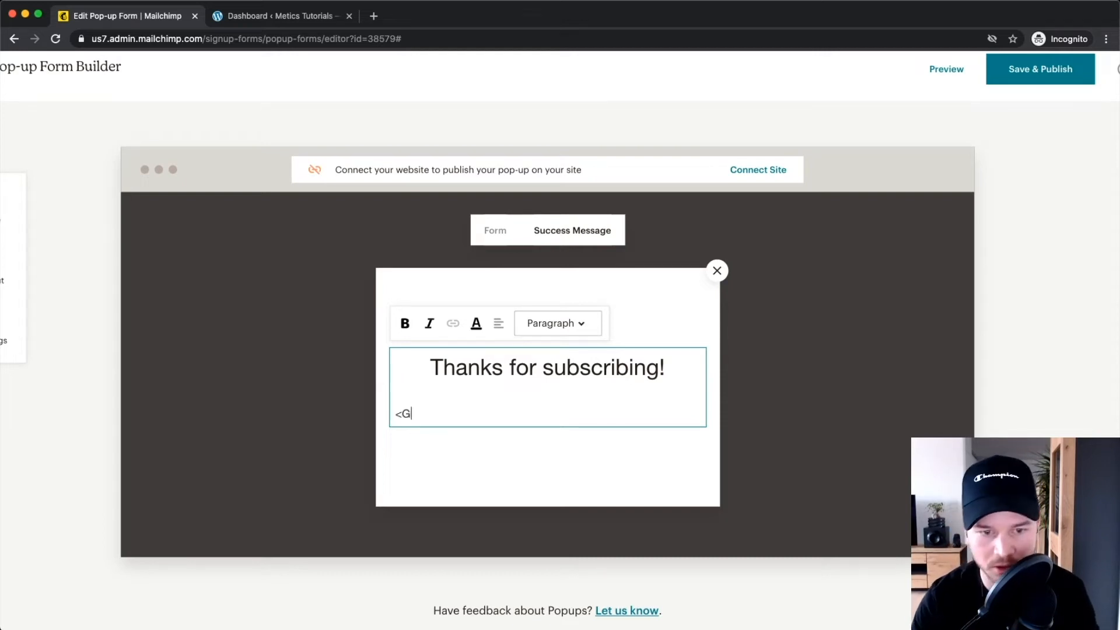
{"action": "key", "text": "BackSpace"}
{"action": "key", "text": "BackSpace"}
{"action": "key", "text": "BackSpace"}
{"action": "type", "text": "G"}
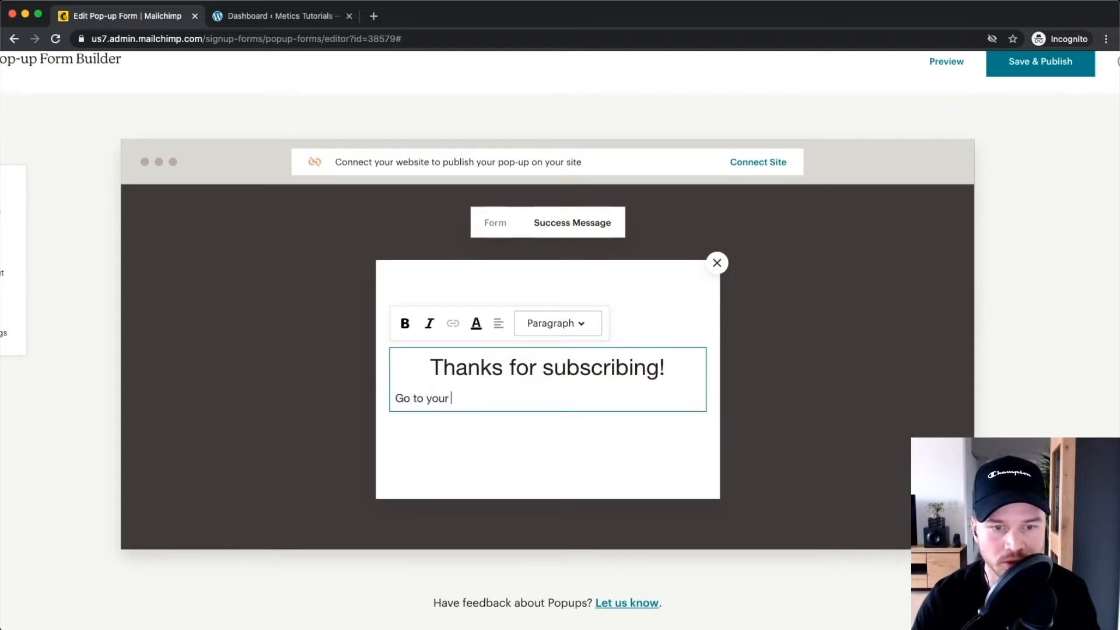
{"action": "type", "text": "il ibox"}
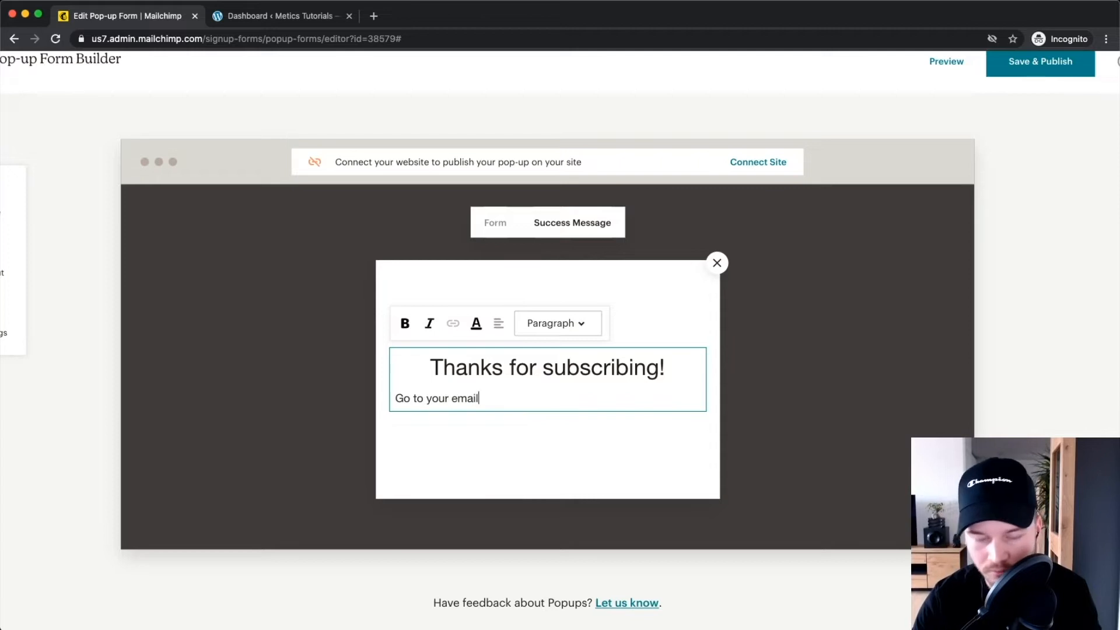
{"action": "key", "text": "BackSpace"}
{"action": "key", "text": "BackSpace"}
{"action": "key", "text": "BackSpace"}
{"action": "type", "text": "nobx for"}
{"action": "key", "text": "BackSpace"}
{"action": "key", "text": "BackSpace"}
{"action": "key", "text": "BackSpace"}
{"action": "key", "text": "BackSpace"}
{"action": "key", "text": "BackSpace"}
{"action": "key", "text": "BackSpace"}
{"action": "key", "text": "BackSpace"}
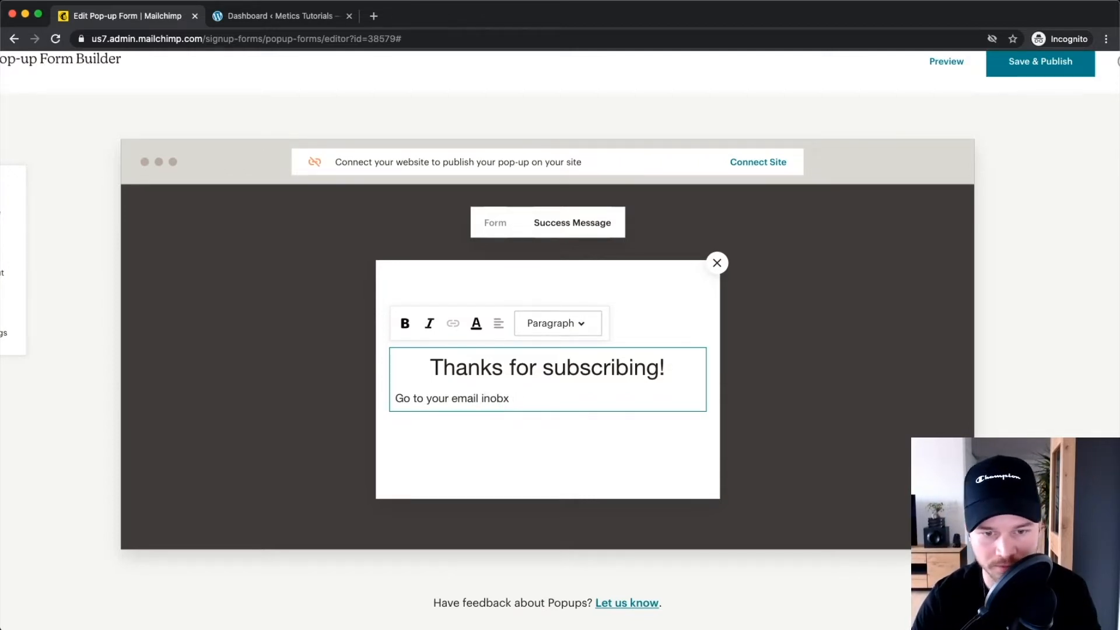
{"action": "type", "text": "box for a"}
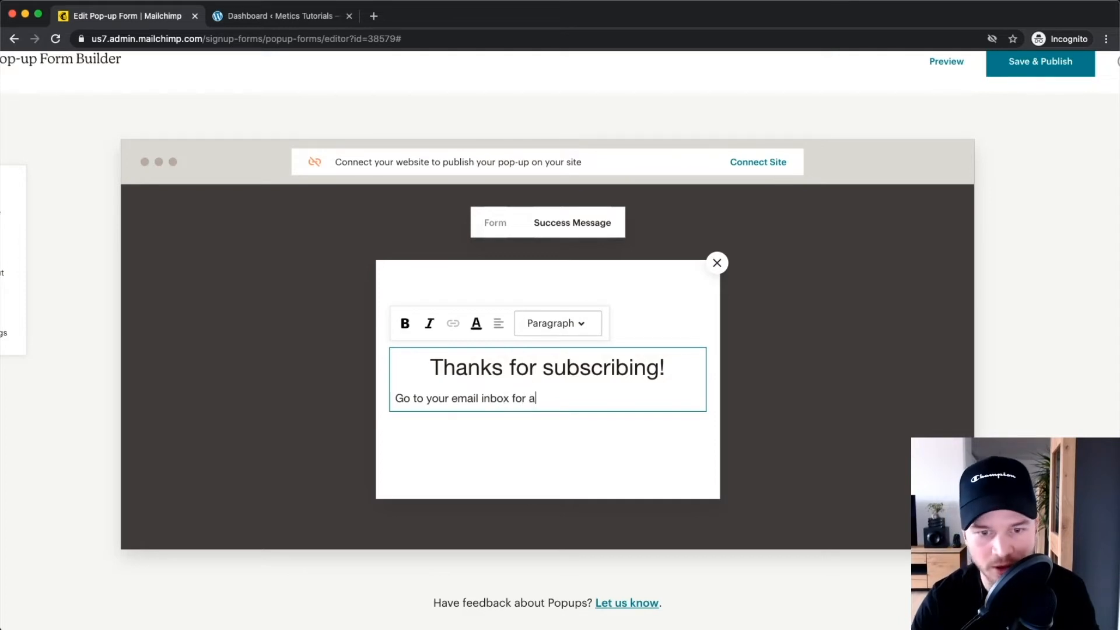
{"action": "type", "text": " free gift"}
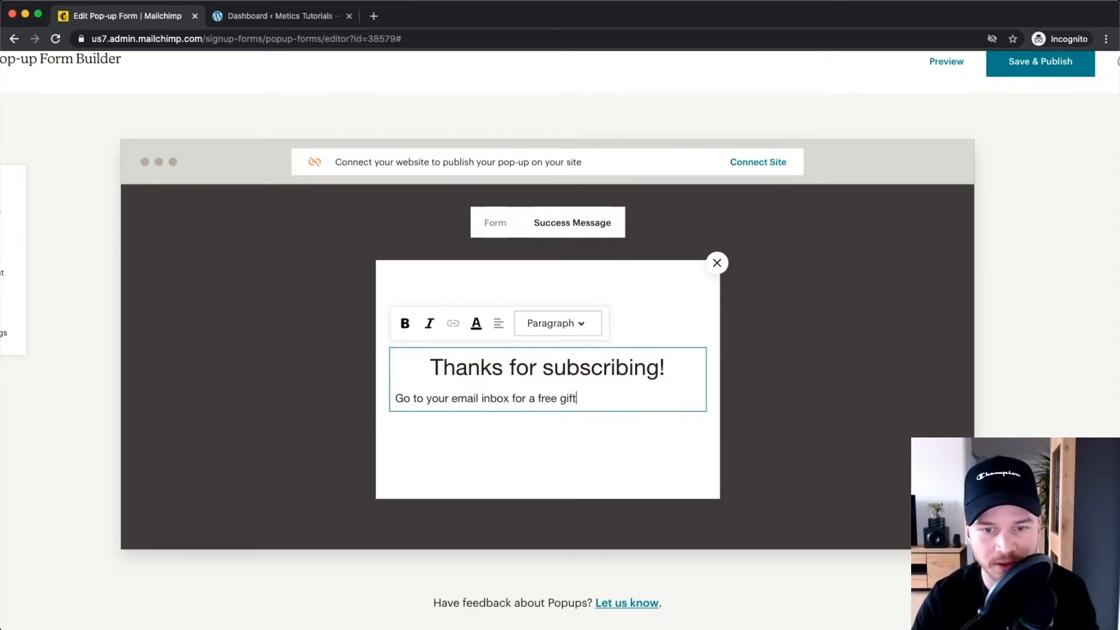
{"action": "type", "text": "!"}
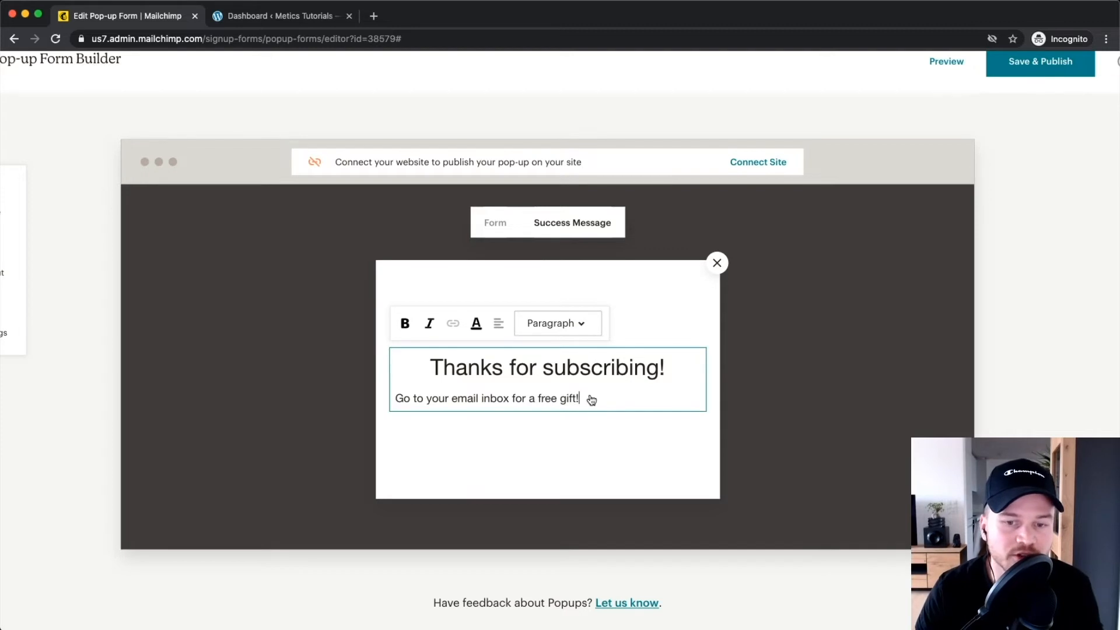
Centre the success message text and style the free gift line as Heading 3.
{"action": "left_click_drag", "start_coordinate": [582, 399], "coordinate": [397, 404]}
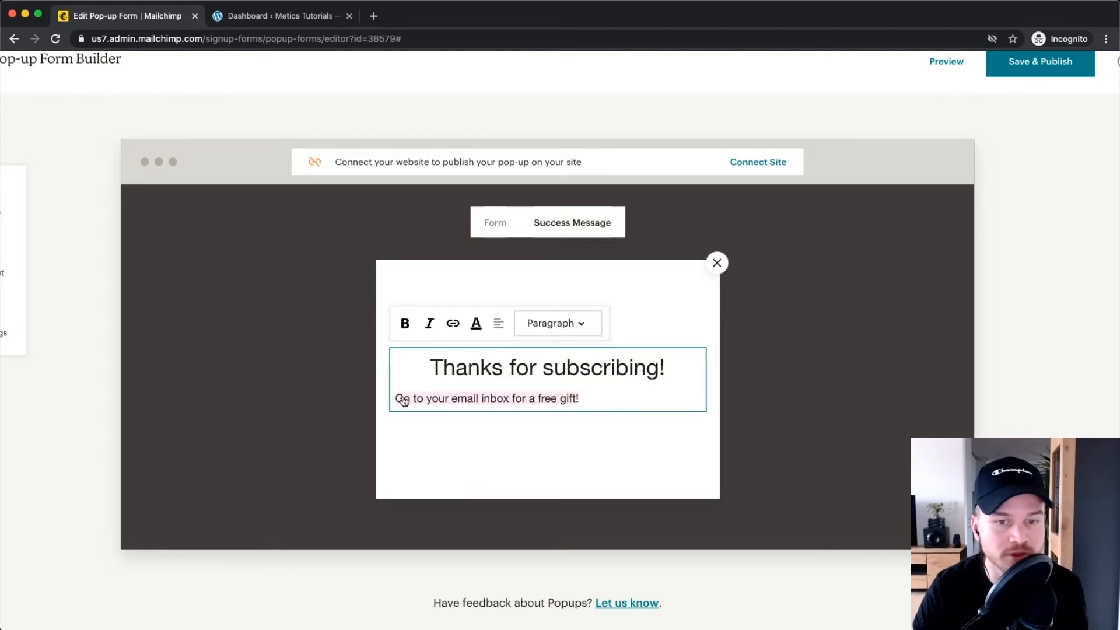
{"action": "left_click", "coordinate": [498, 323]}
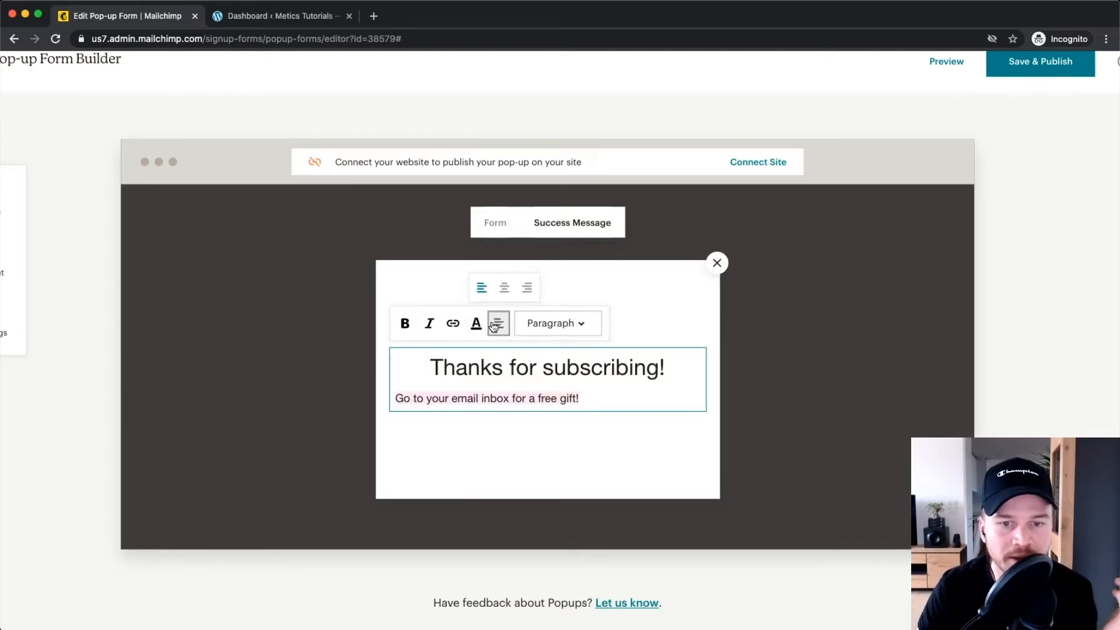
{"action": "left_click", "coordinate": [504, 289]}
{"action": "triple_click", "coordinate": [642, 402]}
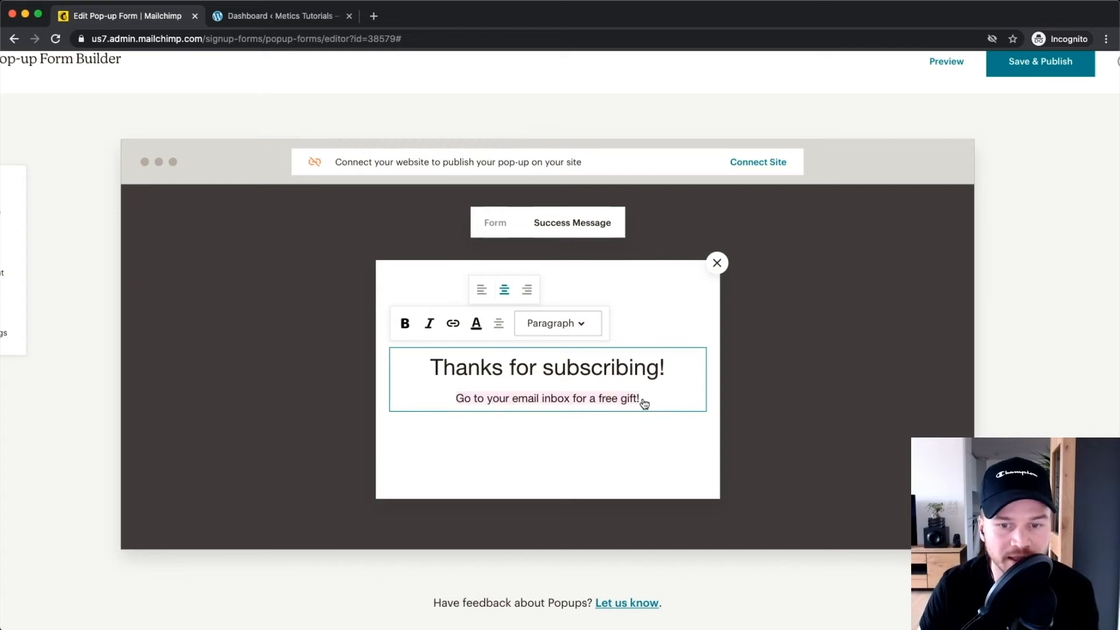
{"action": "left_click", "coordinate": [536, 323]}
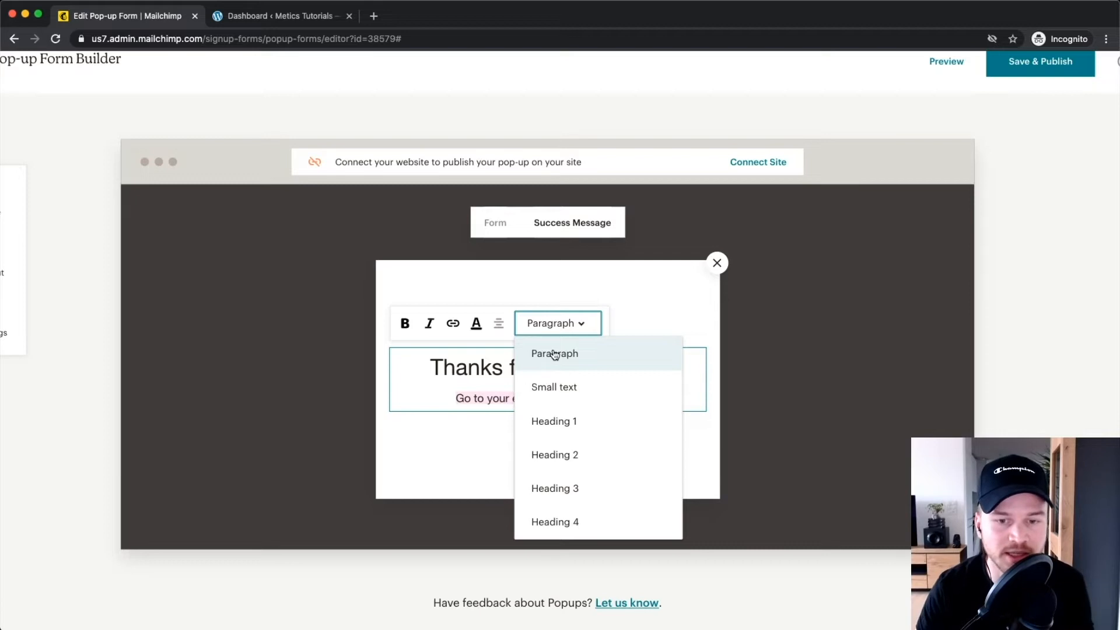
{"action": "left_click", "coordinate": [569, 420]}
{"action": "left_click", "coordinate": [563, 307]}
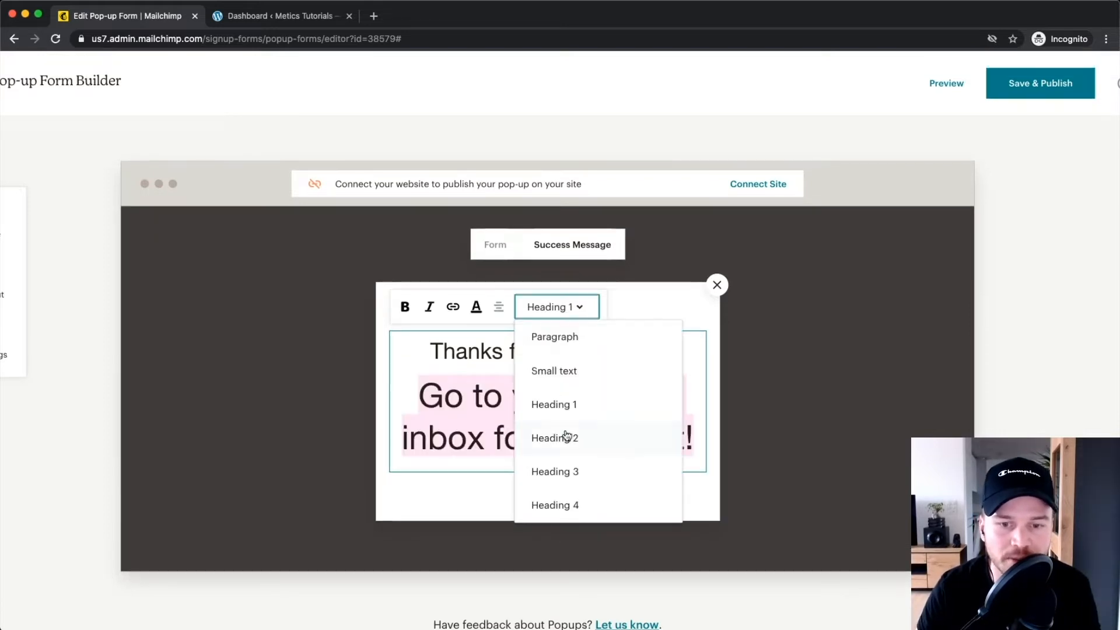
{"action": "left_click", "coordinate": [557, 470]}
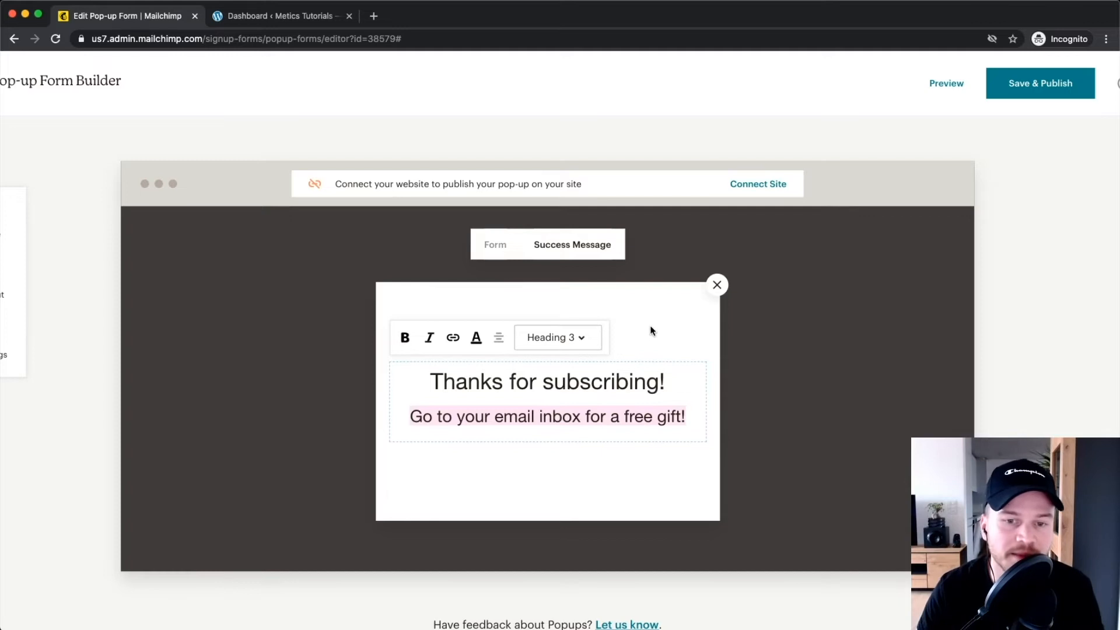
{"action": "left_click", "coordinate": [552, 299]}
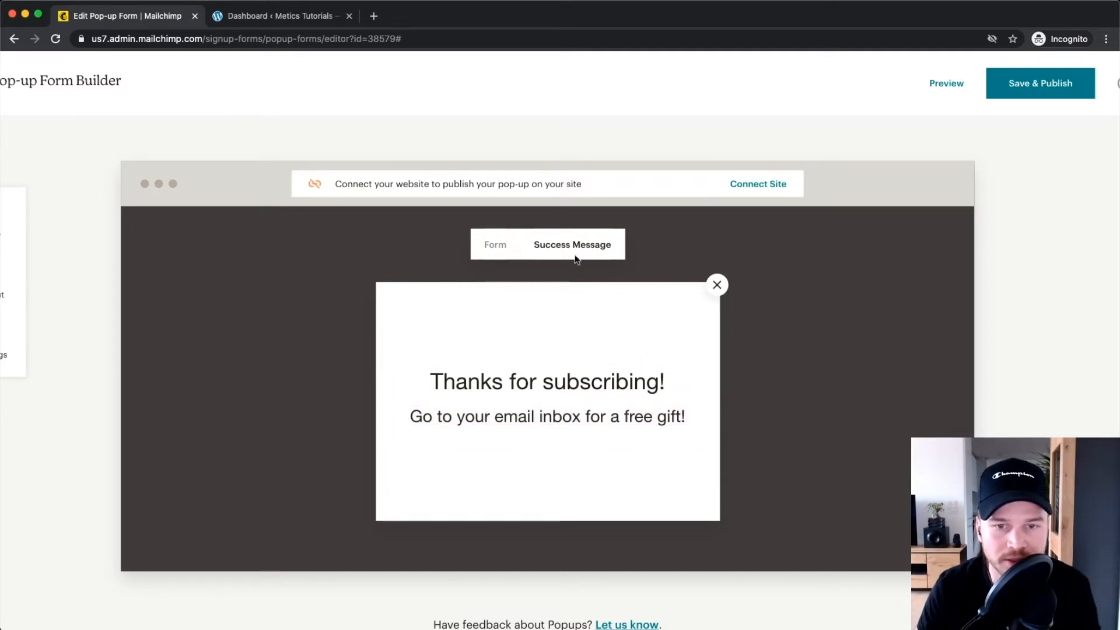
{"action": "left_click", "coordinate": [493, 246]}
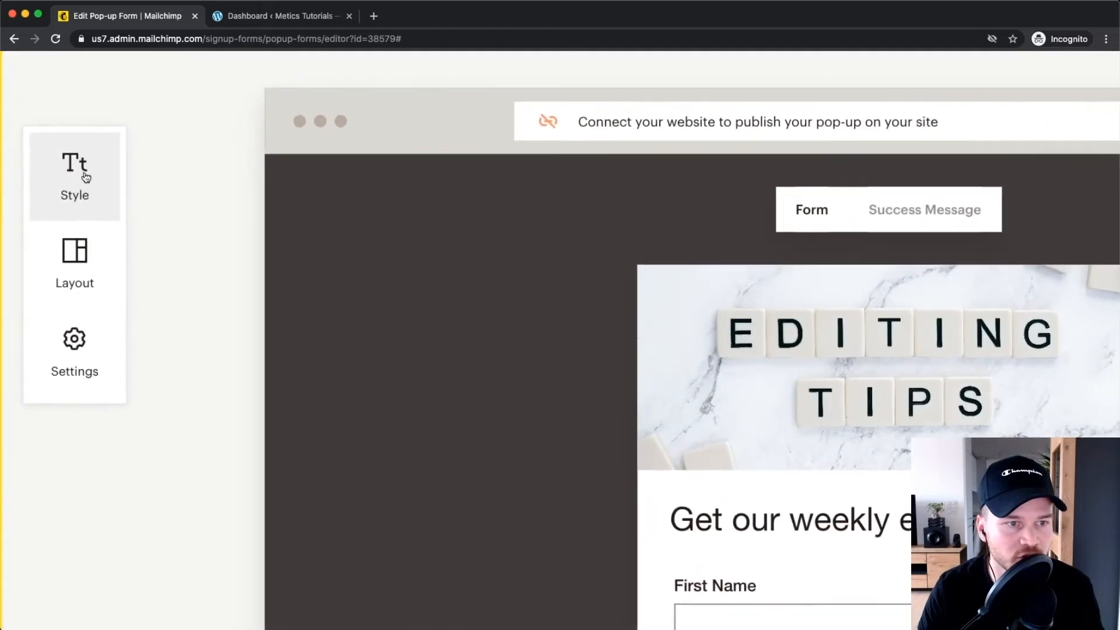
Set the Headings font to Arial in Style > Fonts.
{"action": "left_click", "coordinate": [86, 176]}
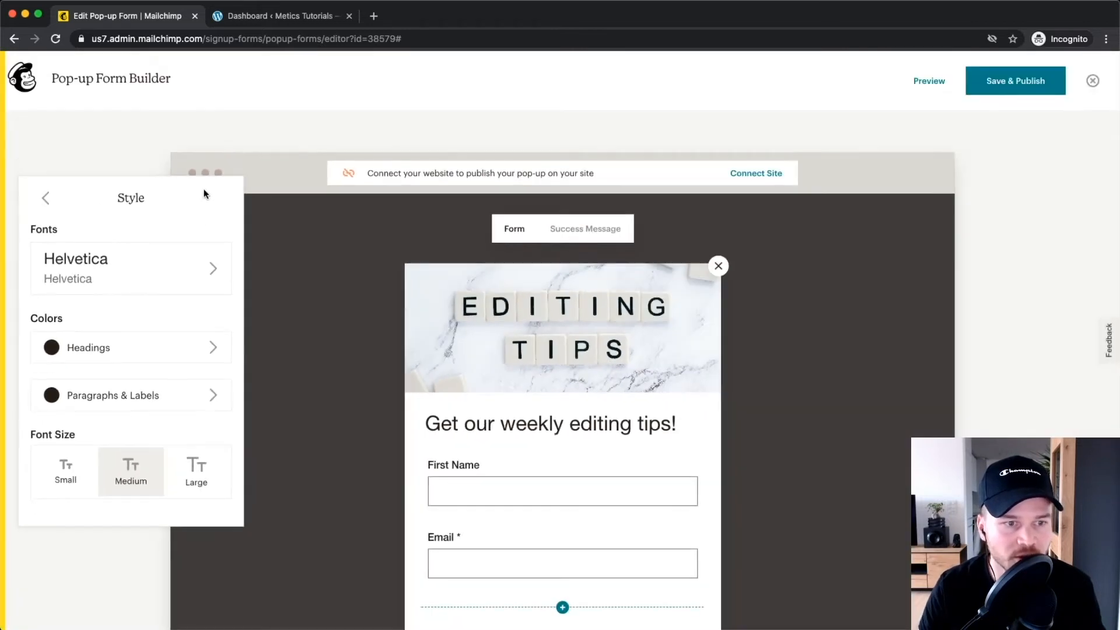
{"action": "left_click", "coordinate": [150, 279]}
{"action": "left_click", "coordinate": [128, 253]}
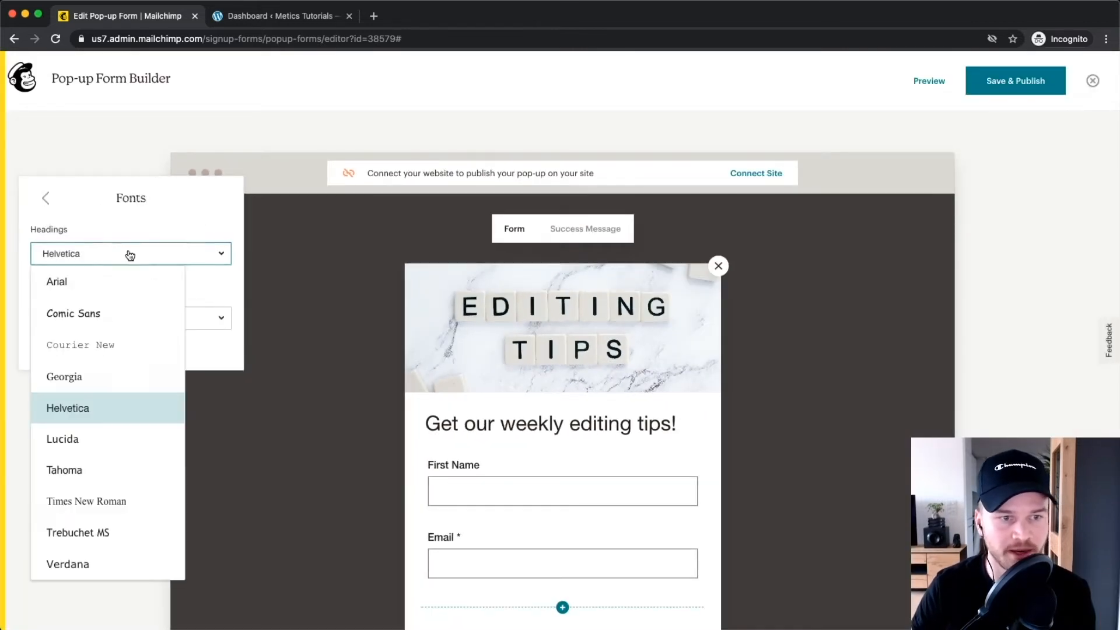
{"action": "left_click", "coordinate": [84, 564]}
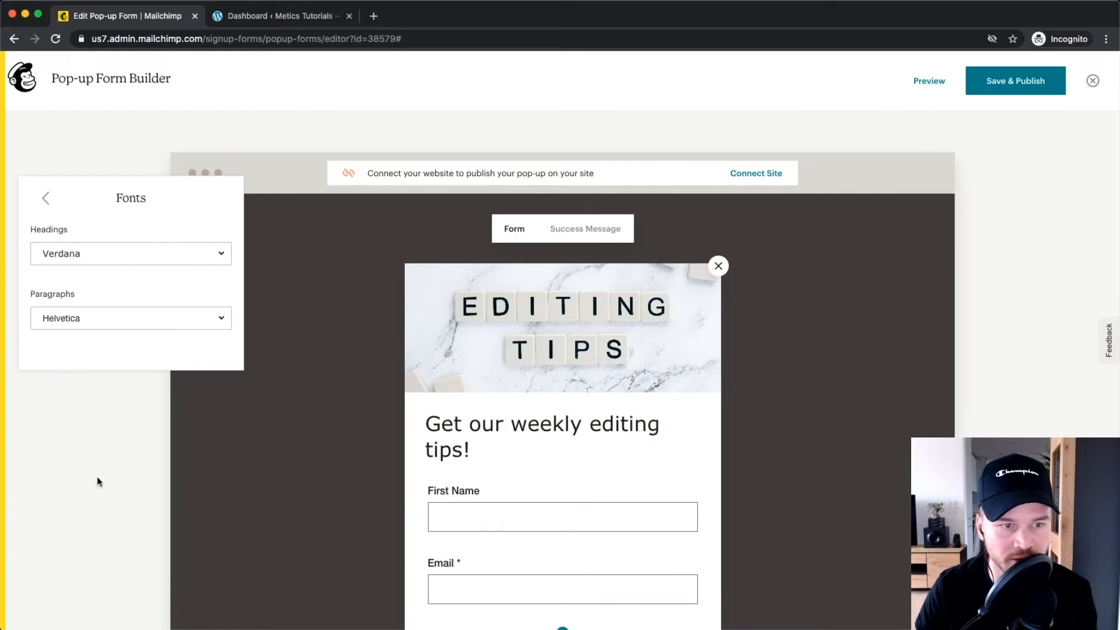
{"action": "left_click", "coordinate": [84, 257]}
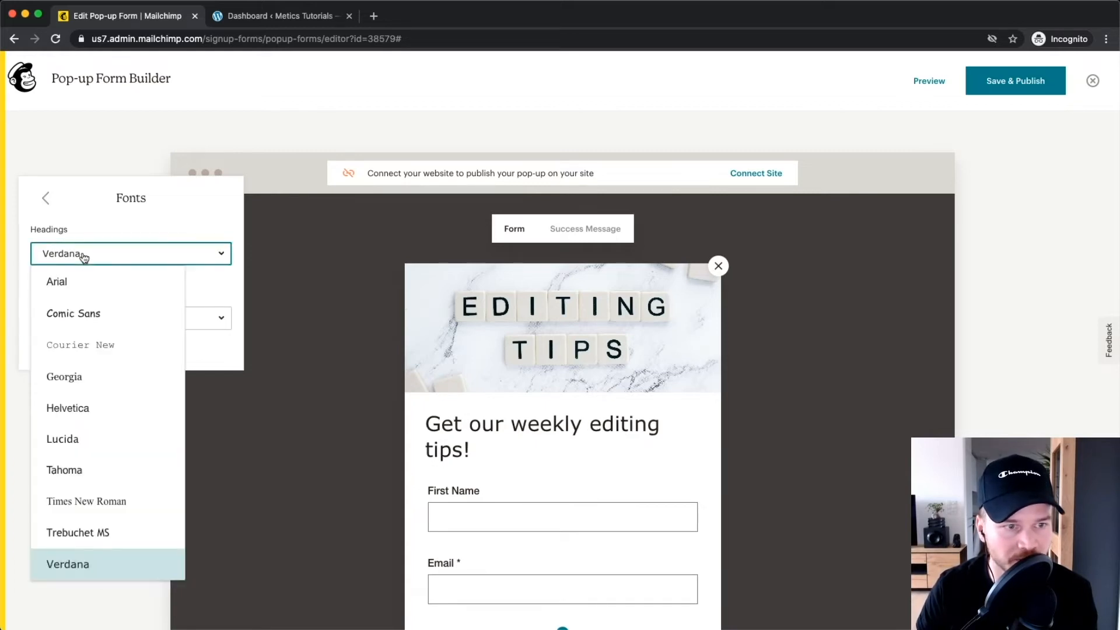
{"action": "left_click", "coordinate": [87, 281]}
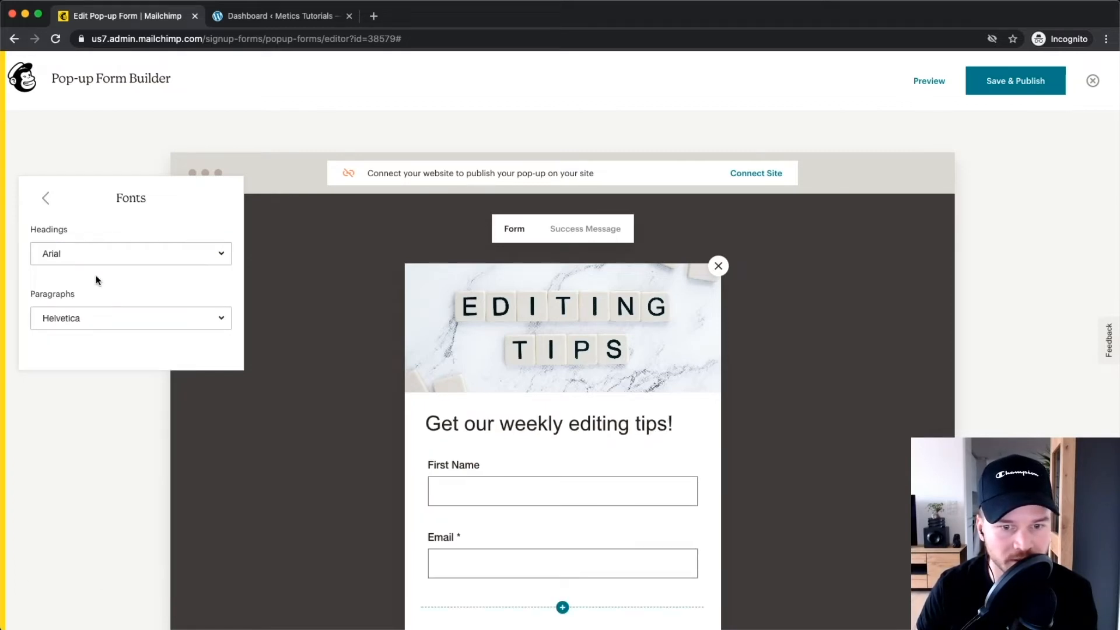
{"action": "left_click", "coordinate": [261, 312]}
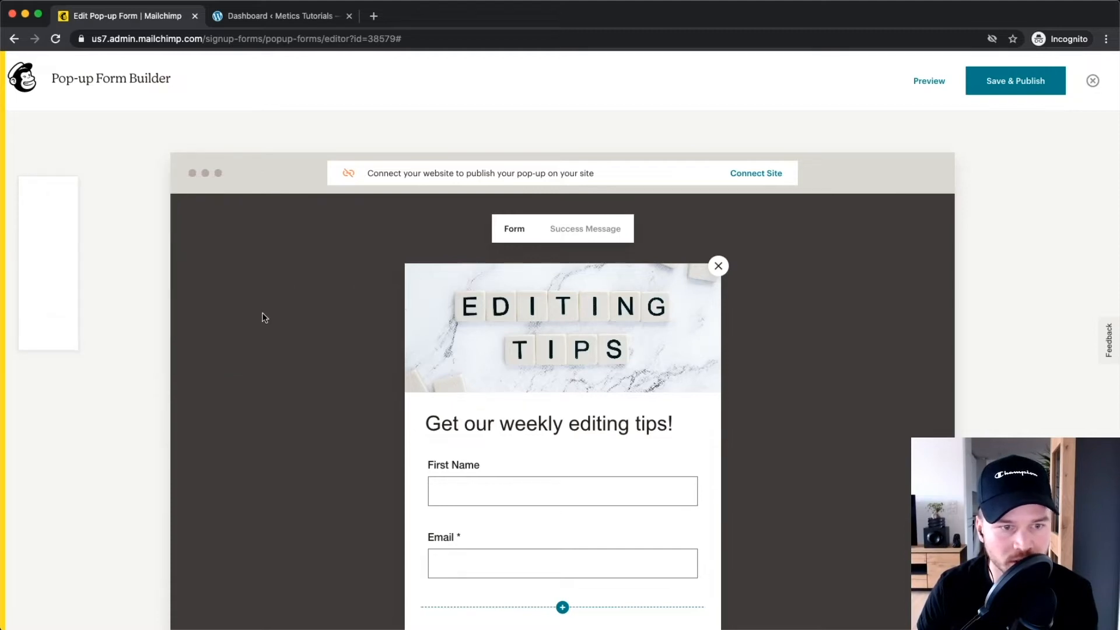
Centre the pop-up heading text.
{"action": "left_click", "coordinate": [574, 425]}
{"action": "left_click", "coordinate": [520, 383]}
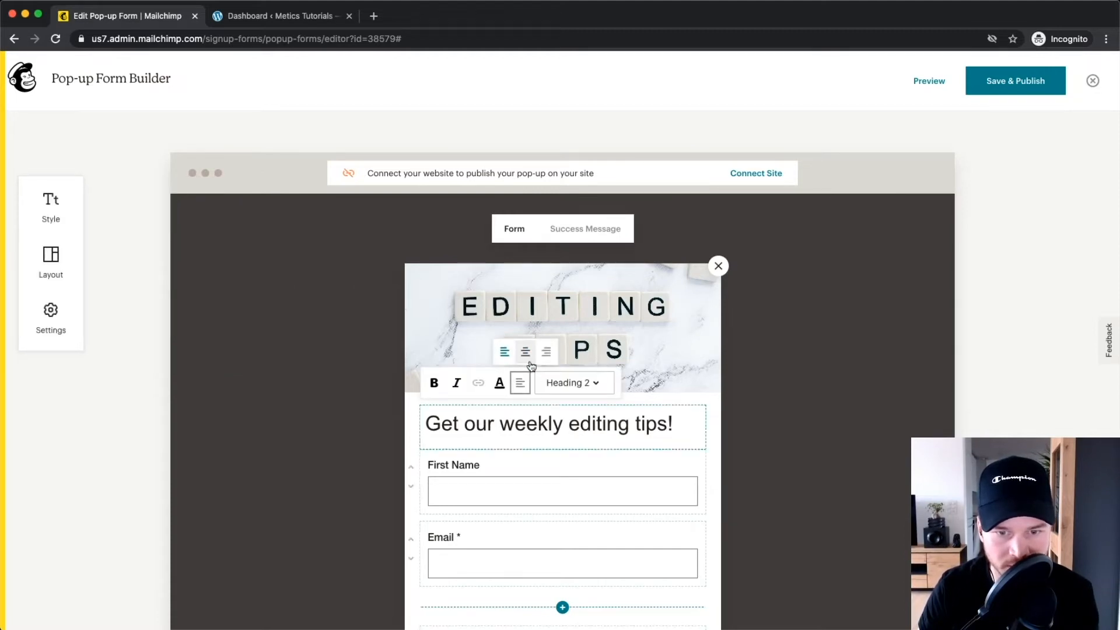
{"action": "left_click", "coordinate": [529, 361]}
{"action": "left_click", "coordinate": [824, 400]}
{"action": "scroll", "coordinate": [254, 305], "scroll_direction": "down", "scroll_amount": 1}
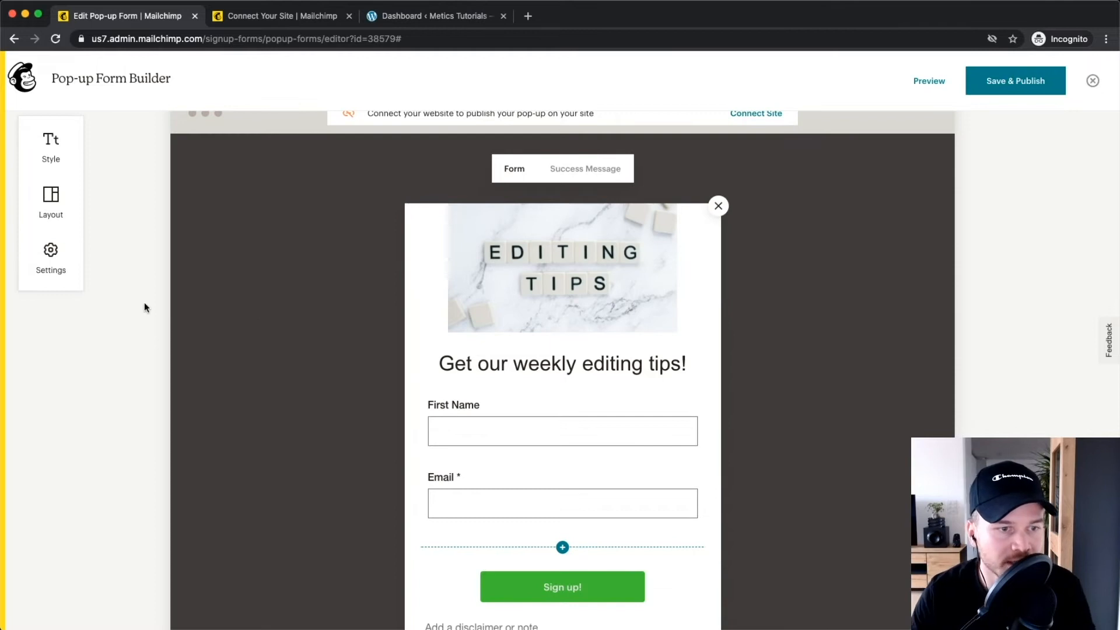
{"action": "scroll", "coordinate": [52, 260], "scroll_direction": "up", "scroll_amount": 5}
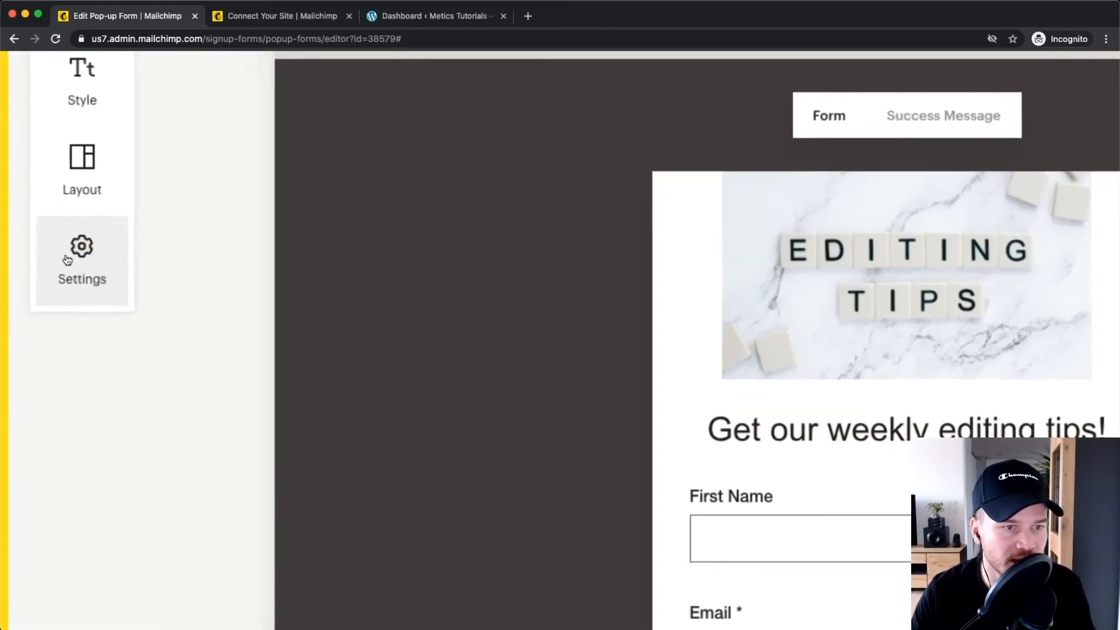
In the pop-up Settings, drag the Overlay opacity slider to about 85%.
{"action": "left_click", "coordinate": [67, 260]}
{"action": "scroll", "coordinate": [67, 260], "scroll_direction": "up", "scroll_amount": 2}
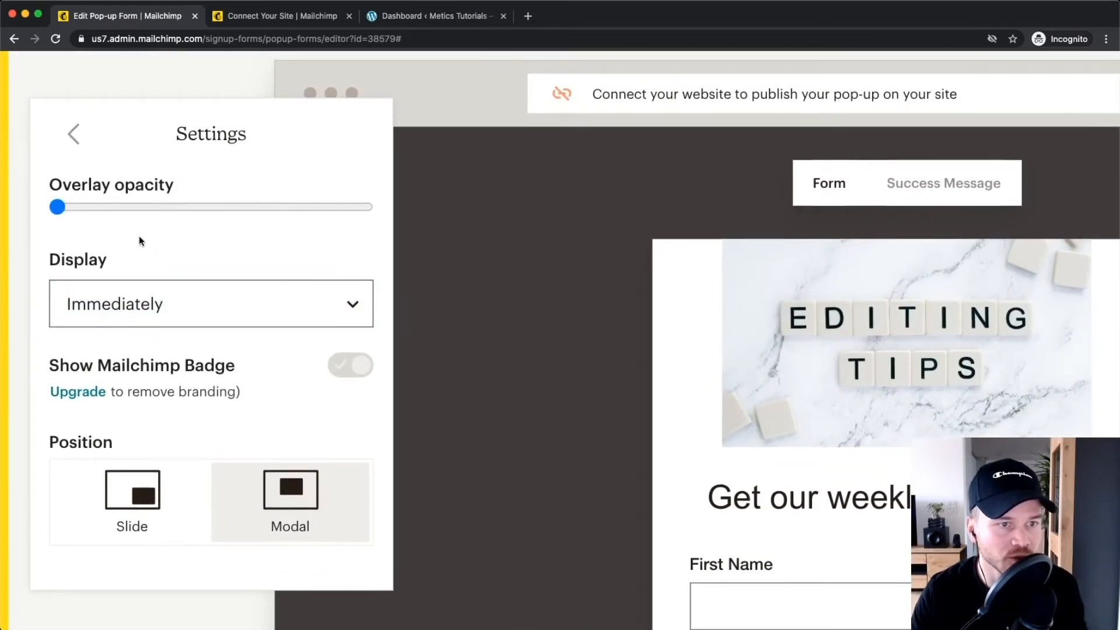
{"action": "left_click", "coordinate": [61, 210]}
{"action": "left_click_drag", "start_coordinate": [141, 207], "coordinate": [319, 206]}
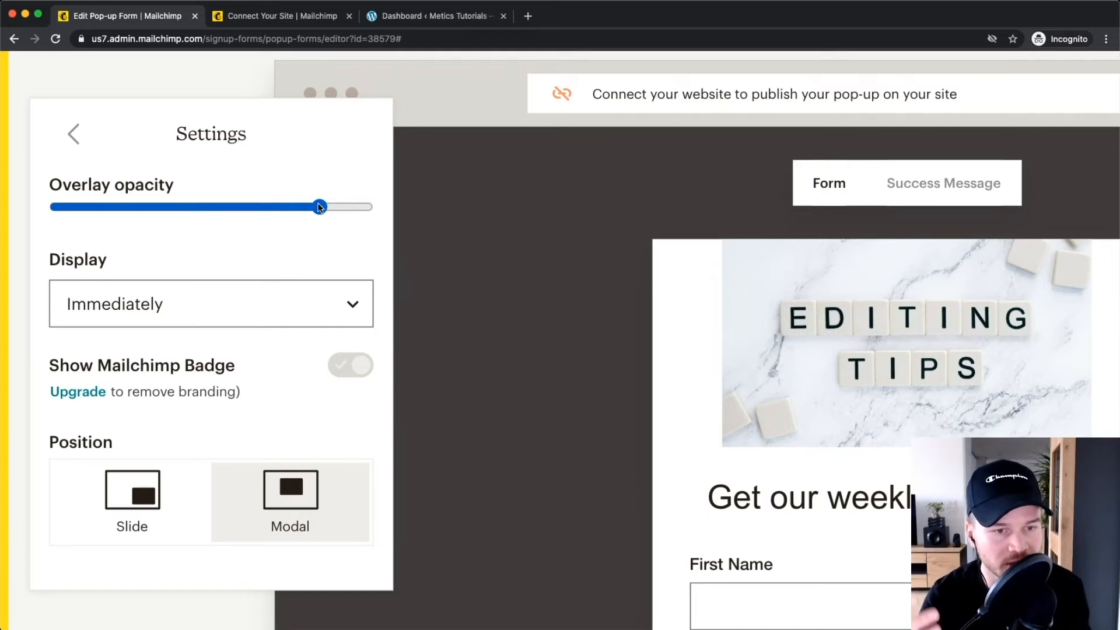
{"action": "left_click_drag", "start_coordinate": [319, 207], "coordinate": [322, 209]}
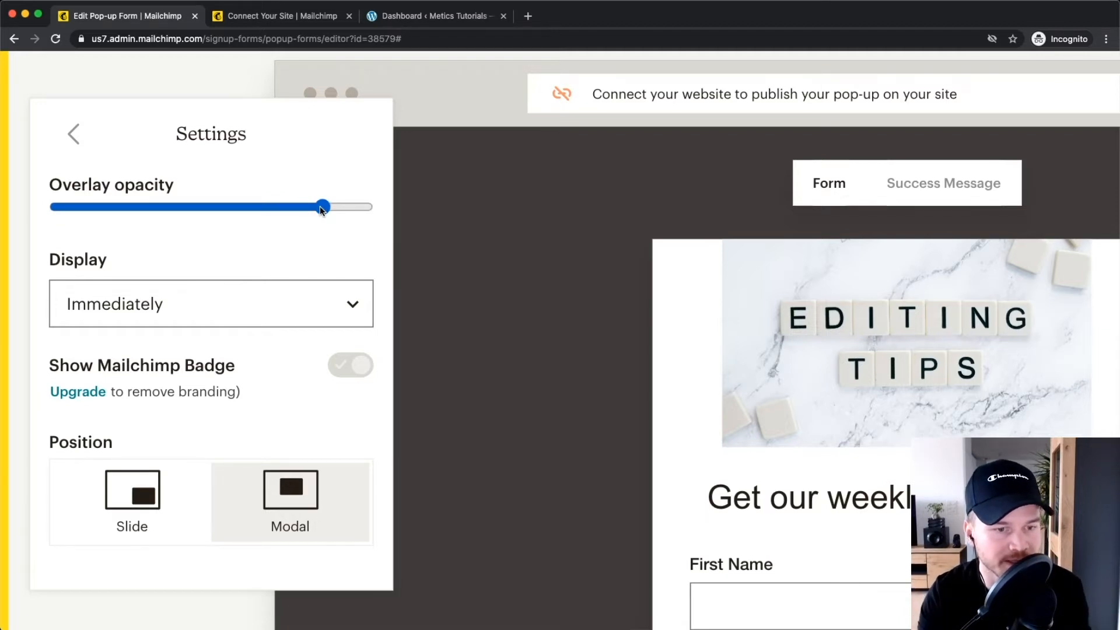
{"action": "left_click_drag", "start_coordinate": [321, 208], "coordinate": [323, 207]}
{"action": "mouse_move", "coordinate": [780, 432]}
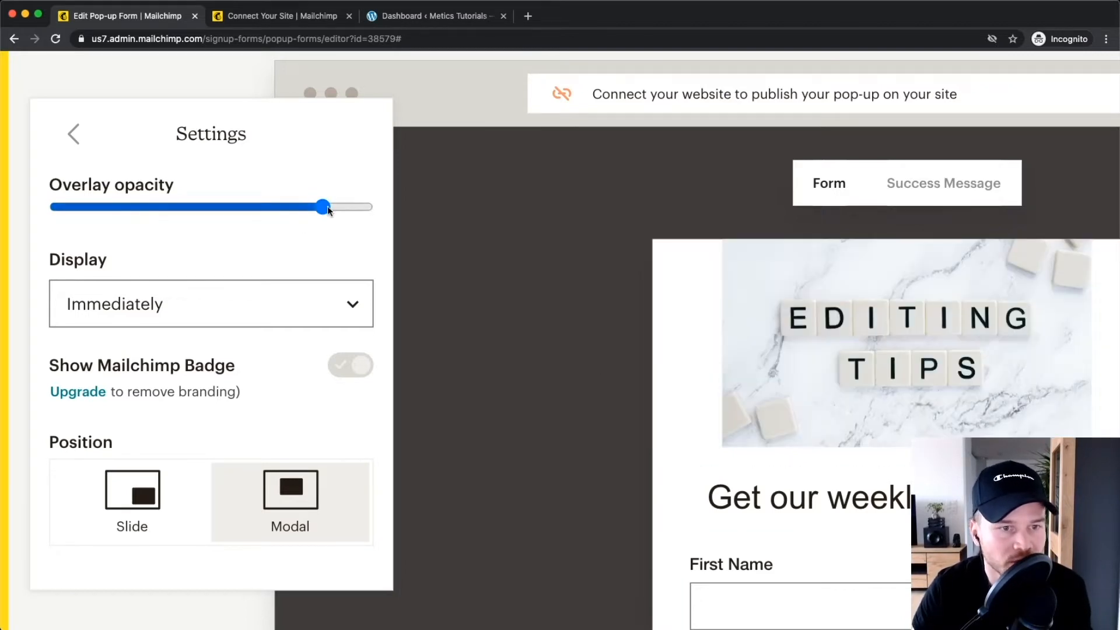
{"action": "scroll", "coordinate": [350, 280], "scroll_direction": "down", "scroll_amount": 2}
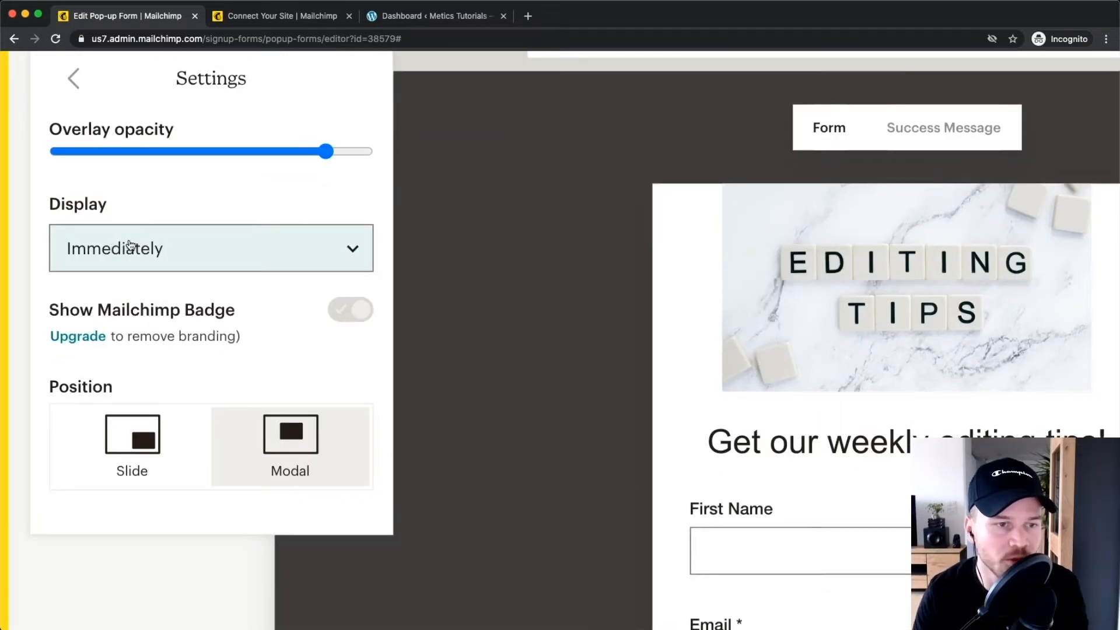
{"action": "left_click", "coordinate": [129, 244]}
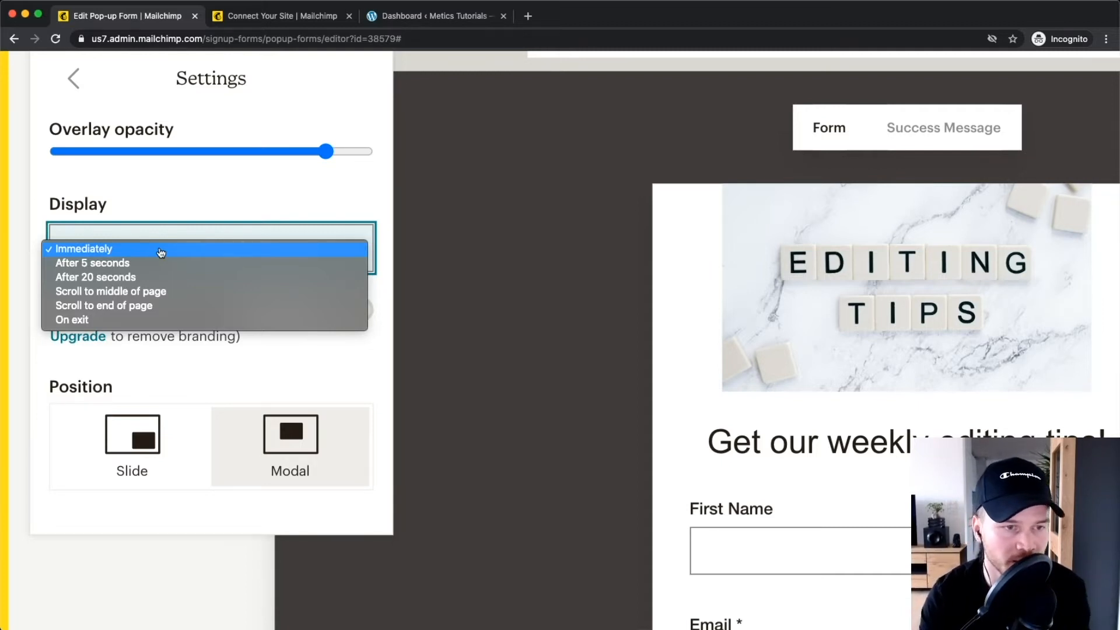
Set the pop-up's Display timing to After 5 seconds.
{"action": "left_click", "coordinate": [117, 278]}
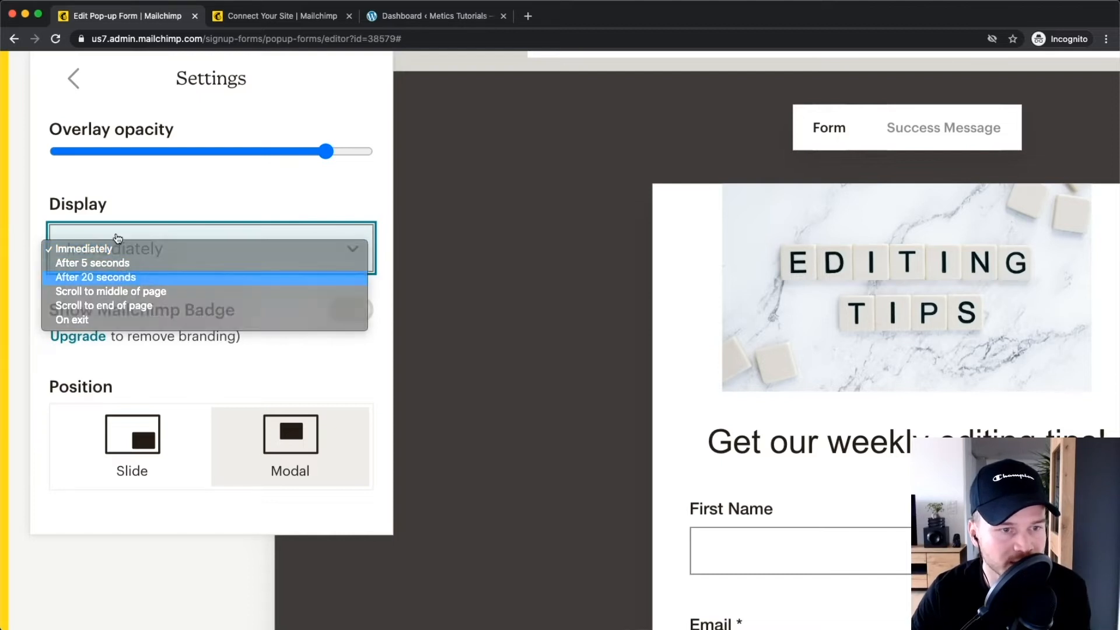
{"action": "left_click", "coordinate": [117, 237]}
{"action": "left_click", "coordinate": [135, 263]}
{"action": "left_click", "coordinate": [136, 265]}
{"action": "left_click", "coordinate": [119, 283]}
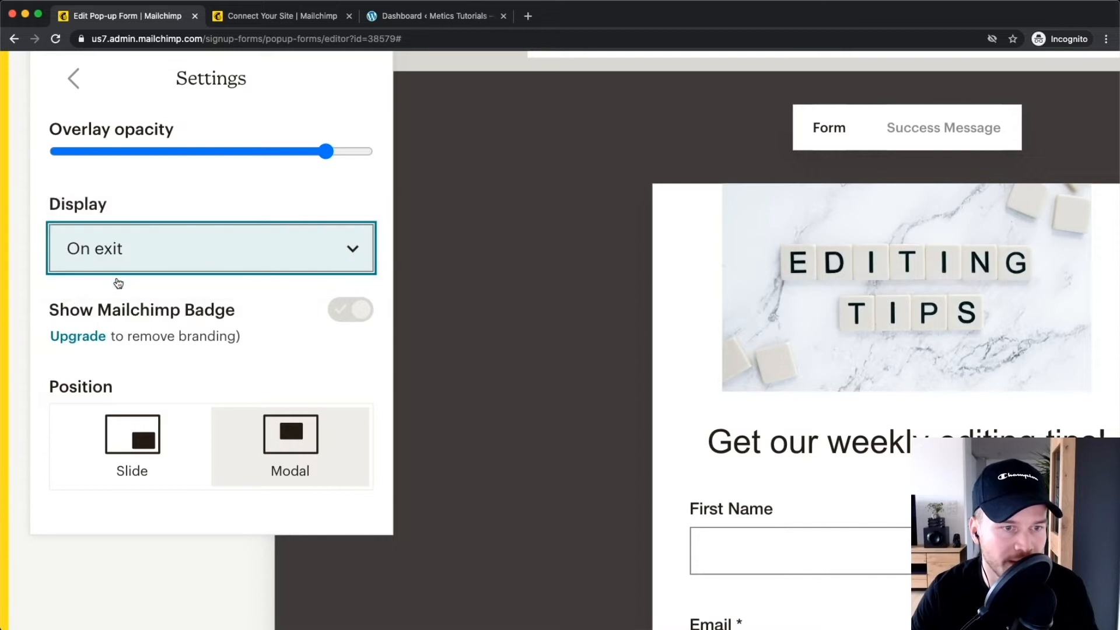
{"action": "scroll", "coordinate": [106, 265], "scroll_direction": "up", "scroll_amount": 1}
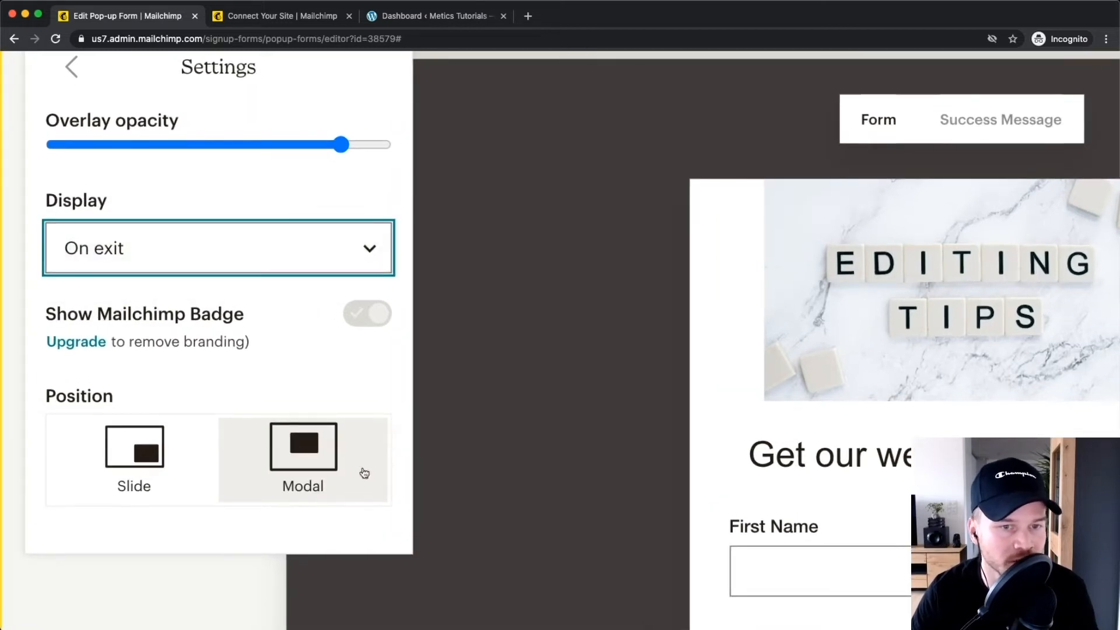
{"action": "left_click", "coordinate": [147, 249]}
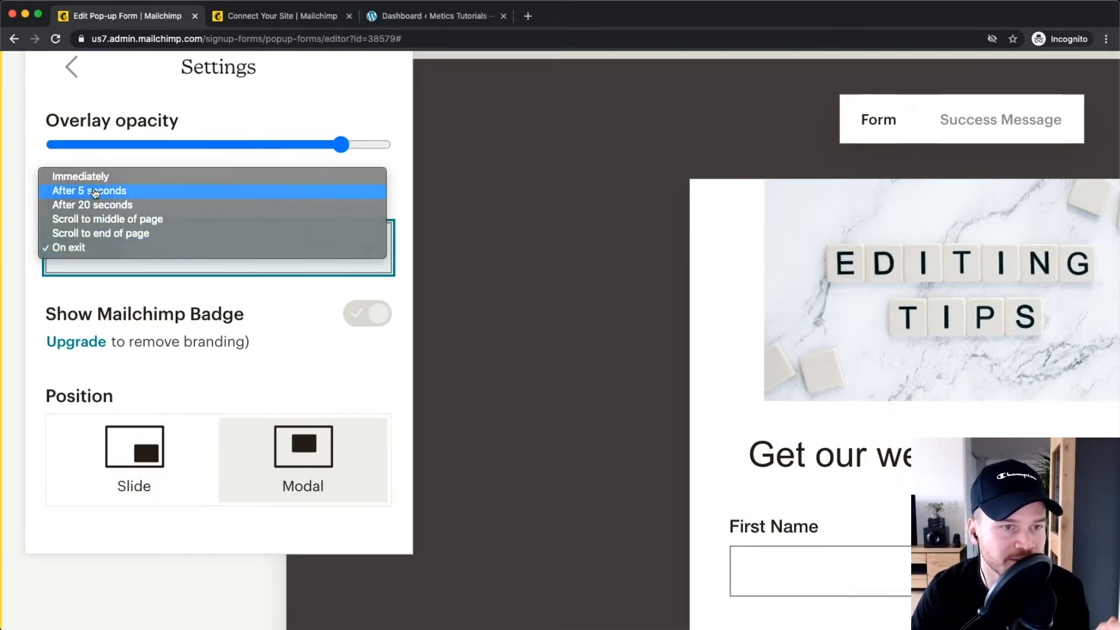
{"action": "left_click", "coordinate": [95, 193]}
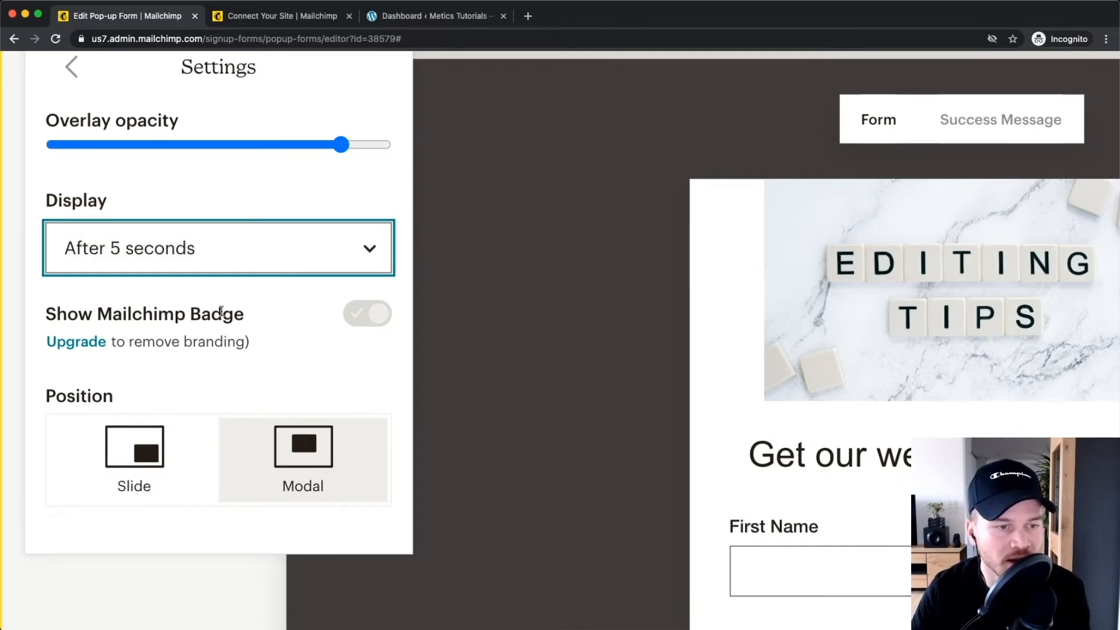
{"action": "left_click_drag", "start_coordinate": [48, 315], "coordinate": [265, 314]}
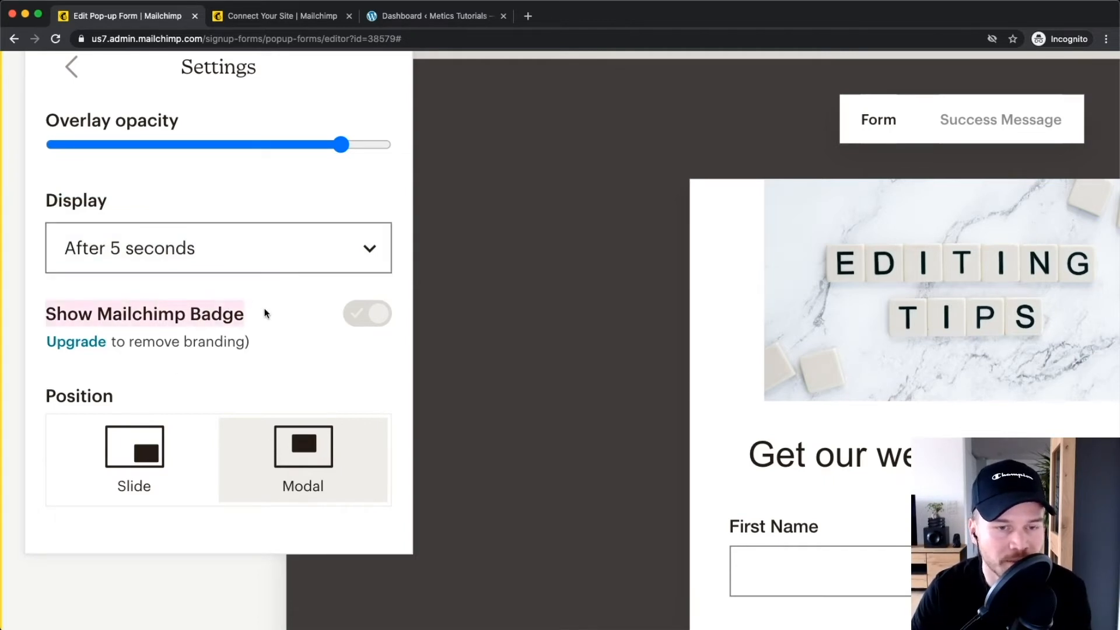
{"action": "left_click", "coordinate": [307, 314]}
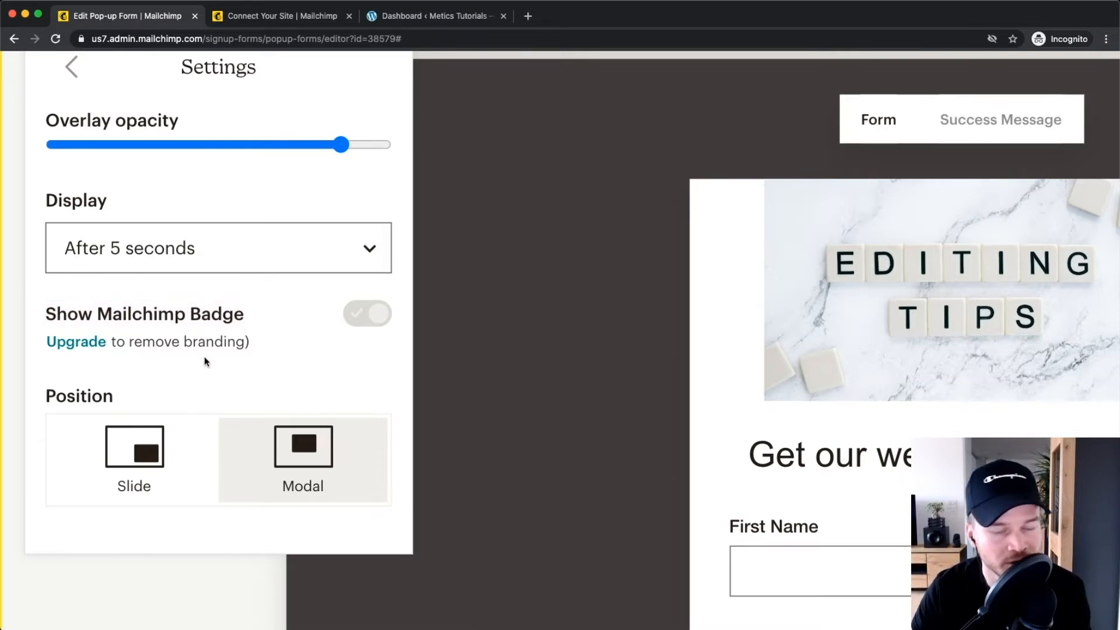
Close the pop-up settings and begin connecting the website to publish the pop-up.
{"action": "scroll", "coordinate": [260, 357], "scroll_direction": "down", "scroll_amount": 2}
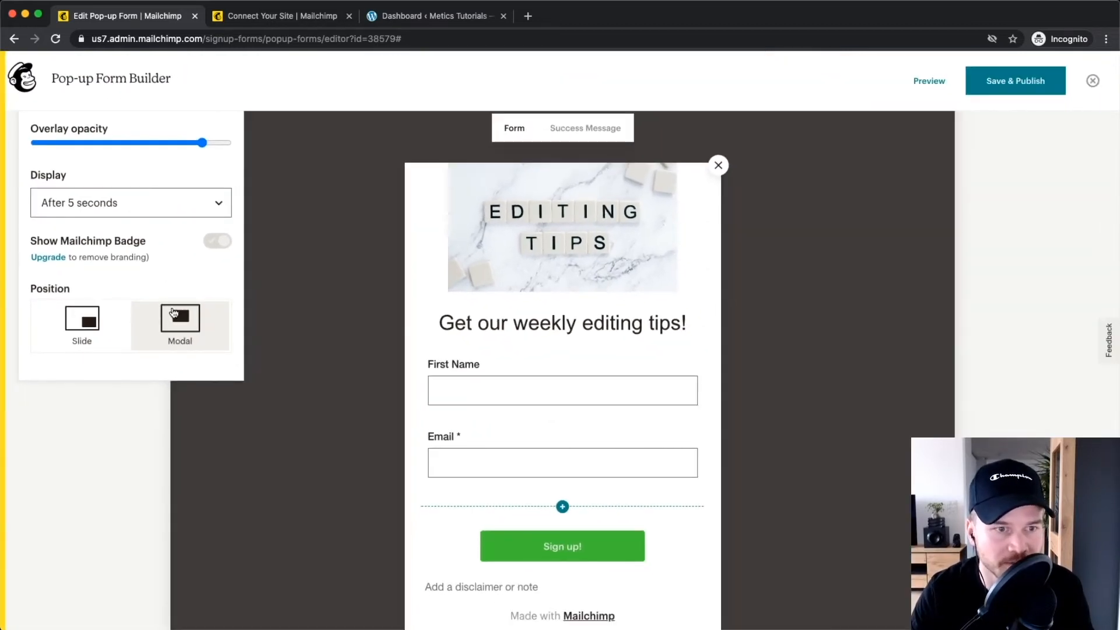
{"action": "scroll", "coordinate": [170, 289], "scroll_direction": "up", "scroll_amount": 2}
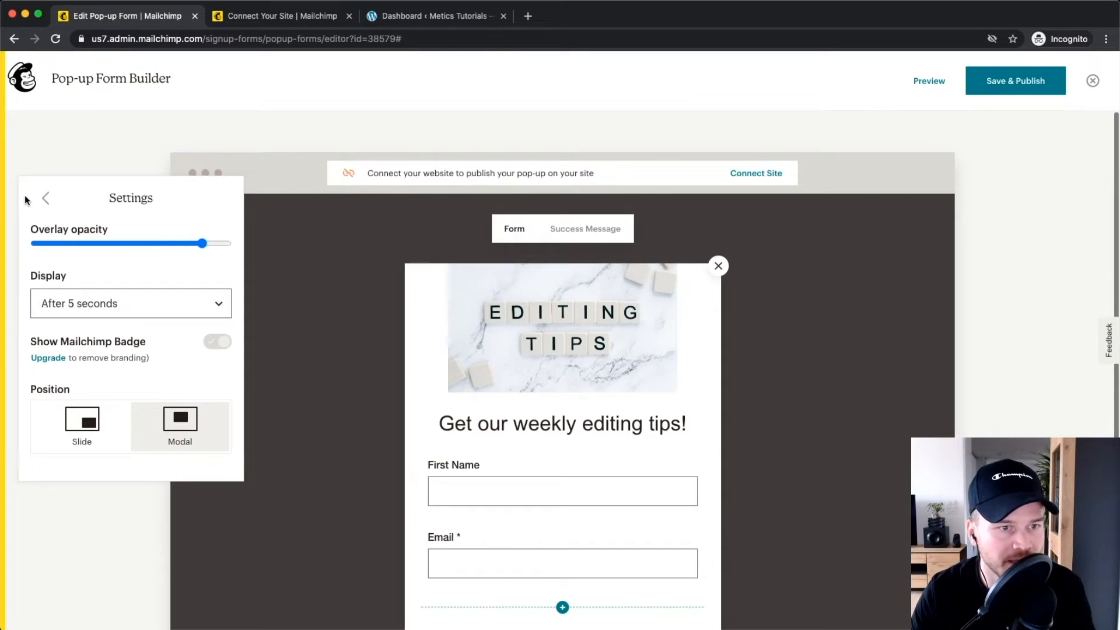
{"action": "left_click", "coordinate": [45, 198]}
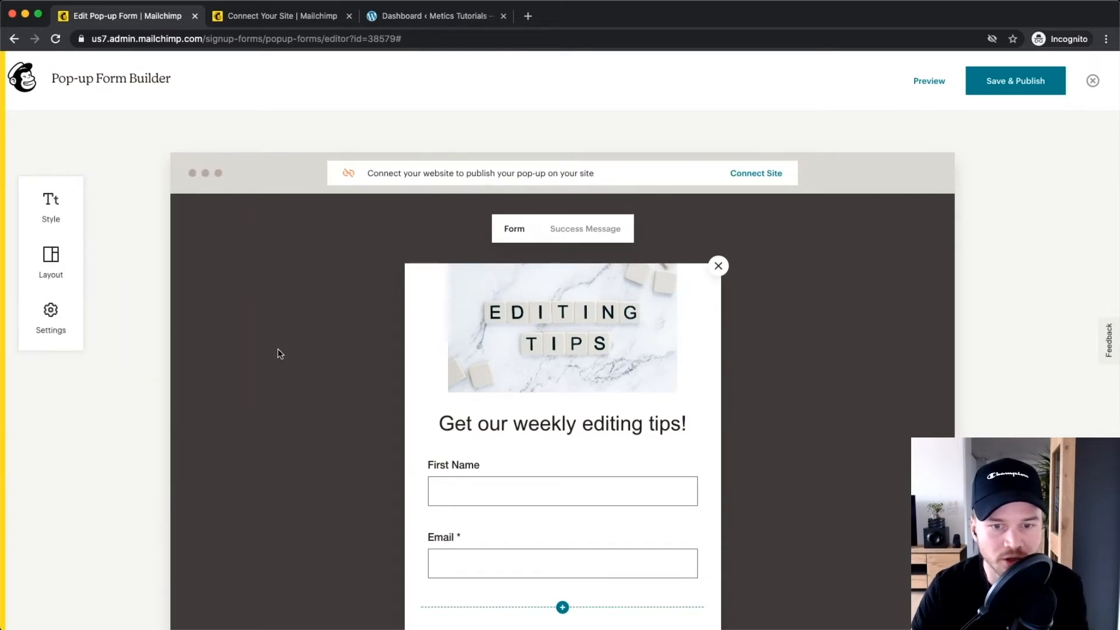
{"action": "scroll", "coordinate": [279, 355], "scroll_direction": "down", "scroll_amount": 3}
{"action": "scroll", "coordinate": [285, 368], "scroll_direction": "up", "scroll_amount": 3}
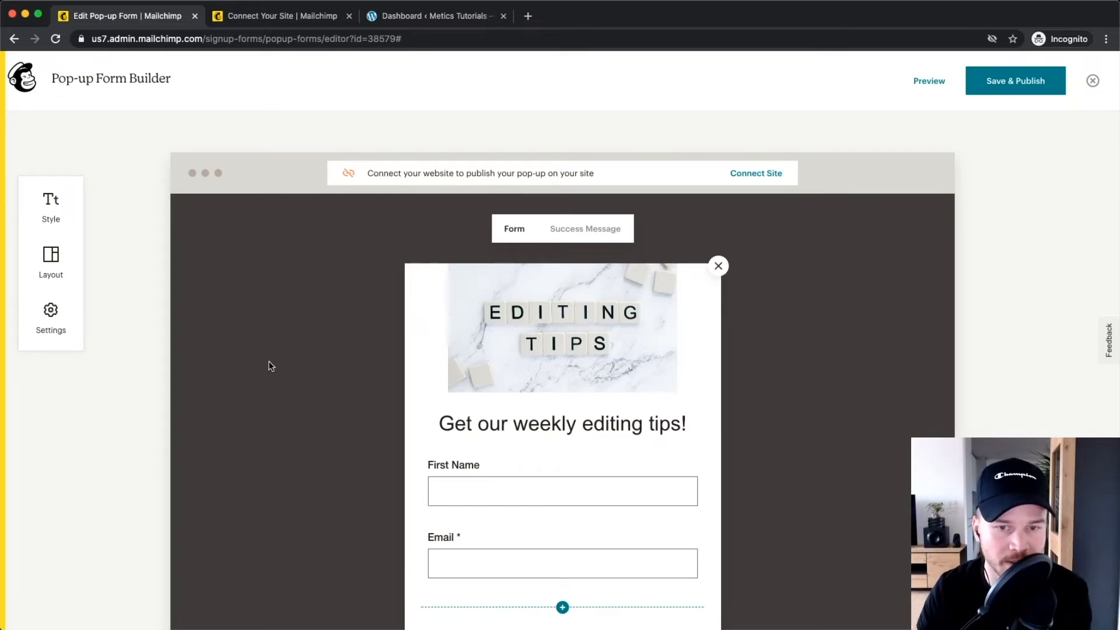
{"action": "scroll", "coordinate": [758, 176], "scroll_direction": "up", "scroll_amount": 5}
{"action": "left_click", "coordinate": [758, 175]}
{"action": "scroll", "coordinate": [589, 207], "scroll_direction": "down", "scroll_amount": 5}
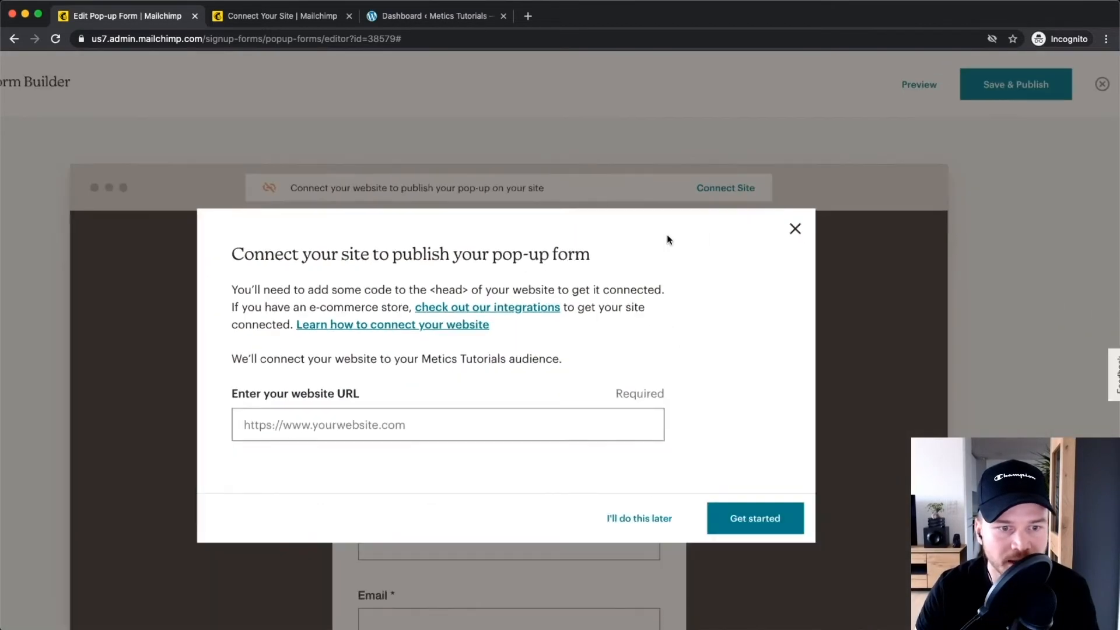
{"action": "left_click", "coordinate": [424, 382]}
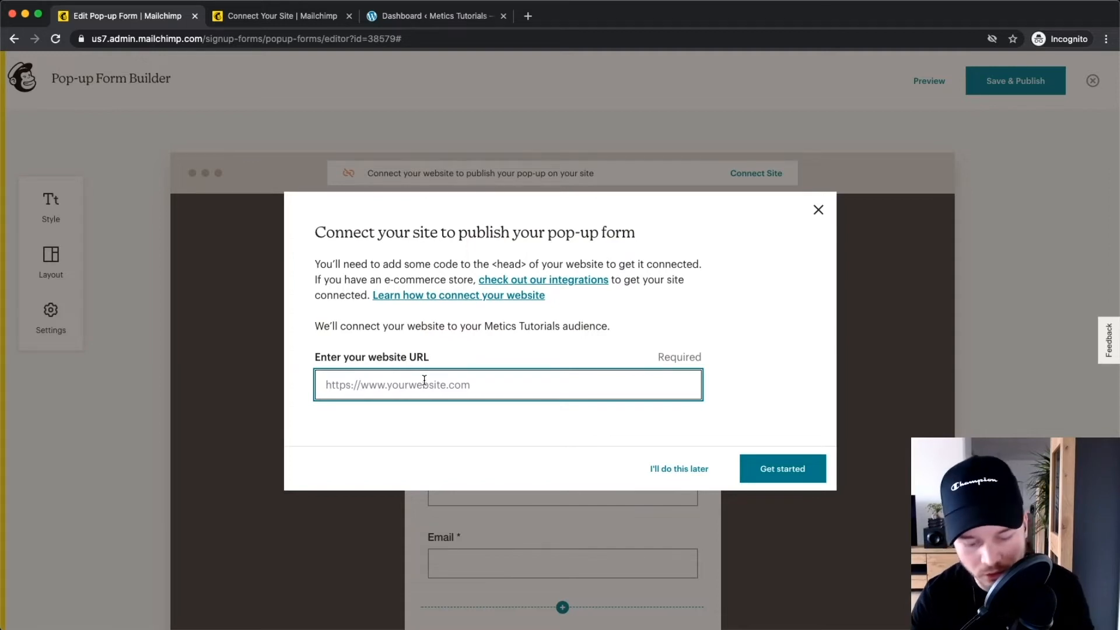
{"action": "type", "text": "h"}
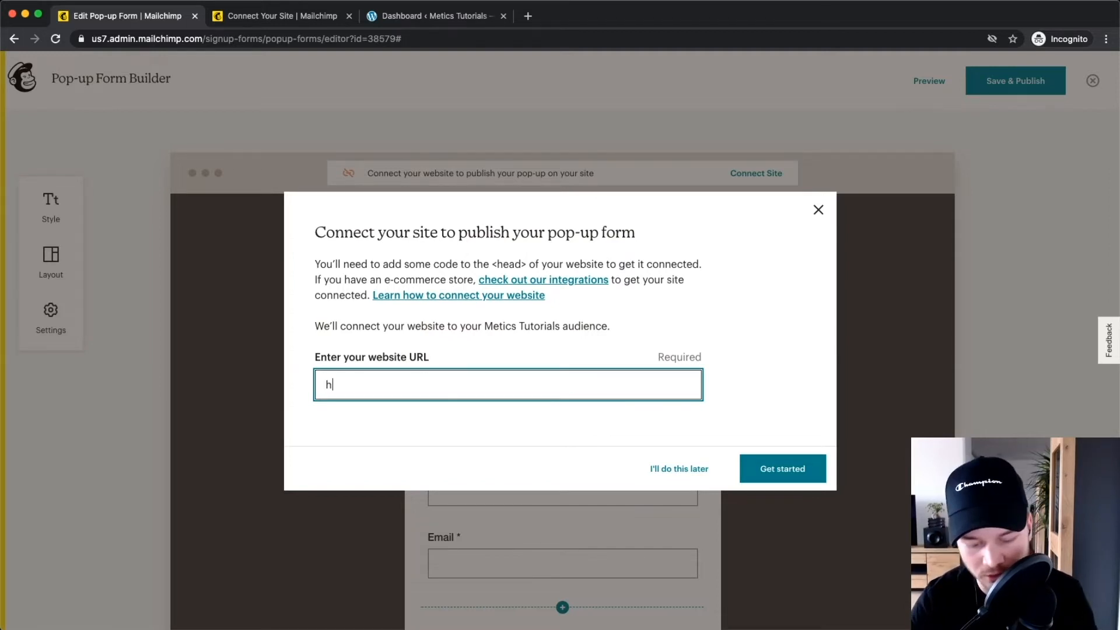
{"action": "type", "text": "ttps:"}
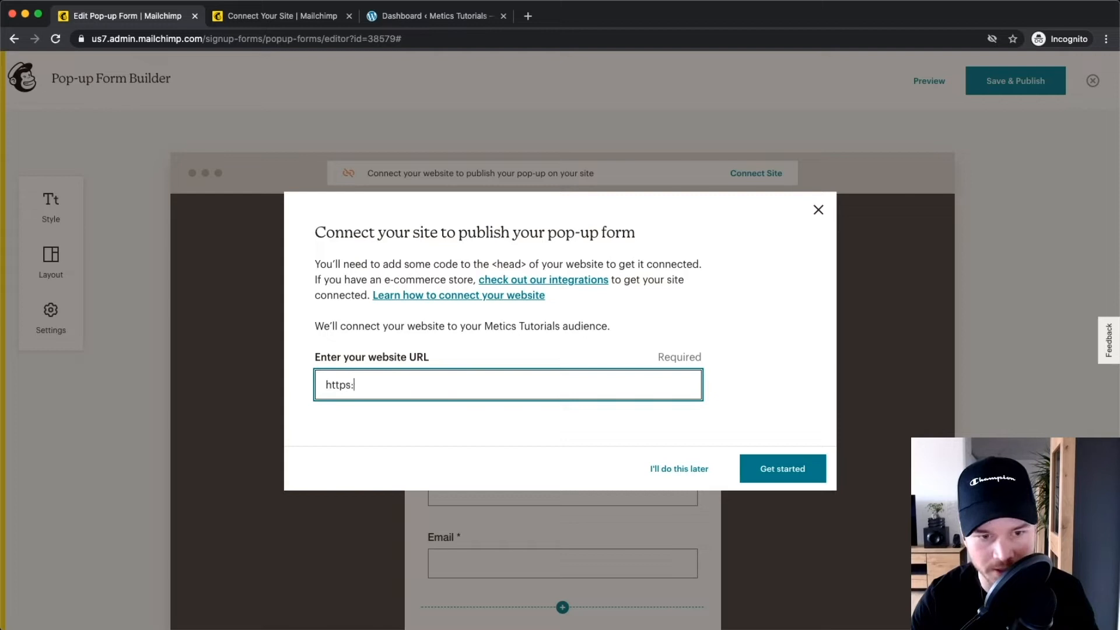
{"action": "type", "text": "//www-"}
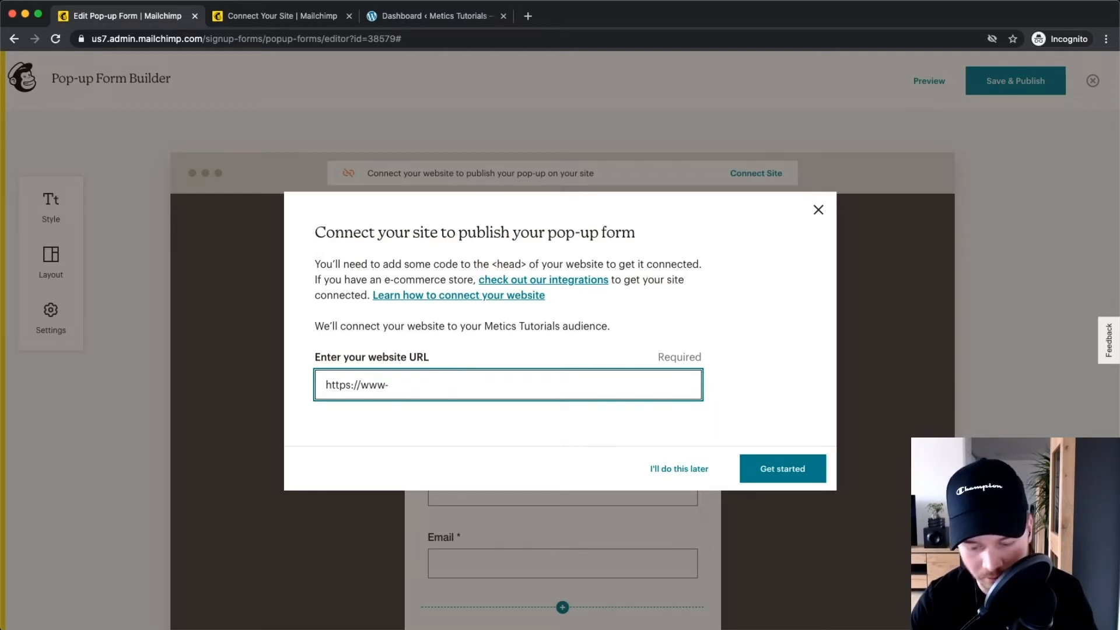
{"action": "key", "text": "BackSpace"}
{"action": "type", "text": ".meticstutorials.com"}
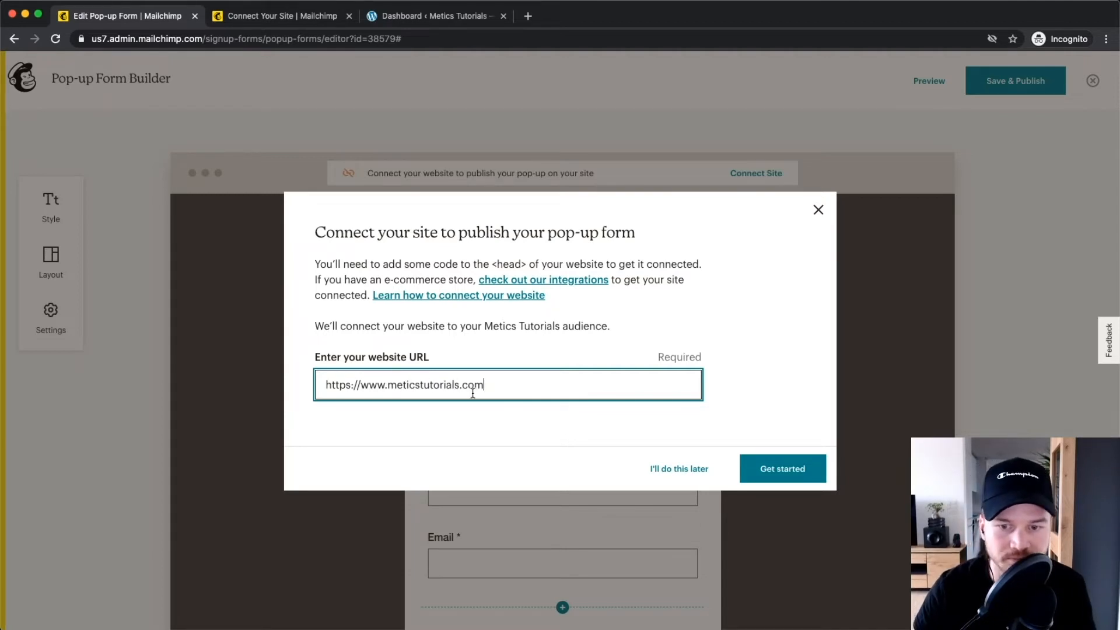
{"action": "left_click", "coordinate": [760, 466]}
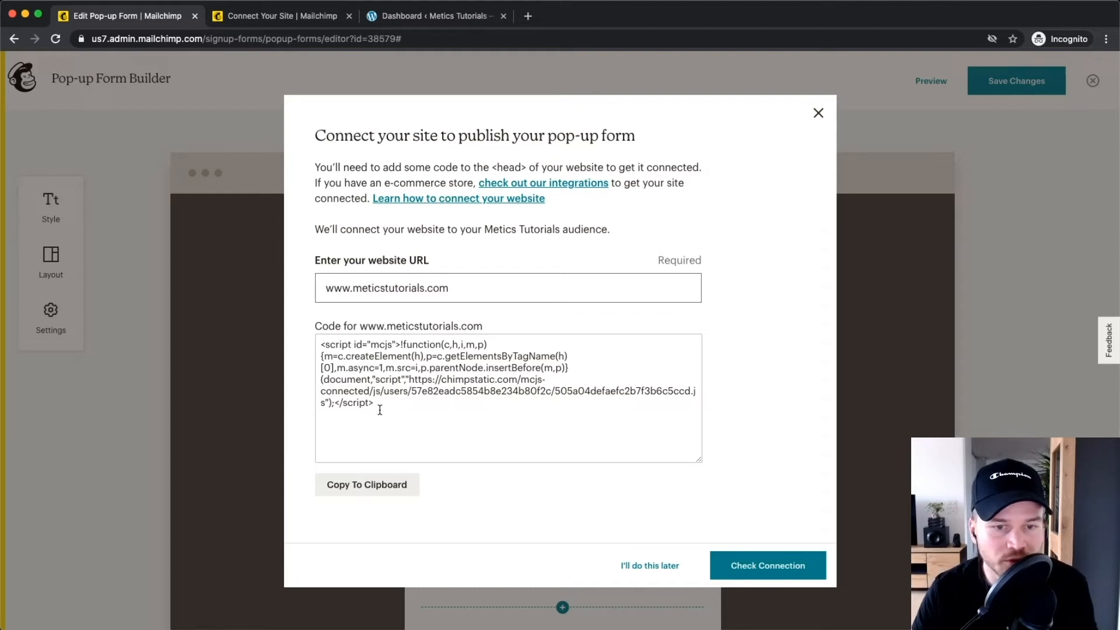
Copy the site-connection embed script to the clipboard.
{"action": "left_click_drag", "start_coordinate": [392, 417], "coordinate": [321, 332]}
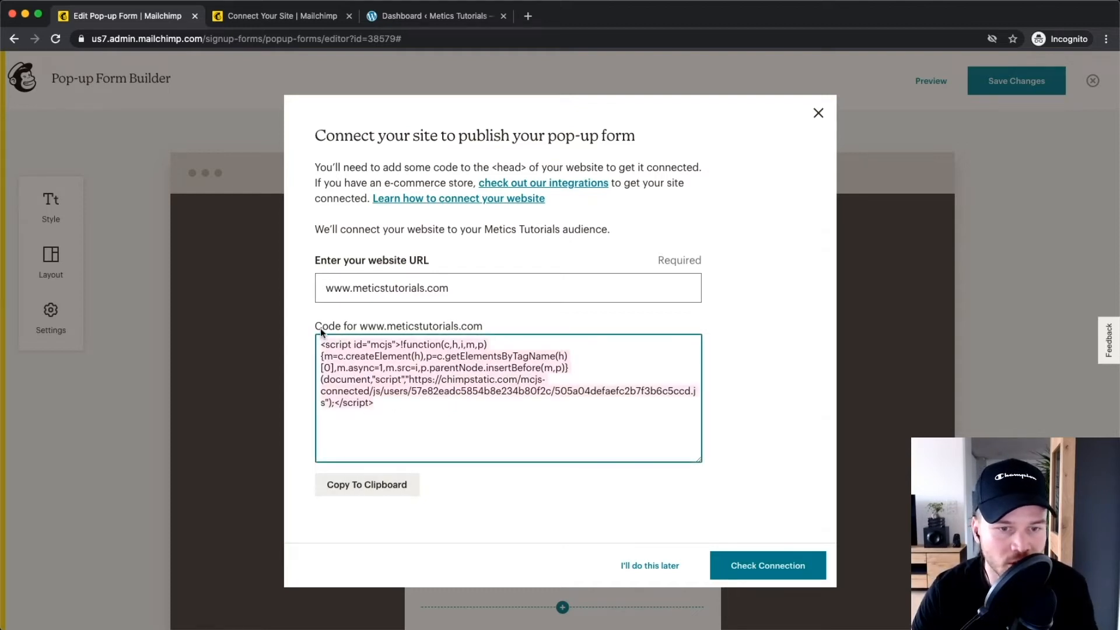
{"action": "left_click", "coordinate": [369, 484]}
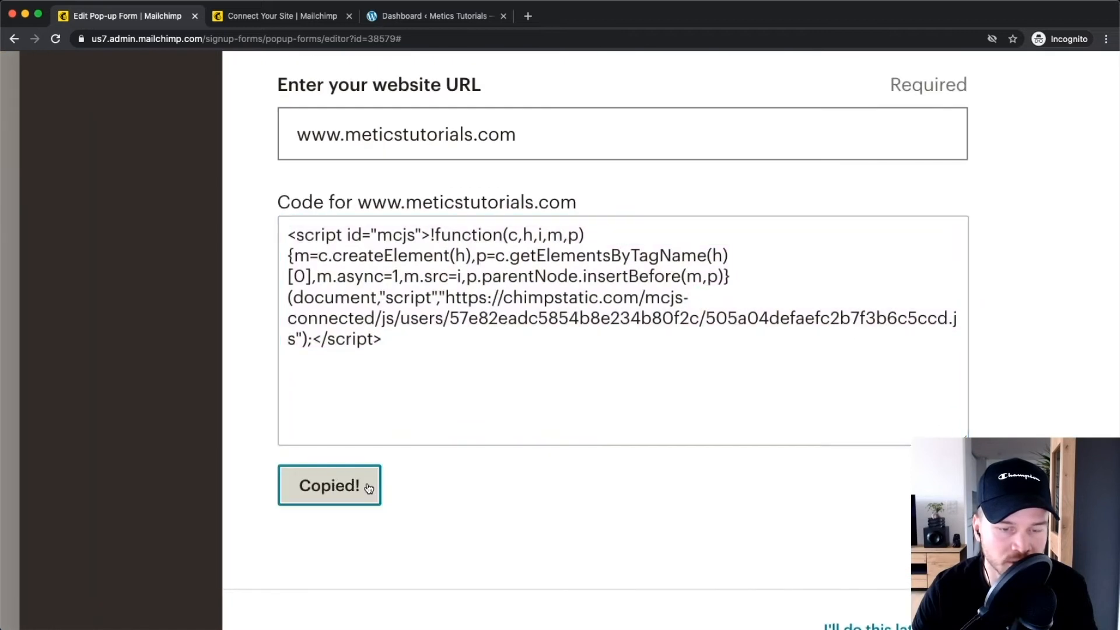
{"action": "scroll", "coordinate": [369, 487], "scroll_direction": "down", "scroll_amount": 5}
{"action": "left_click", "coordinate": [393, 425]}
{"action": "key", "text": "super+a"}
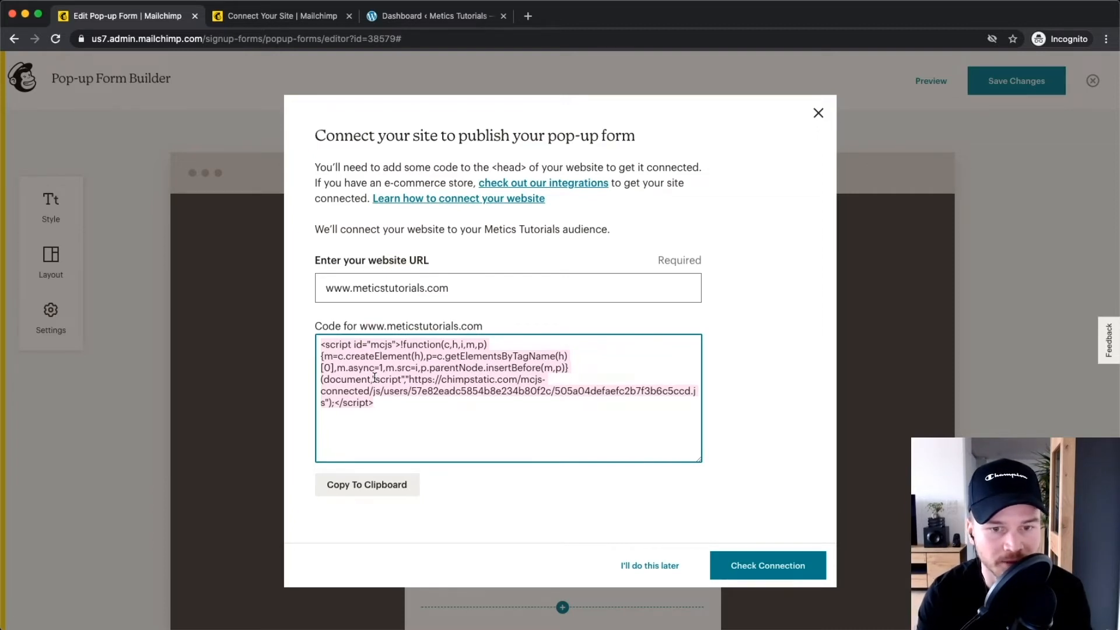
{"action": "left_click", "coordinate": [397, 421]}
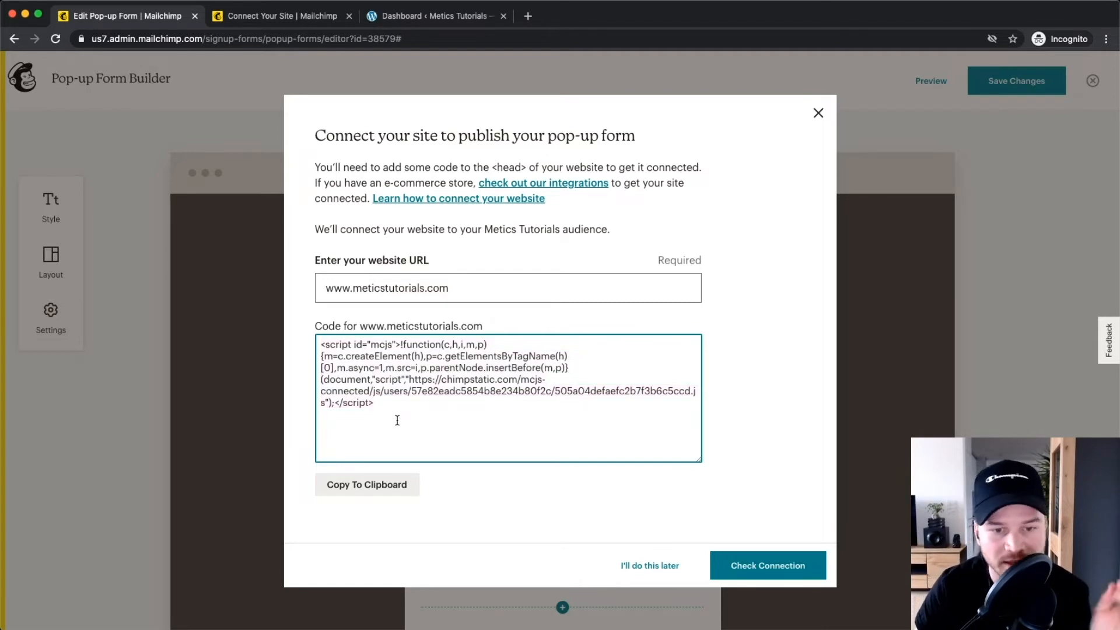
{"action": "key", "text": "super+a"}
{"action": "key", "text": "super+c"}
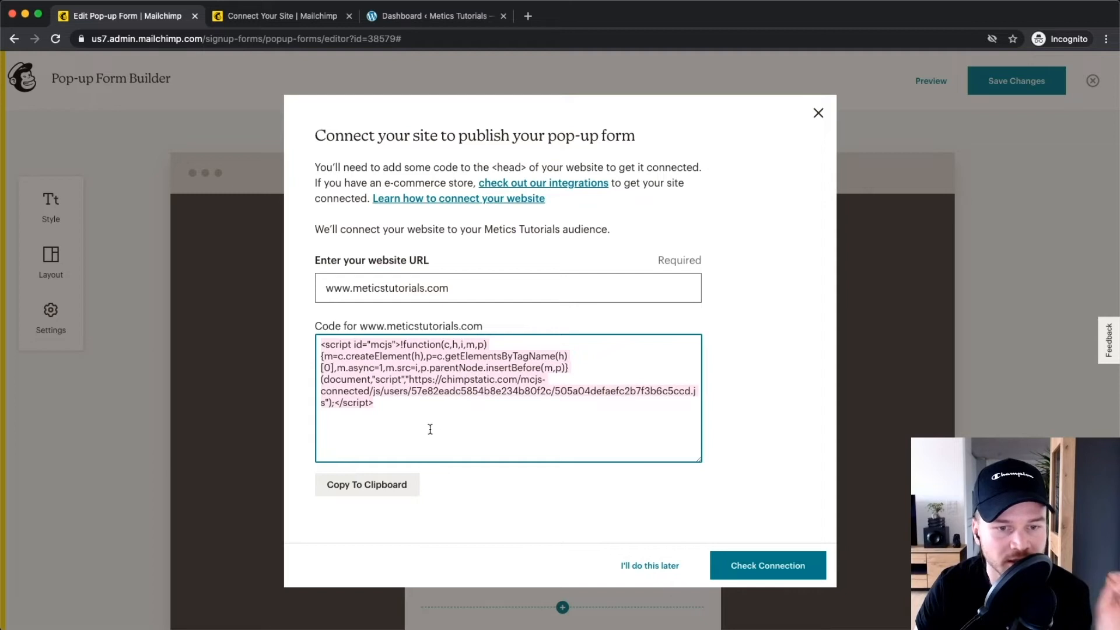
{"action": "left_click", "coordinate": [433, 429]}
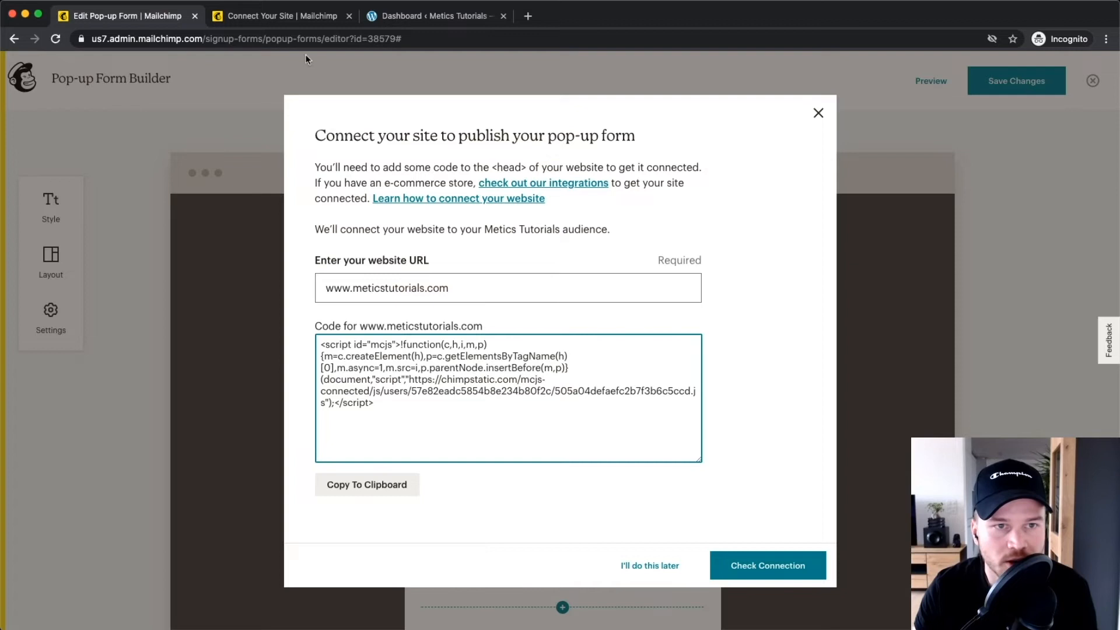
{"action": "left_click", "coordinate": [421, 18]}
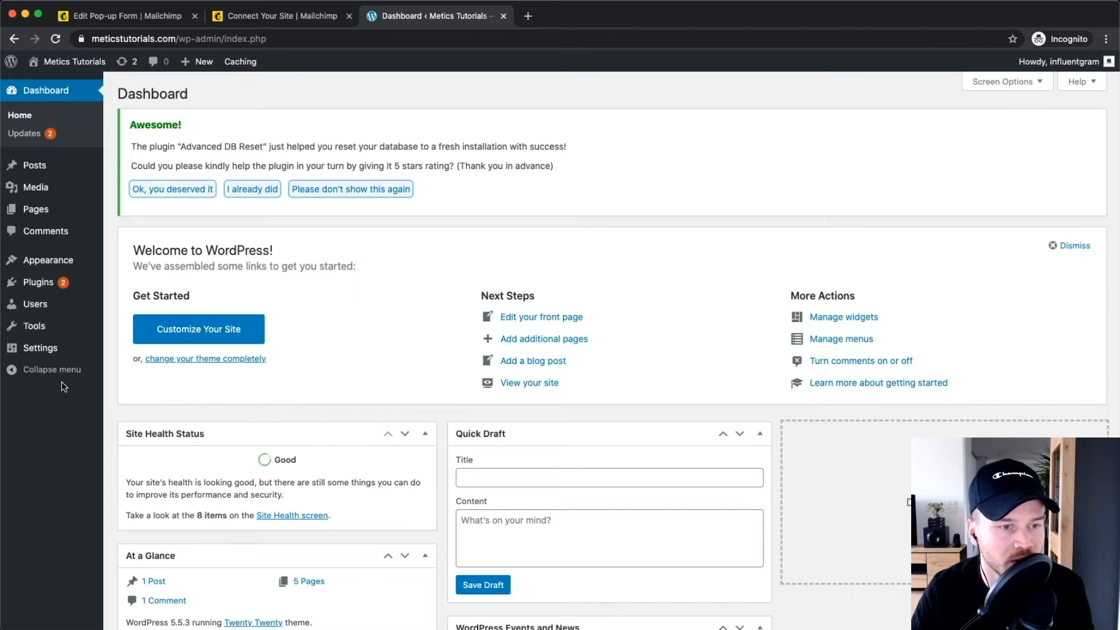
Search Add New Plugins for 'header and footer'.
{"action": "mouse_move", "coordinate": [39, 287]}
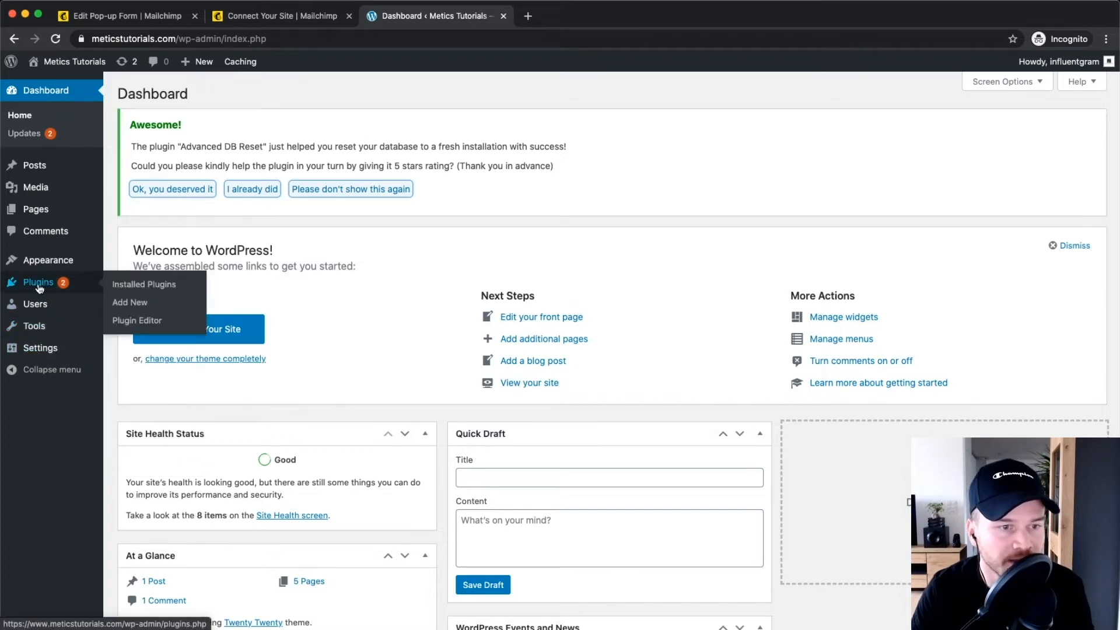
{"action": "scroll", "coordinate": [38, 289], "scroll_direction": "up", "scroll_amount": 5}
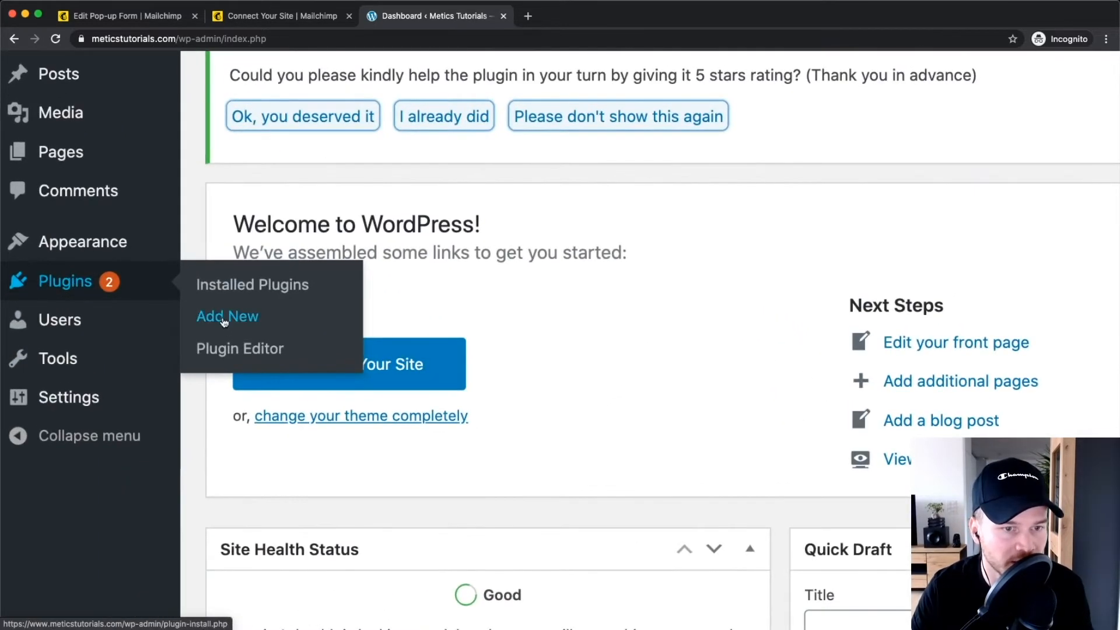
{"action": "left_click", "coordinate": [235, 320]}
{"action": "scroll", "coordinate": [235, 323], "scroll_direction": "down", "scroll_amount": 5}
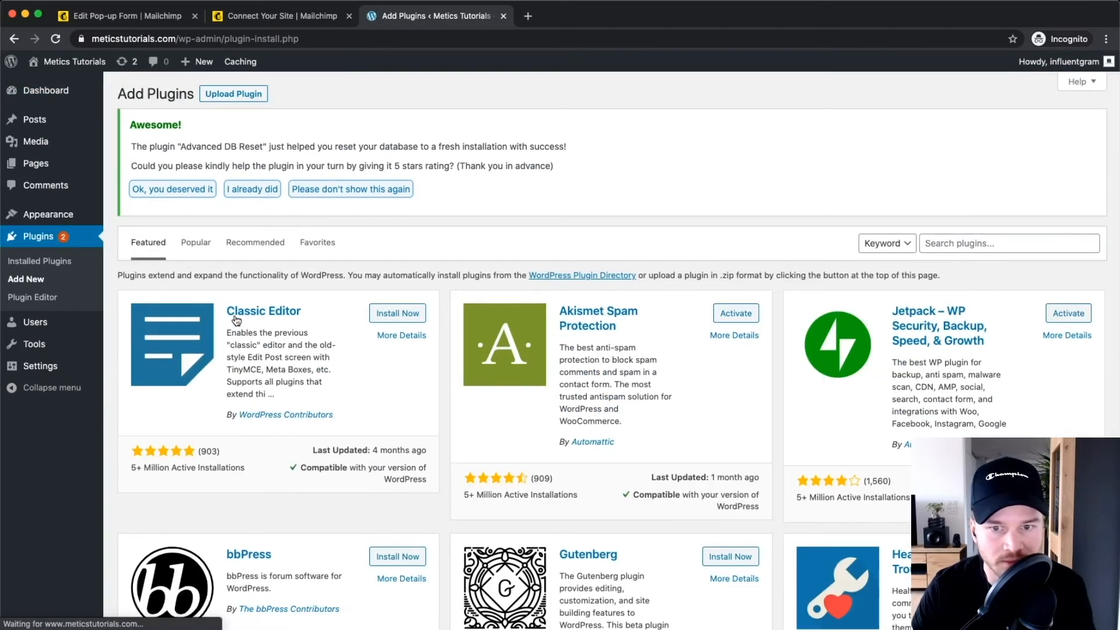
{"action": "scroll", "coordinate": [1063, 244], "scroll_direction": "up", "scroll_amount": 5}
{"action": "left_click", "coordinate": [986, 245]}
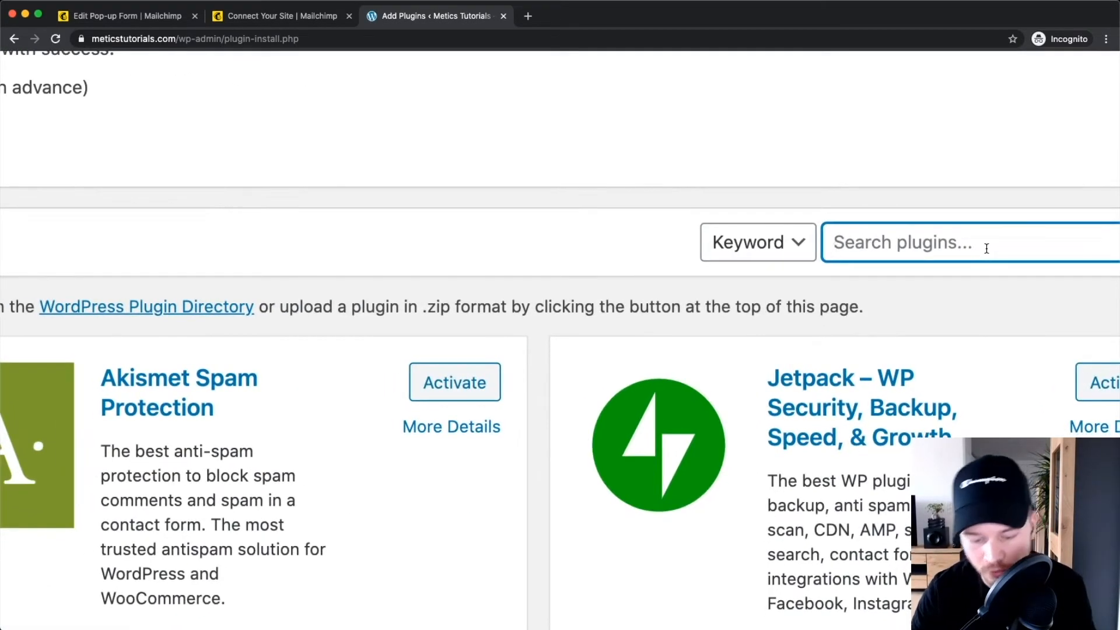
{"action": "type", "text": "hear"}
{"action": "key", "text": "BackSpace"}
{"action": "type", "text": "ders and "}
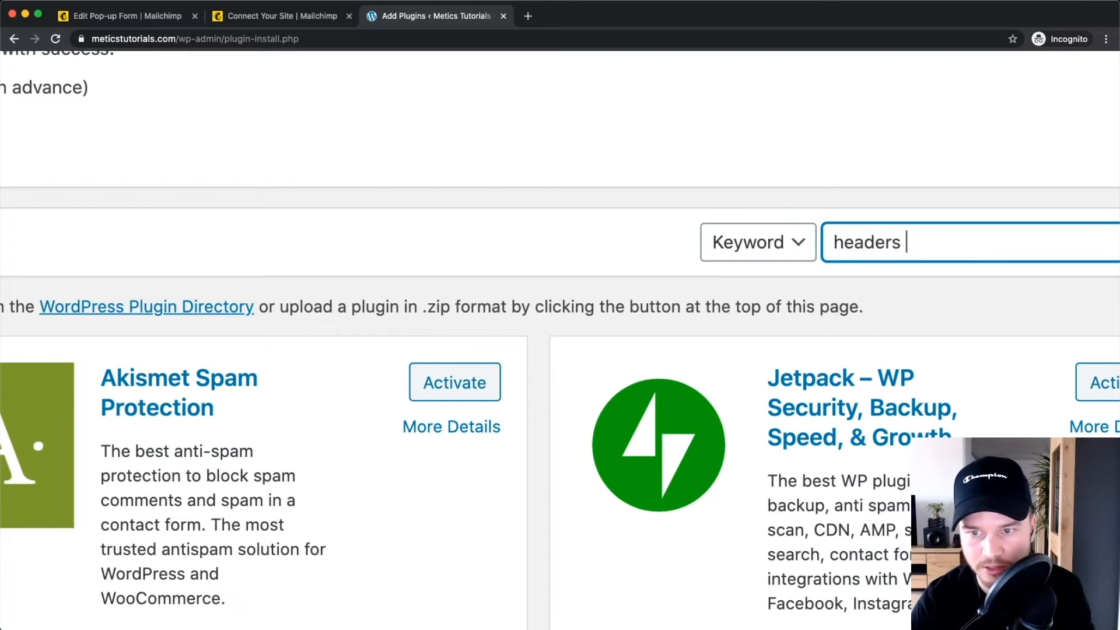
{"action": "type", "text": "footer"}
{"action": "left_click", "coordinate": [900, 243]}
{"action": "key", "text": "BackSpace"}
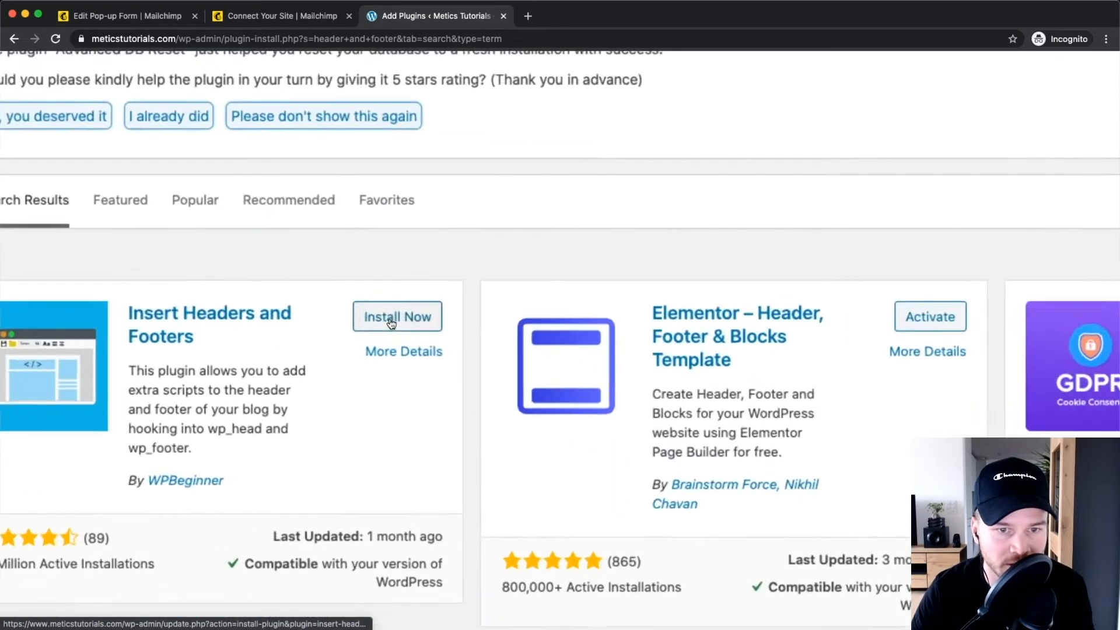
Install and activate the Insert Headers and Footers plugin.
{"action": "left_click", "coordinate": [408, 319]}
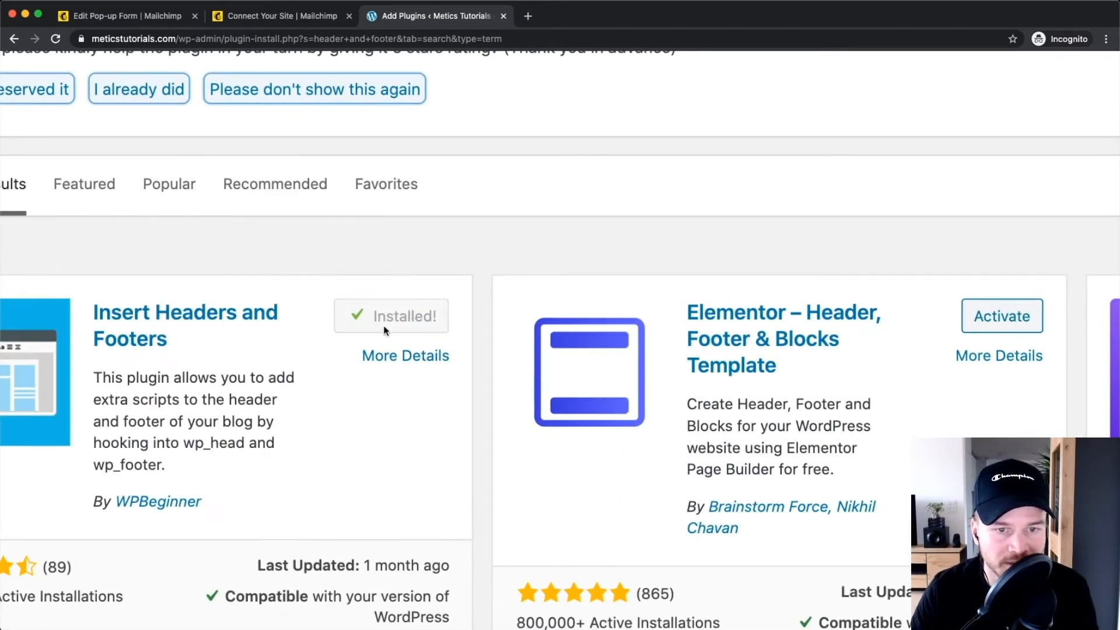
{"action": "left_click", "coordinate": [405, 322]}
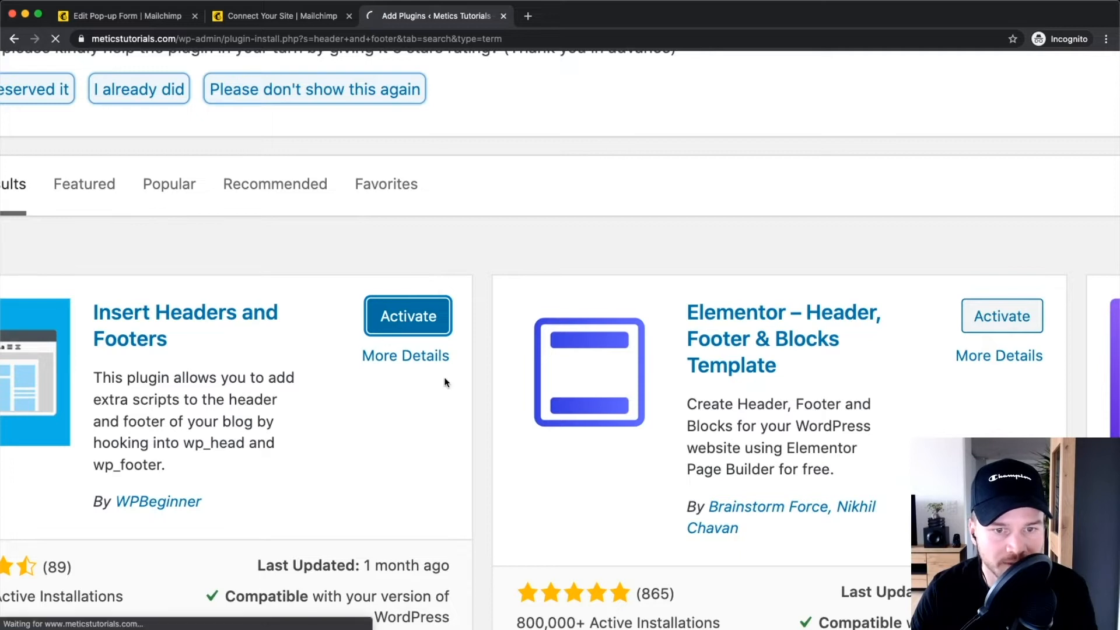
{"action": "scroll", "coordinate": [443, 376], "scroll_direction": "down", "scroll_amount": 5}
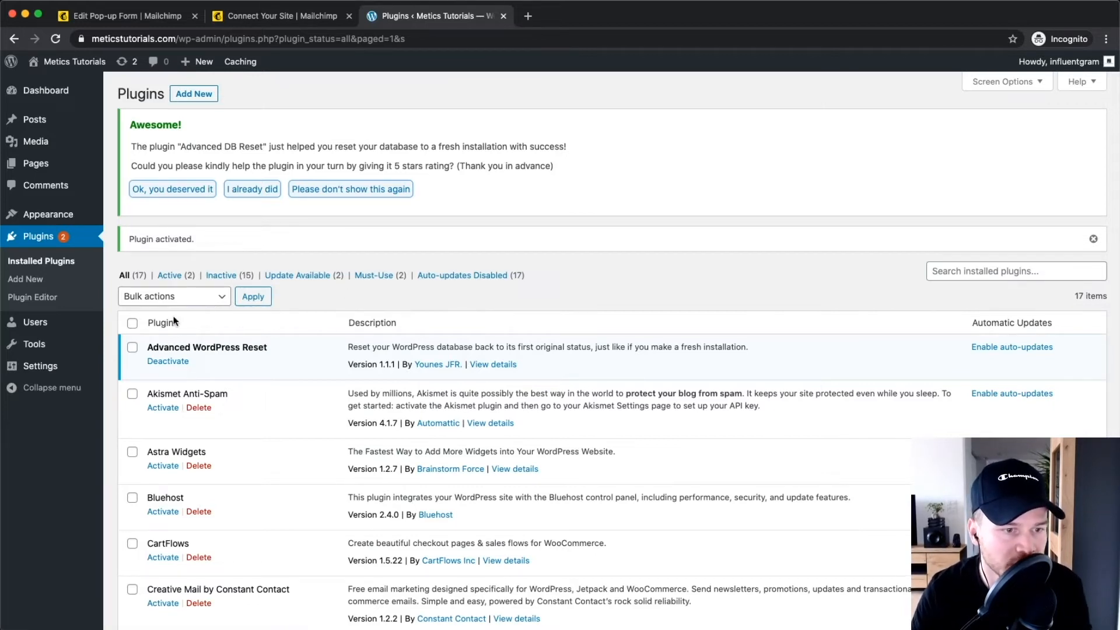
{"action": "mouse_move", "coordinate": [31, 367]}
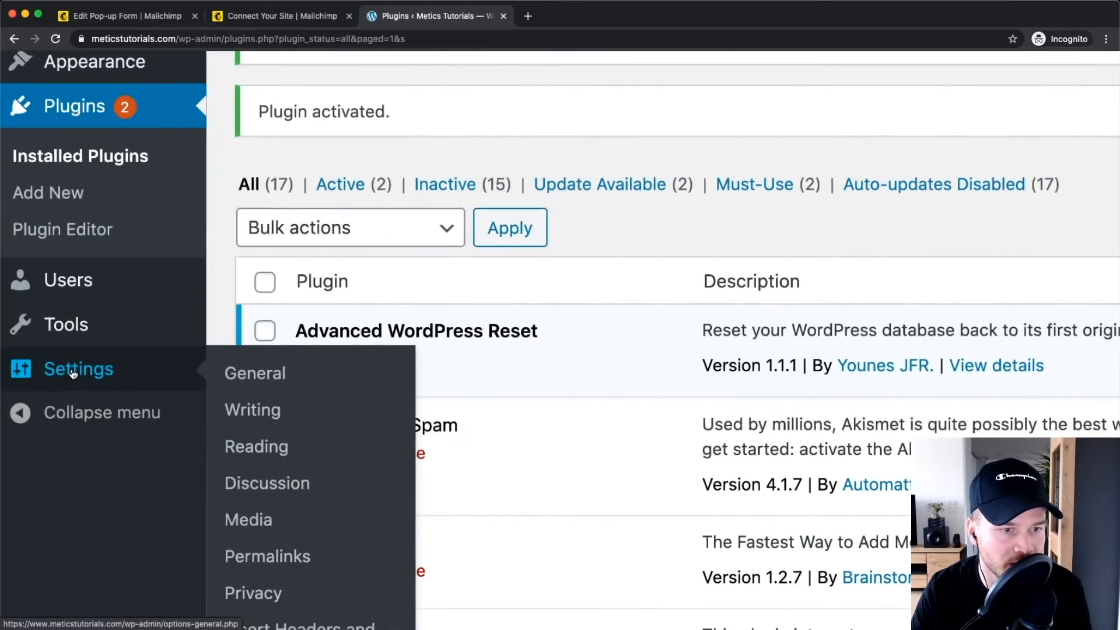
Paste the Mailchimp script into Insert Headers and Footers' Scripts in Header and save.
{"action": "scroll", "coordinate": [294, 449], "scroll_direction": "down", "scroll_amount": 4}
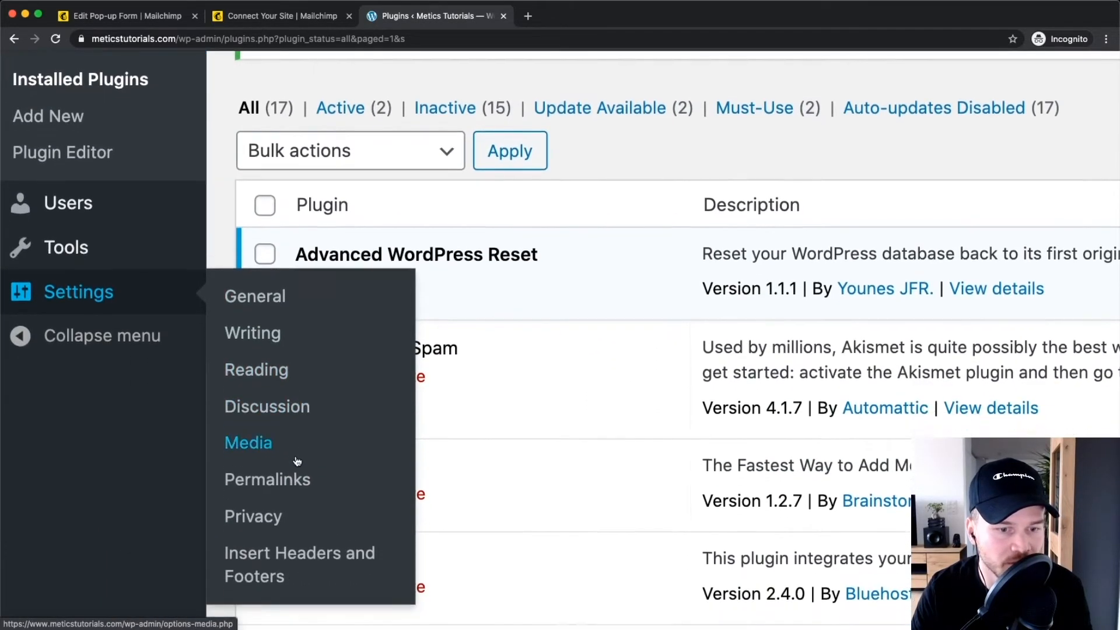
{"action": "left_click", "coordinate": [297, 492]}
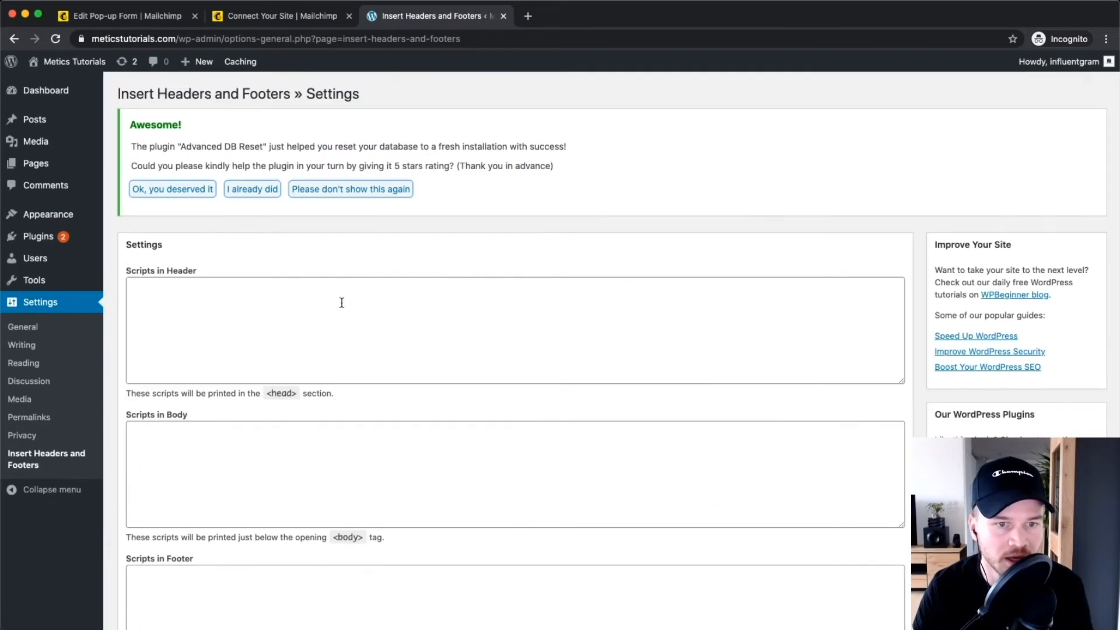
{"action": "left_click", "coordinate": [188, 306]}
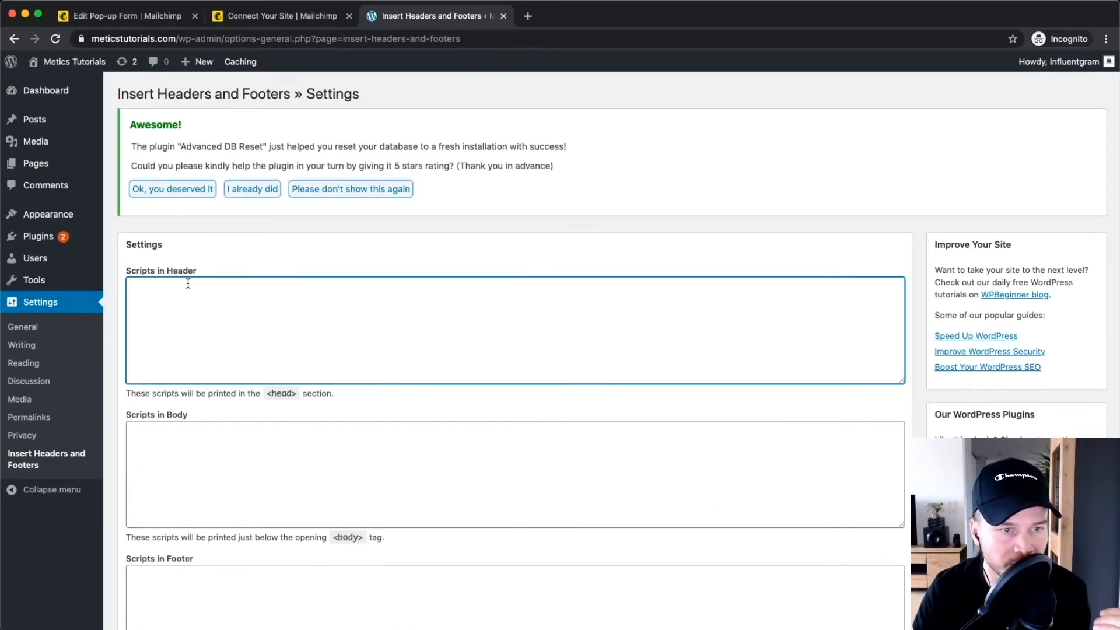
{"action": "right_click", "coordinate": [160, 301]}
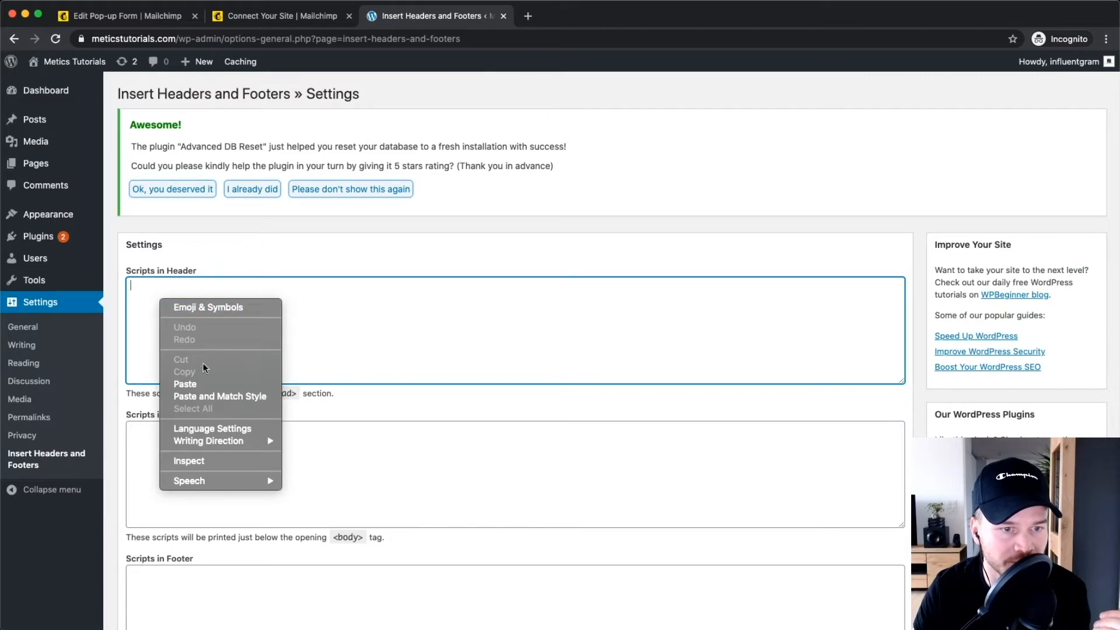
{"action": "left_click", "coordinate": [184, 384]}
{"action": "left_click_drag", "start_coordinate": [862, 298], "coordinate": [145, 272]}
{"action": "left_click", "coordinate": [298, 327]}
{"action": "scroll", "coordinate": [212, 330], "scroll_direction": "down", "scroll_amount": 5}
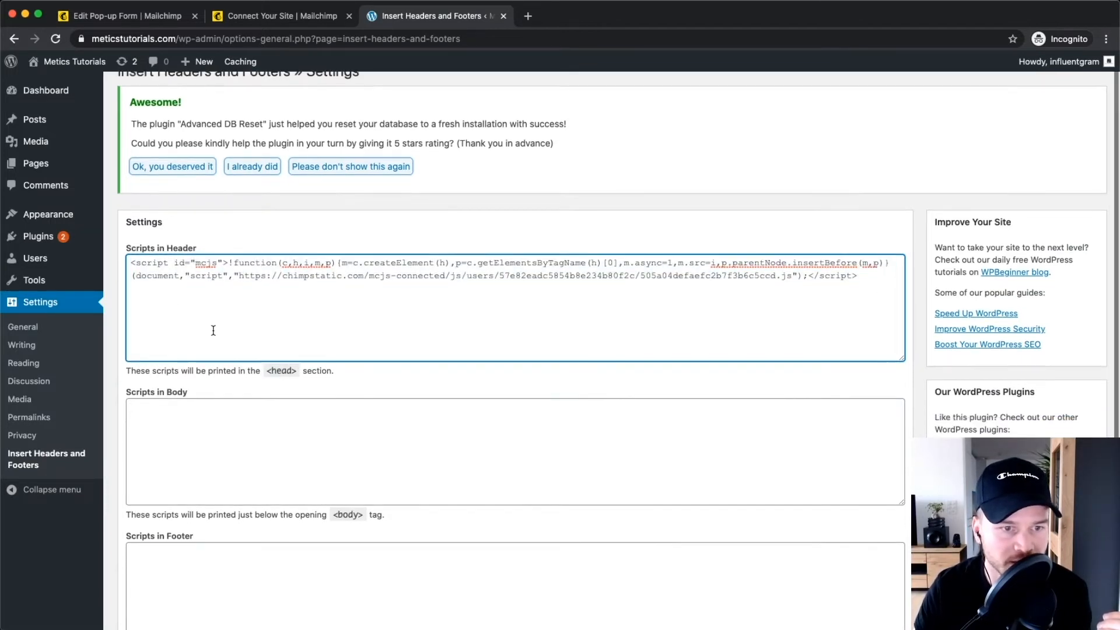
{"action": "left_click", "coordinate": [137, 542]}
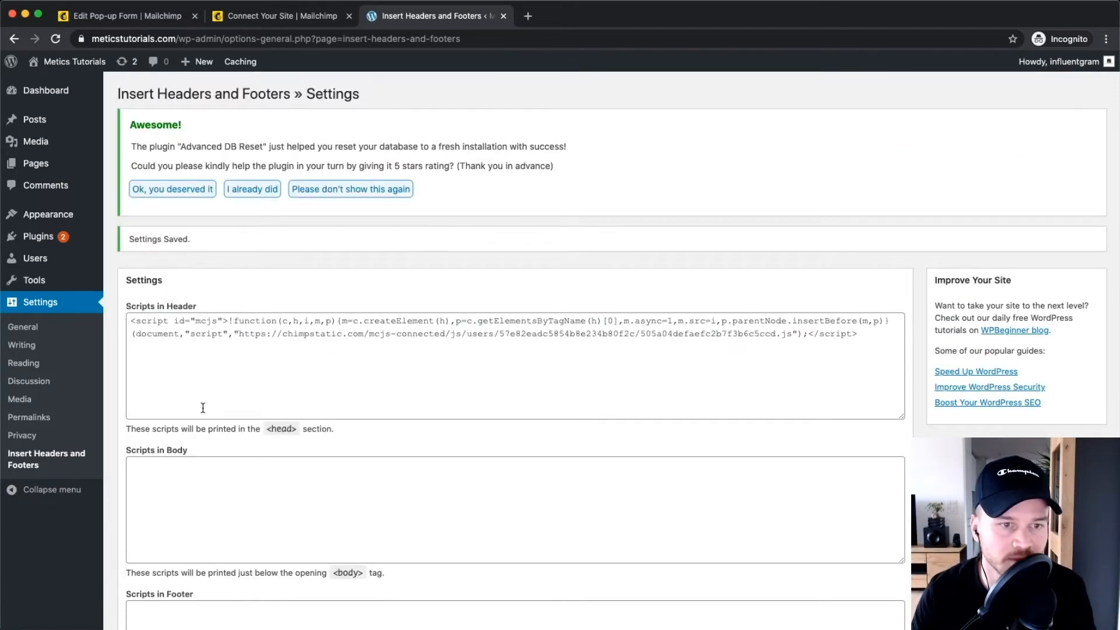
{"action": "left_click", "coordinate": [269, 19]}
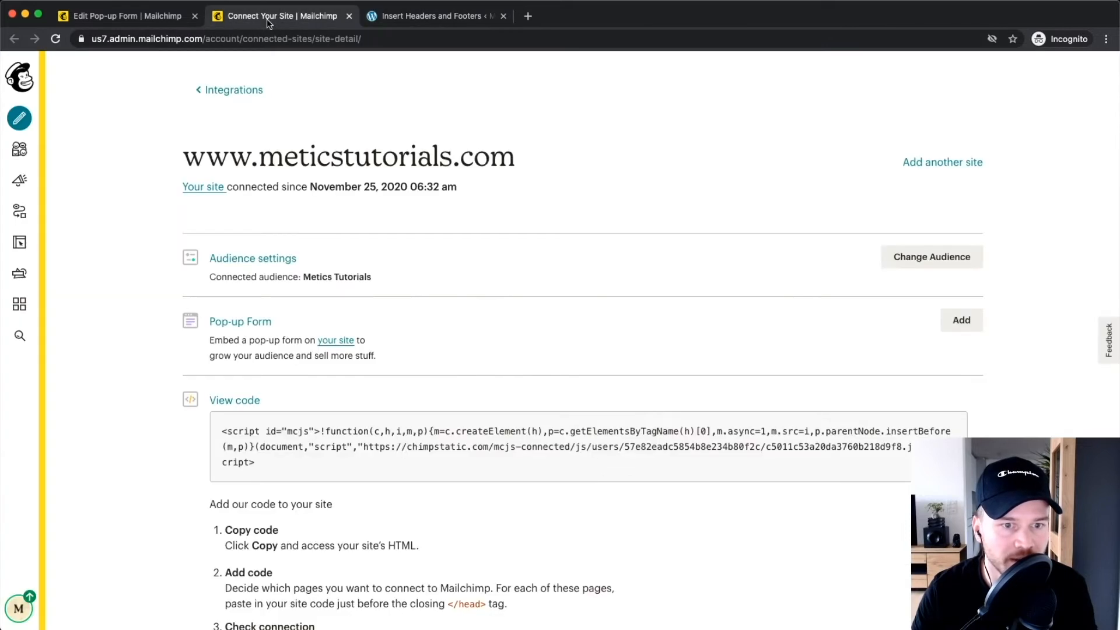
{"action": "left_click", "coordinate": [351, 17]}
{"action": "left_click", "coordinate": [103, 19]}
{"action": "key", "text": "super+a"}
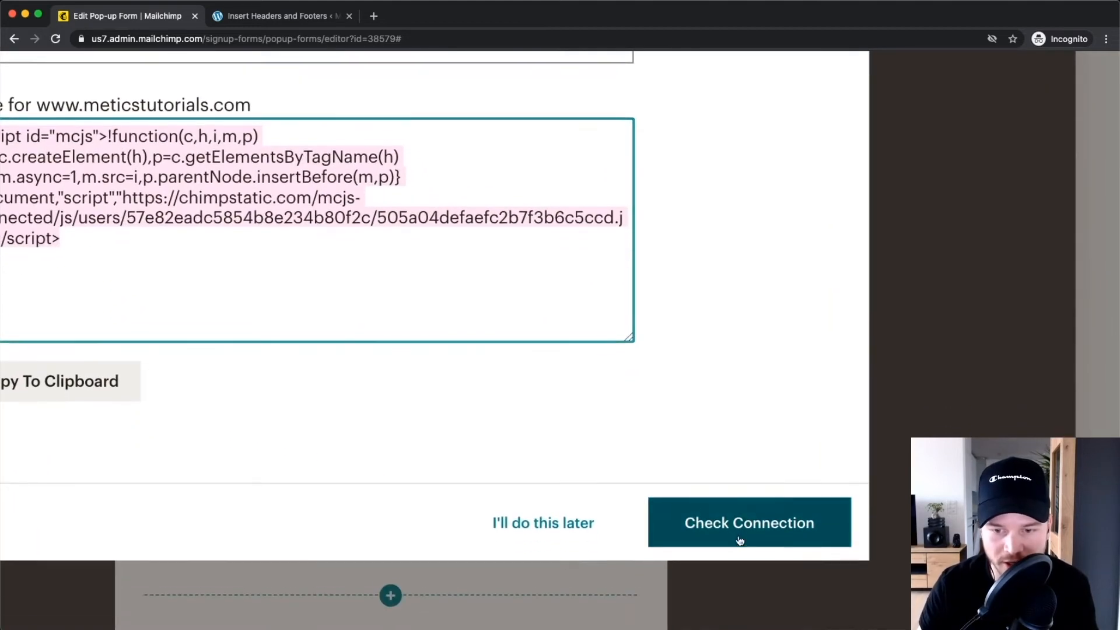
{"action": "left_click", "coordinate": [770, 557]}
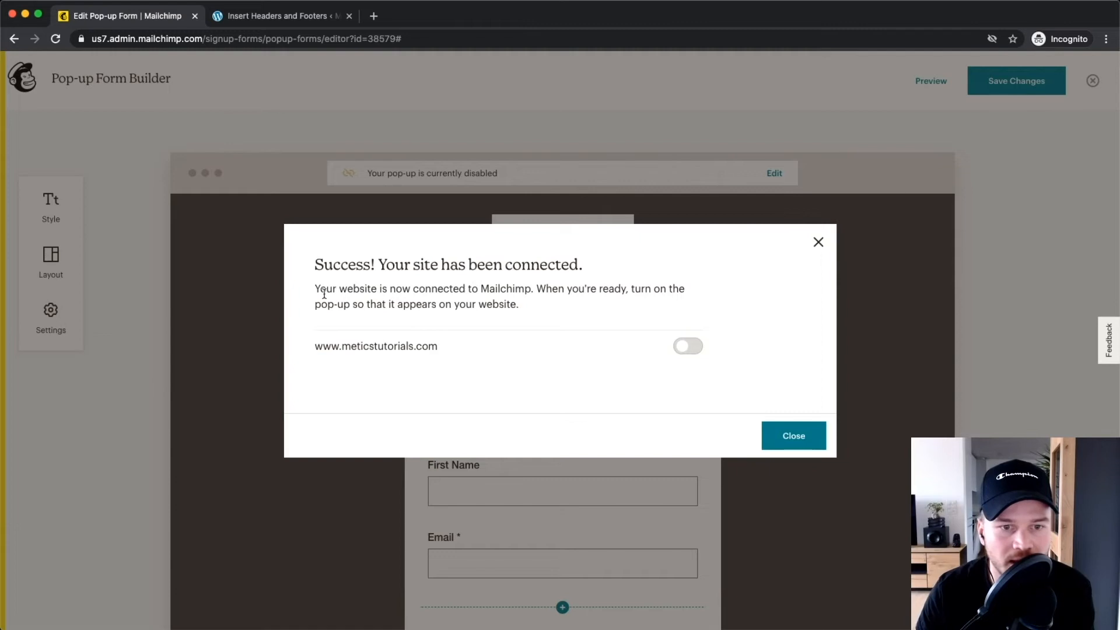
{"action": "left_click_drag", "start_coordinate": [314, 264], "coordinate": [583, 268]}
{"action": "left_click", "coordinate": [592, 267]}
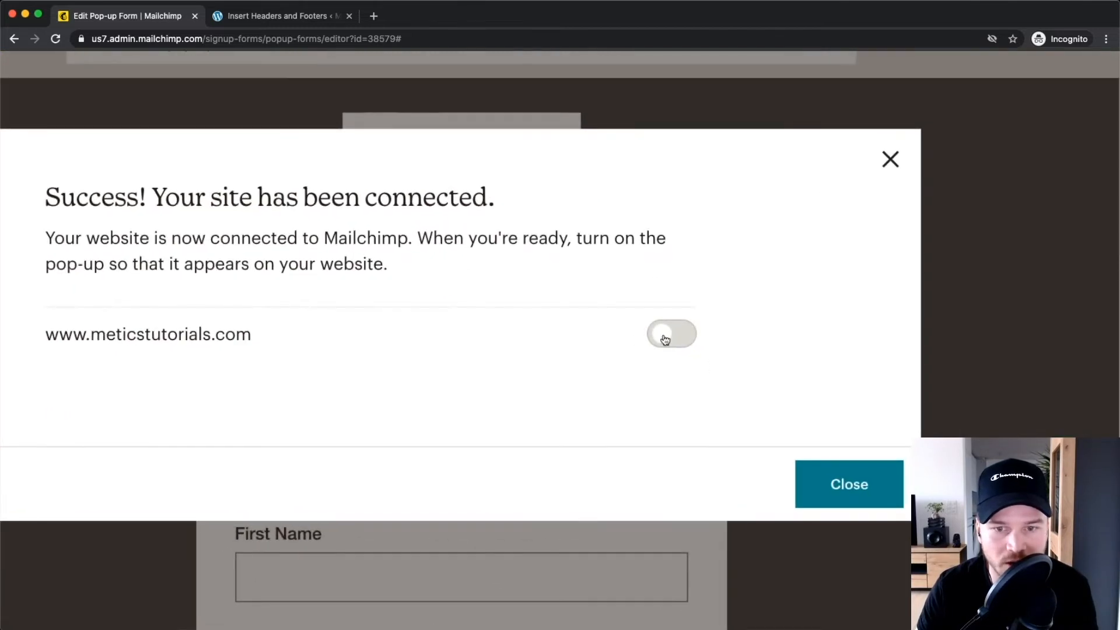
{"action": "left_click", "coordinate": [675, 339]}
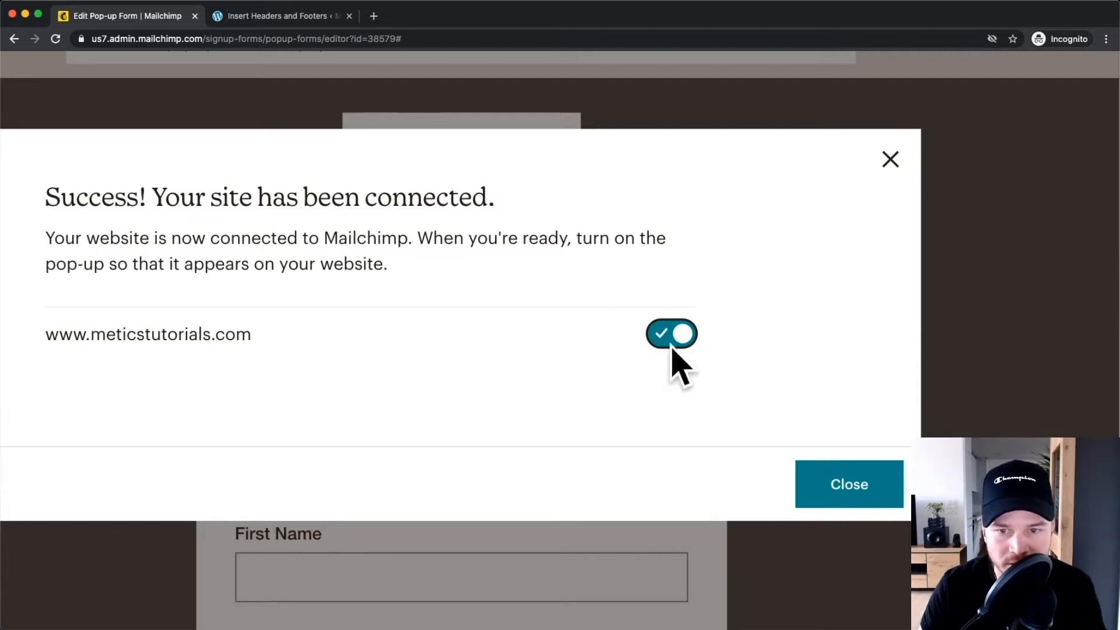
{"action": "left_click", "coordinate": [839, 483]}
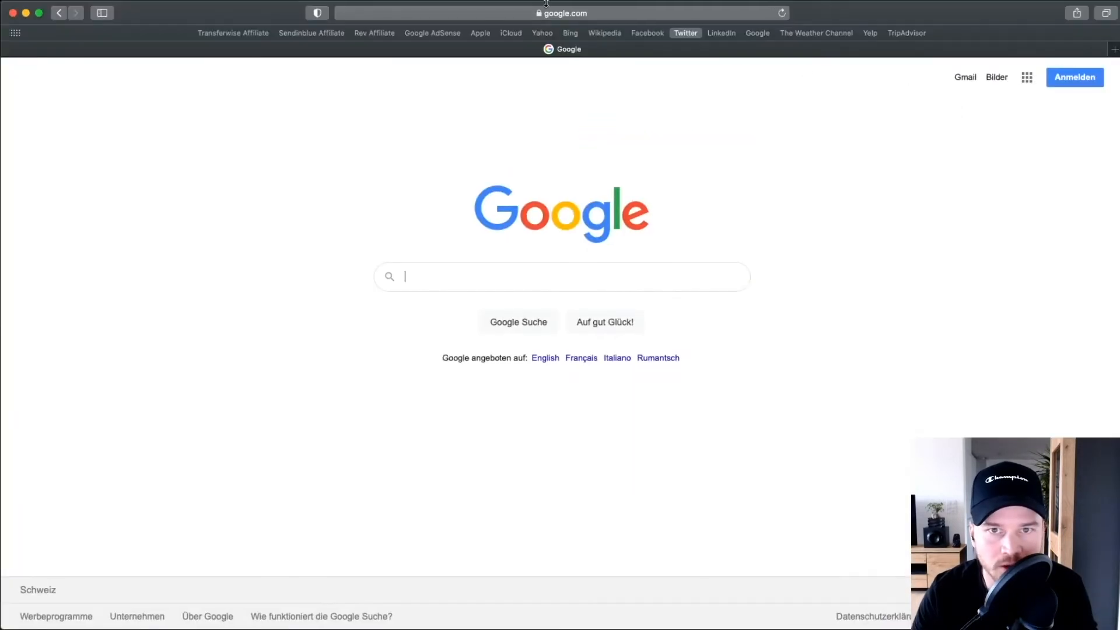
{"action": "left_click", "coordinate": [547, 13]}
Load meticstutorials.com in the browser and scroll the post to the pop-up.
{"action": "type", "text": "met"}
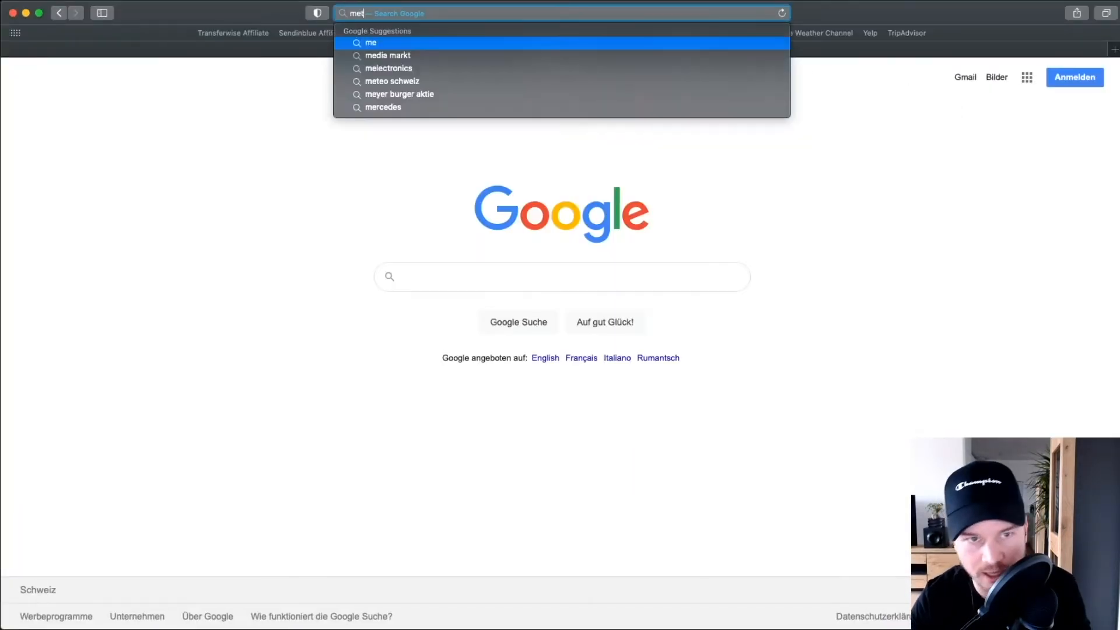
{"action": "type", "text": "icst"}
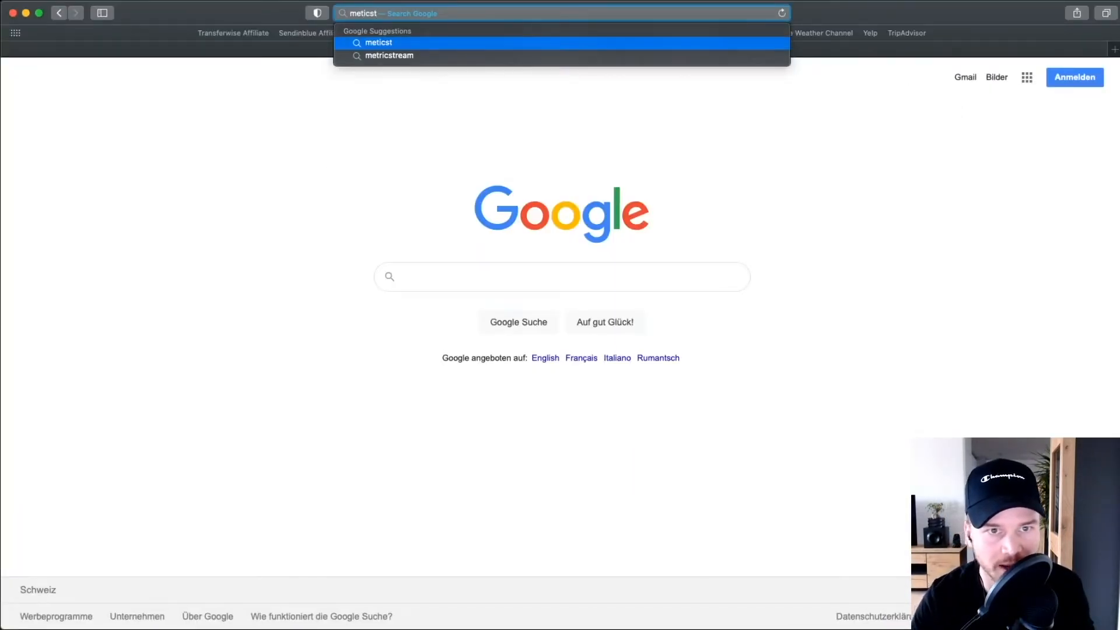
{"action": "type", "text": "ut"}
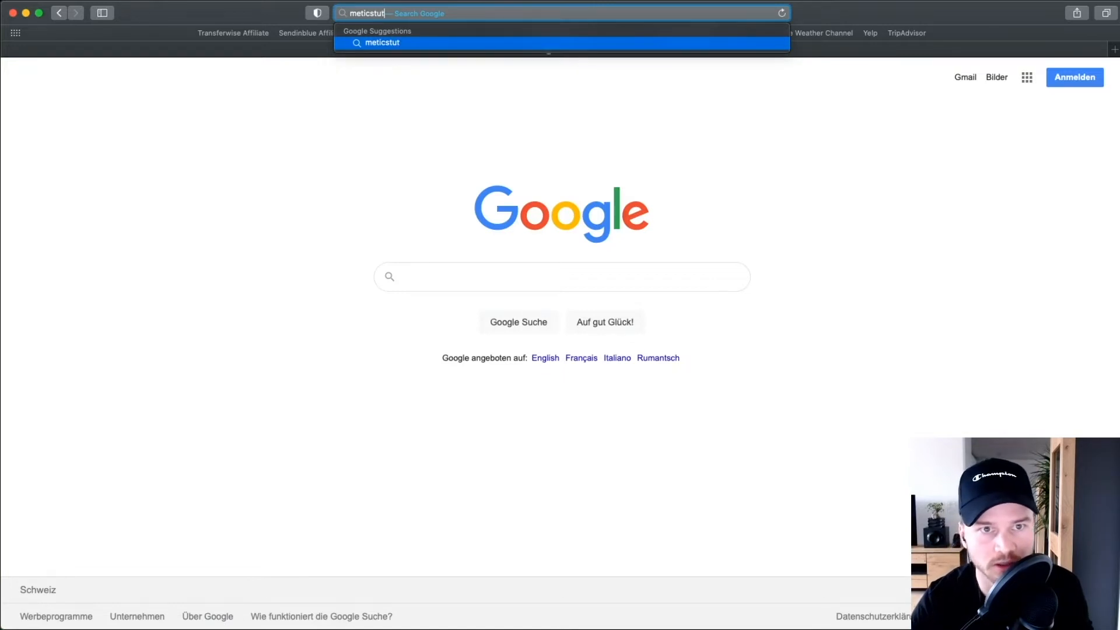
{"action": "type", "text": "orials"}
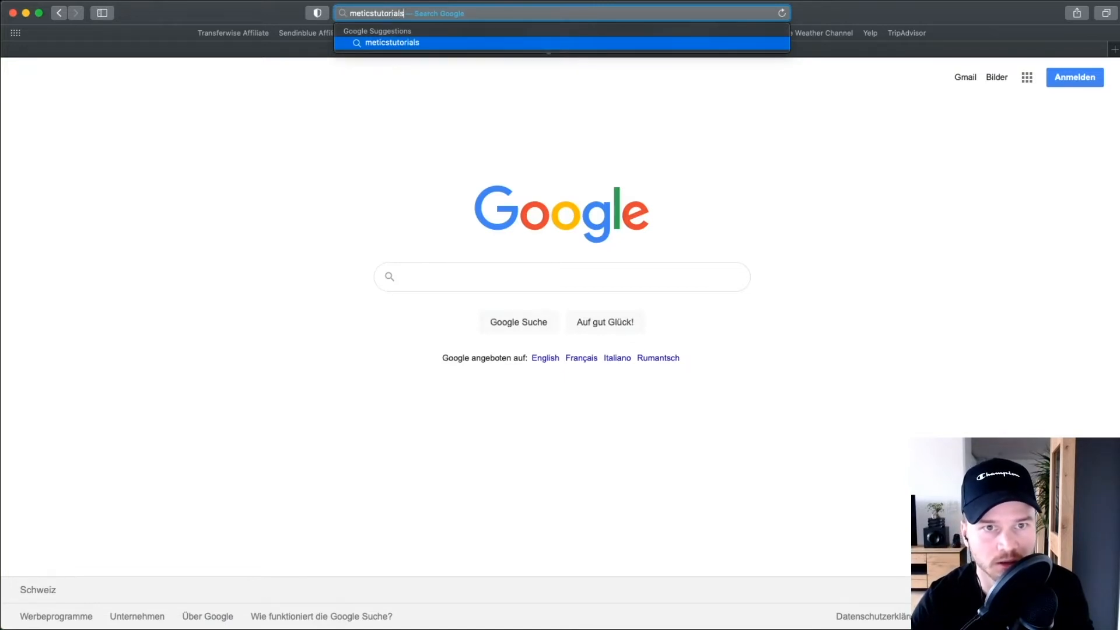
{"action": "type", "text": ".com"}
{"action": "key", "text": "Return"}
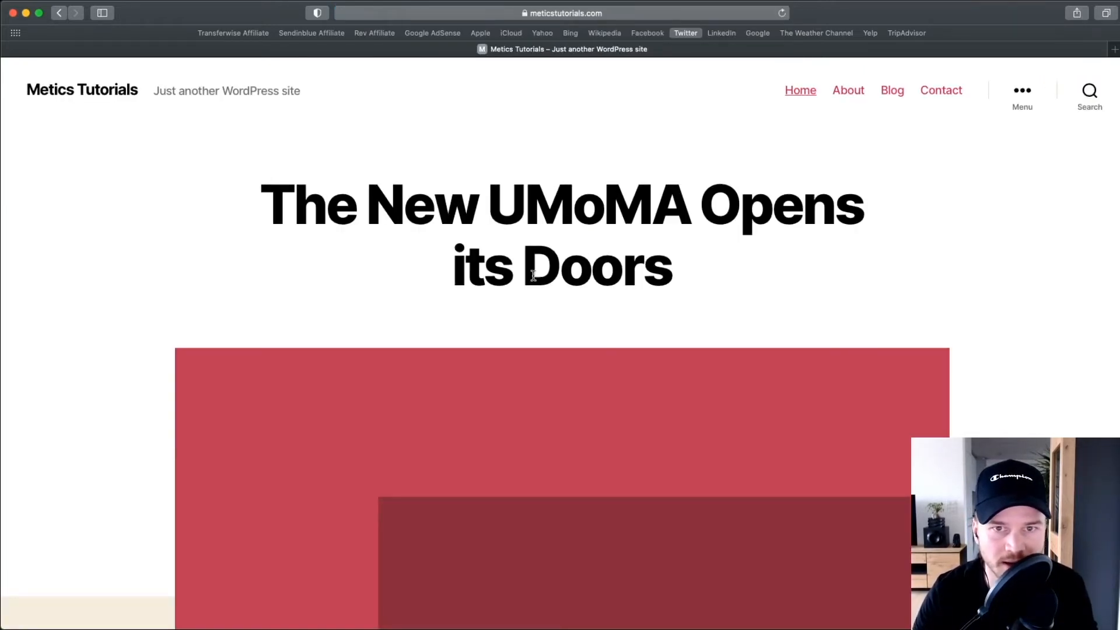
{"action": "scroll", "coordinate": [570, 274], "scroll_direction": "down", "scroll_amount": 3}
{"action": "scroll", "coordinate": [550, 262], "scroll_direction": "down", "scroll_amount": 2}
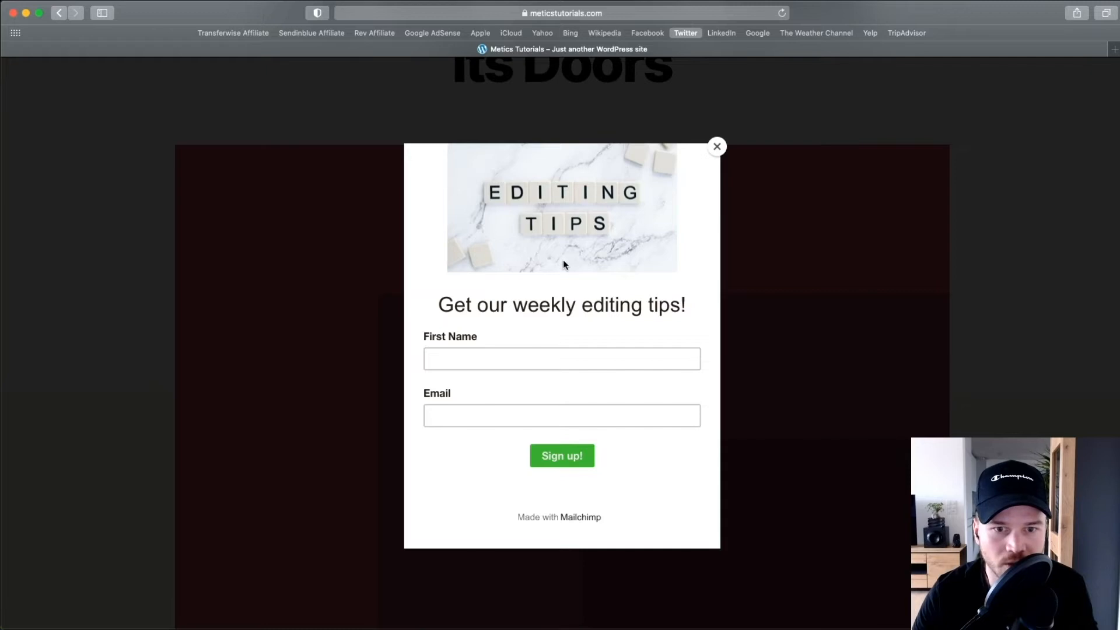
{"action": "scroll", "coordinate": [554, 201], "scroll_direction": "up", "scroll_amount": 2}
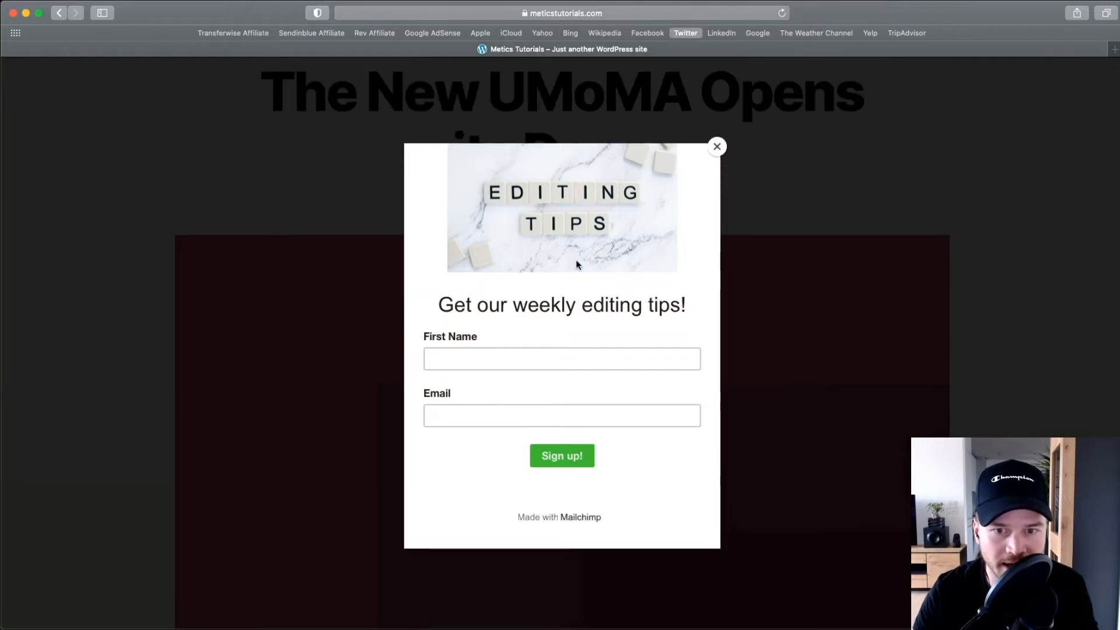
Submit a test signup with a first name and email, reaching 'Thanks for subscribing!'.
{"action": "left_click", "coordinate": [477, 343]}
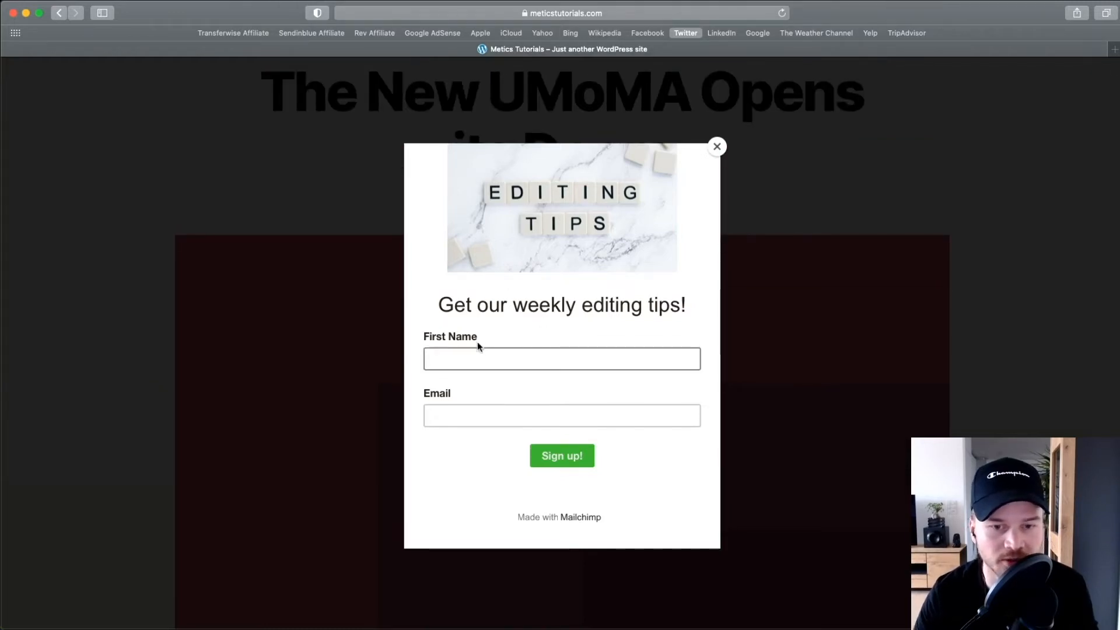
{"action": "left_click", "coordinate": [481, 350]}
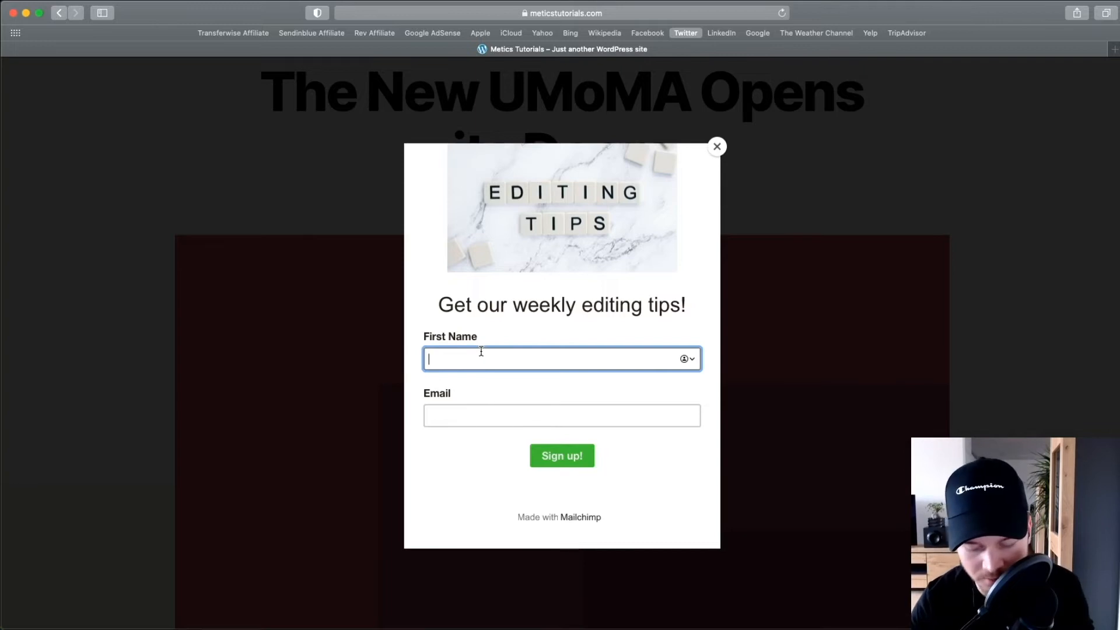
{"action": "type", "text": "Simon"}
{"action": "key", "text": "Tab"}
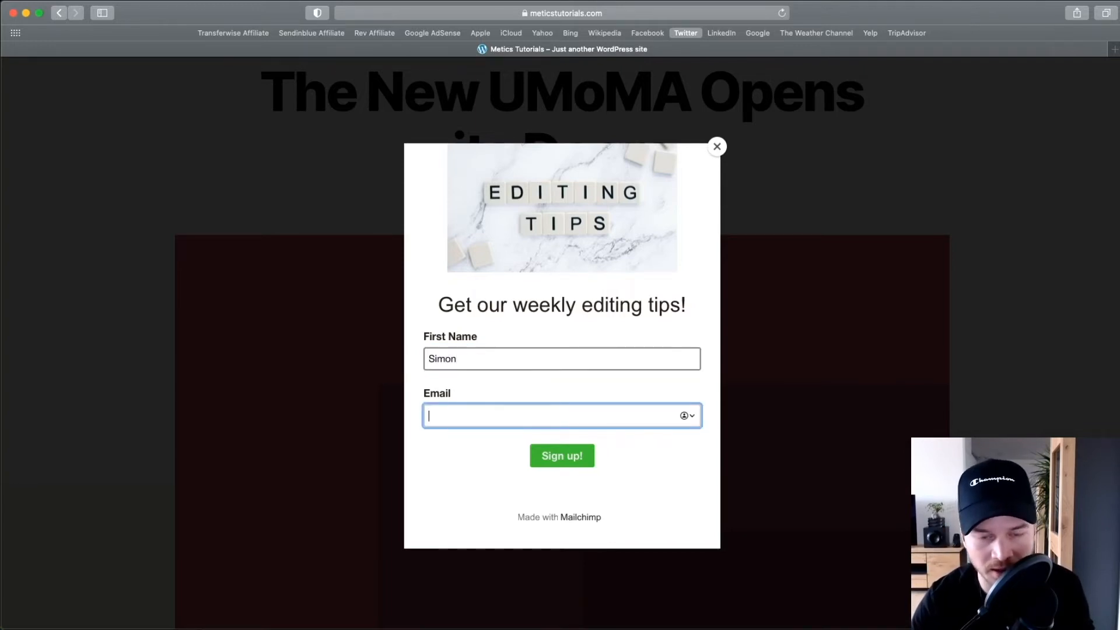
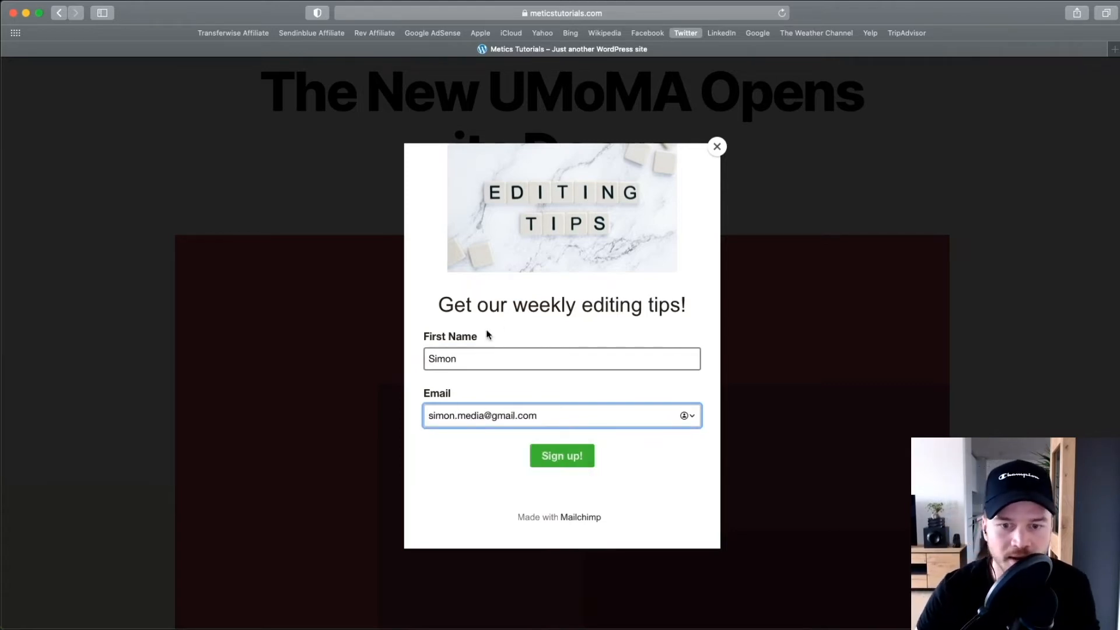
{"action": "left_click", "coordinate": [552, 455]}
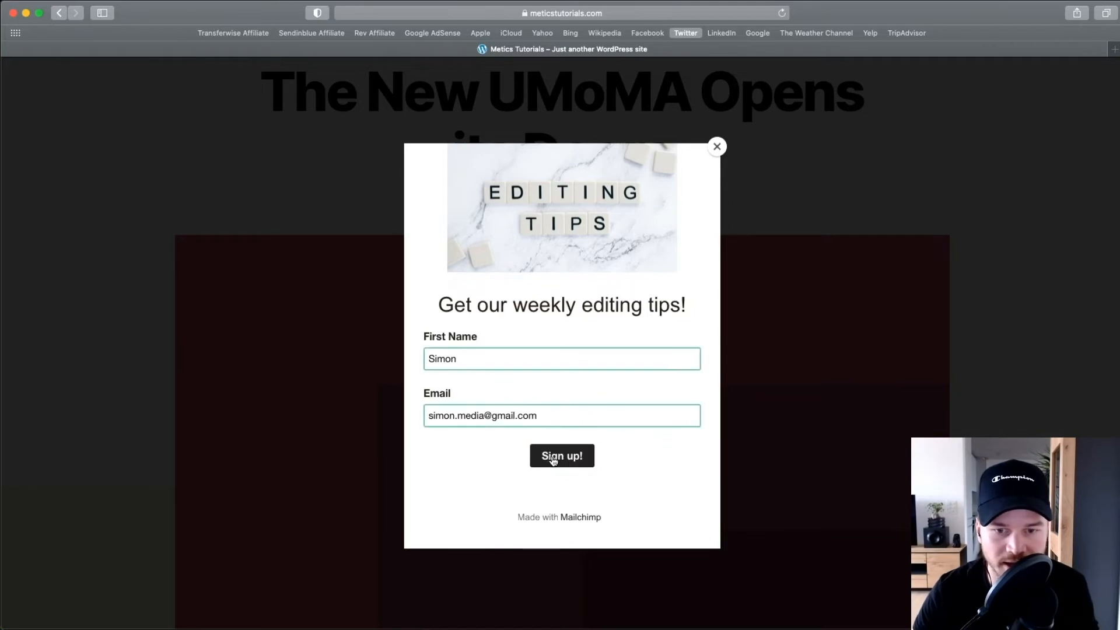
{"action": "left_click_drag", "start_coordinate": [454, 195], "coordinate": [612, 198]}
{"action": "left_click_drag", "start_coordinate": [445, 233], "coordinate": [609, 234]}
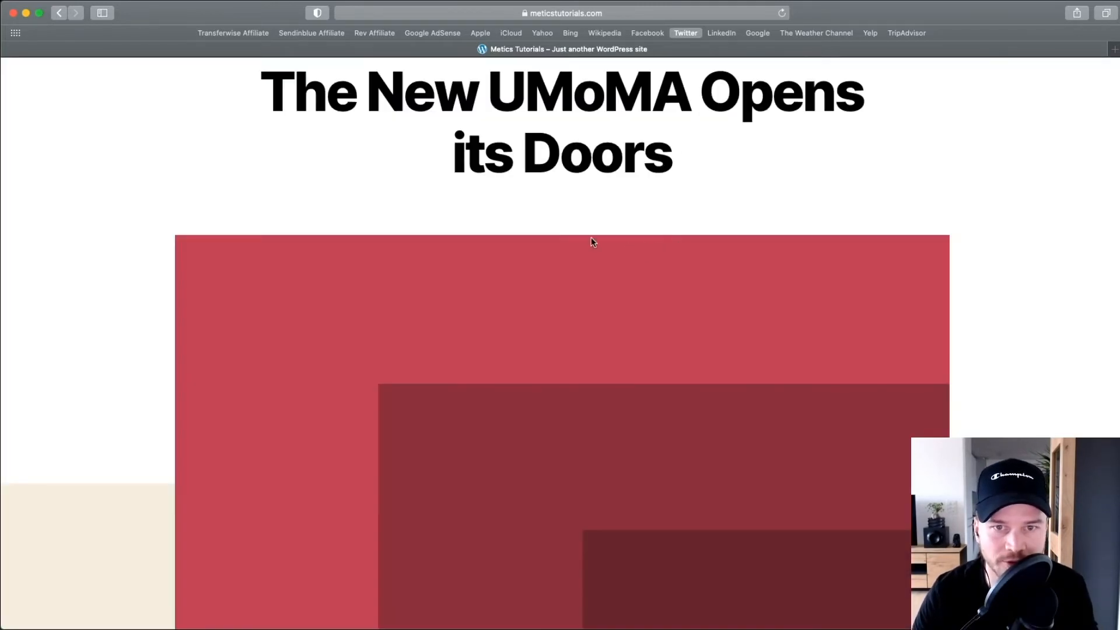
{"action": "scroll", "coordinate": [511, 275], "scroll_direction": "up", "scroll_amount": 2}
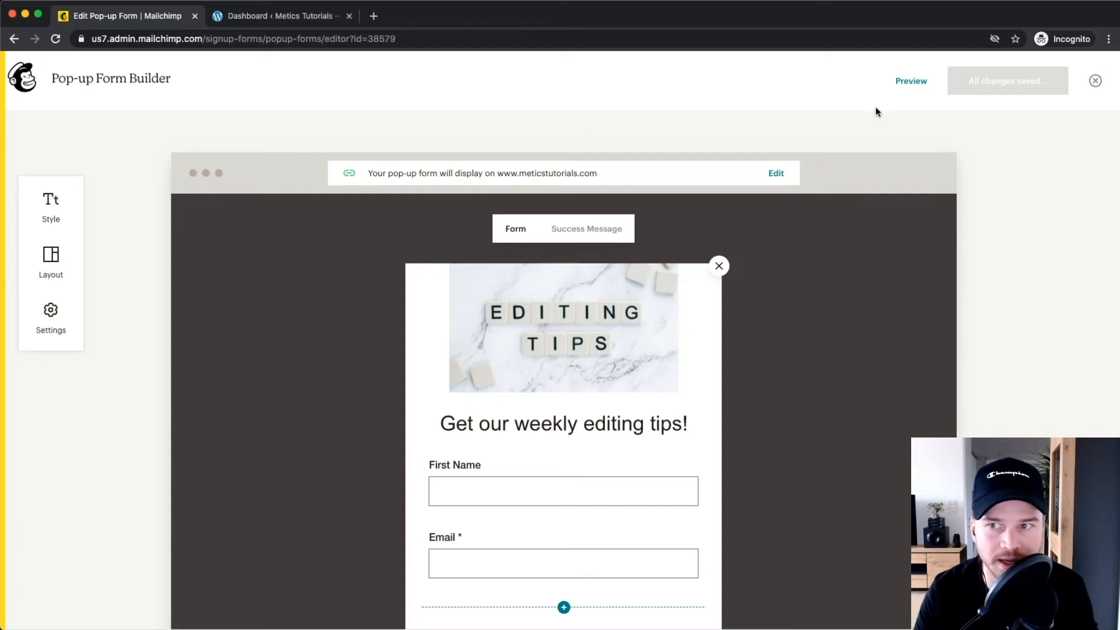
Close the pop-up builder and view Audience > All contacts to find the new signup.
{"action": "left_click", "coordinate": [1095, 82]}
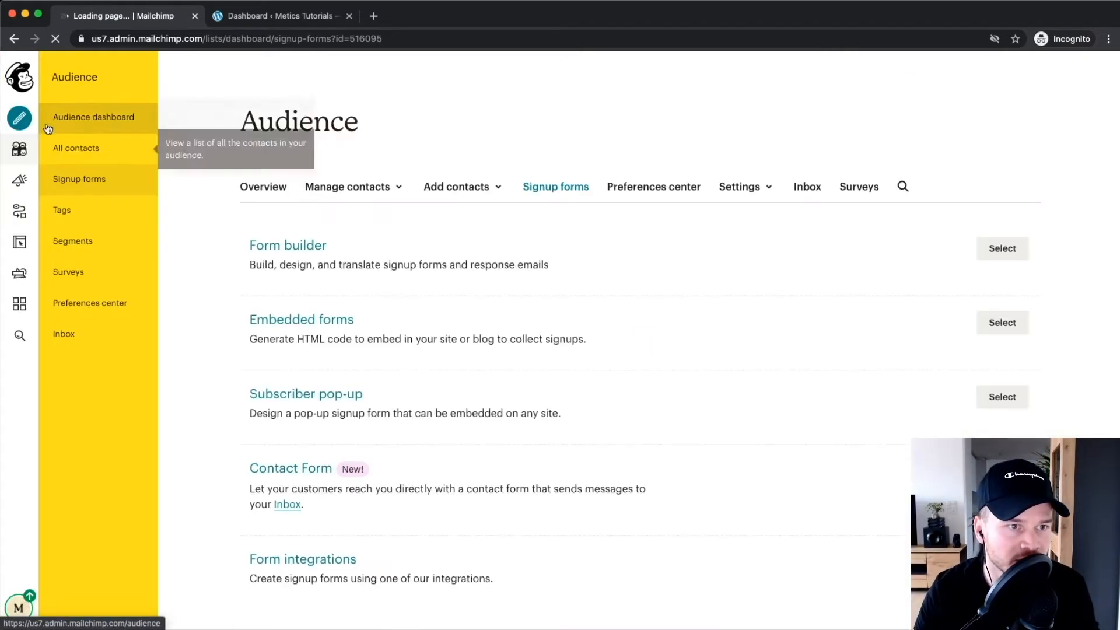
{"action": "left_click", "coordinate": [20, 151]}
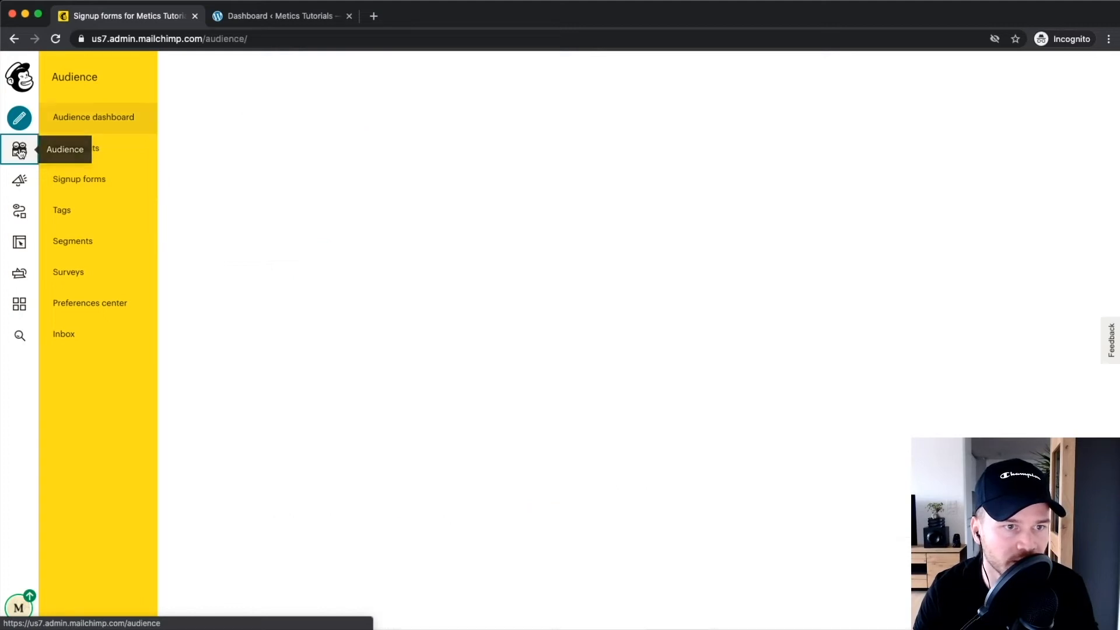
{"action": "left_click", "coordinate": [97, 151]}
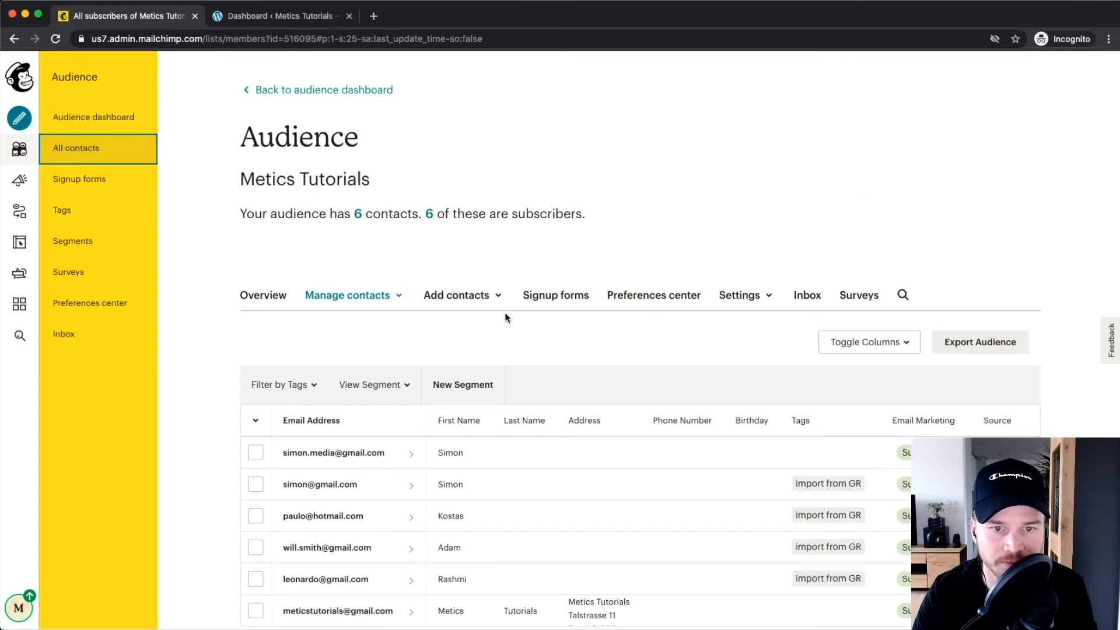
{"action": "scroll", "coordinate": [504, 315], "scroll_direction": "down", "scroll_amount": 2}
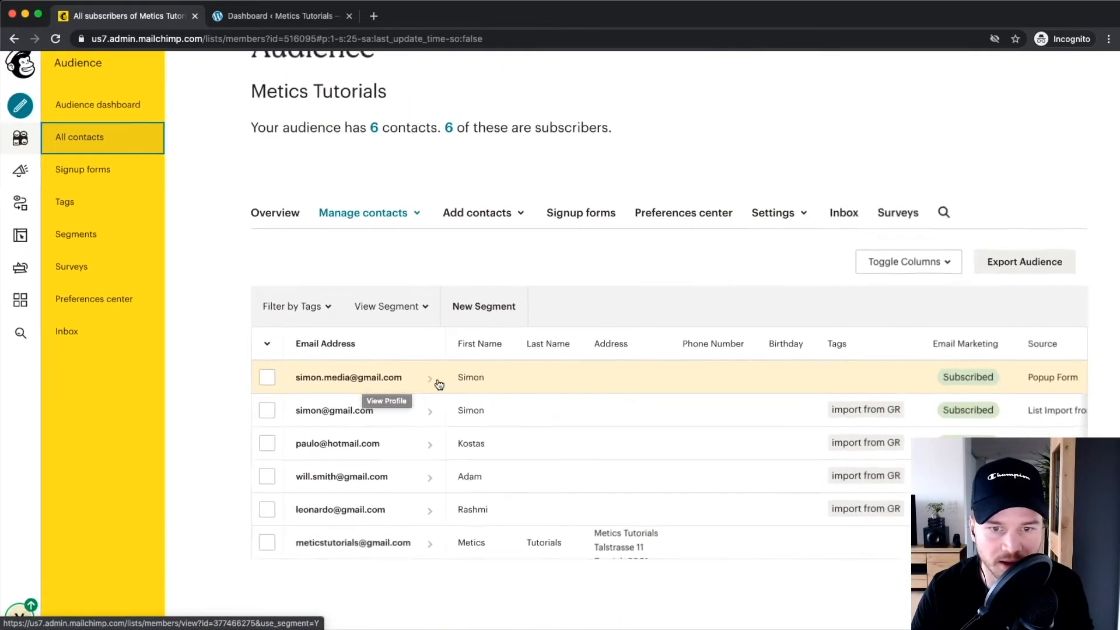
{"action": "scroll", "coordinate": [478, 380], "scroll_direction": "down", "scroll_amount": 1}
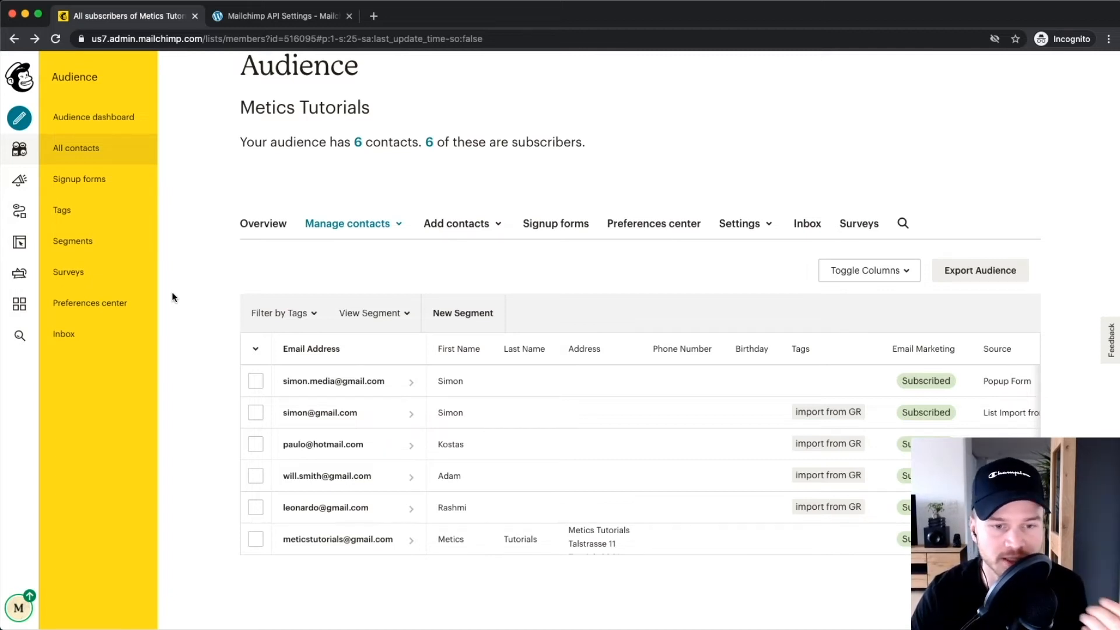
{"action": "left_click", "coordinate": [278, 17]}
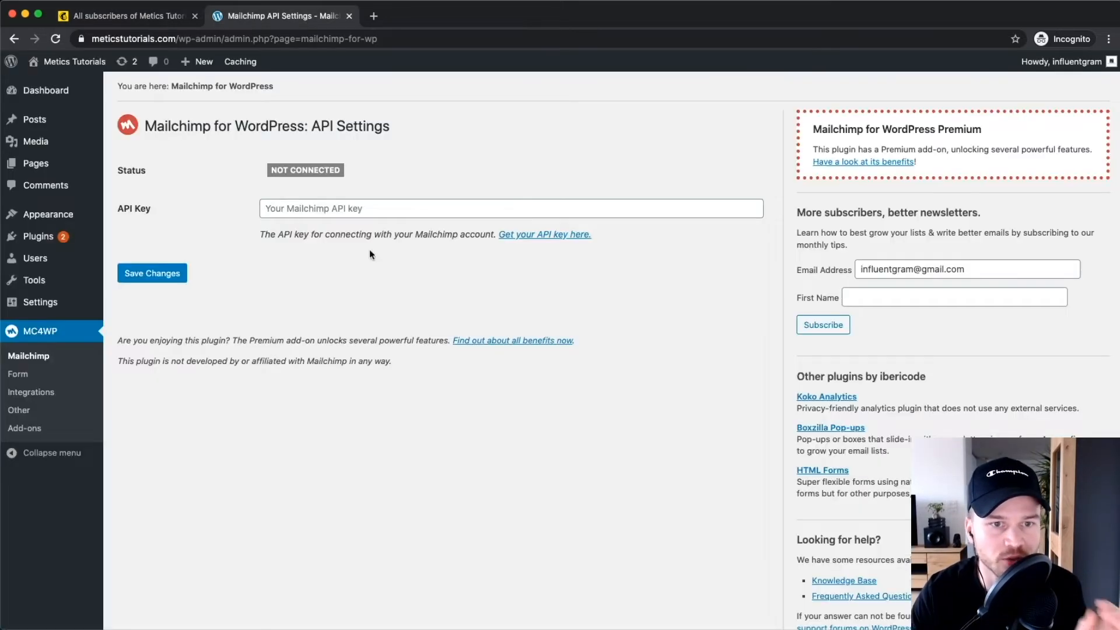
{"action": "left_click", "coordinate": [91, 101]}
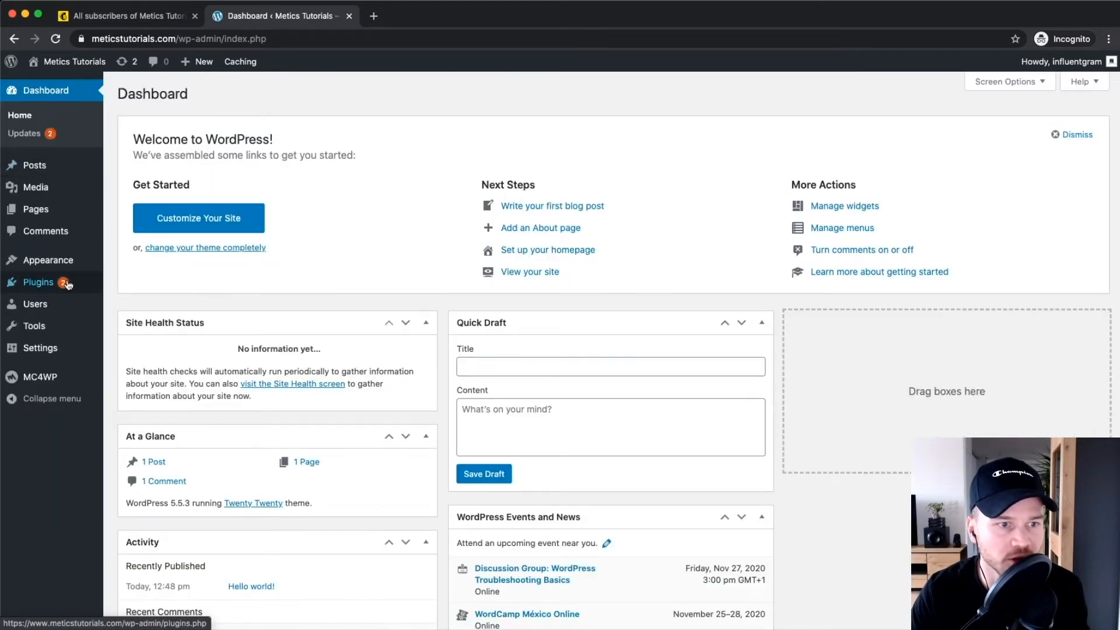
{"action": "mouse_move", "coordinate": [40, 287]}
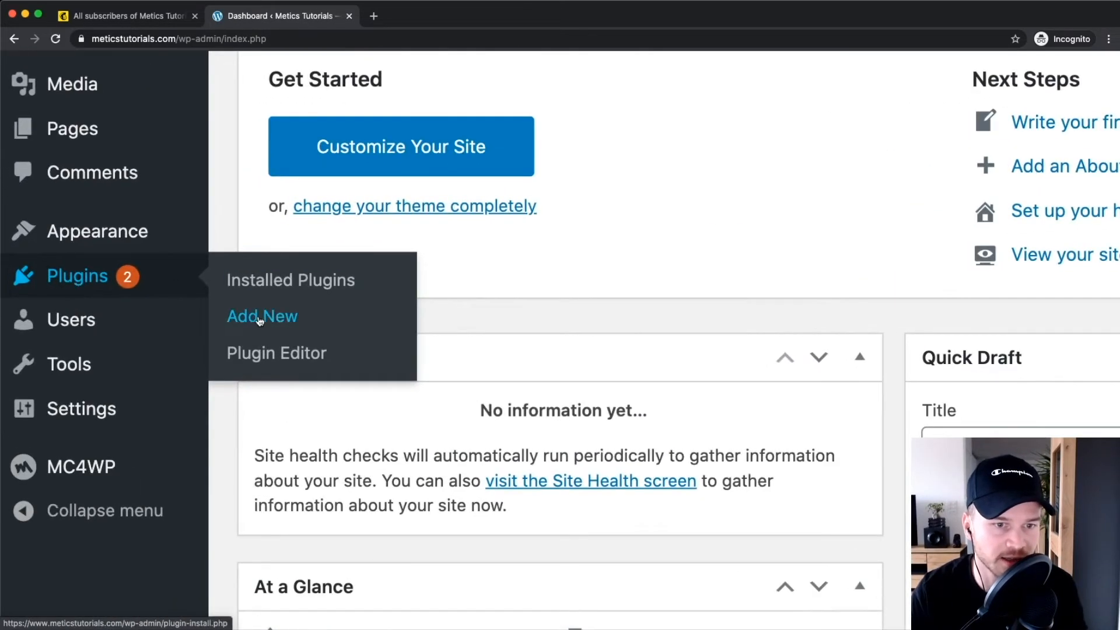
{"action": "left_click", "coordinate": [137, 303]}
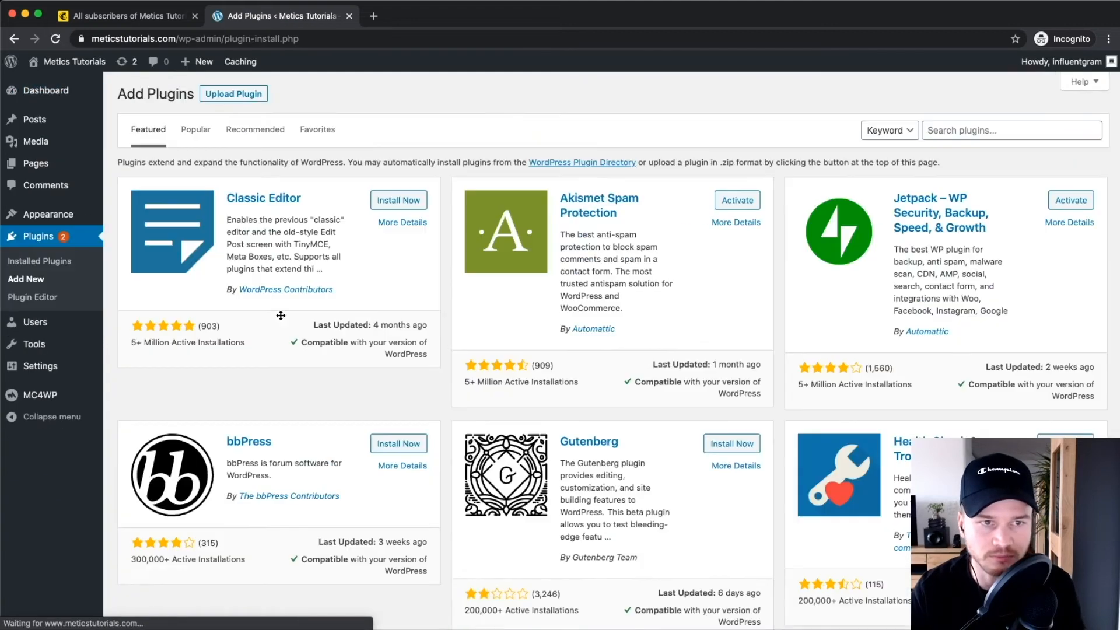
{"action": "left_click", "coordinate": [964, 130]}
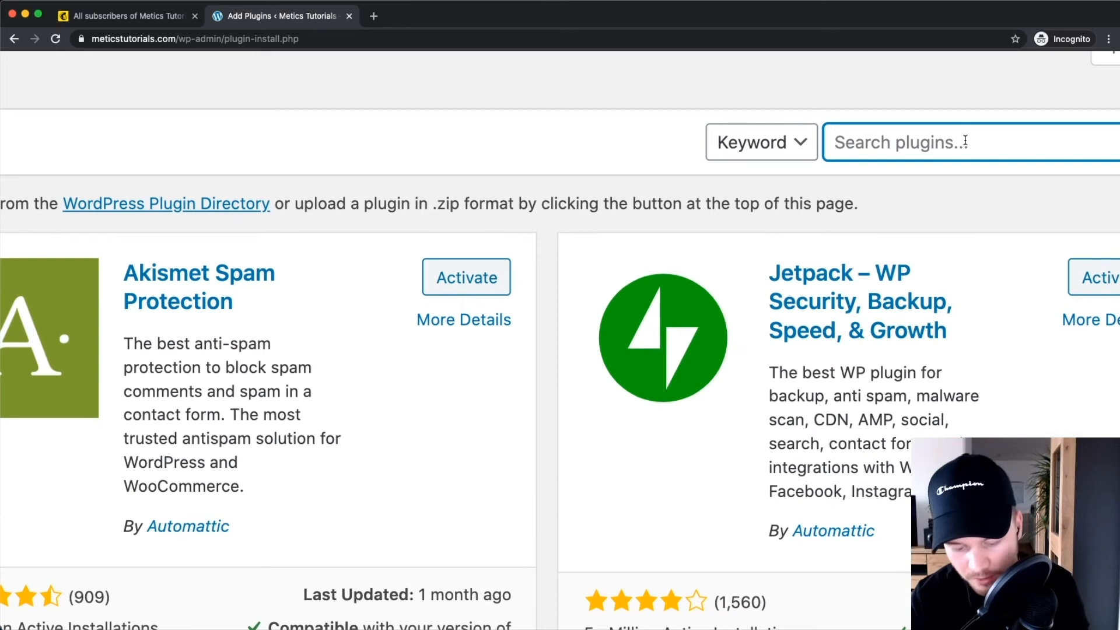
{"action": "type", "text": "mc4wp"}
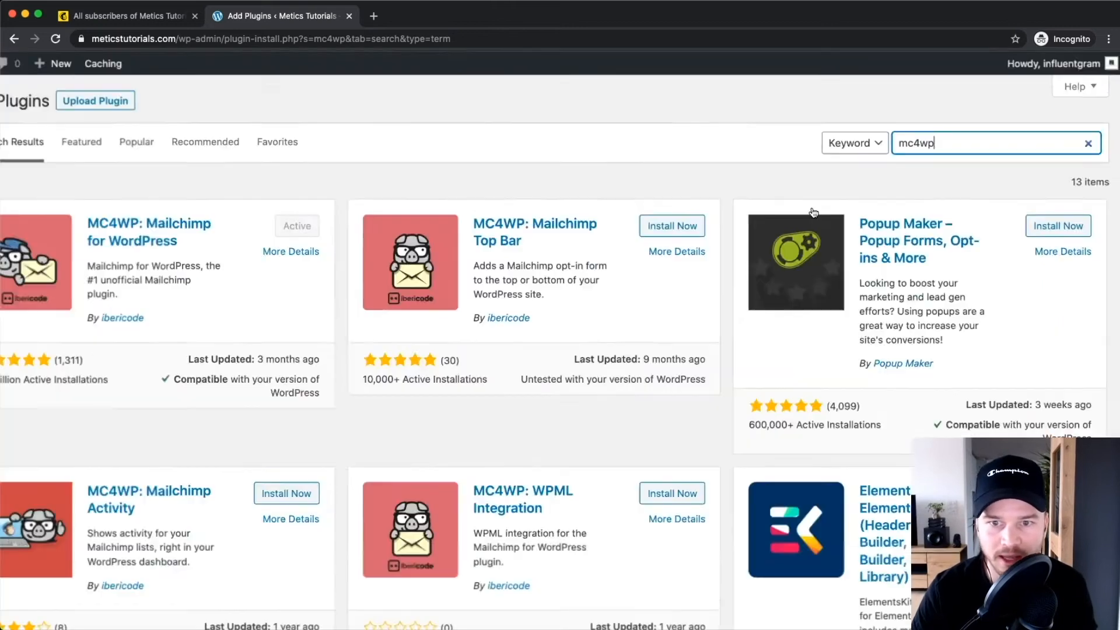
{"action": "scroll", "coordinate": [814, 213], "scroll_direction": "down", "scroll_amount": 2}
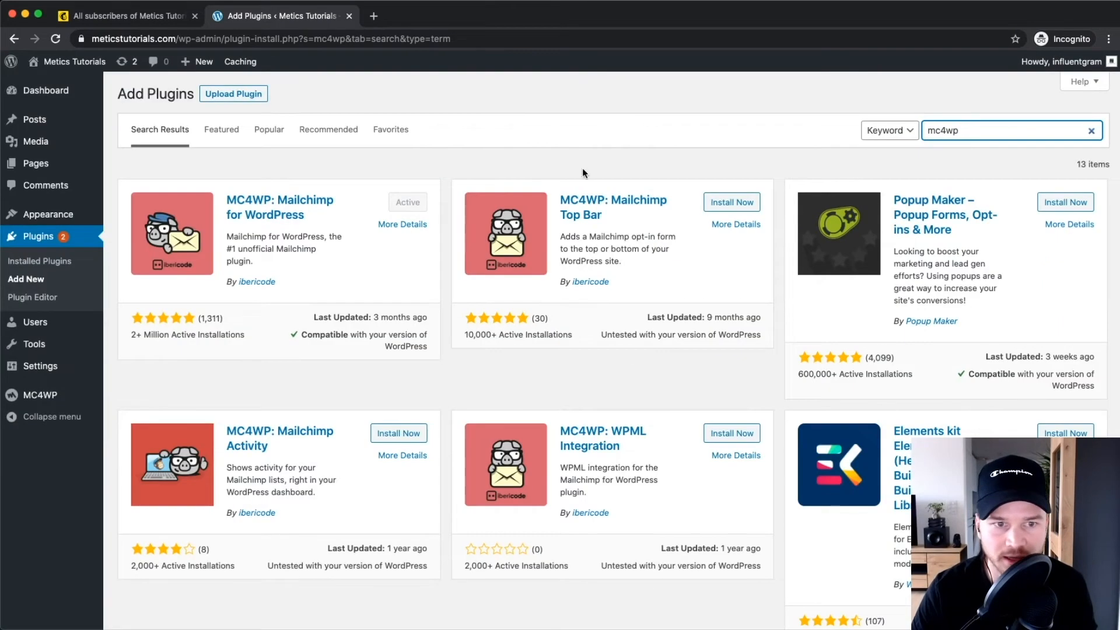
{"action": "scroll", "coordinate": [264, 233], "scroll_direction": "up", "scroll_amount": 5}
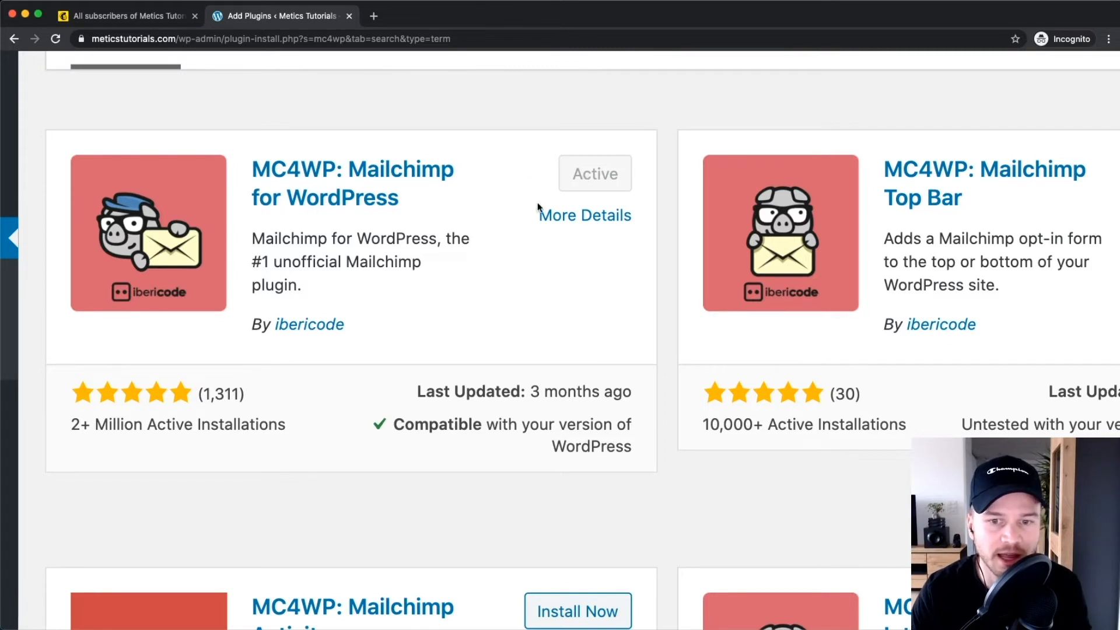
{"action": "key", "text": "super+0"}
{"action": "key", "text": "super+equal"}
{"action": "key", "text": "super+equal"}
{"action": "key", "text": "super+equal"}
{"action": "key", "text": "super+equal"}
{"action": "key", "text": "super+equal"}
{"action": "key", "text": "super+equal"}
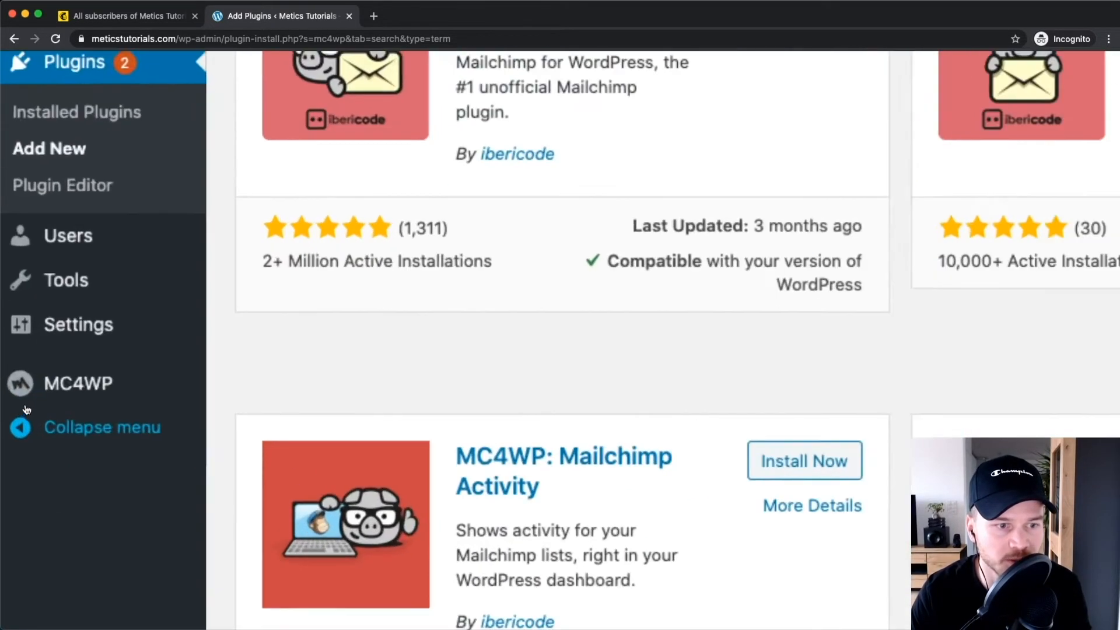
{"action": "mouse_move", "coordinate": [92, 382]}
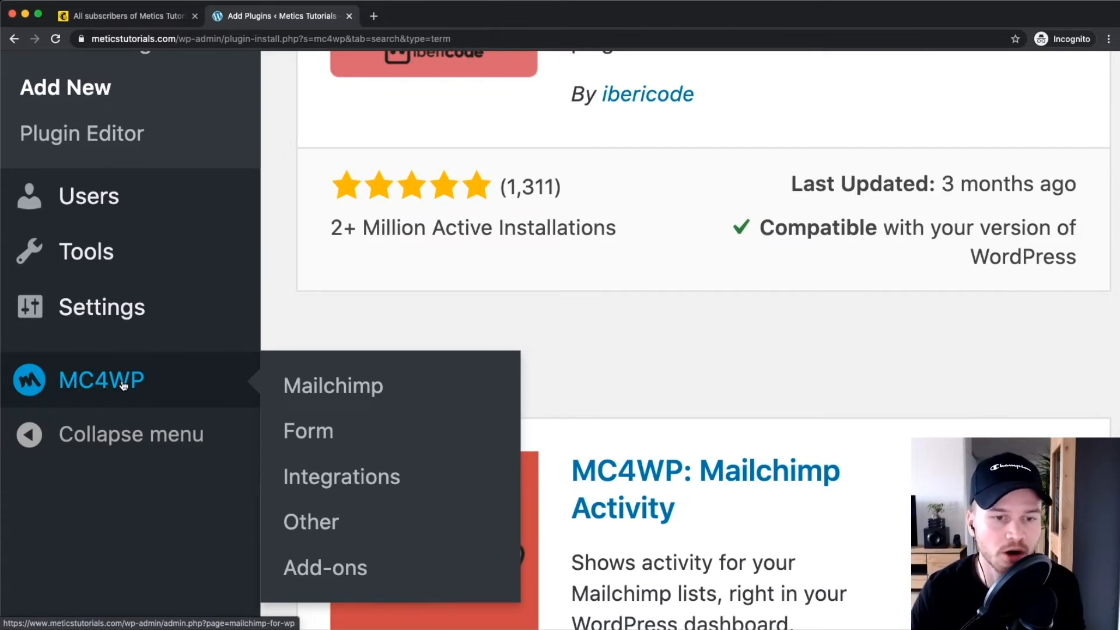
{"action": "left_click", "coordinate": [331, 391]}
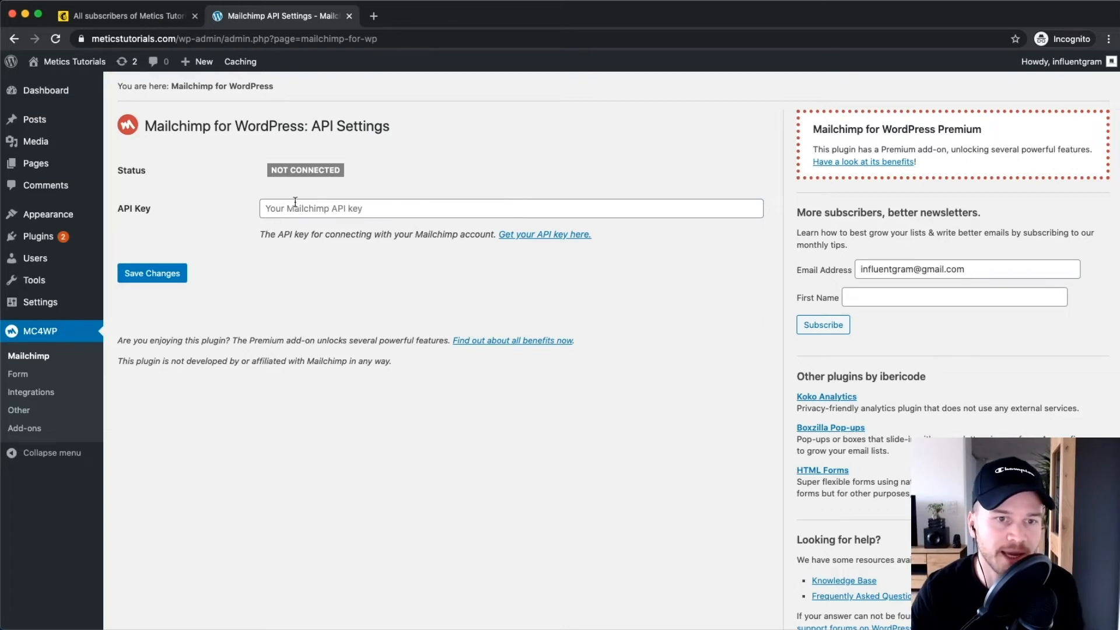
{"action": "left_click", "coordinate": [324, 209]}
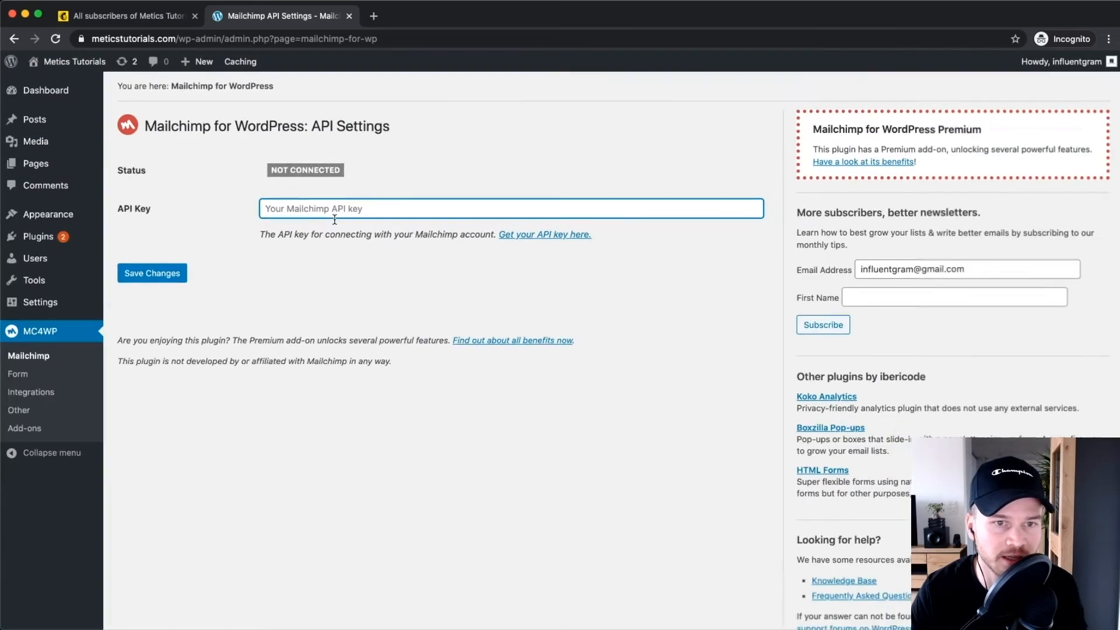
{"action": "left_click", "coordinate": [137, 16]}
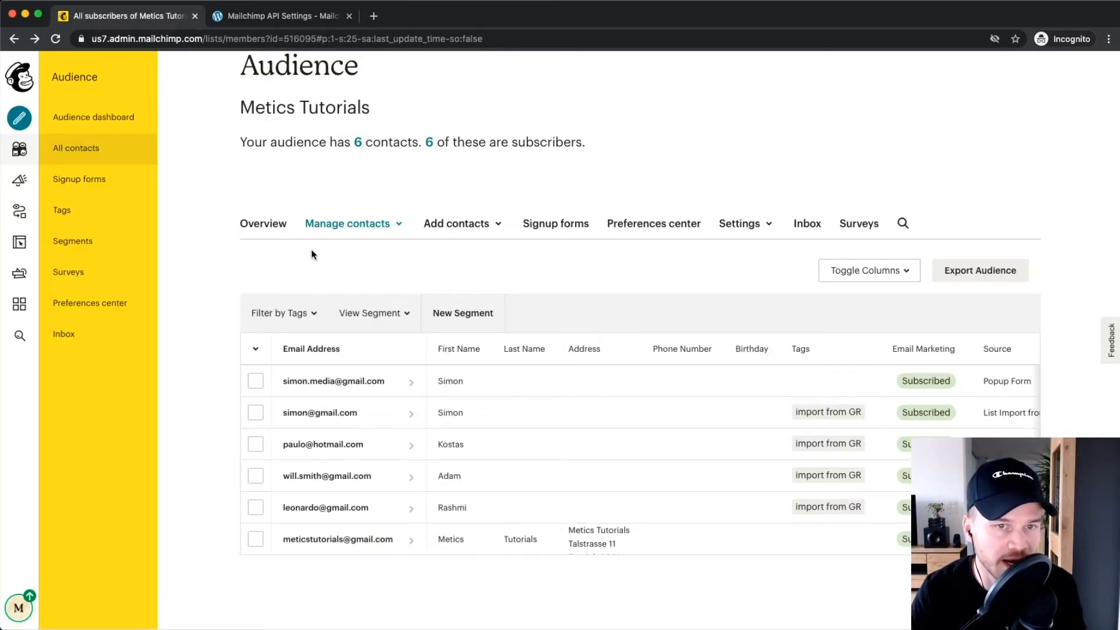
Go to the API keys page via the profile menu's Account > Extras.
{"action": "scroll", "coordinate": [176, 336], "scroll_direction": "up", "scroll_amount": 5}
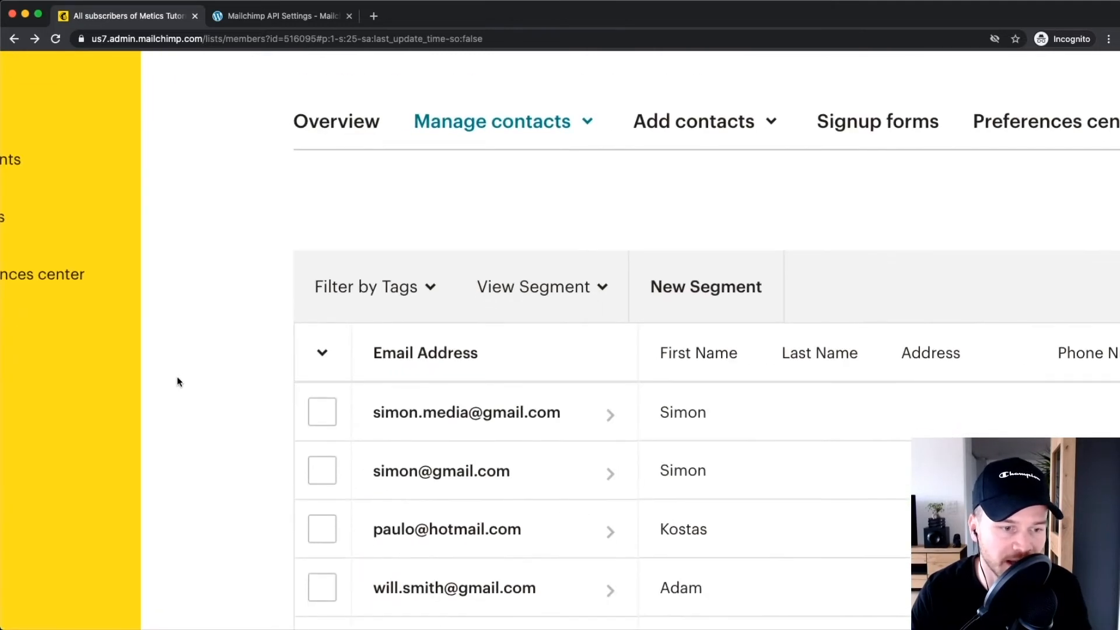
{"action": "scroll", "coordinate": [176, 378], "scroll_direction": "down", "scroll_amount": 4}
{"action": "scroll", "coordinate": [176, 383], "scroll_direction": "left", "scroll_amount": 3}
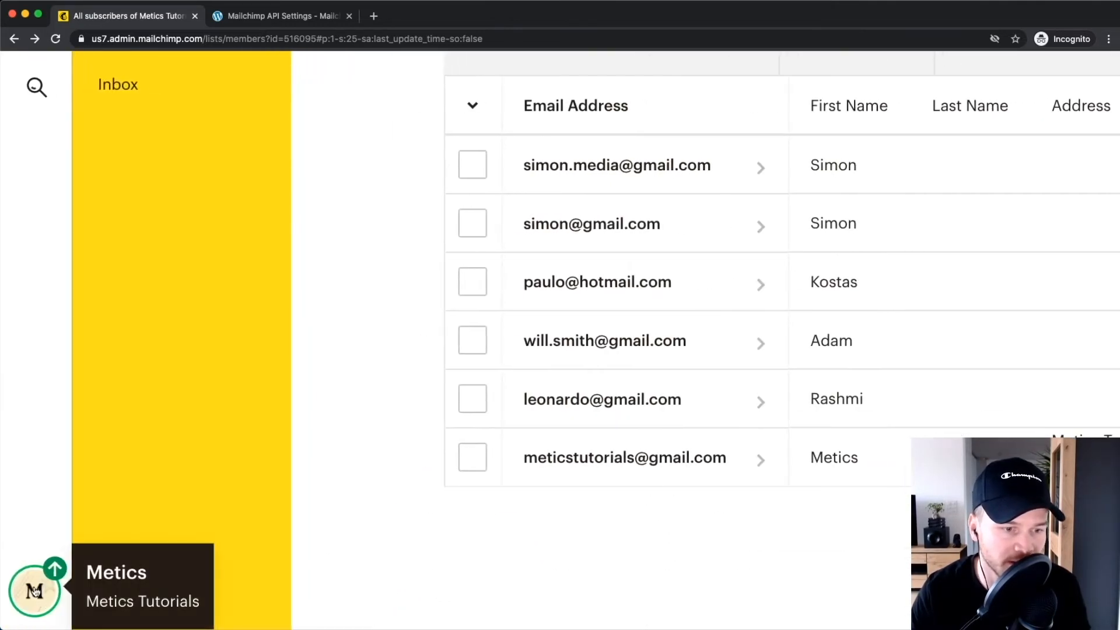
{"action": "left_click", "coordinate": [34, 590]}
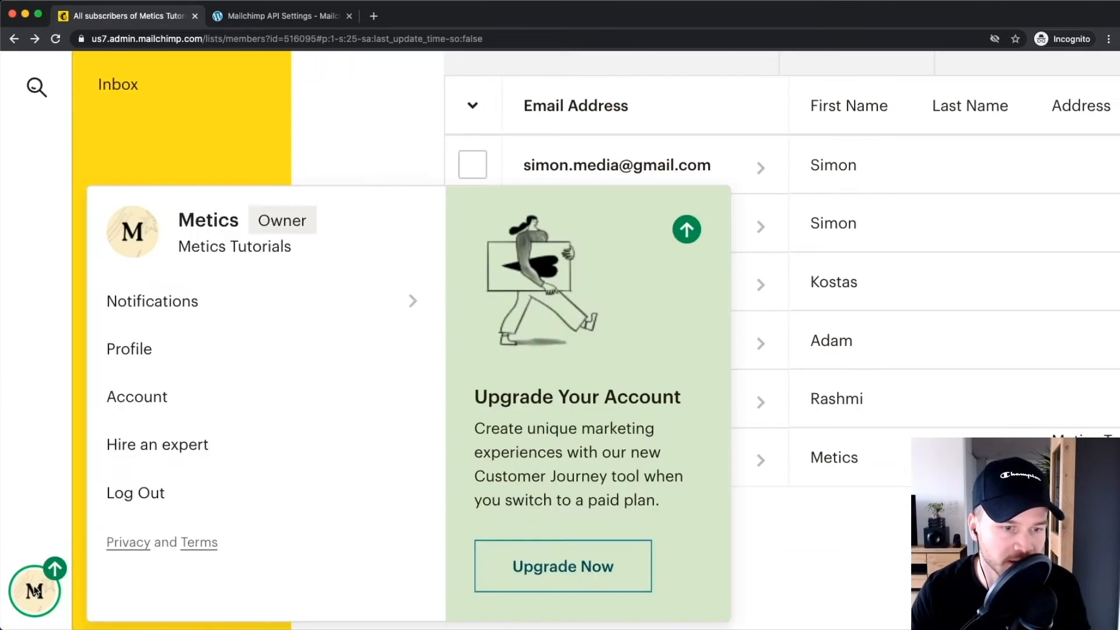
{"action": "left_click", "coordinate": [155, 401]}
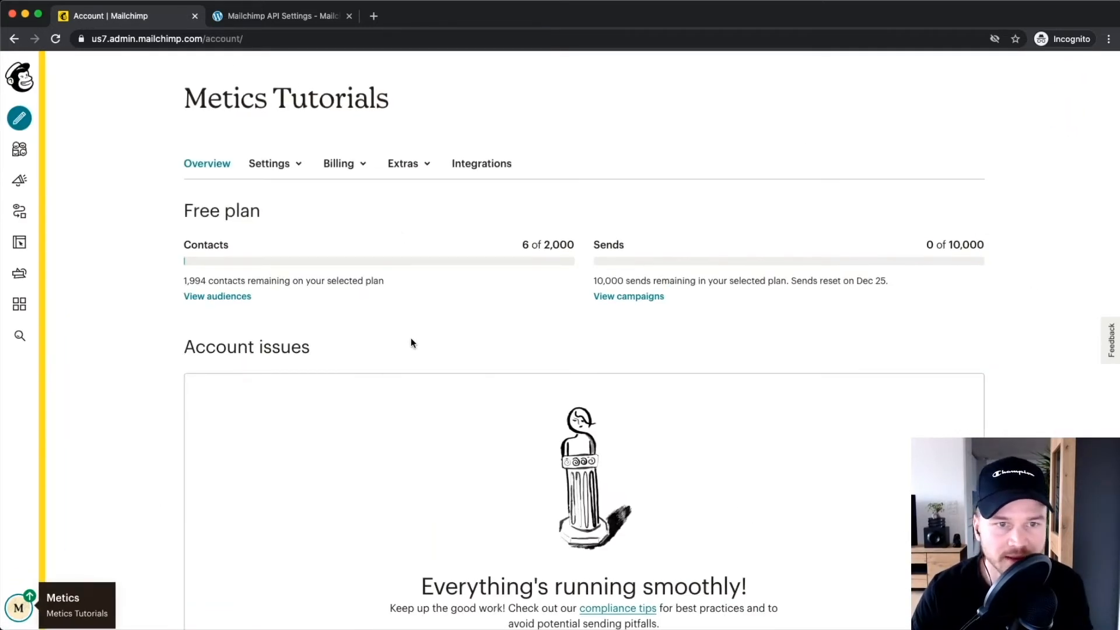
{"action": "left_click", "coordinate": [407, 165]}
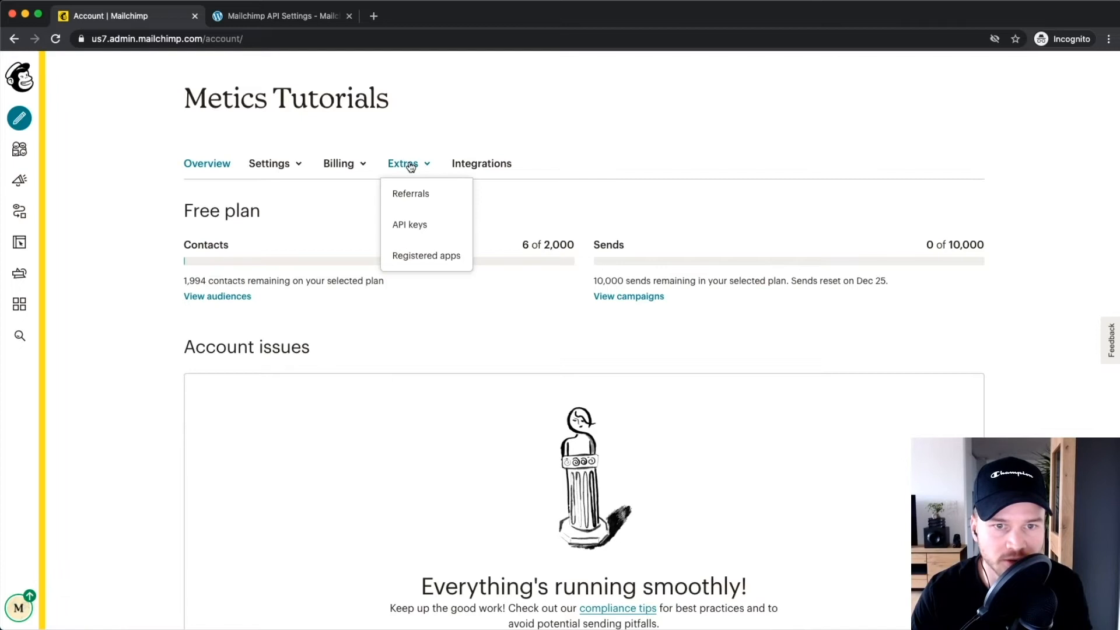
{"action": "left_click", "coordinate": [406, 228]}
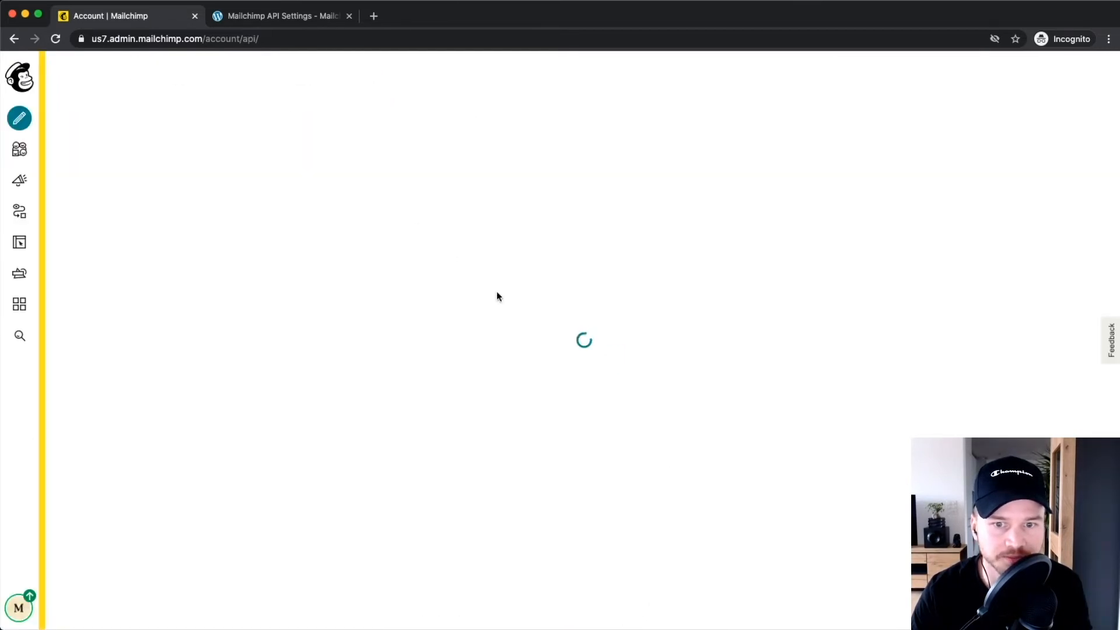
Copy the existing API key created Nov 25, 2020.
{"action": "scroll", "coordinate": [548, 440], "scroll_direction": "down", "scroll_amount": 4}
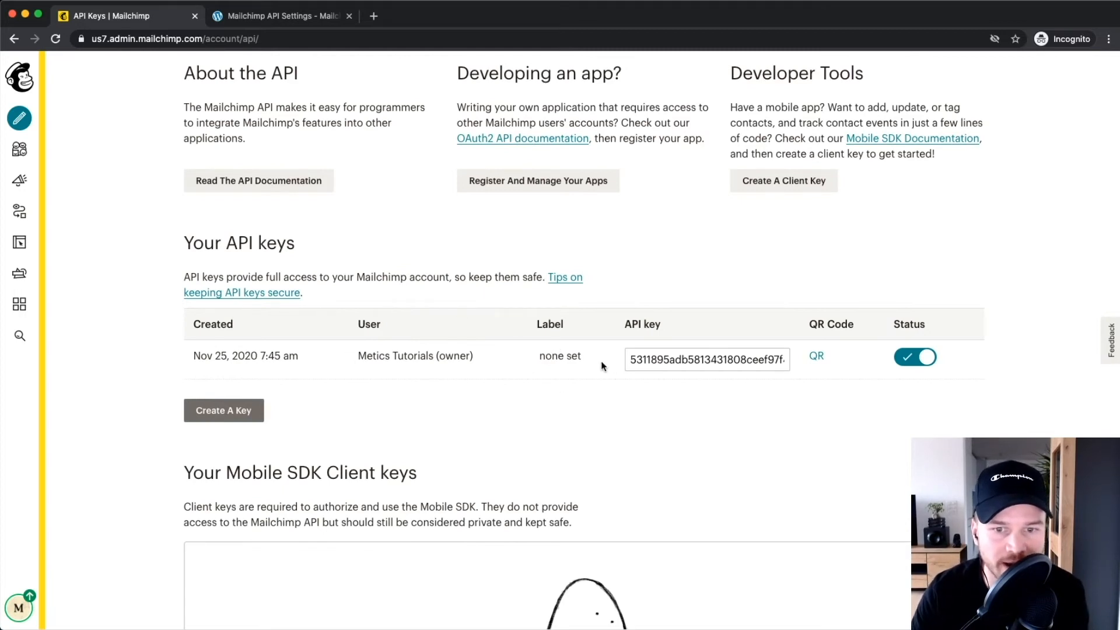
{"action": "scroll", "coordinate": [209, 250], "scroll_direction": "up", "scroll_amount": 5}
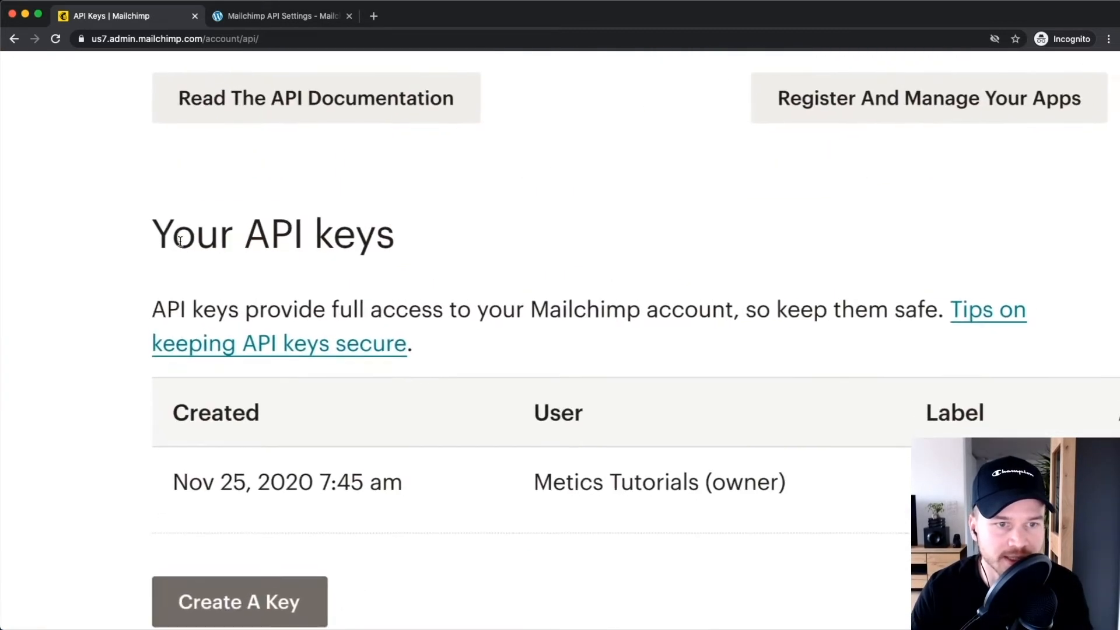
{"action": "left_click_drag", "start_coordinate": [153, 235], "coordinate": [426, 233]}
{"action": "scroll", "coordinate": [427, 236], "scroll_direction": "down", "scroll_amount": 5}
{"action": "scroll", "coordinate": [570, 267], "scroll_direction": "down", "scroll_amount": 4}
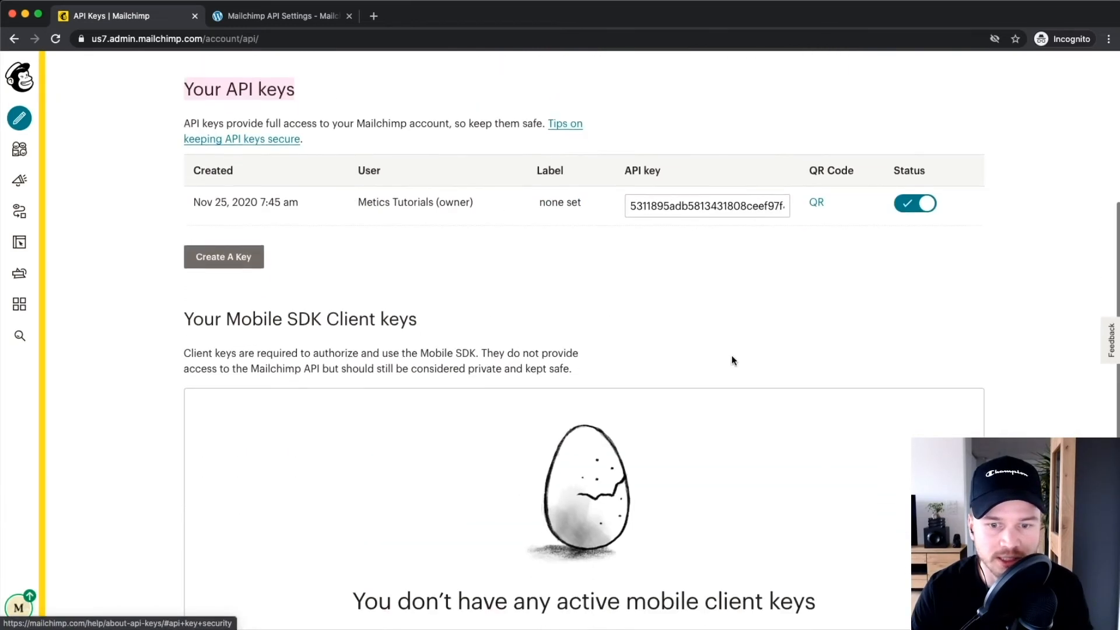
{"action": "scroll", "coordinate": [576, 296], "scroll_direction": "down", "scroll_amount": 2}
{"action": "scroll", "coordinate": [540, 273], "scroll_direction": "up", "scroll_amount": 4}
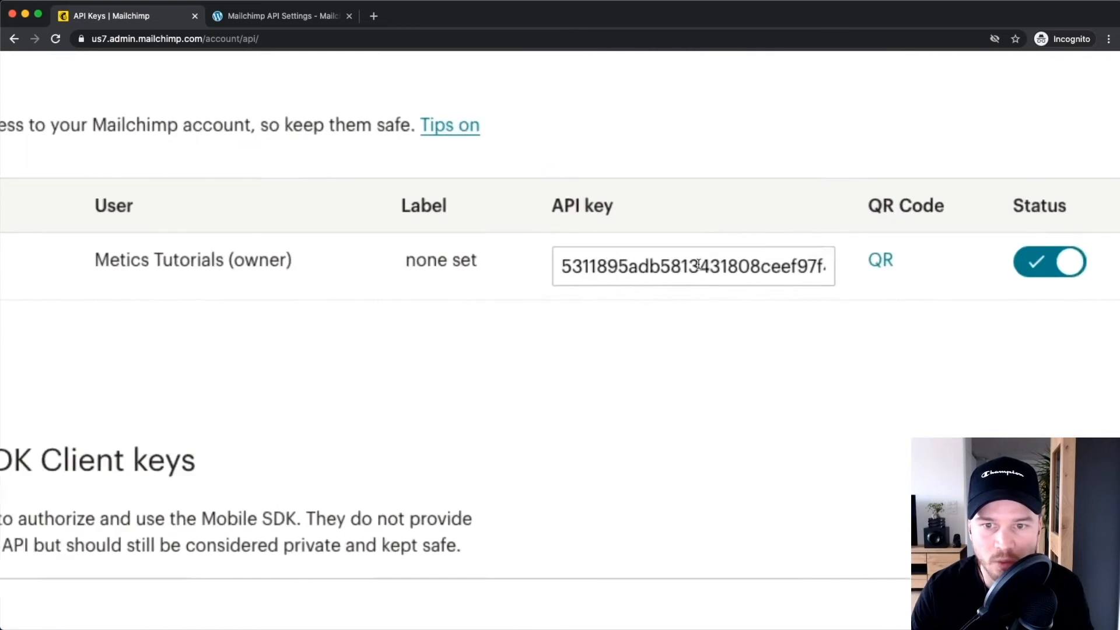
{"action": "left_click", "coordinate": [698, 264]}
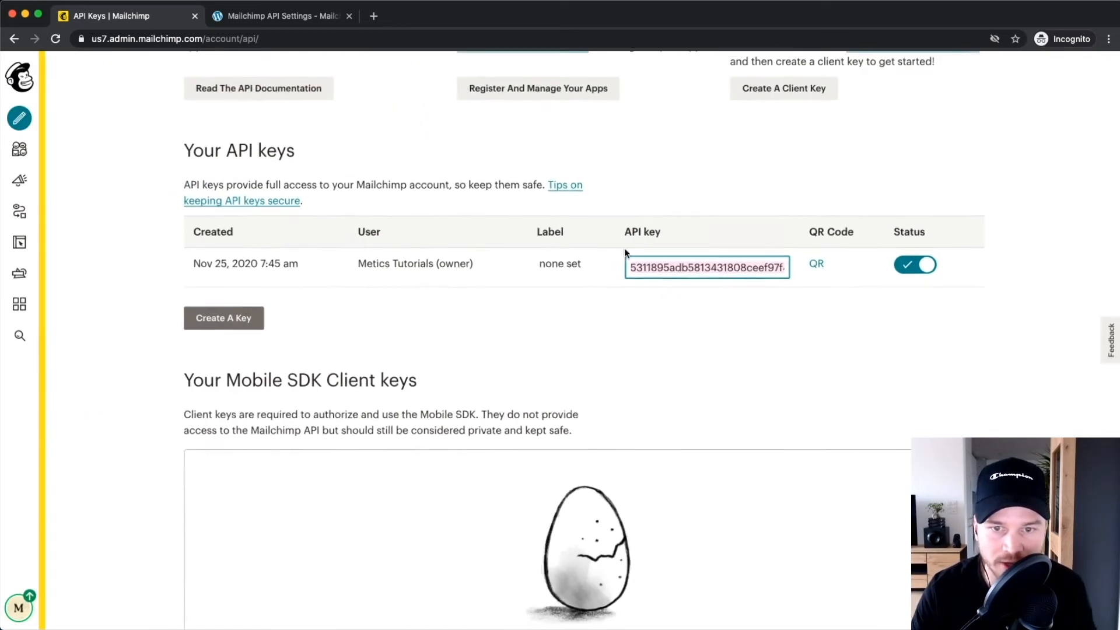
{"action": "right_click", "coordinate": [673, 267]}
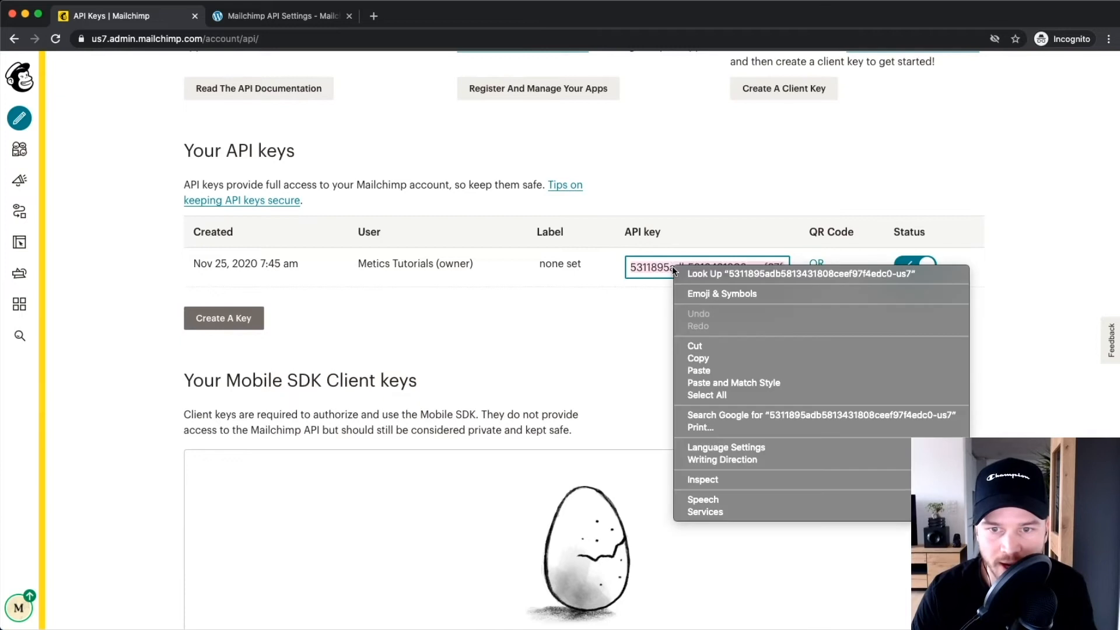
{"action": "left_click", "coordinate": [709, 360]}
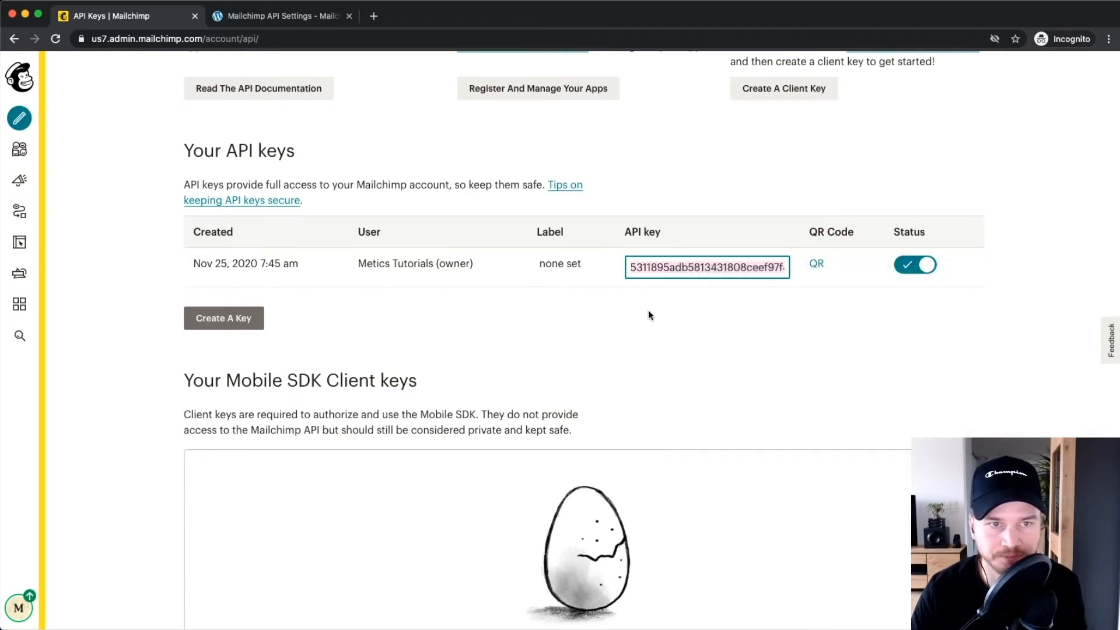
Paste the API key into MC4WP's API Settings, save to connect, and go to MC4WP > Form.
{"action": "left_click", "coordinate": [274, 16]}
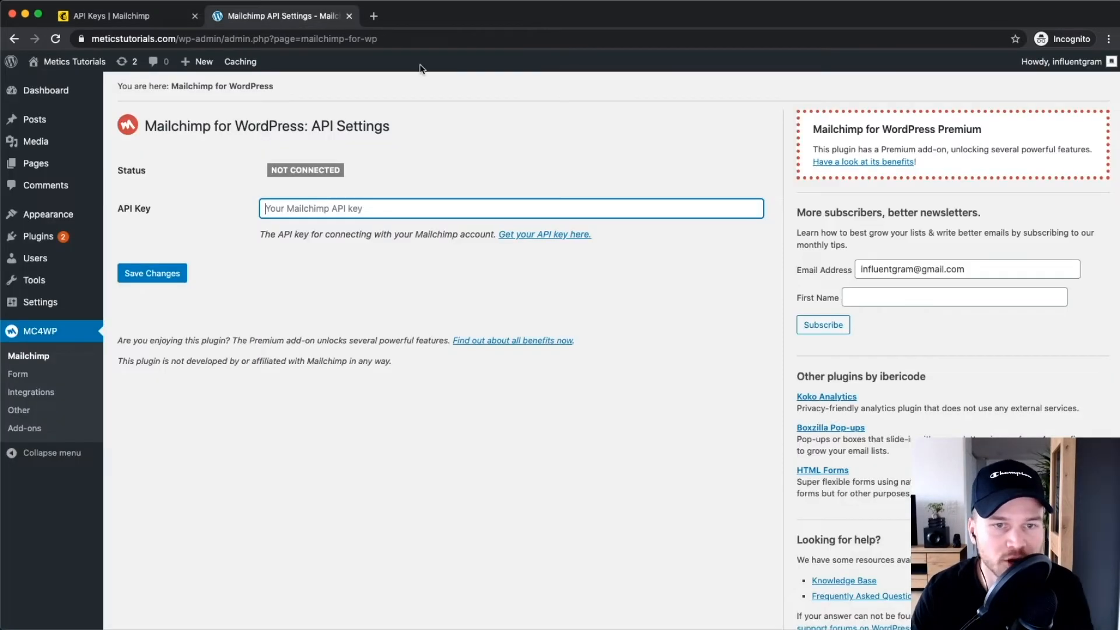
{"action": "right_click", "coordinate": [293, 206]}
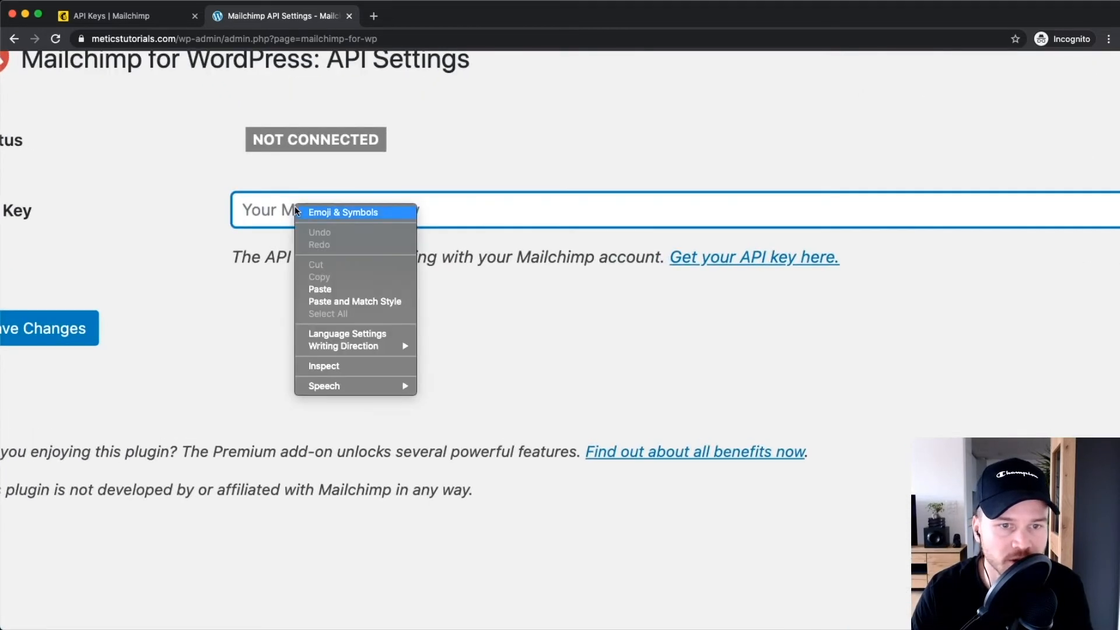
{"action": "left_click", "coordinate": [337, 288]}
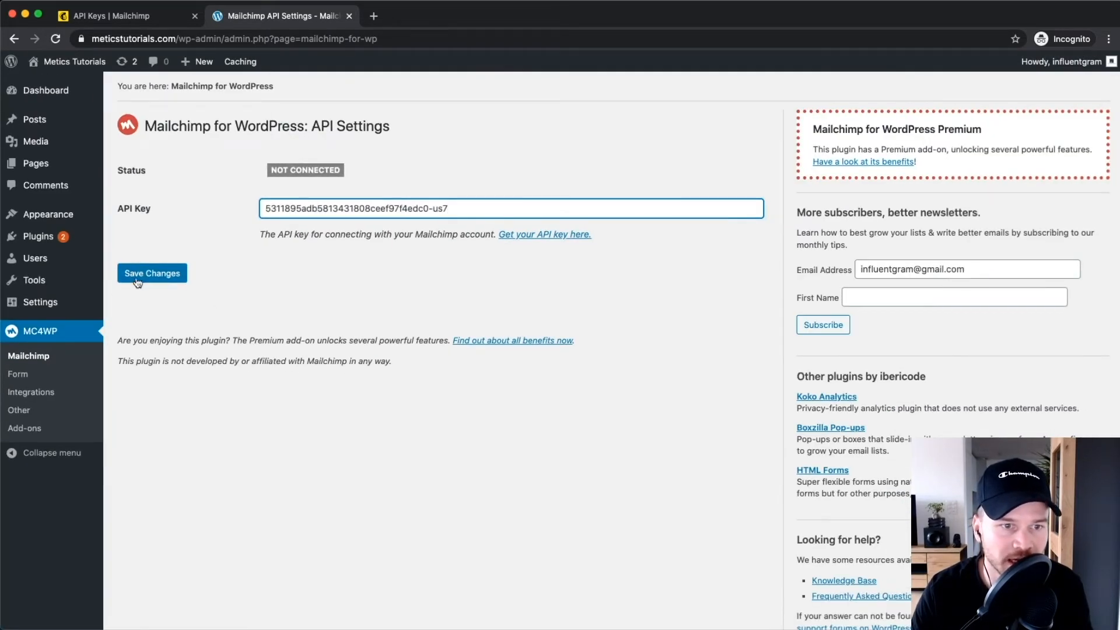
{"action": "left_click", "coordinate": [146, 274]}
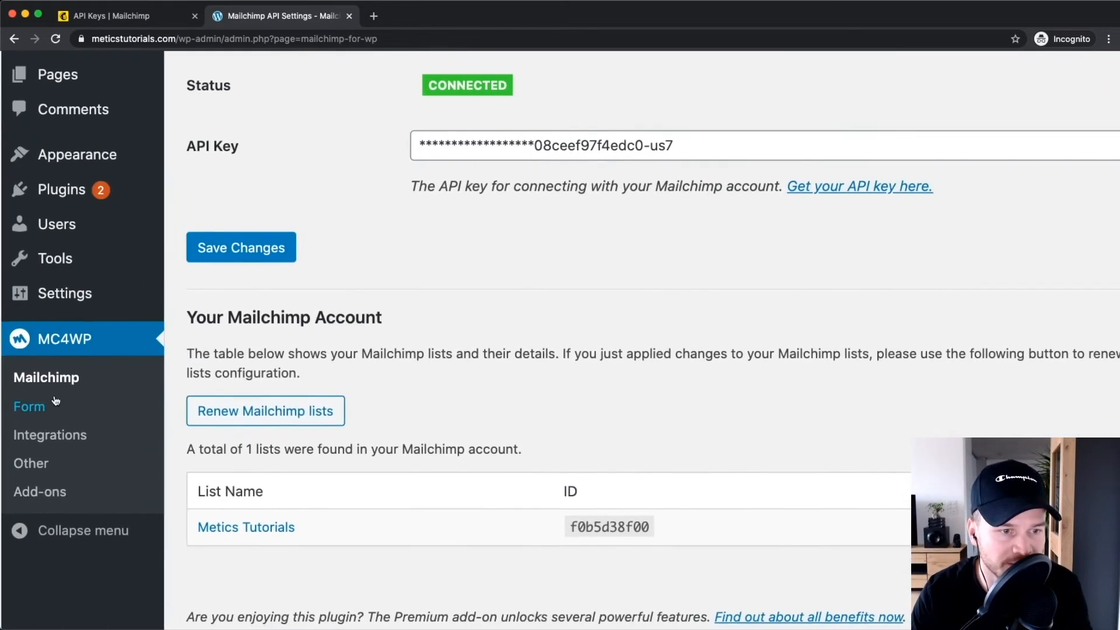
{"action": "left_click", "coordinate": [36, 375]}
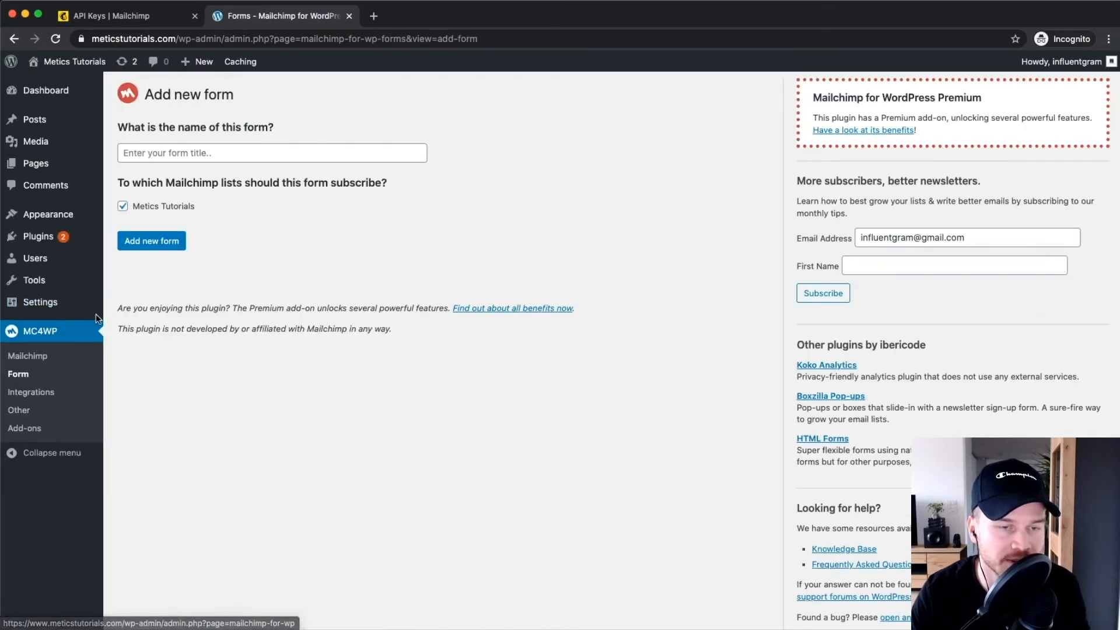
Add a signup form titled Metics Tutorials subscribing to the Metics Tutorials list.
{"action": "left_click", "coordinate": [176, 147]}
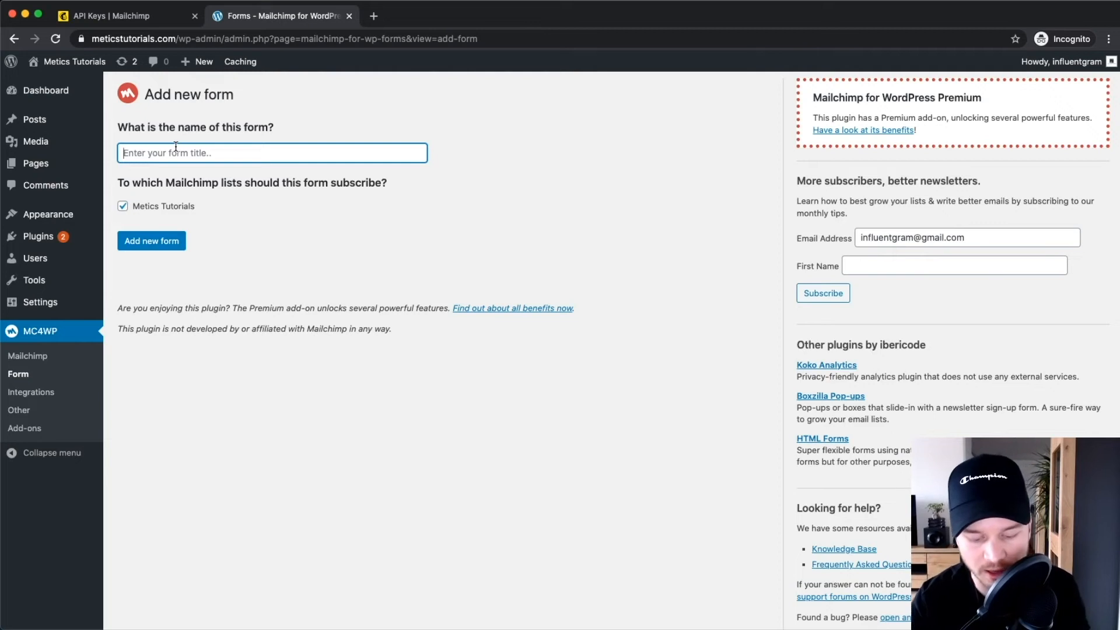
{"action": "type", "text": "Metics Tutorials"}
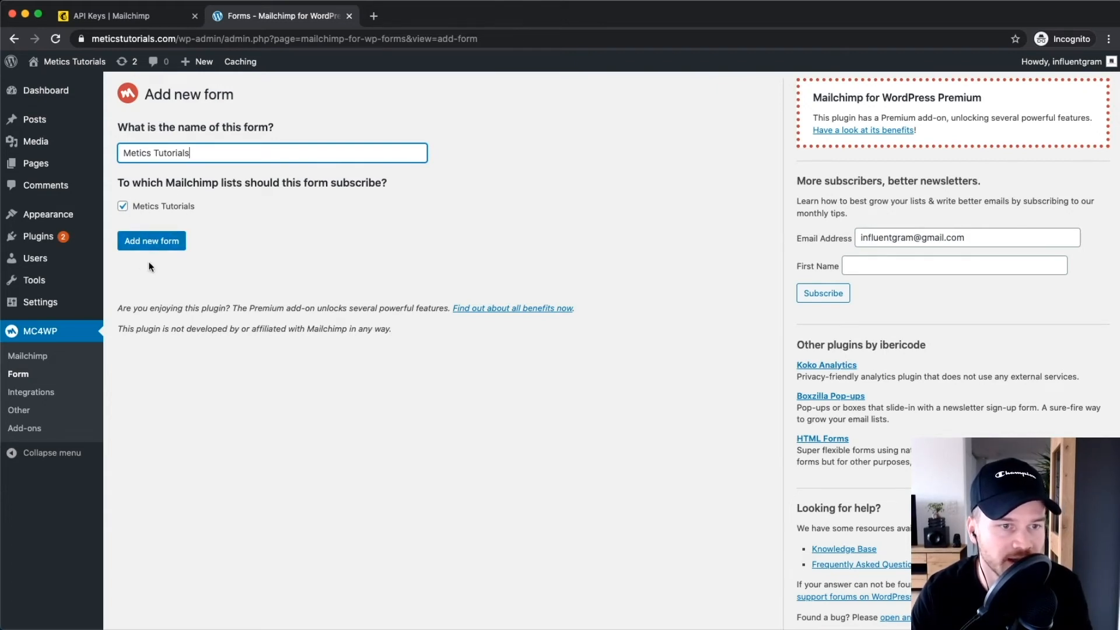
{"action": "left_click", "coordinate": [151, 242]}
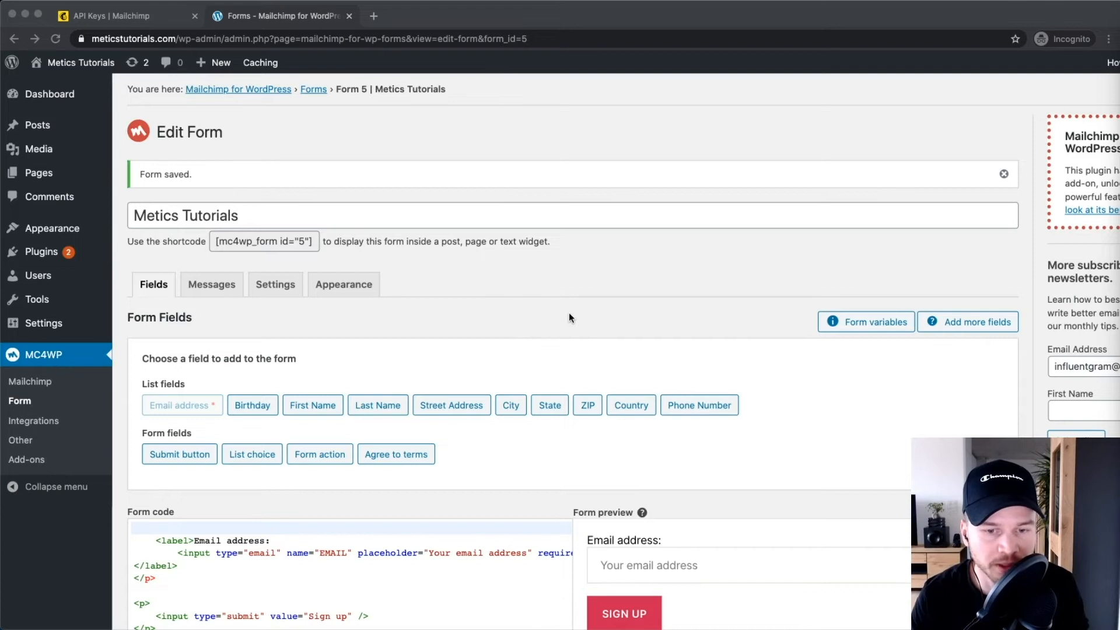
{"action": "scroll", "coordinate": [535, 289], "scroll_direction": "down", "scroll_amount": 5}
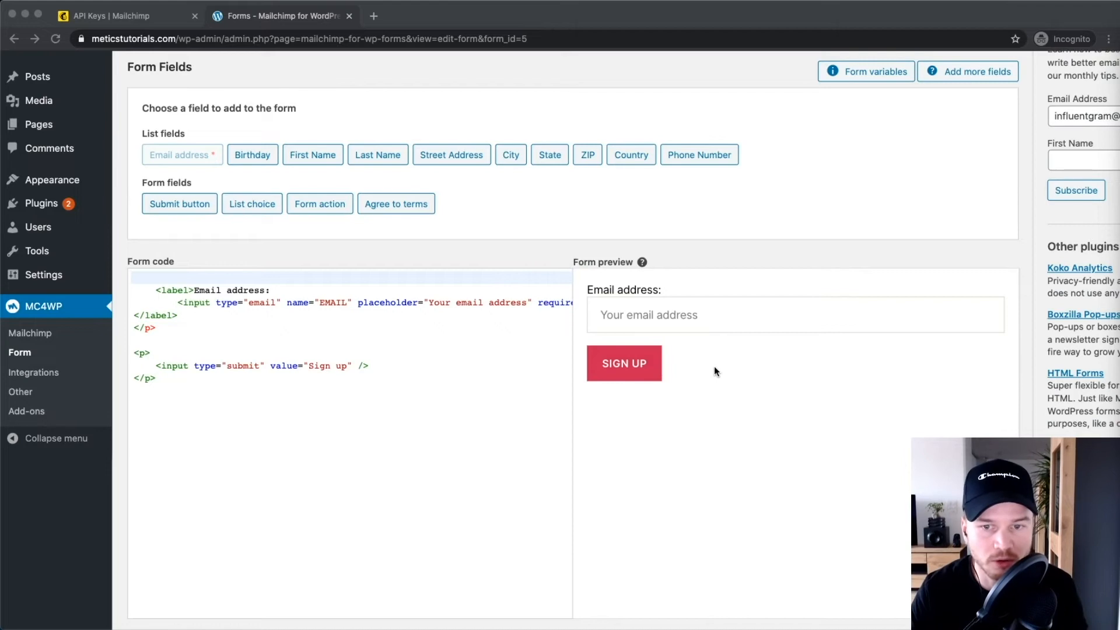
{"action": "left_click", "coordinate": [694, 379]}
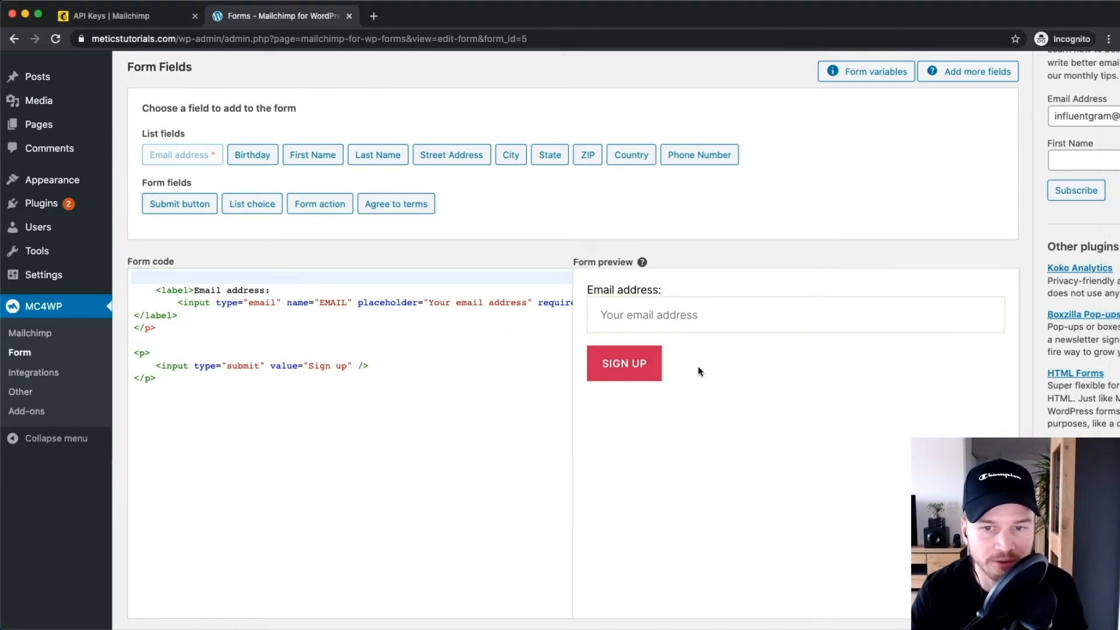
{"action": "scroll", "coordinate": [698, 366], "scroll_direction": "up", "scroll_amount": 4}
{"action": "scroll", "coordinate": [708, 327], "scroll_direction": "right", "scroll_amount": 1}
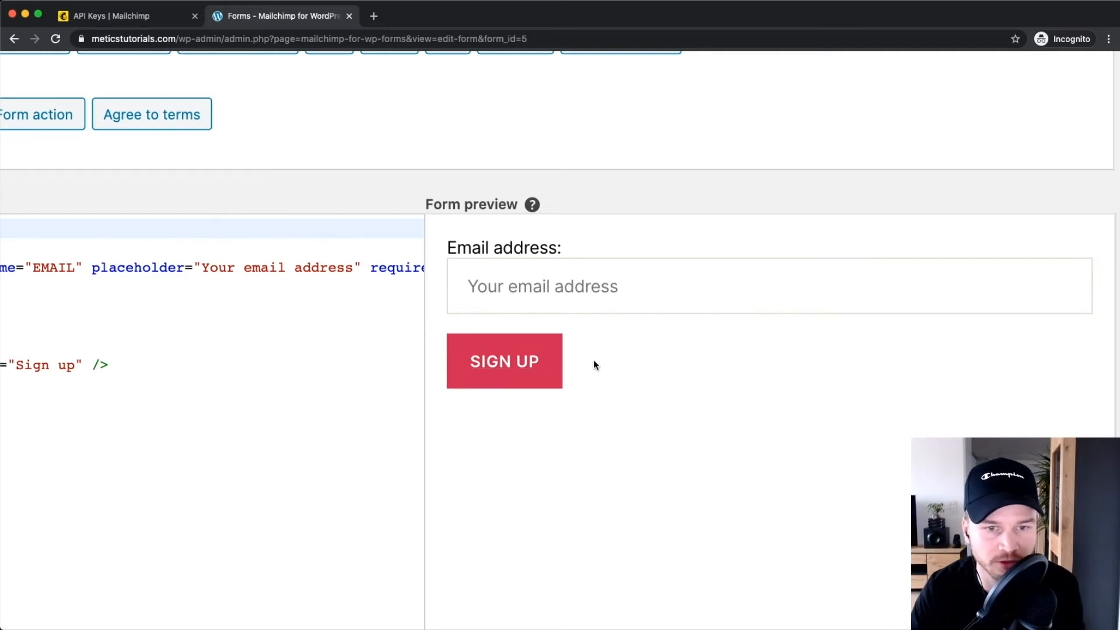
{"action": "scroll", "coordinate": [520, 407], "scroll_direction": "up", "scroll_amount": 4}
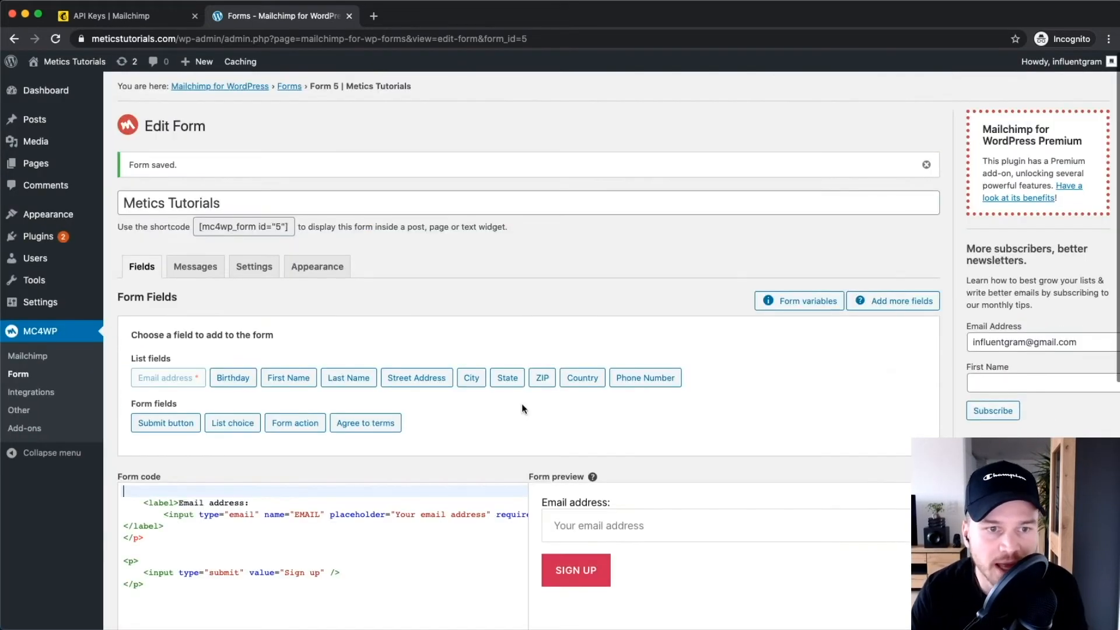
{"action": "scroll", "coordinate": [479, 397], "scroll_direction": "down", "scroll_amount": 3}
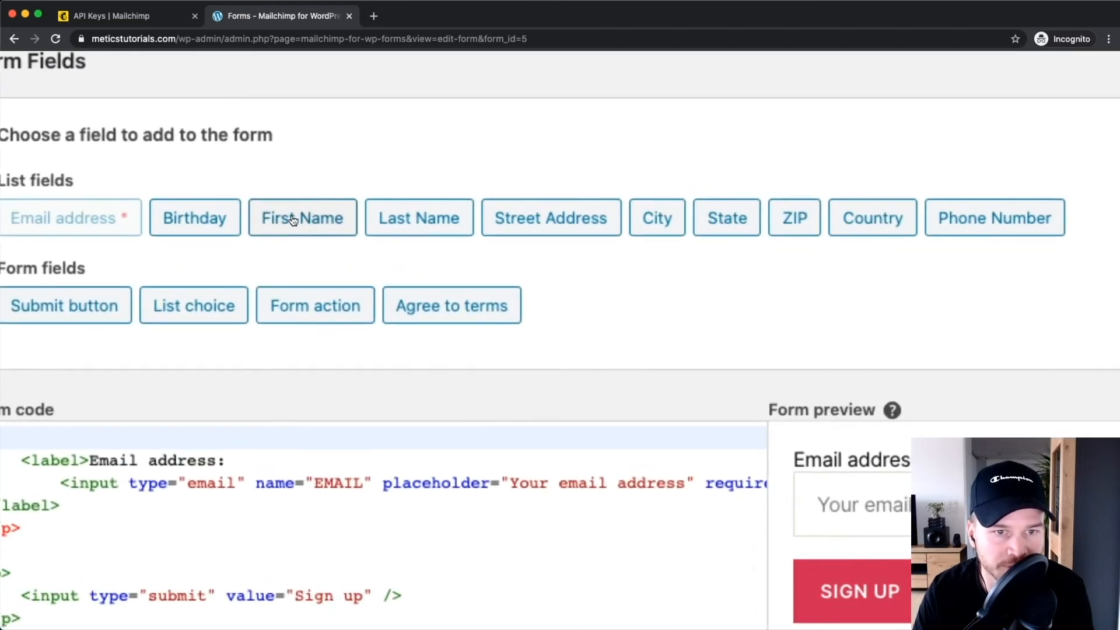
Add a First Name field with placeholder 'Your first name' to the signup form code.
{"action": "left_click", "coordinate": [293, 220]}
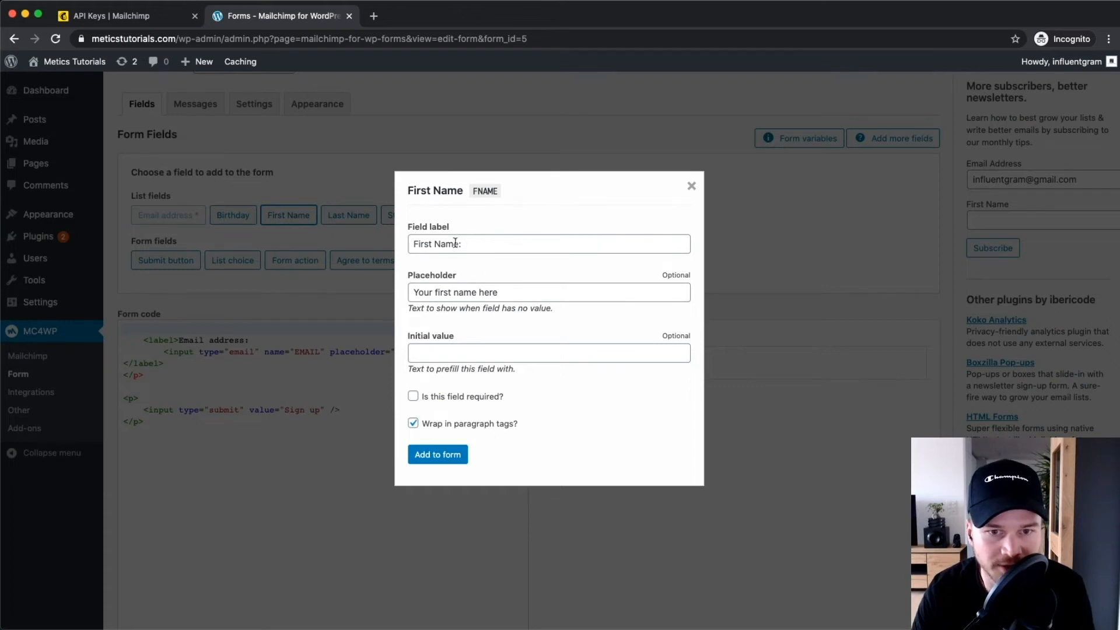
{"action": "left_click", "coordinate": [510, 296]}
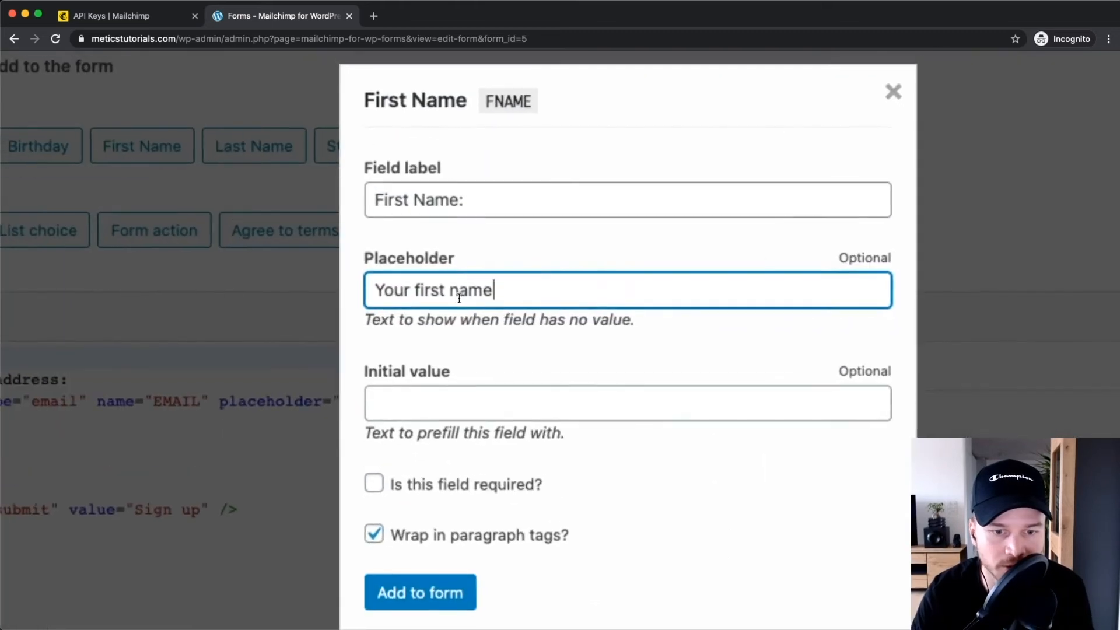
{"action": "scroll", "coordinate": [466, 443], "scroll_direction": "down", "scroll_amount": 1}
{"action": "left_click", "coordinate": [373, 398]}
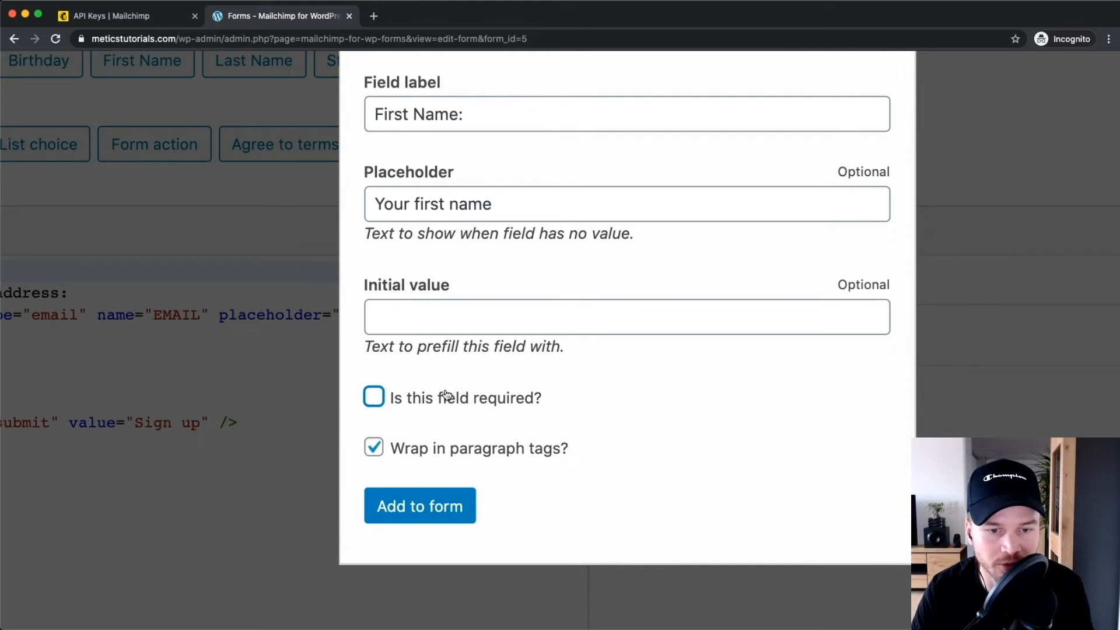
{"action": "left_click", "coordinate": [411, 505]}
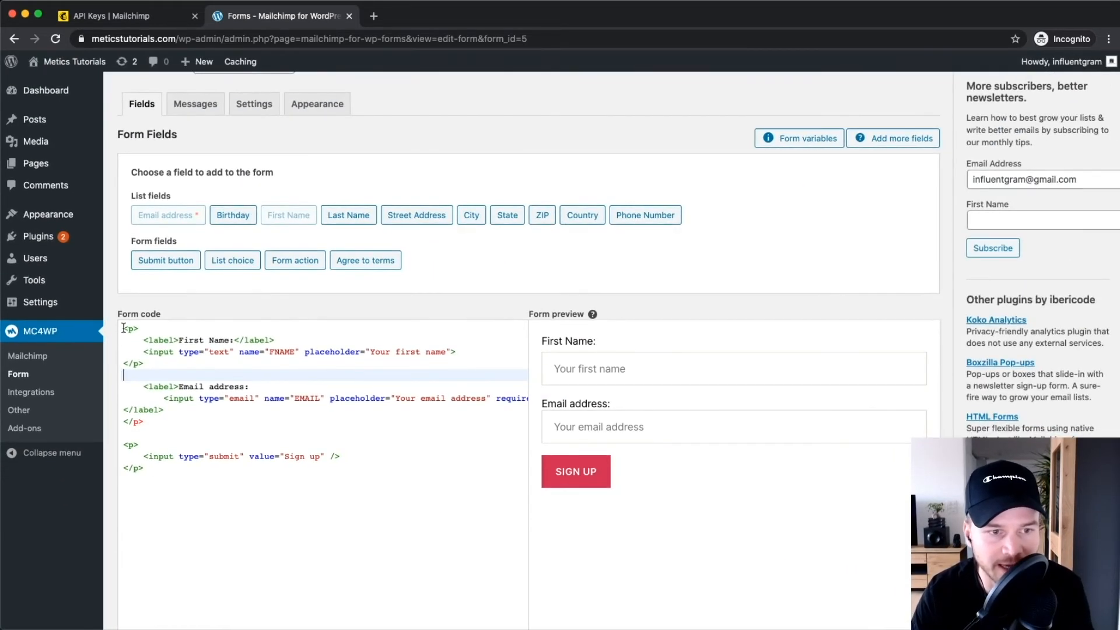
{"action": "left_click_drag", "start_coordinate": [123, 328], "coordinate": [198, 365]}
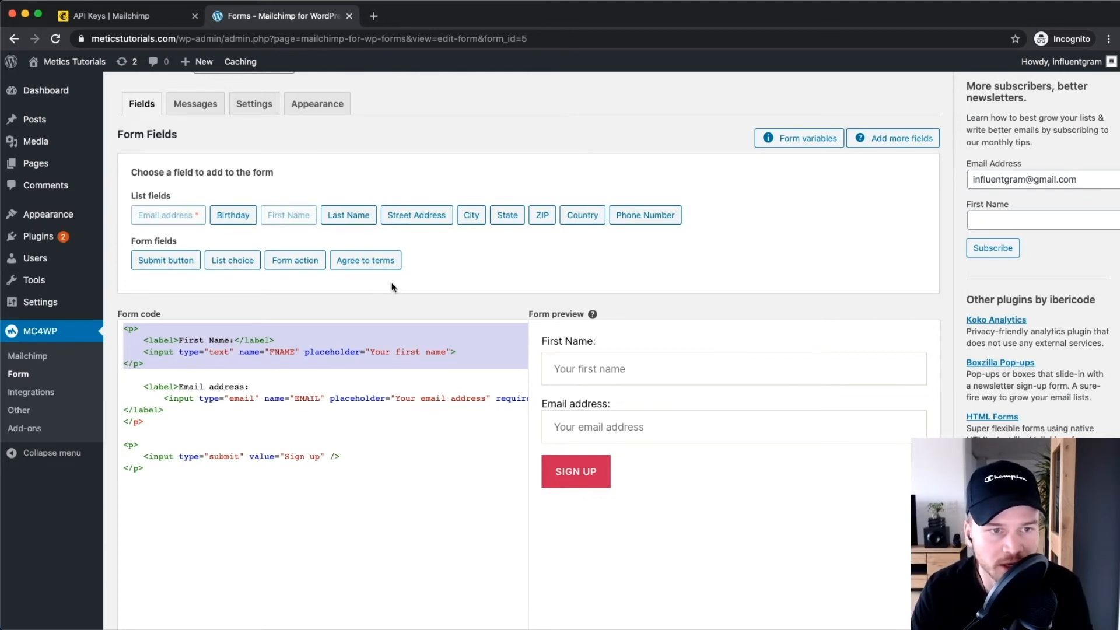
Try adding an Agree to terms checkbox, then undo it with Cmd+Z.
{"action": "left_click", "coordinate": [367, 260]}
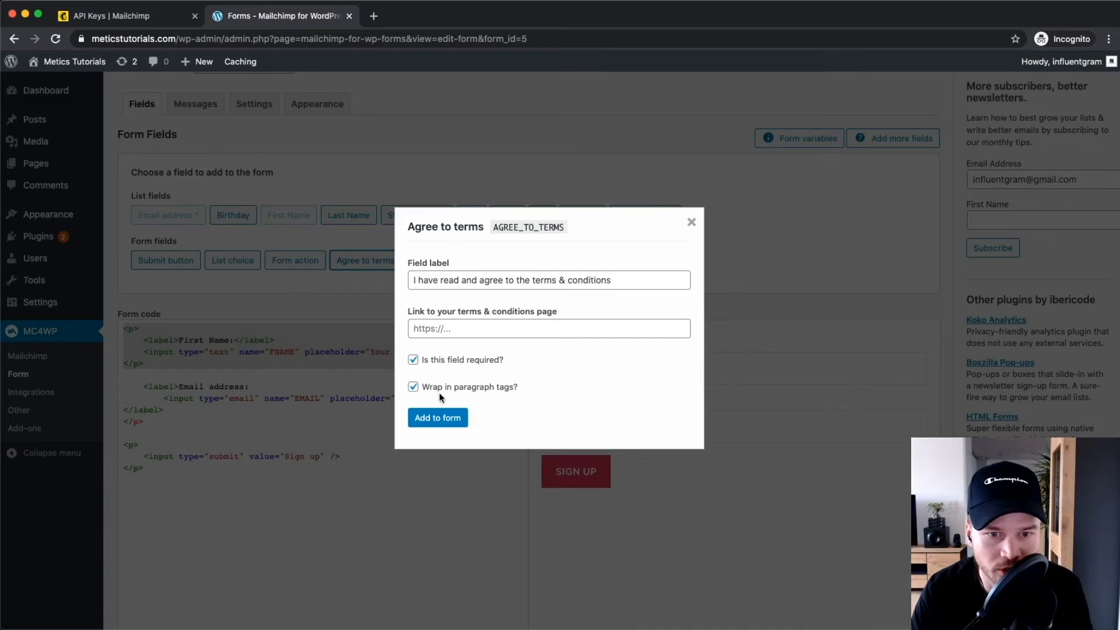
{"action": "left_click", "coordinate": [439, 415]}
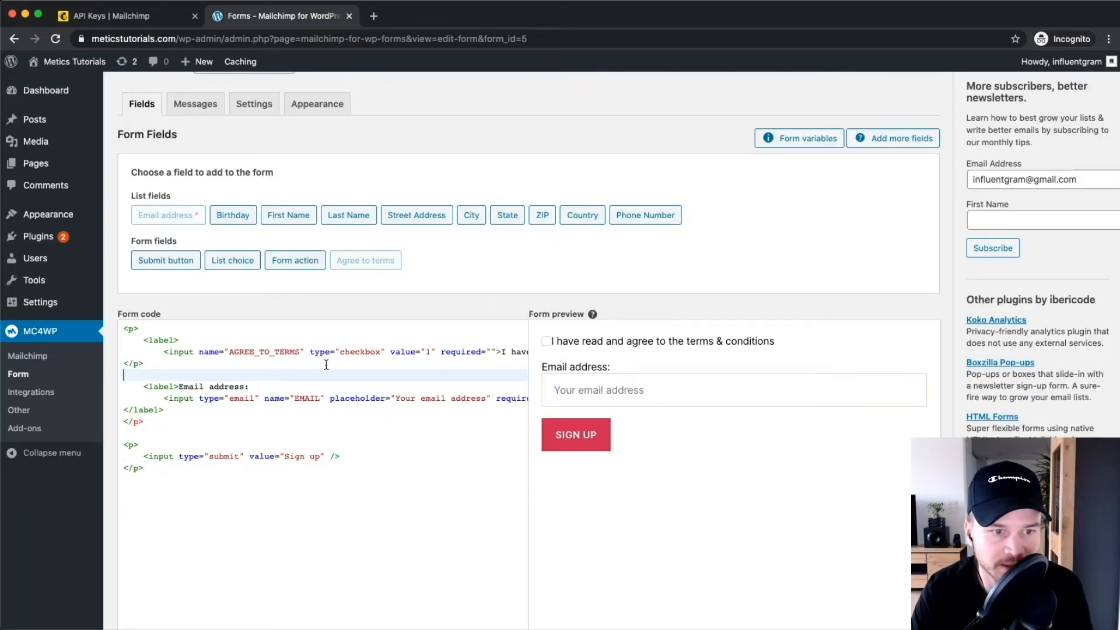
{"action": "key", "text": "super+z"}
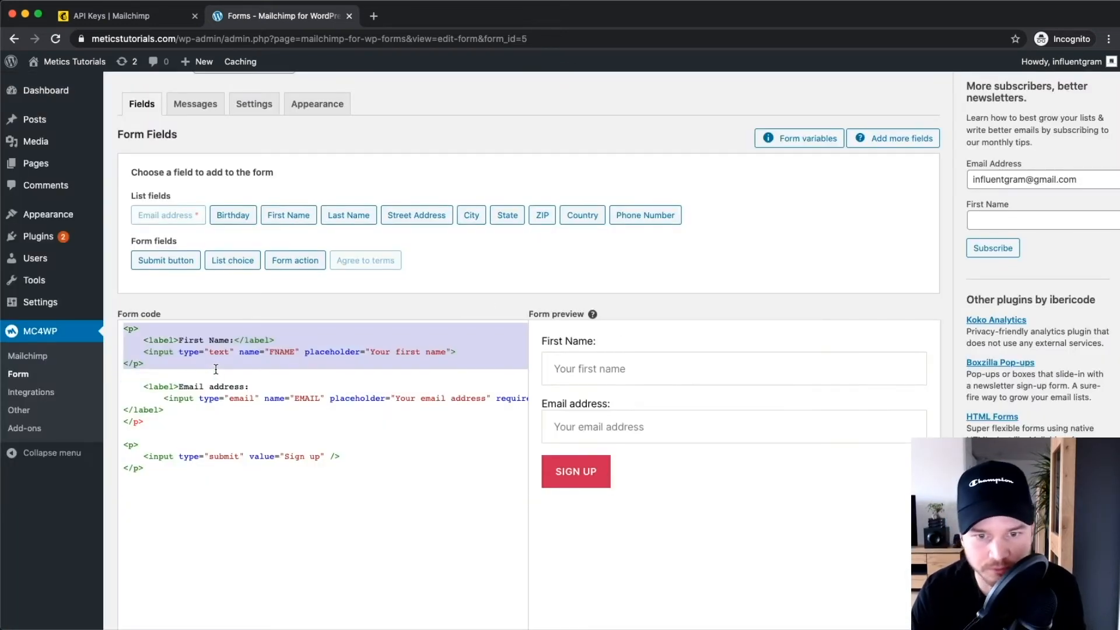
{"action": "left_click", "coordinate": [372, 498]}
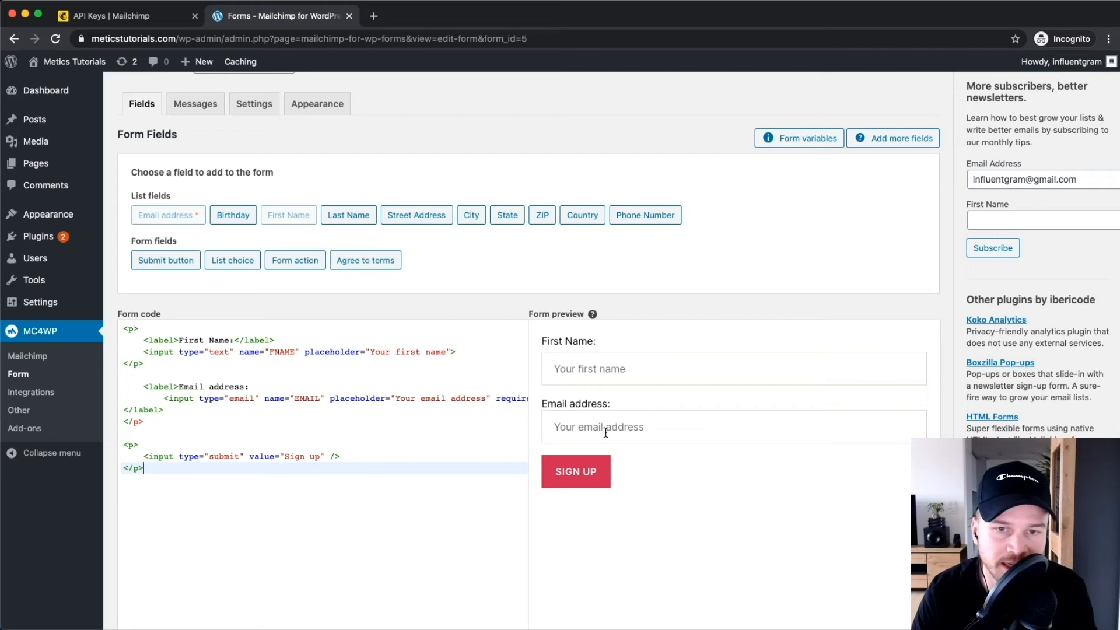
{"action": "scroll", "coordinate": [380, 450], "scroll_direction": "up", "scroll_amount": 2}
Change the submit button label from 'Sign up' to 'Send me the free ebook now' and save the form.
{"action": "scroll", "coordinate": [388, 449], "scroll_direction": "down", "scroll_amount": 5}
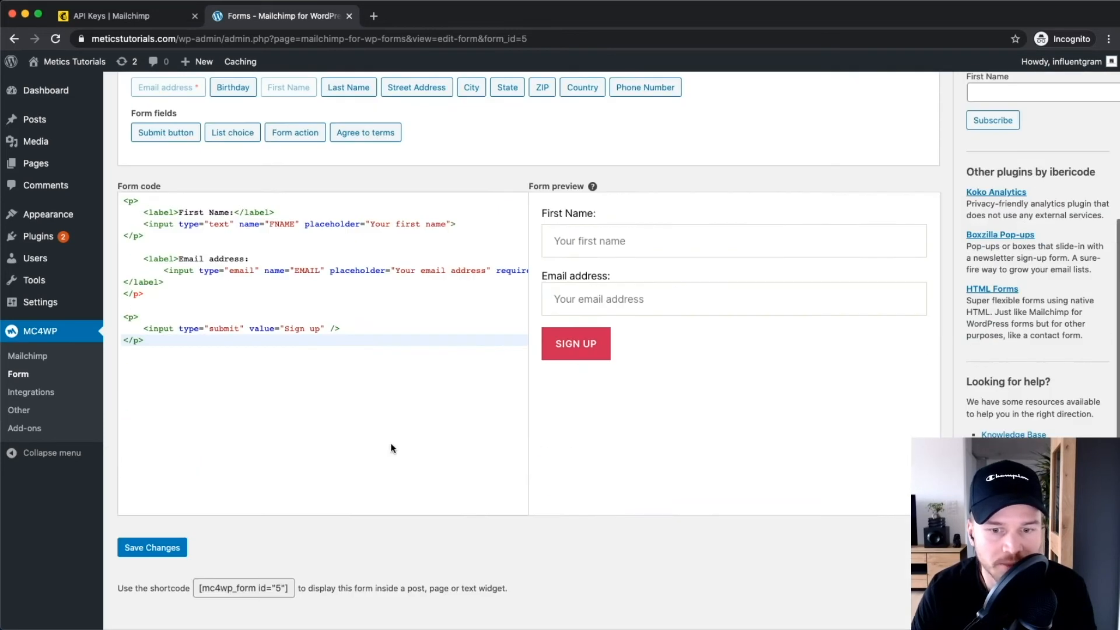
{"action": "left_click", "coordinate": [575, 343]}
{"action": "left_click", "coordinate": [298, 339]}
{"action": "left_click_drag", "start_coordinate": [319, 328], "coordinate": [290, 326]}
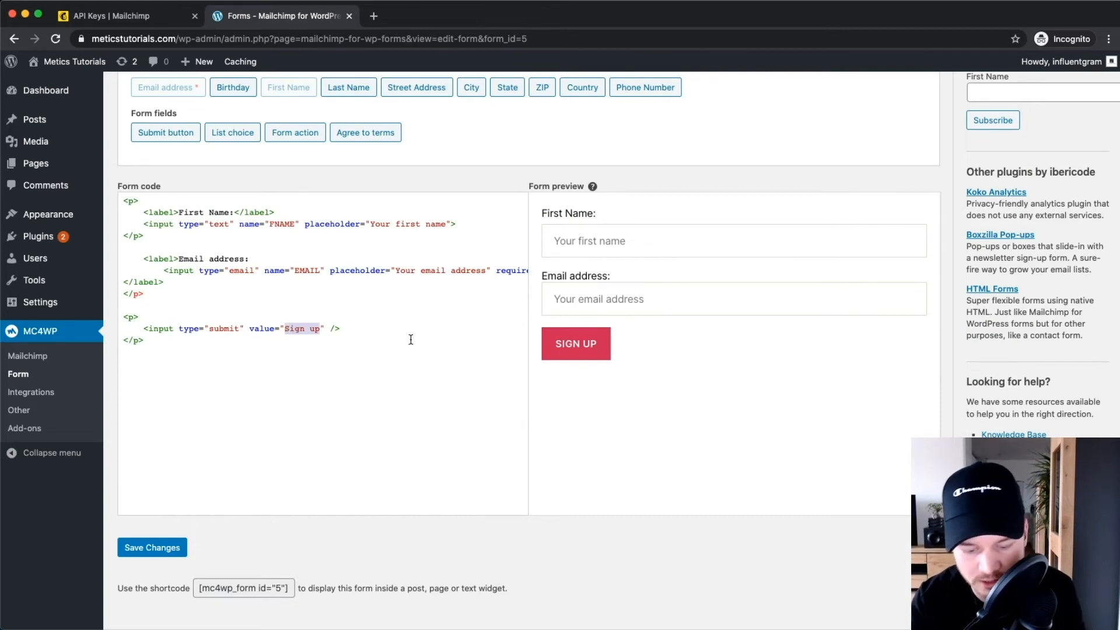
{"action": "type", "text": "Sen"}
{"action": "type", "text": "d me the free "}
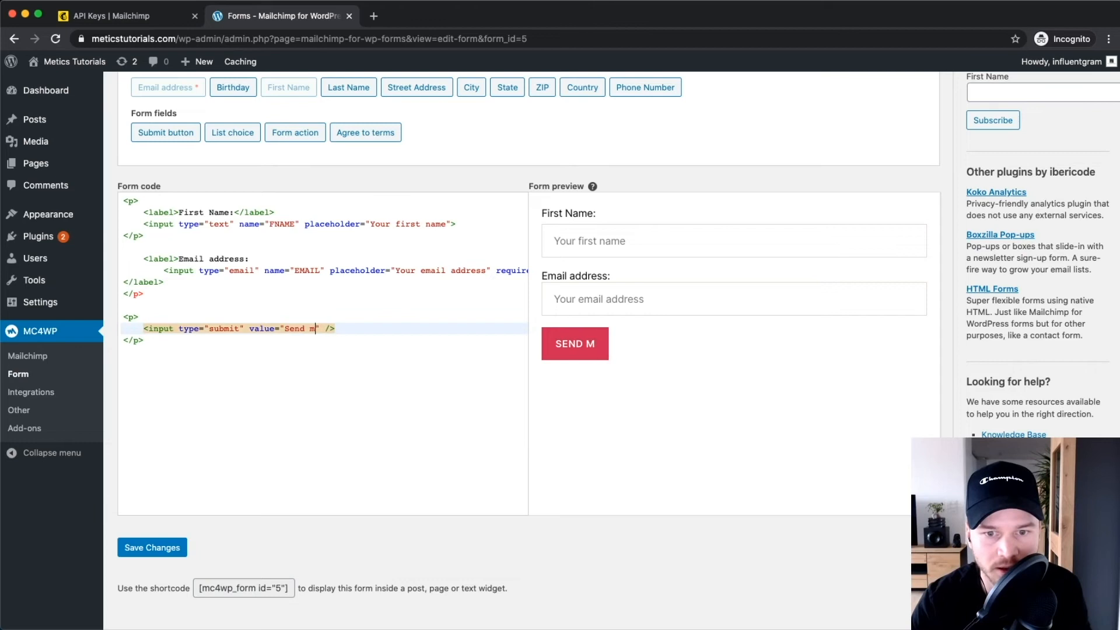
{"action": "type", "text": "ebook now"}
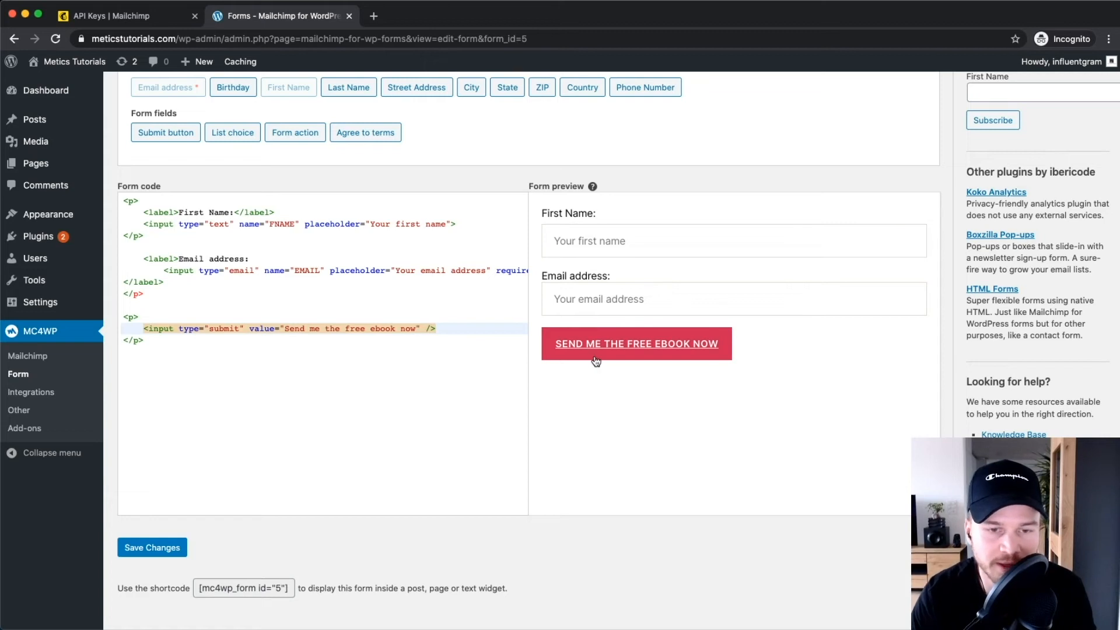
{"action": "left_click", "coordinate": [472, 415]}
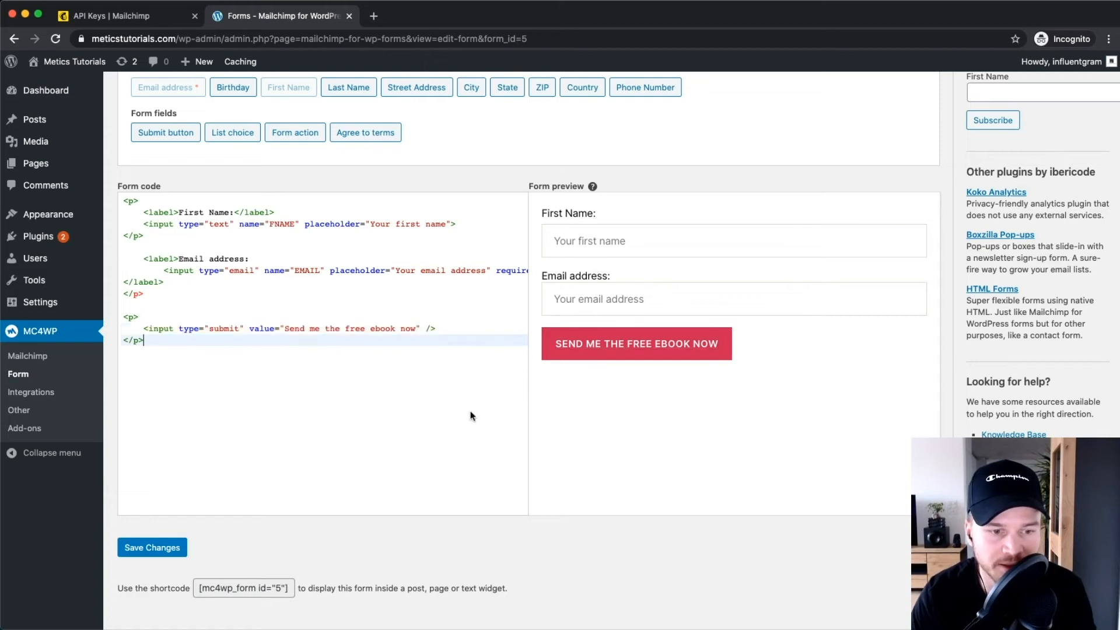
{"action": "left_click", "coordinate": [168, 547]}
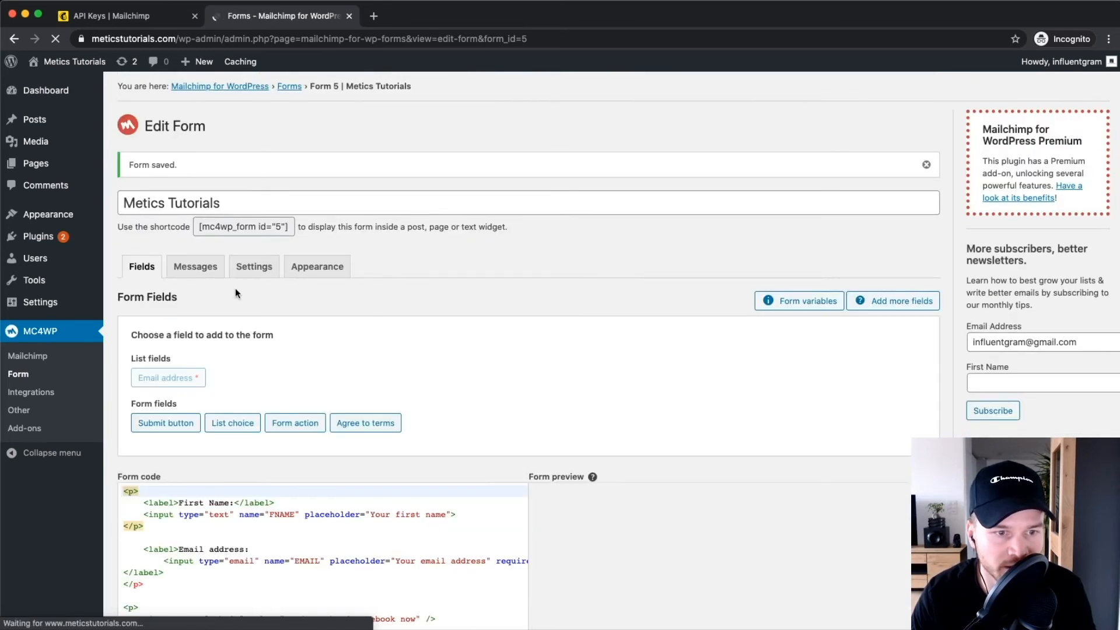
Replace the success message's last sentence with 'Check your email inbox and download this free ebook!' and save.
{"action": "left_click", "coordinate": [195, 269]}
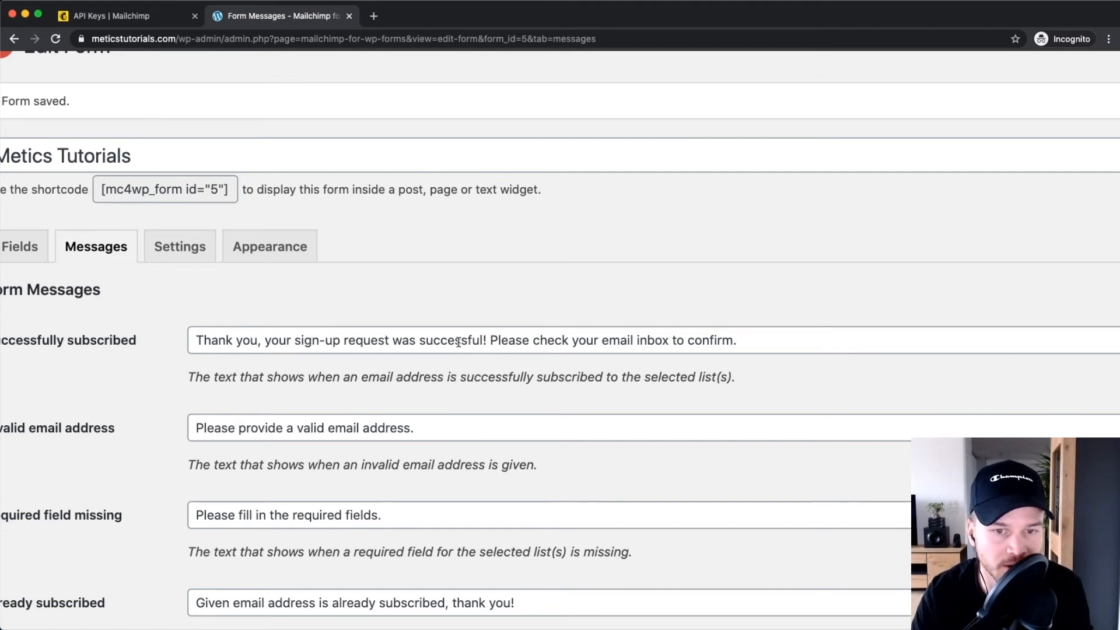
{"action": "left_click_drag", "start_coordinate": [491, 340], "coordinate": [744, 343]}
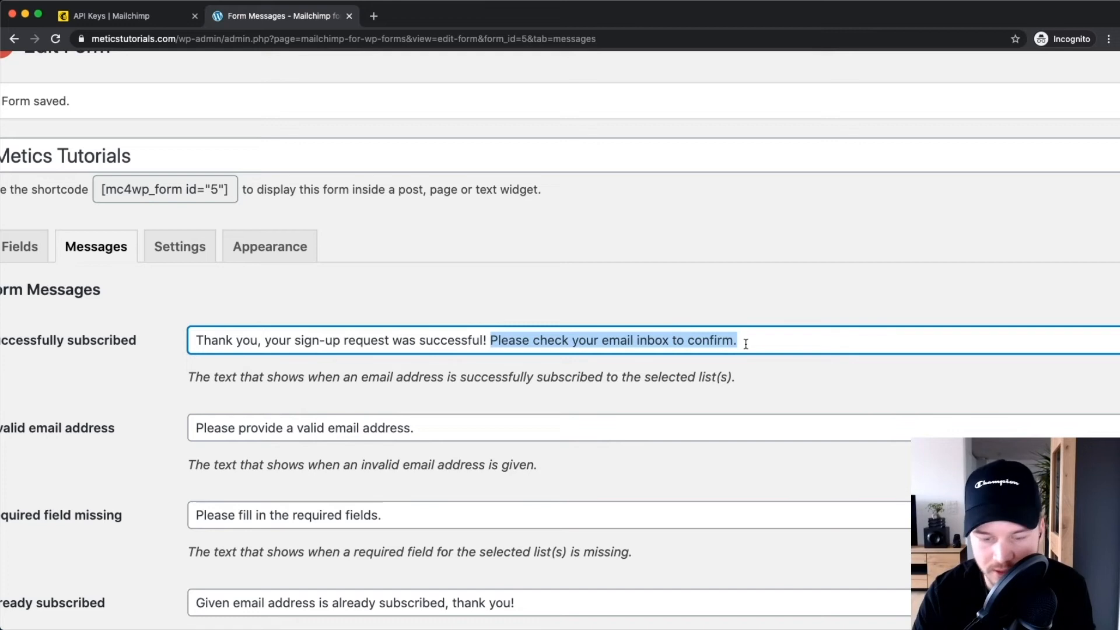
{"action": "key", "text": "BackSpace"}
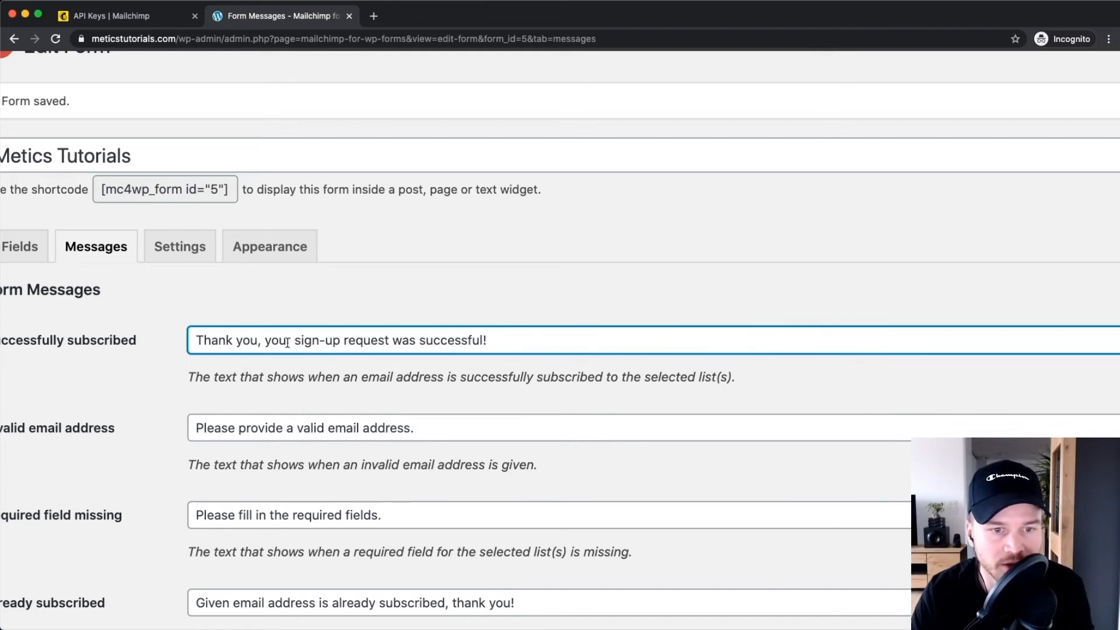
{"action": "type", "text": "Check your email inbox and download th"}
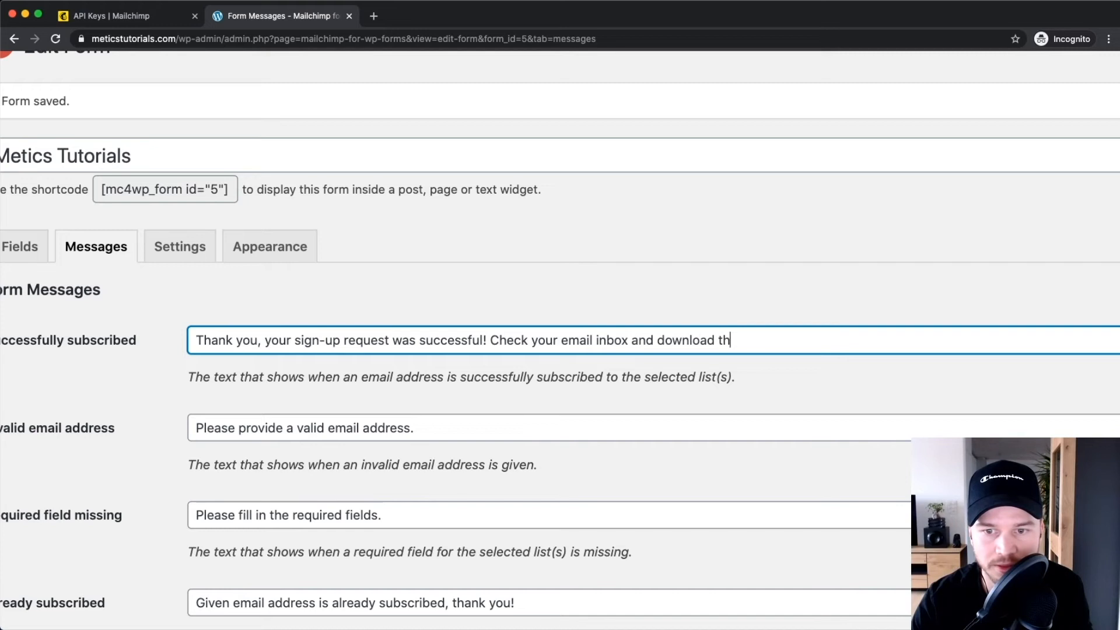
{"action": "type", "text": "is free eb"}
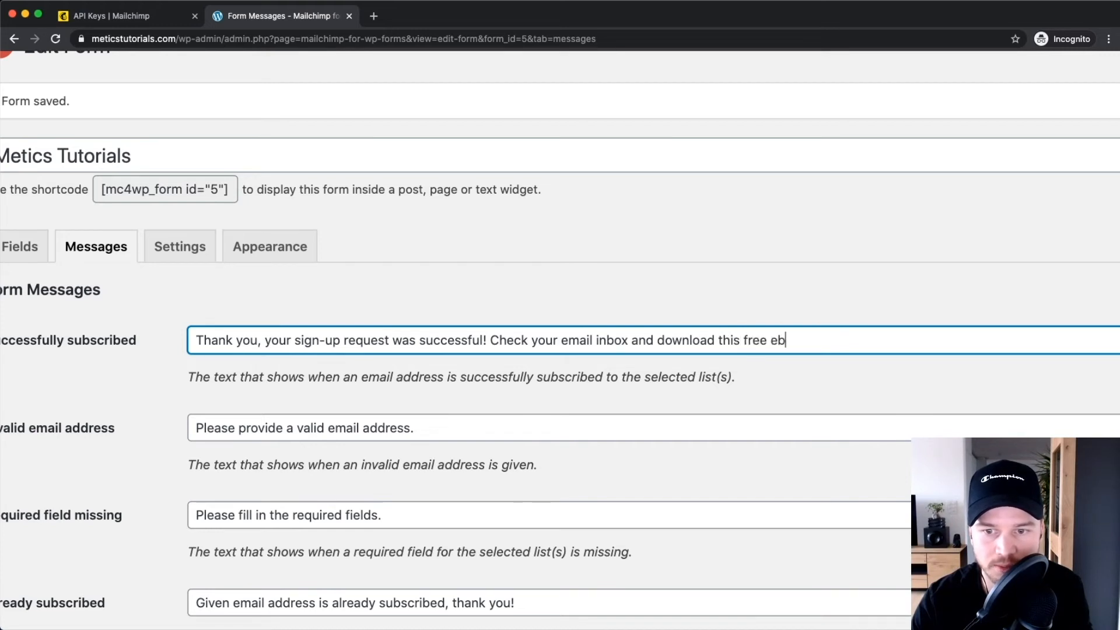
{"action": "type", "text": "ook!"}
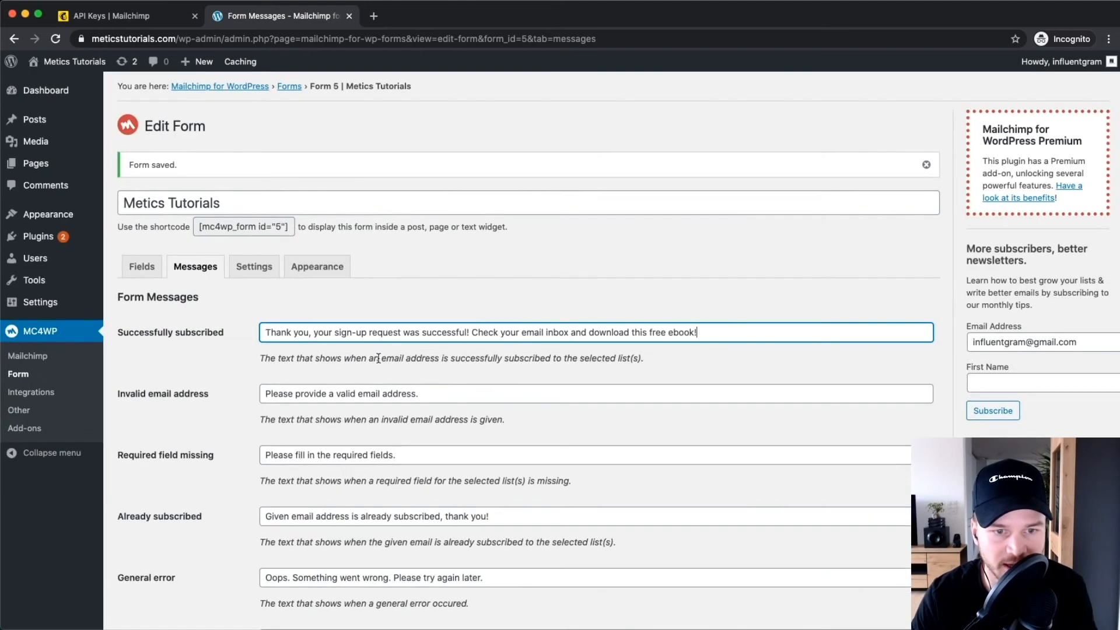
{"action": "scroll", "coordinate": [123, 583], "scroll_direction": "down", "scroll_amount": 8}
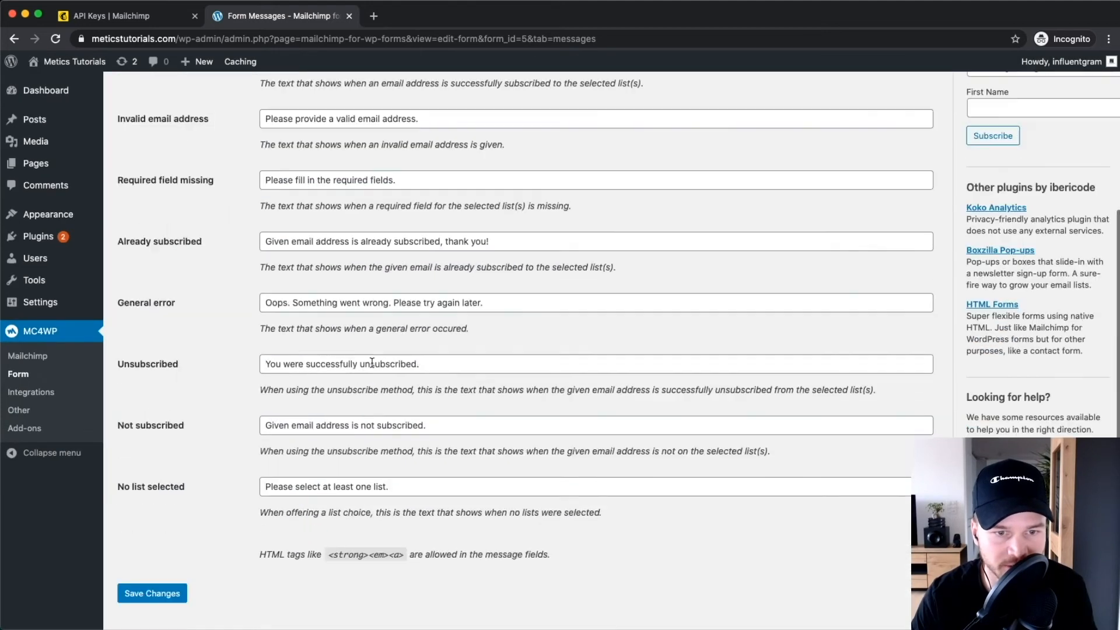
{"action": "left_click", "coordinate": [143, 455]}
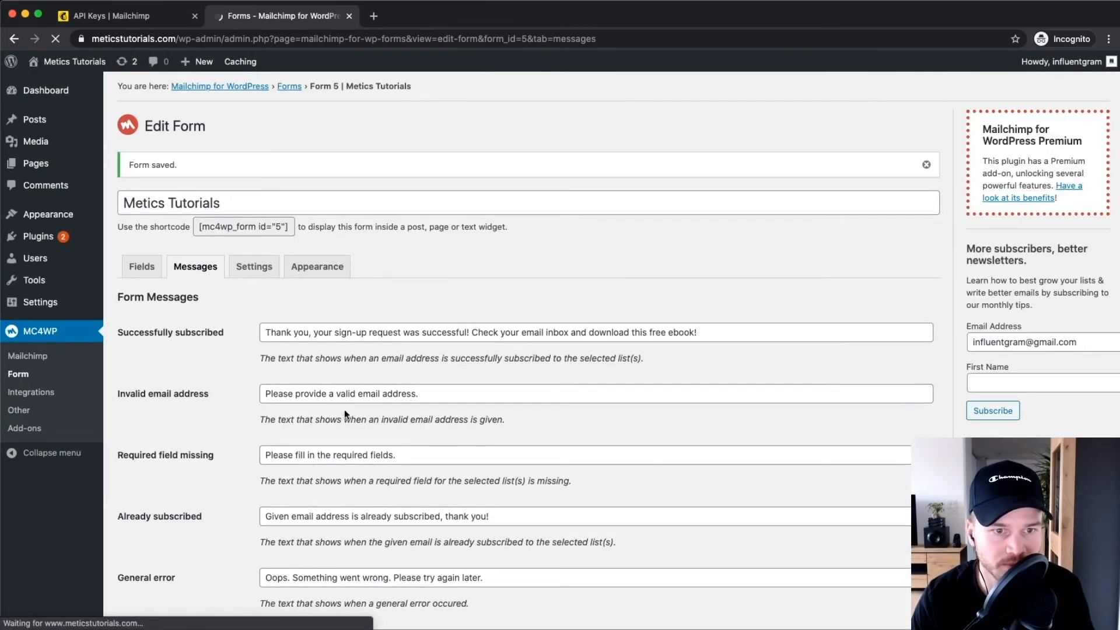
In the form's Settings, set 'Use double opt-in?' to No and confirm the prompt.
{"action": "left_click", "coordinate": [262, 268]}
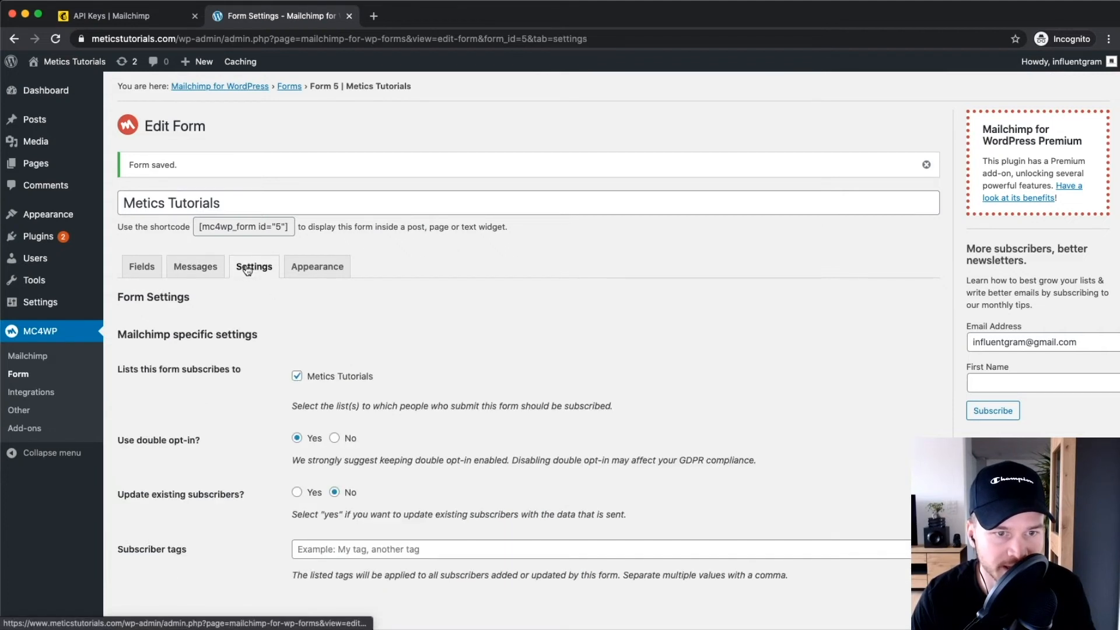
{"action": "scroll", "coordinate": [326, 323], "scroll_direction": "down", "scroll_amount": 3}
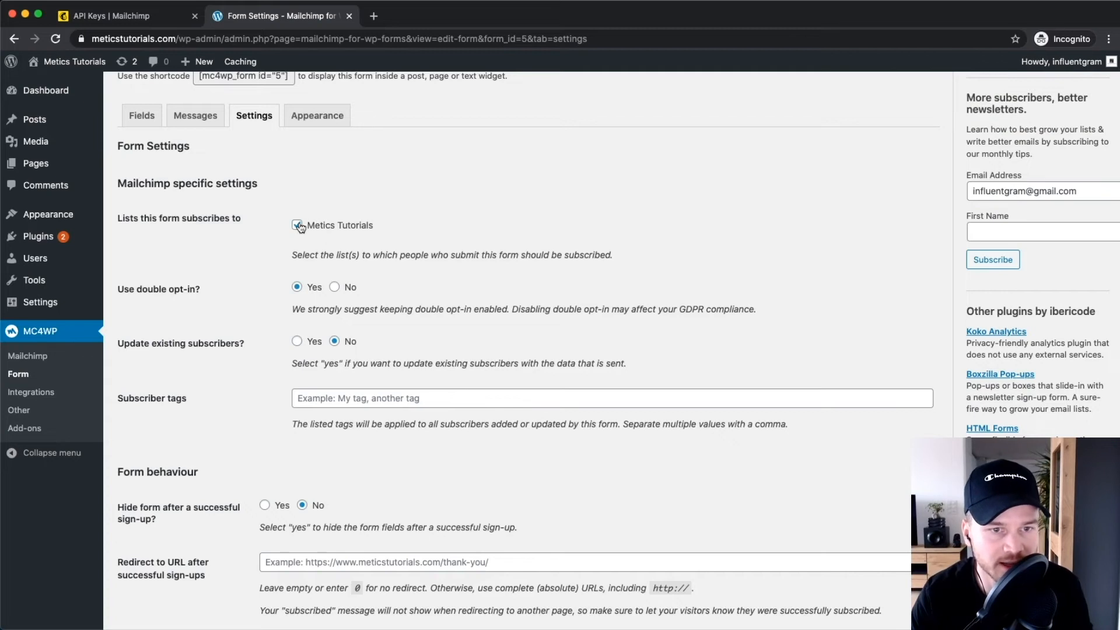
{"action": "scroll", "coordinate": [266, 242], "scroll_direction": "up", "scroll_amount": 1}
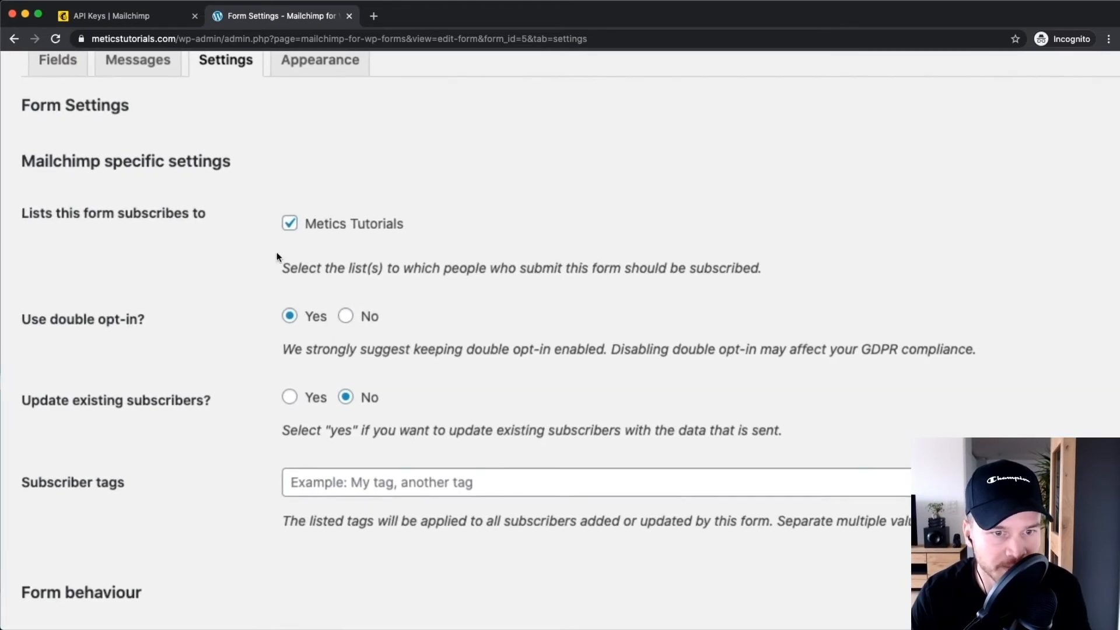
{"action": "scroll", "coordinate": [101, 310], "scroll_direction": "left", "scroll_amount": 1}
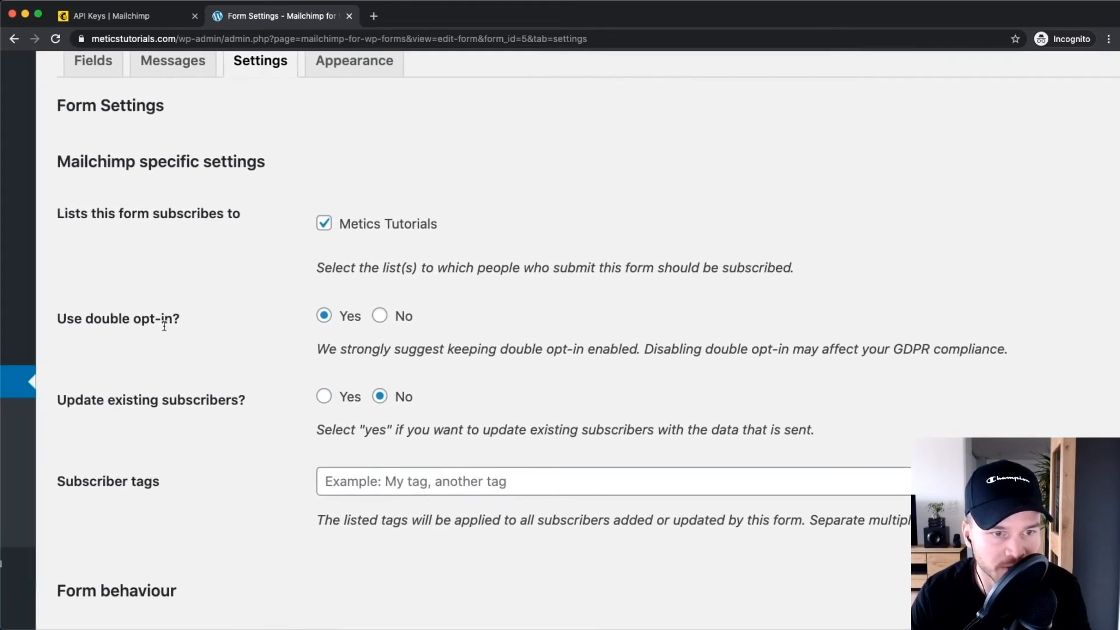
{"action": "scroll", "coordinate": [163, 327], "scroll_direction": "up", "scroll_amount": 2}
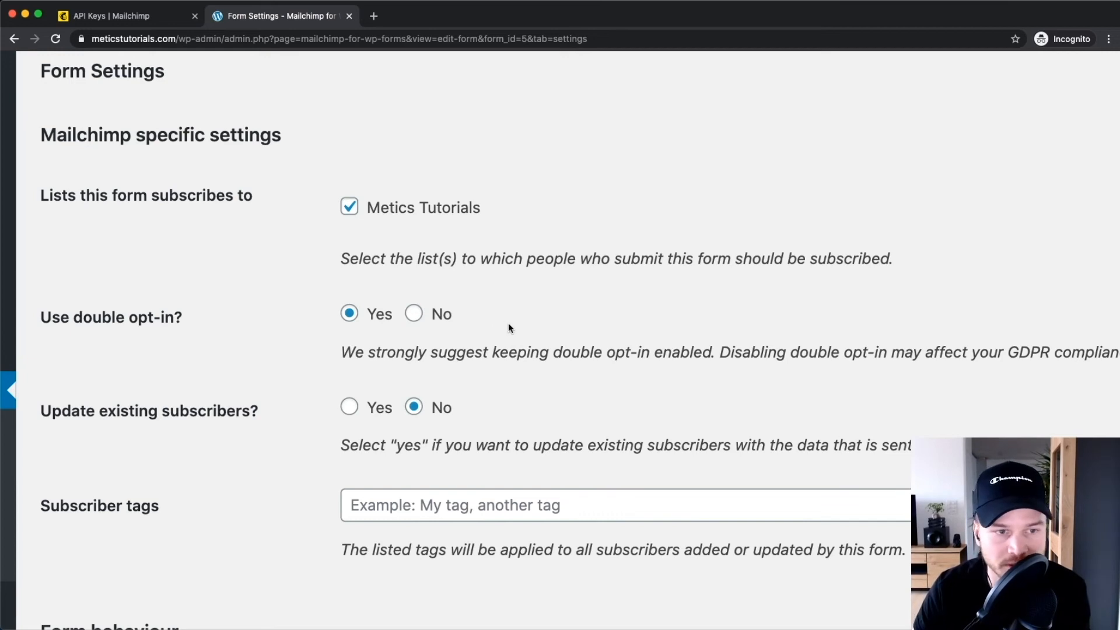
{"action": "left_click", "coordinate": [414, 315]}
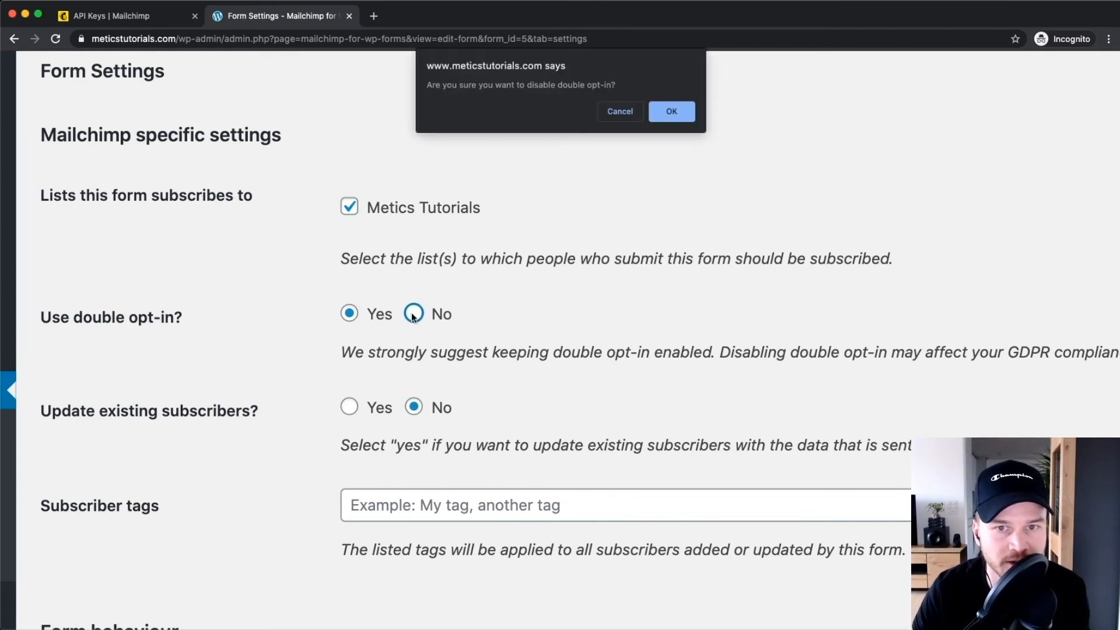
{"action": "left_click", "coordinate": [671, 115]}
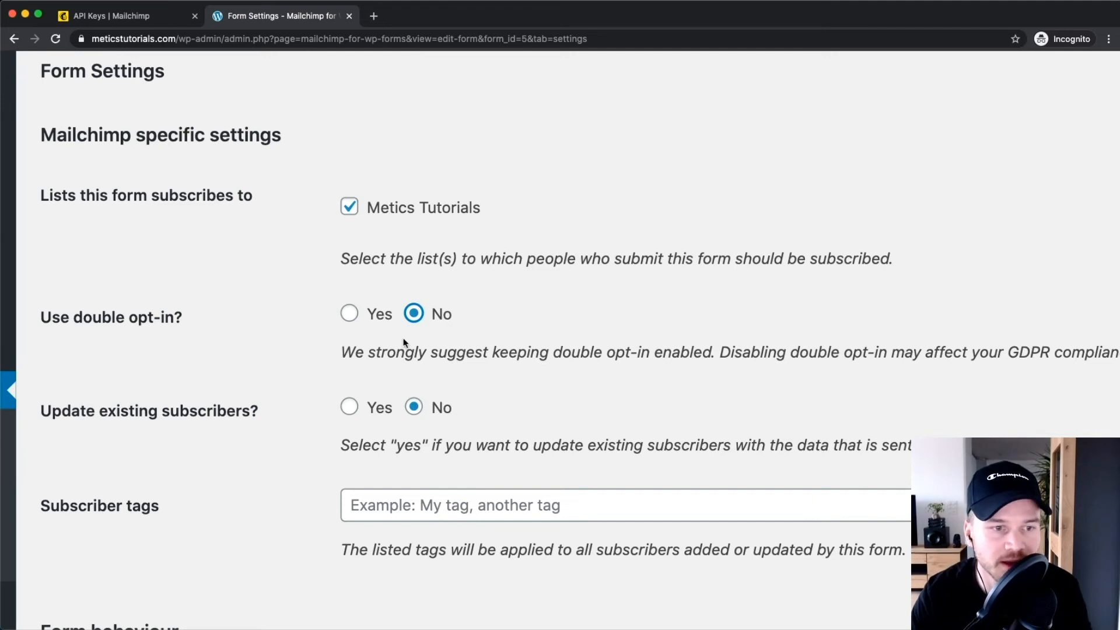
{"action": "scroll", "coordinate": [403, 319], "scroll_direction": "down", "scroll_amount": 5}
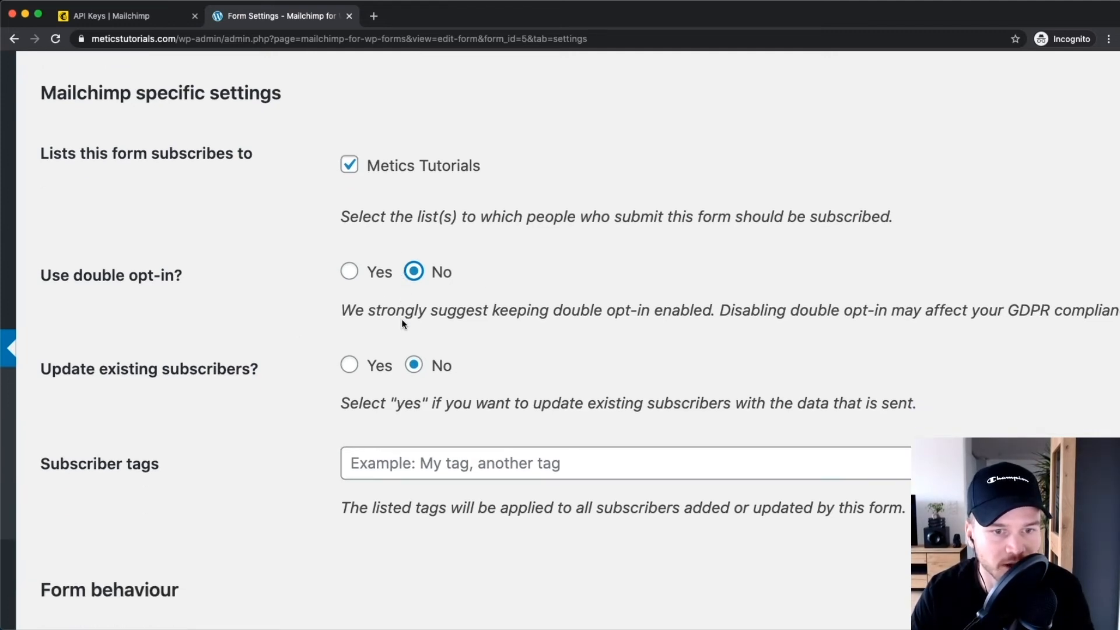
{"action": "scroll", "coordinate": [407, 249], "scroll_direction": "down", "scroll_amount": 5}
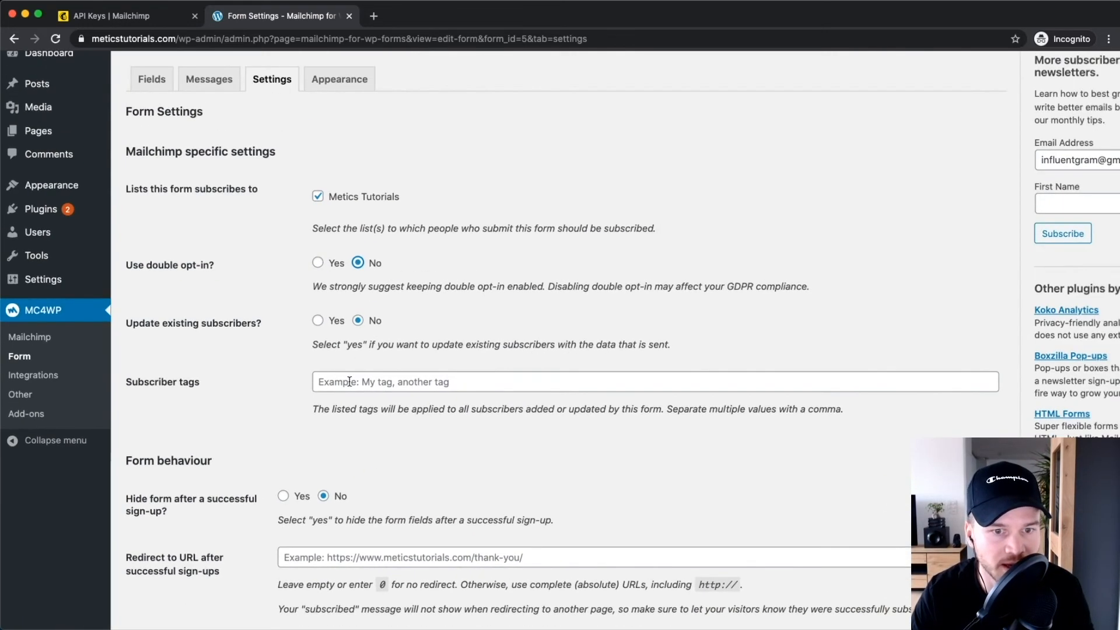
{"action": "scroll", "coordinate": [361, 380], "scroll_direction": "up", "scroll_amount": 2}
Add the subscriber tag 'free ebook website' to the form's settings.
{"action": "left_click", "coordinate": [361, 380]}
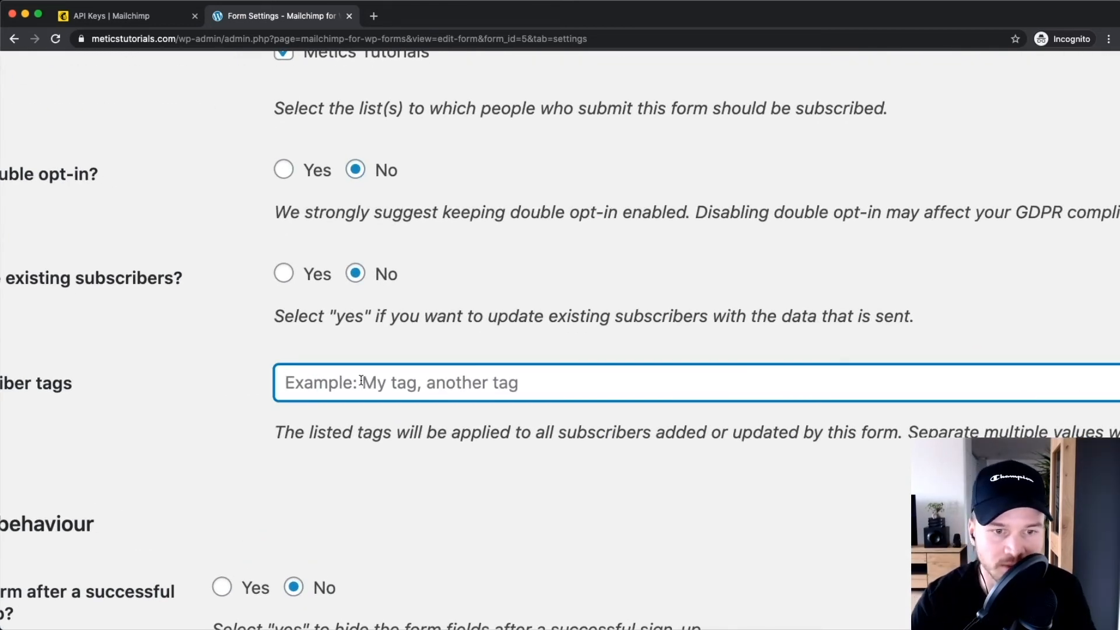
{"action": "type", "text": "free ebook website"}
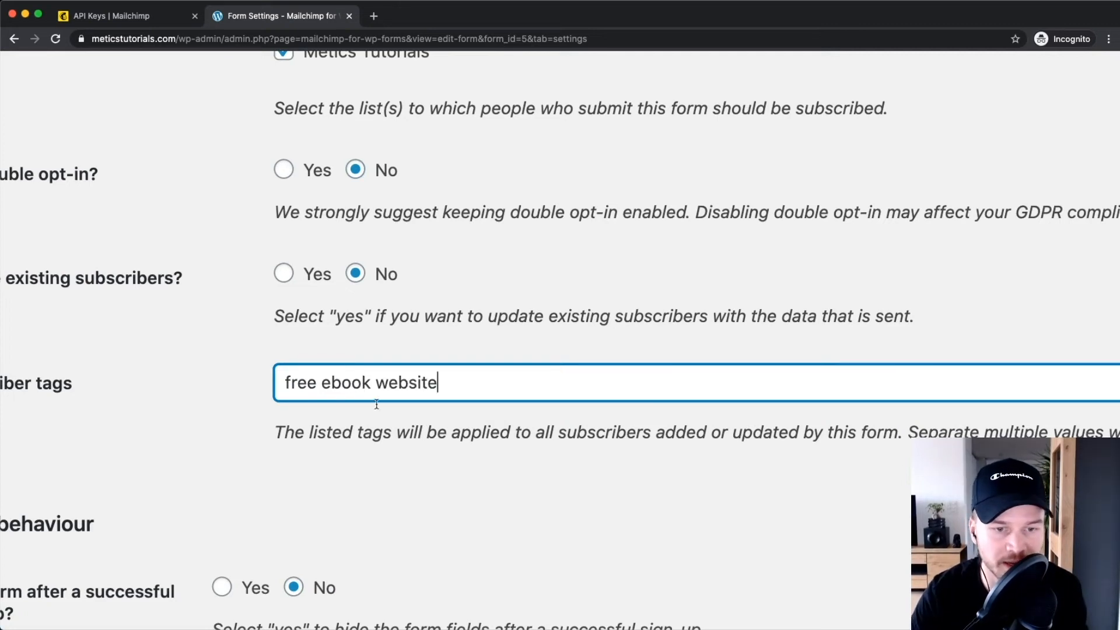
{"action": "left_click", "coordinate": [365, 475]}
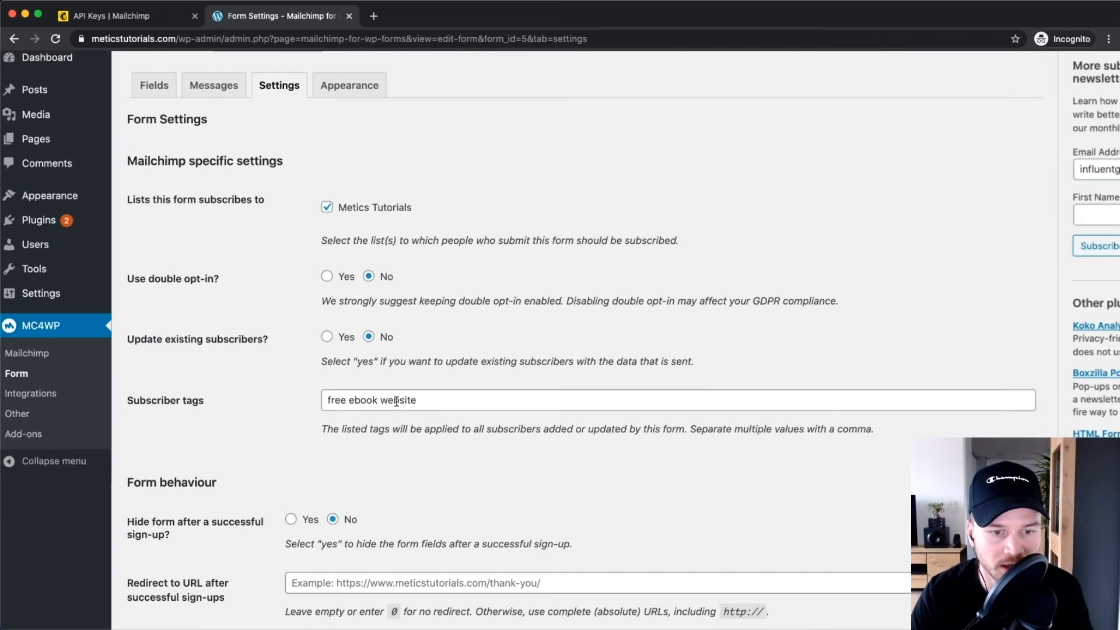
{"action": "scroll", "coordinate": [396, 401], "scroll_direction": "down", "scroll_amount": 3}
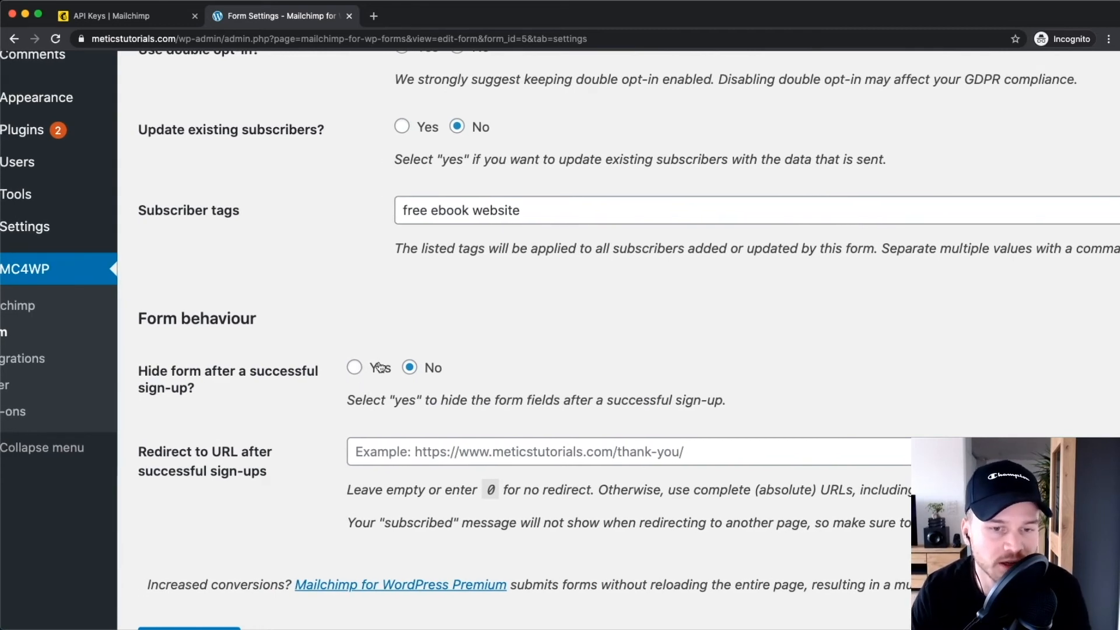
Keep the form visible after signup, leave Redirect URL empty, and save the settings.
{"action": "left_click", "coordinate": [354, 367]}
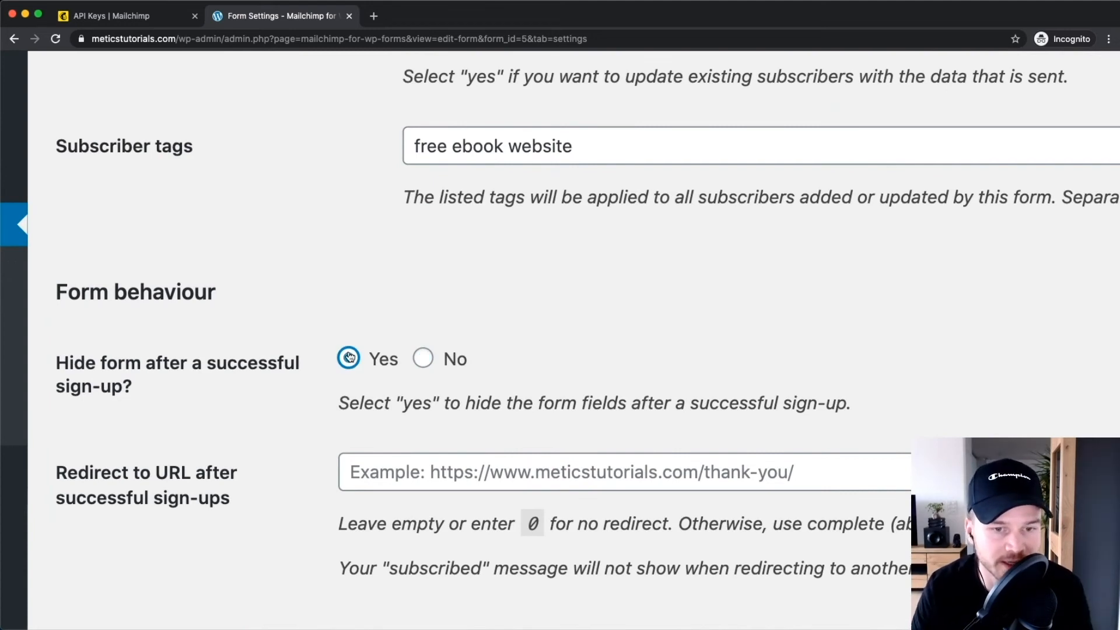
{"action": "scroll", "coordinate": [484, 365], "scroll_direction": "down", "scroll_amount": 5}
{"action": "left_click", "coordinate": [356, 361]}
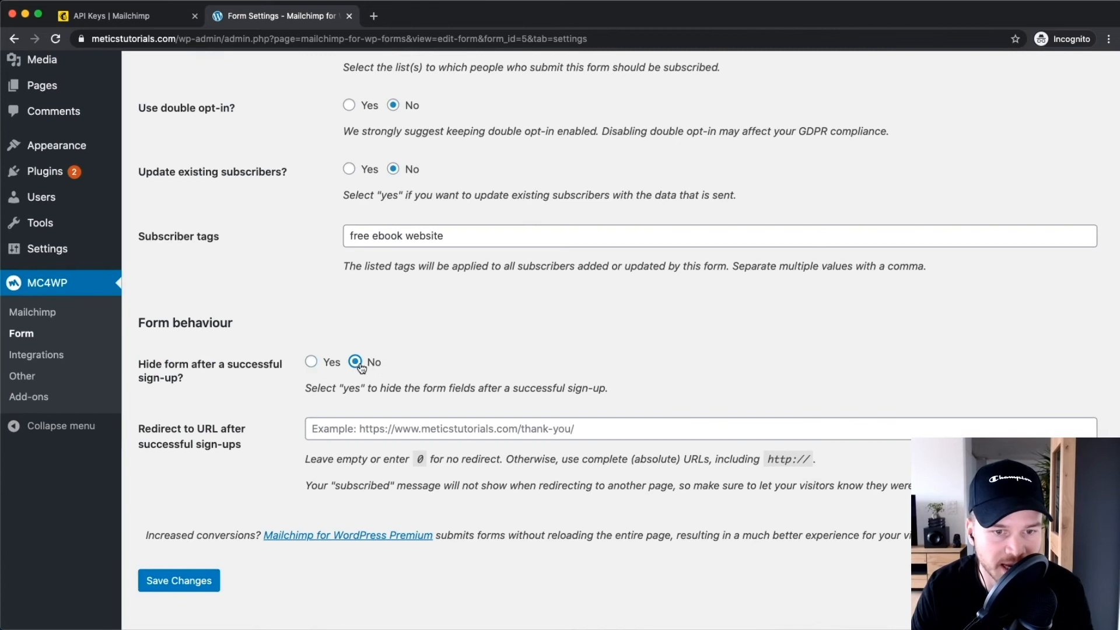
{"action": "scroll", "coordinate": [358, 361], "scroll_direction": "down", "scroll_amount": 2}
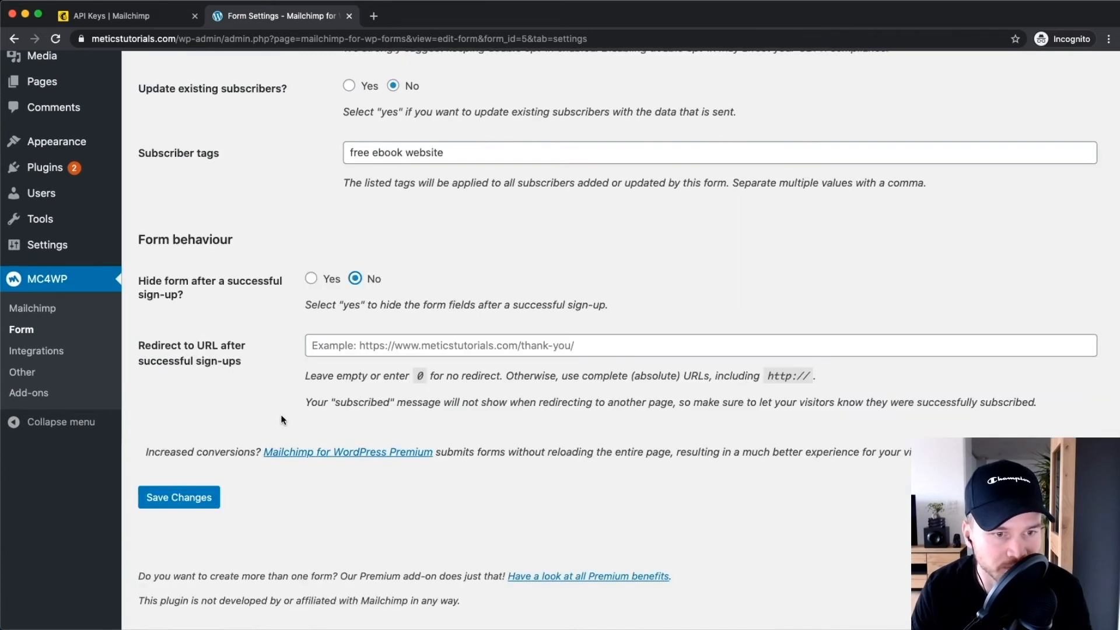
{"action": "scroll", "coordinate": [280, 414], "scroll_direction": "up", "scroll_amount": 5}
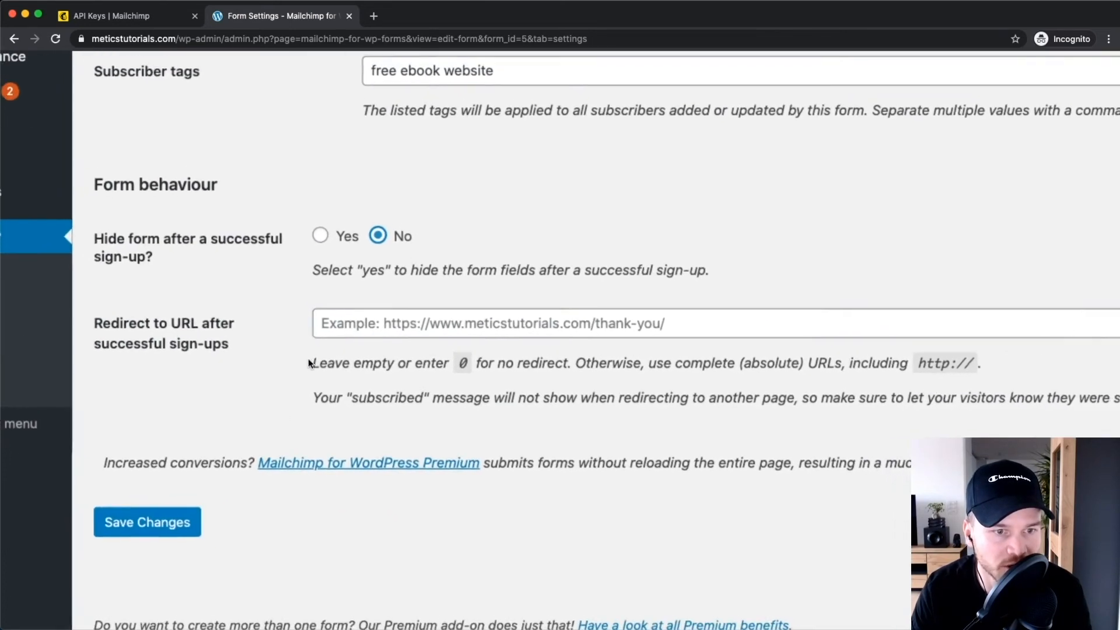
{"action": "left_click", "coordinate": [376, 320]}
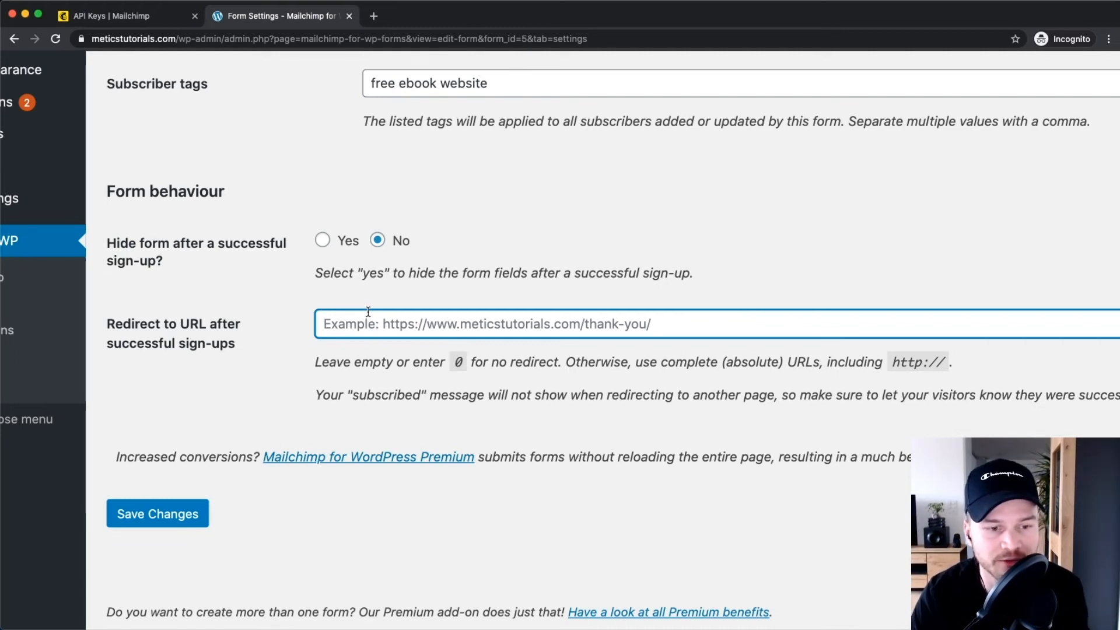
{"action": "left_click", "coordinate": [269, 372]}
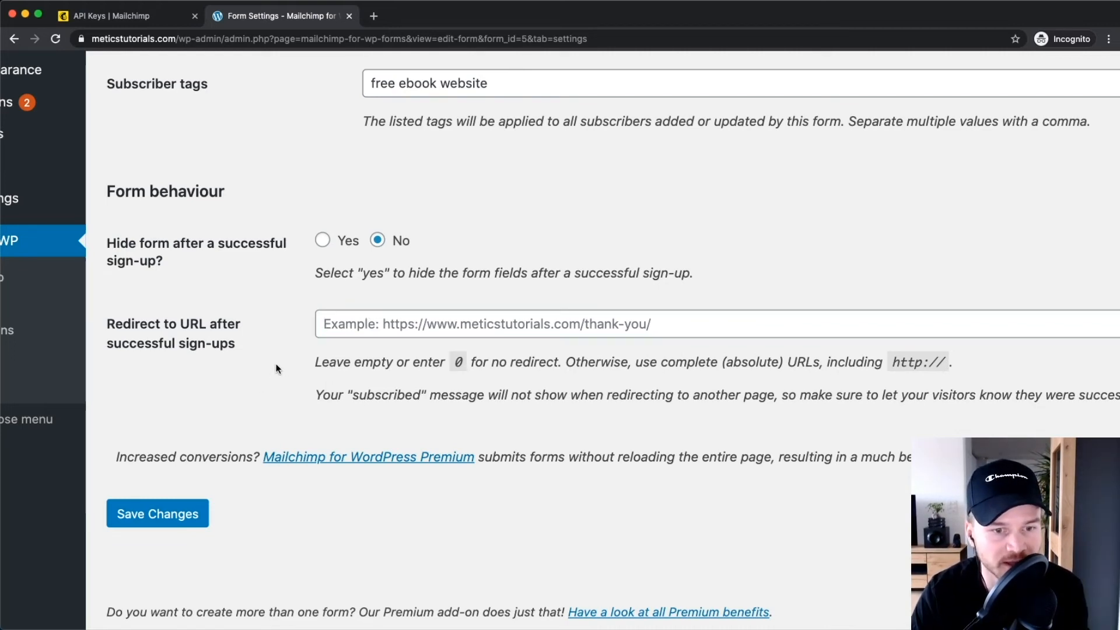
{"action": "left_click", "coordinate": [155, 516]}
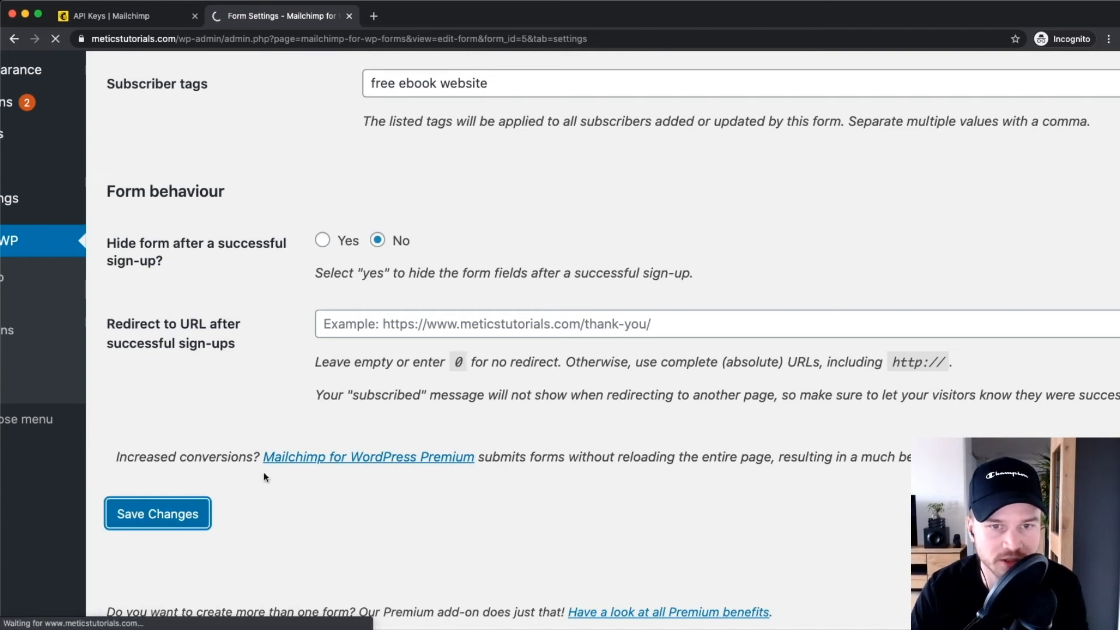
{"action": "scroll", "coordinate": [492, 378], "scroll_direction": "down", "scroll_amount": 5}
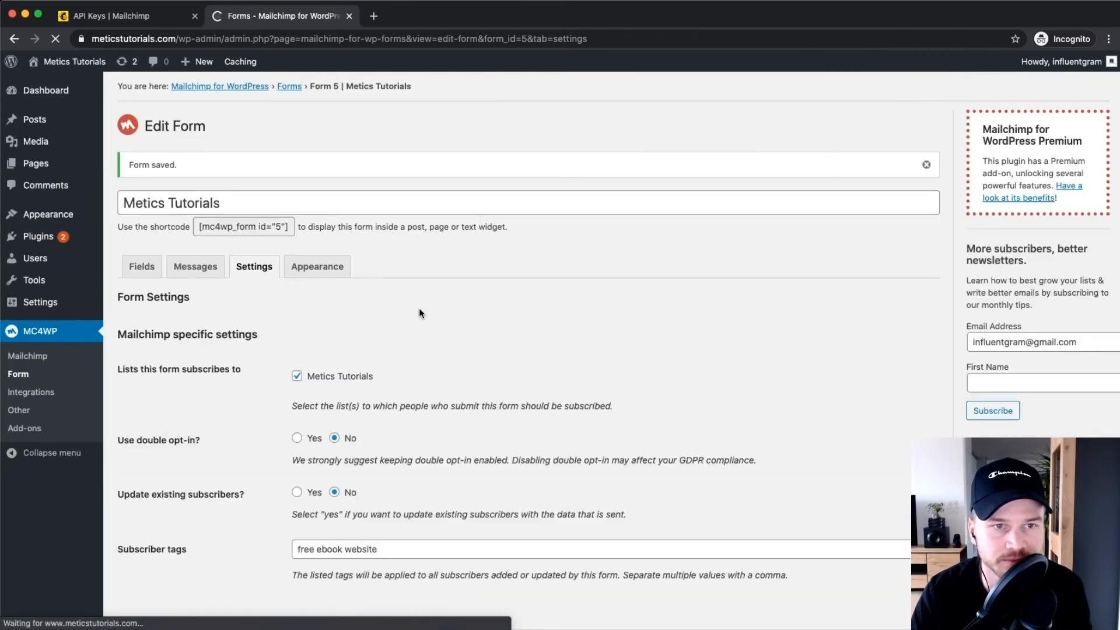
In the Appearance tab, keep Form Style as 'Inherit from Twenty Twenty theme' and save.
{"action": "left_click", "coordinate": [314, 269]}
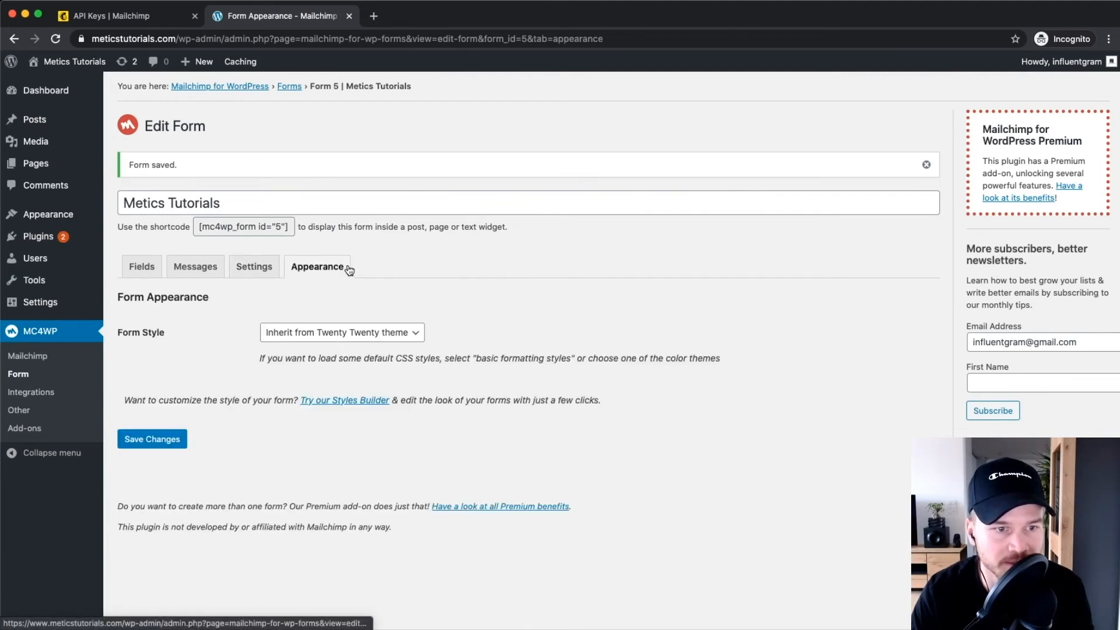
{"action": "scroll", "coordinate": [313, 333], "scroll_direction": "up", "scroll_amount": 5}
{"action": "scroll", "coordinate": [339, 339], "scroll_direction": "left", "scroll_amount": 1}
{"action": "left_click", "coordinate": [345, 337]}
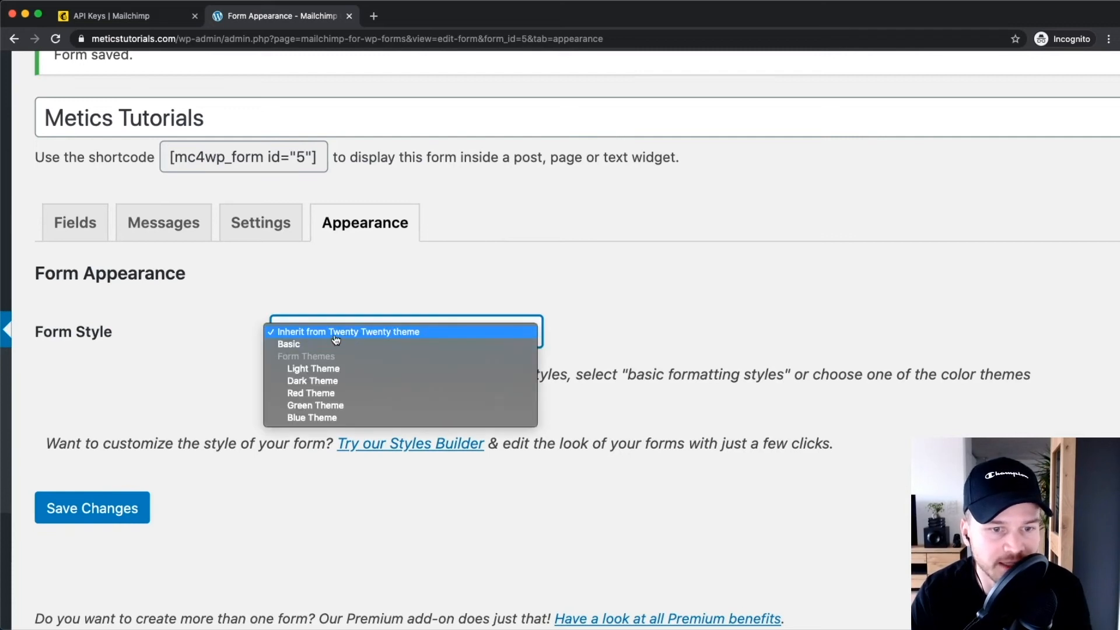
{"action": "left_click", "coordinate": [362, 335]}
{"action": "scroll", "coordinate": [356, 299], "scroll_direction": "up", "scroll_amount": 3}
{"action": "left_click", "coordinate": [317, 365]}
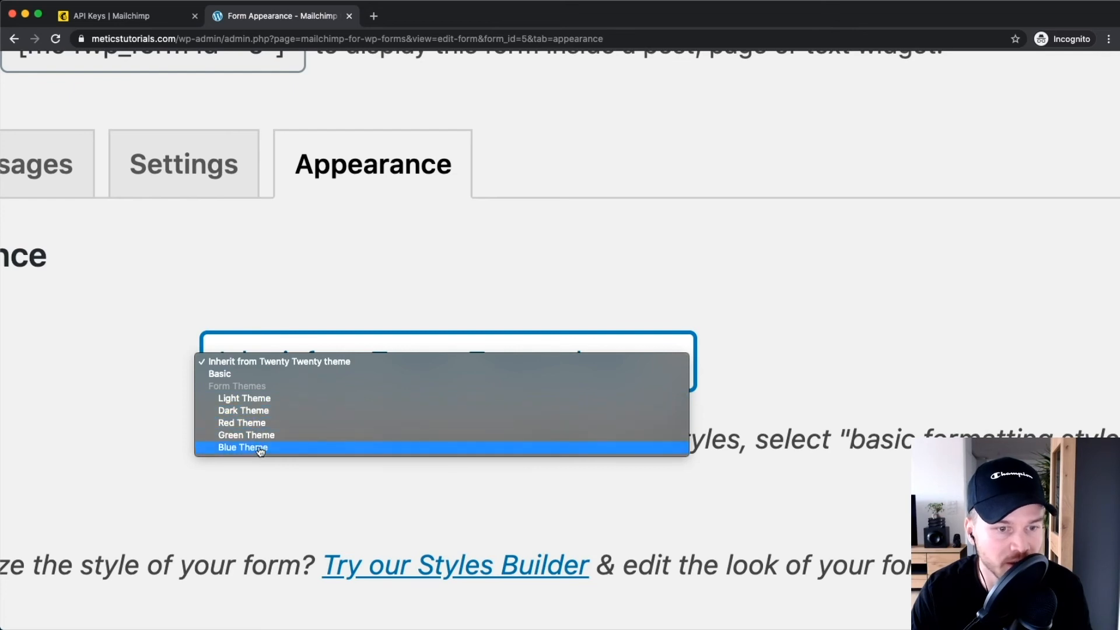
{"action": "left_click", "coordinate": [288, 362]}
{"action": "scroll", "coordinate": [329, 308], "scroll_direction": "down", "scroll_amount": 10}
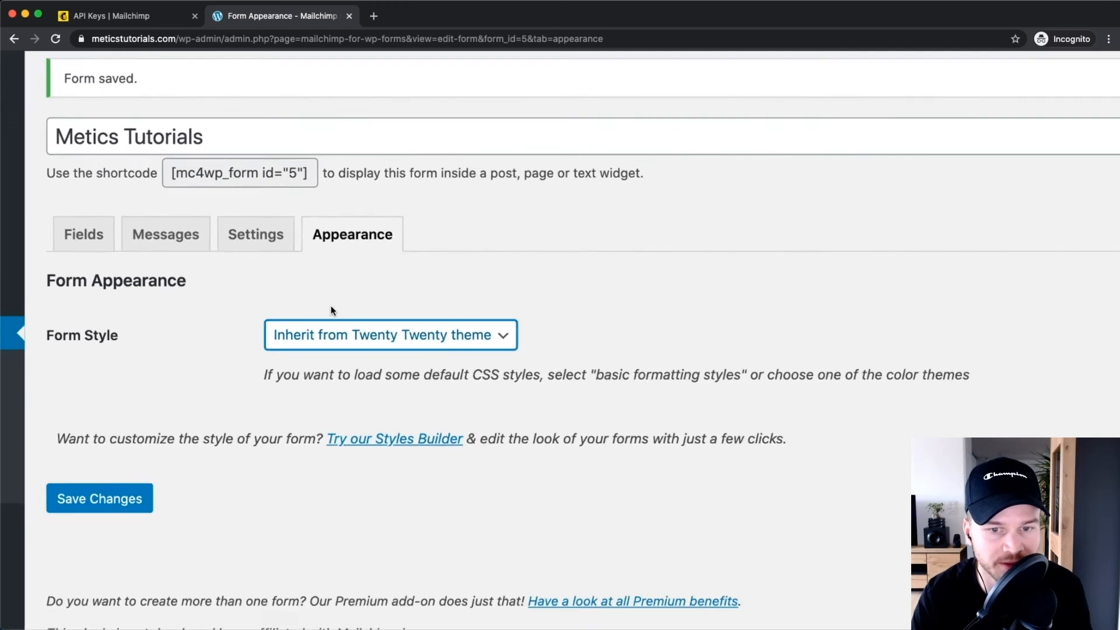
{"action": "scroll", "coordinate": [333, 311], "scroll_direction": "left", "scroll_amount": 1}
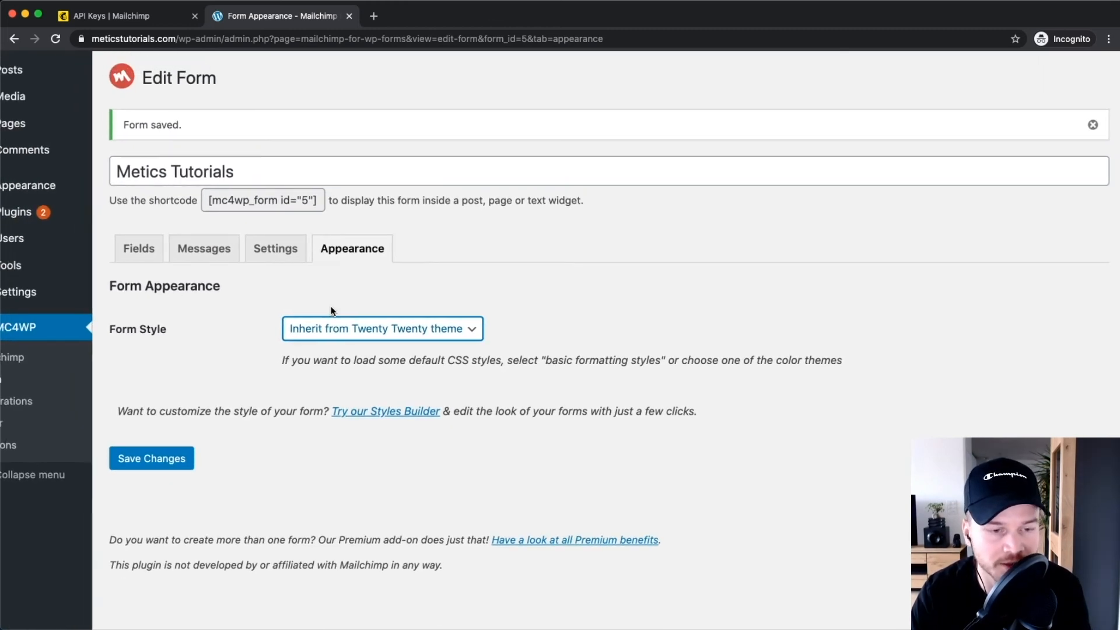
{"action": "scroll", "coordinate": [282, 398], "scroll_direction": "down", "scroll_amount": 3}
{"action": "left_click", "coordinate": [169, 443]}
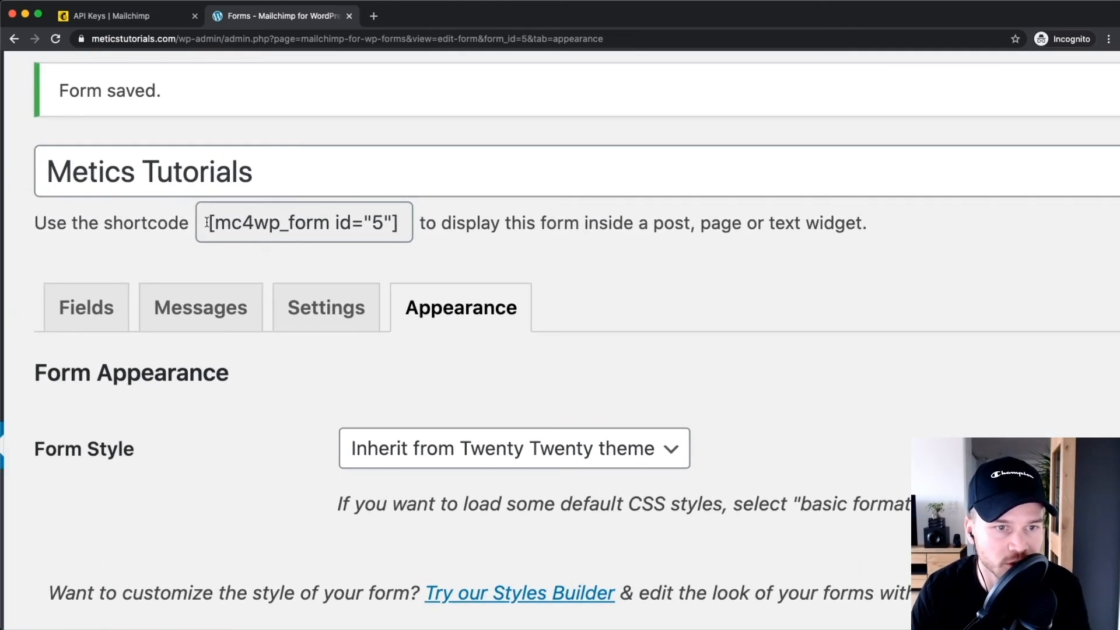
Select and copy the form shortcode [mc4wp_form id="5"].
{"action": "left_click_drag", "start_coordinate": [198, 226], "coordinate": [231, 227]}
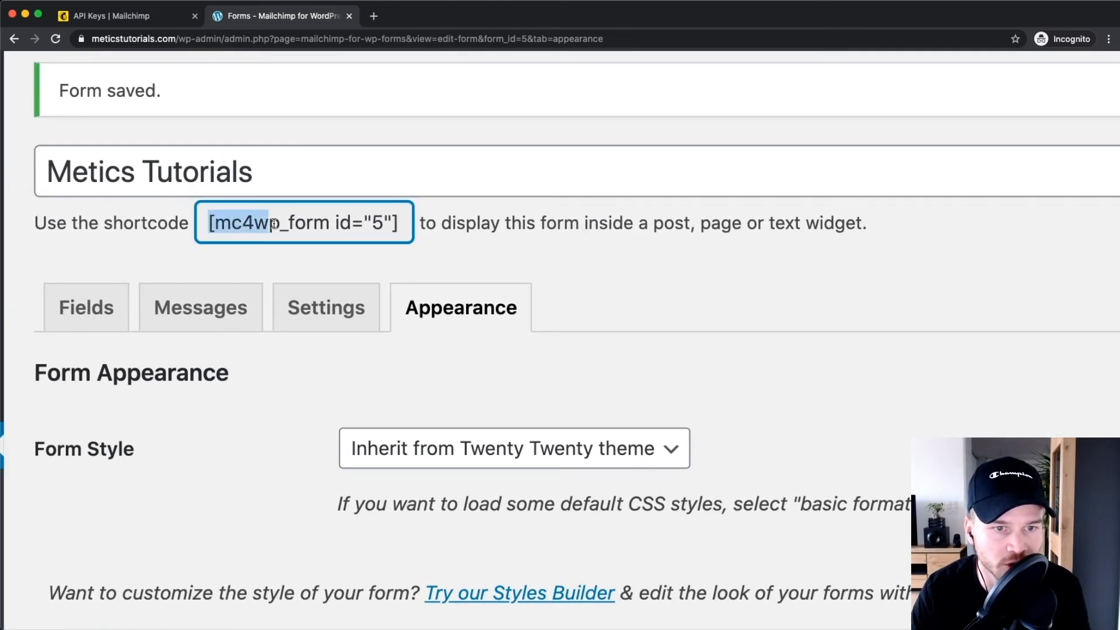
{"action": "triple_click", "coordinate": [275, 223]}
{"action": "right_click", "coordinate": [280, 221]}
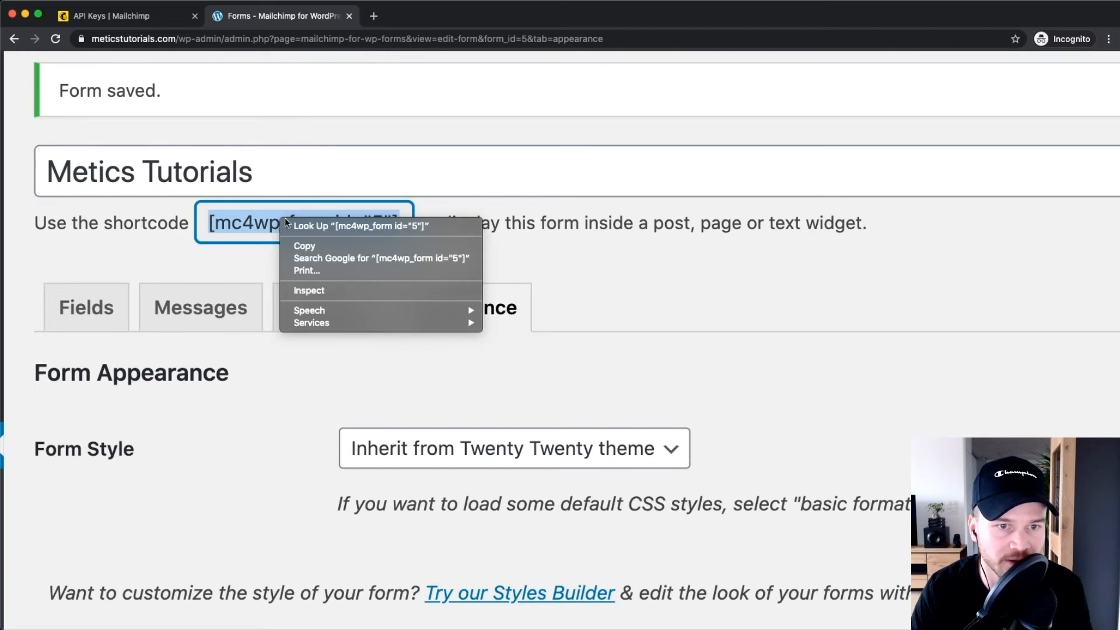
{"action": "left_click", "coordinate": [319, 241]}
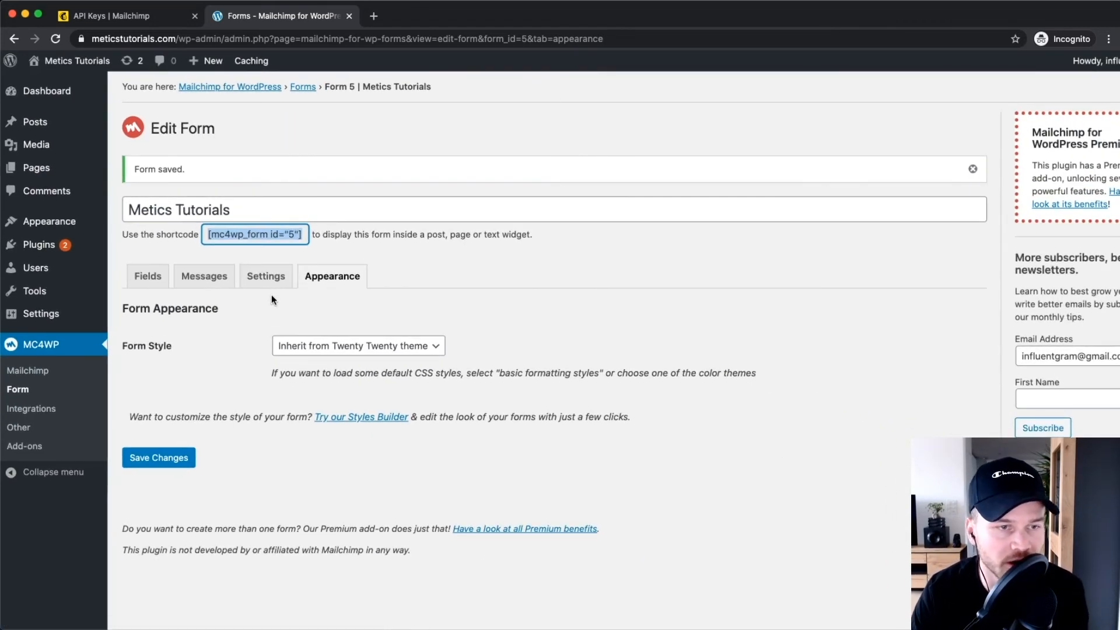
Open the 'Hello world!' post from All Posts and add an empty paragraph below its welcome text.
{"action": "mouse_move", "coordinate": [44, 123]}
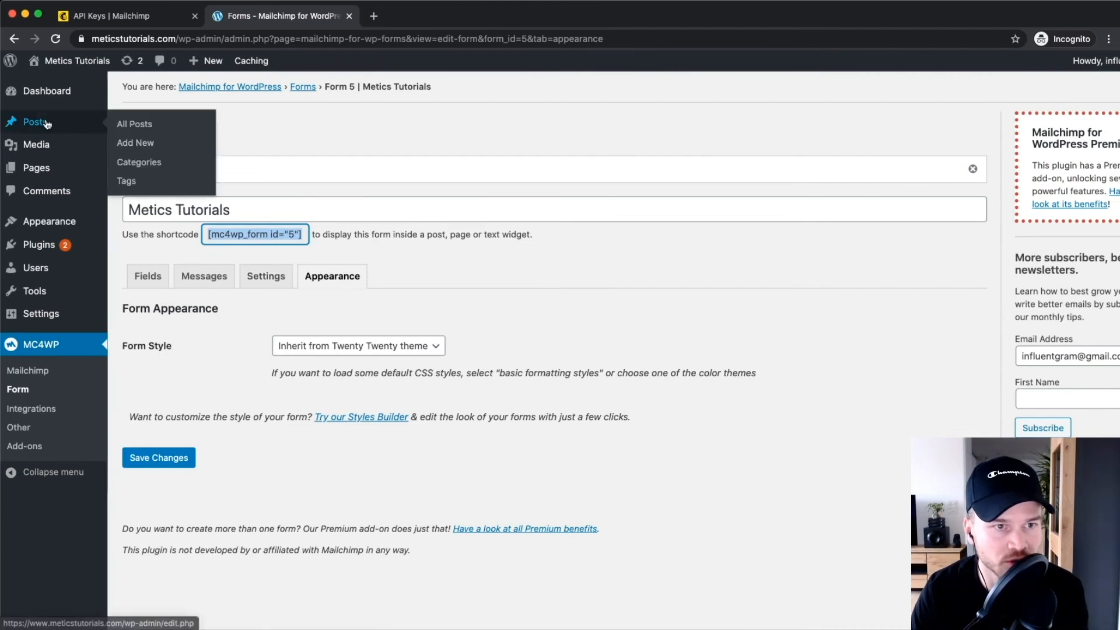
{"action": "left_click", "coordinate": [119, 124]}
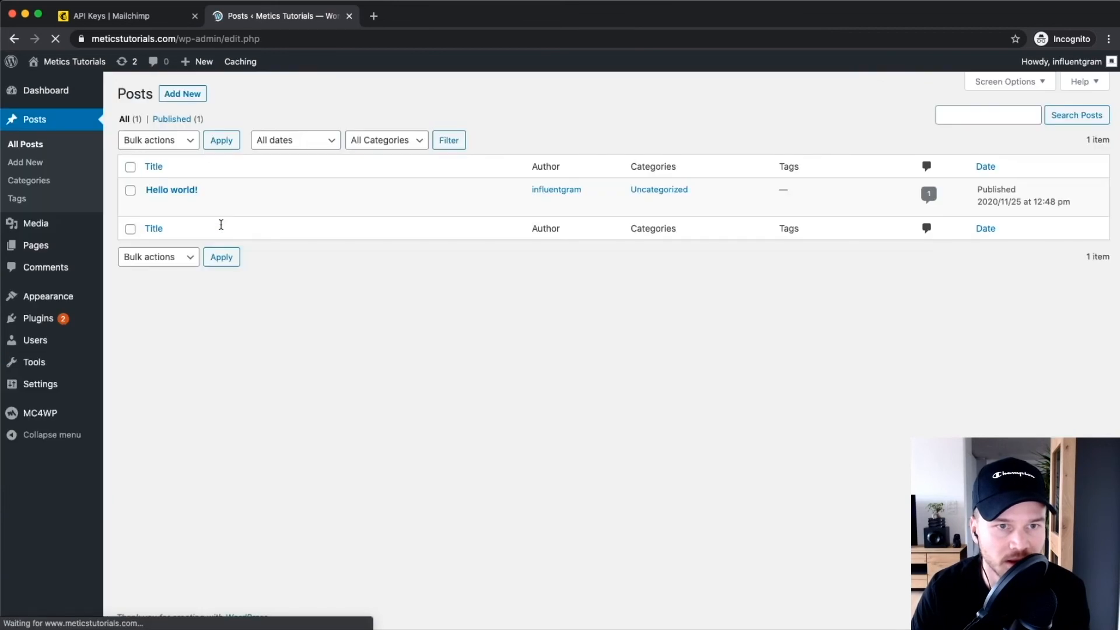
{"action": "left_click", "coordinate": [179, 192]}
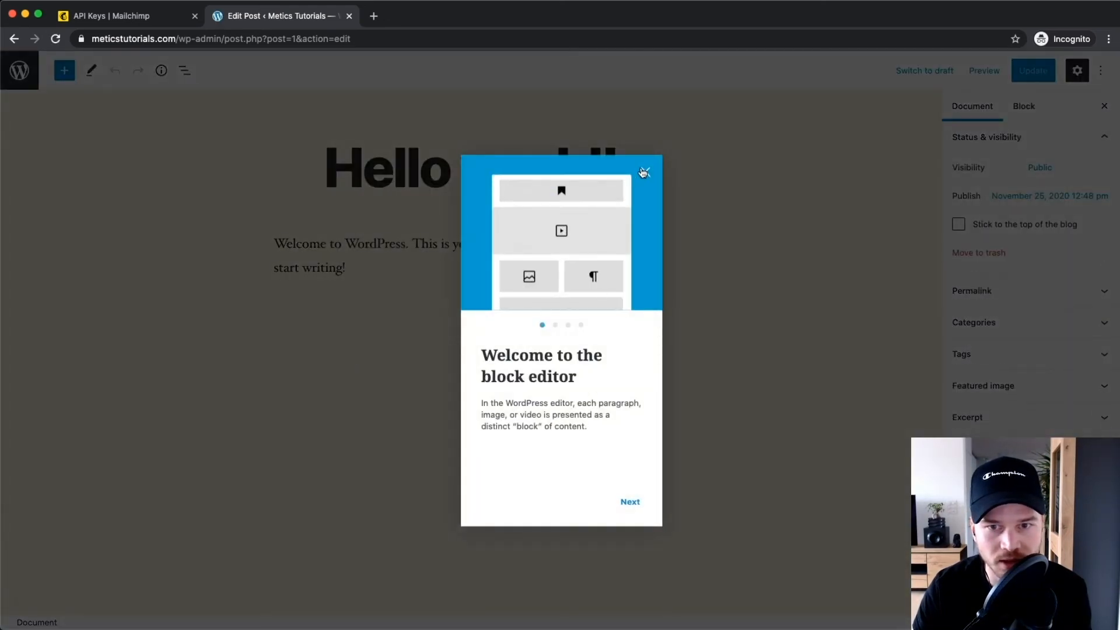
{"action": "left_click", "coordinate": [643, 172]}
{"action": "left_click", "coordinate": [421, 309]}
{"action": "key", "text": "Return"}
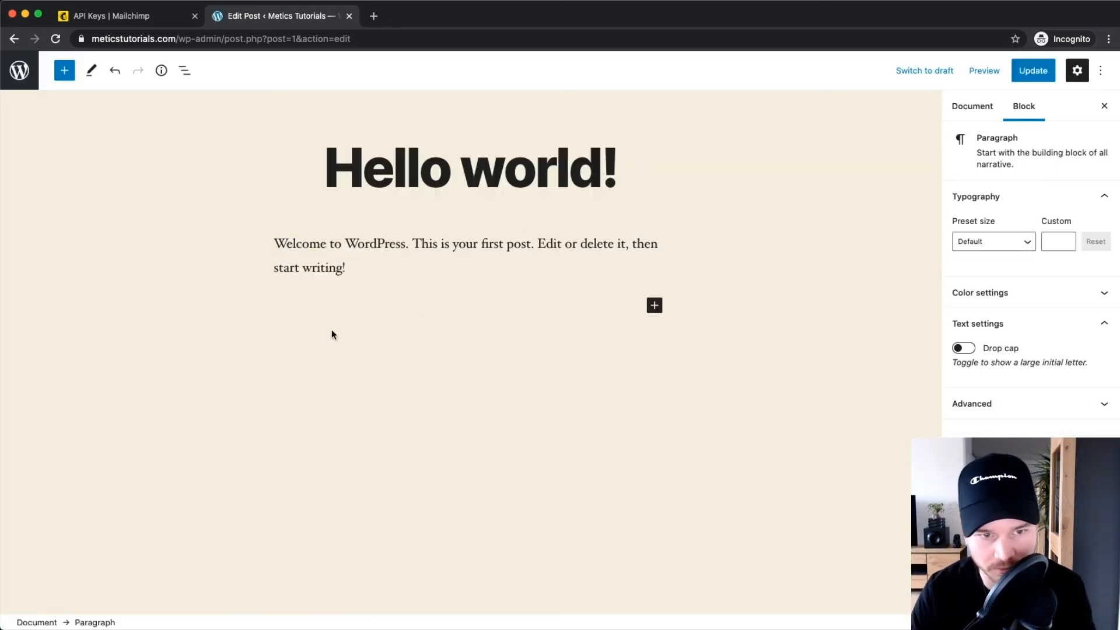
{"action": "right_click", "coordinate": [294, 306]}
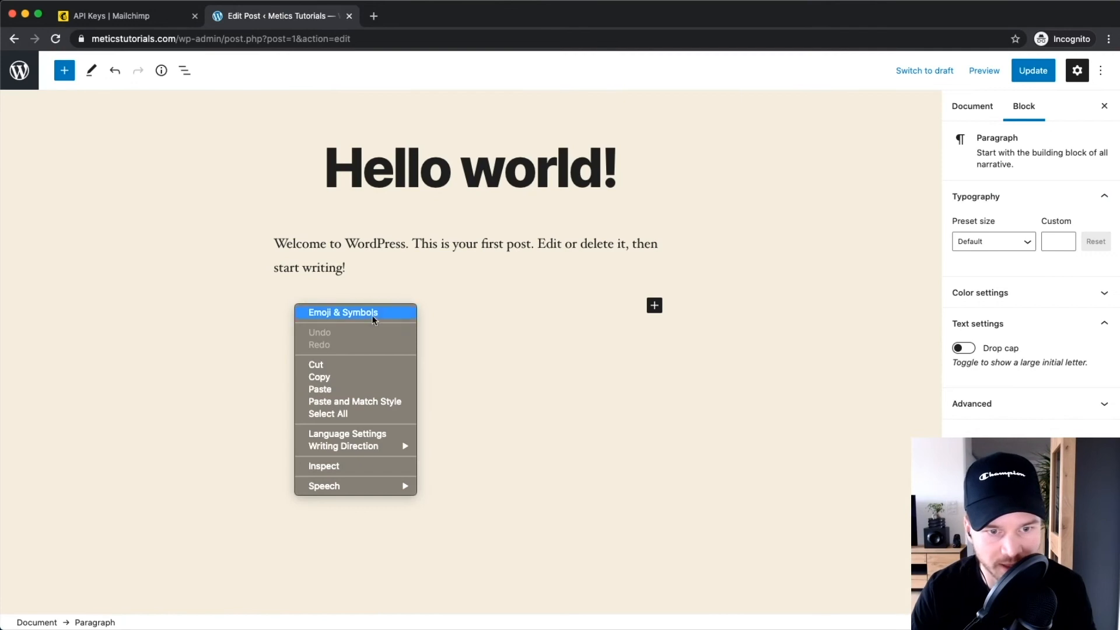
Paste the [mc4wp_form id="5"] shortcode into the empty paragraph and update the post.
{"action": "left_click", "coordinate": [361, 383]}
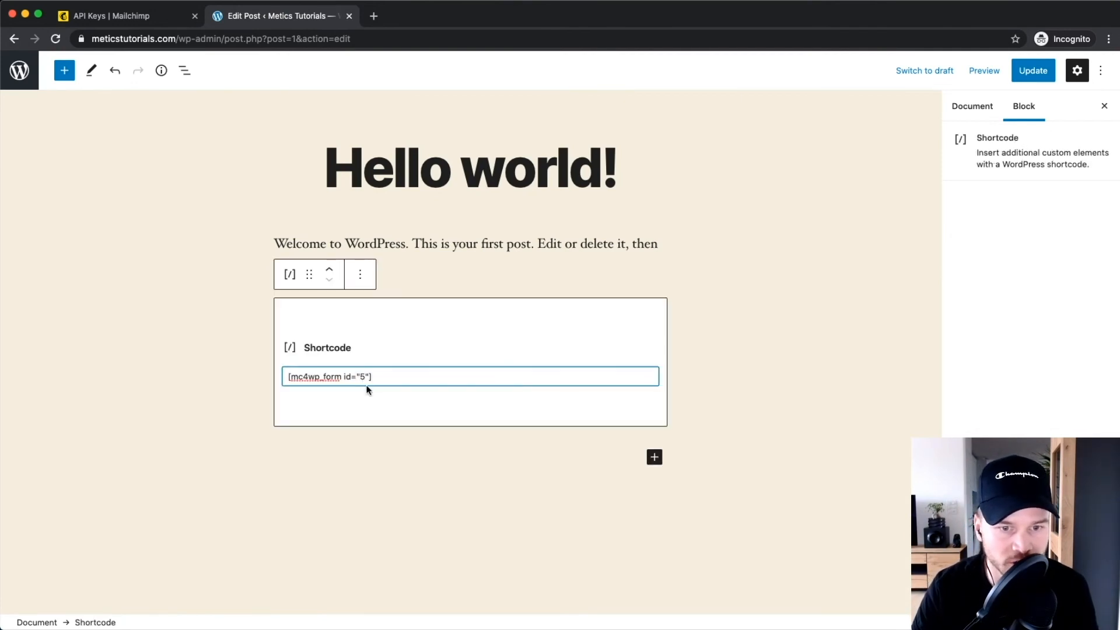
{"action": "left_click", "coordinate": [1030, 72]}
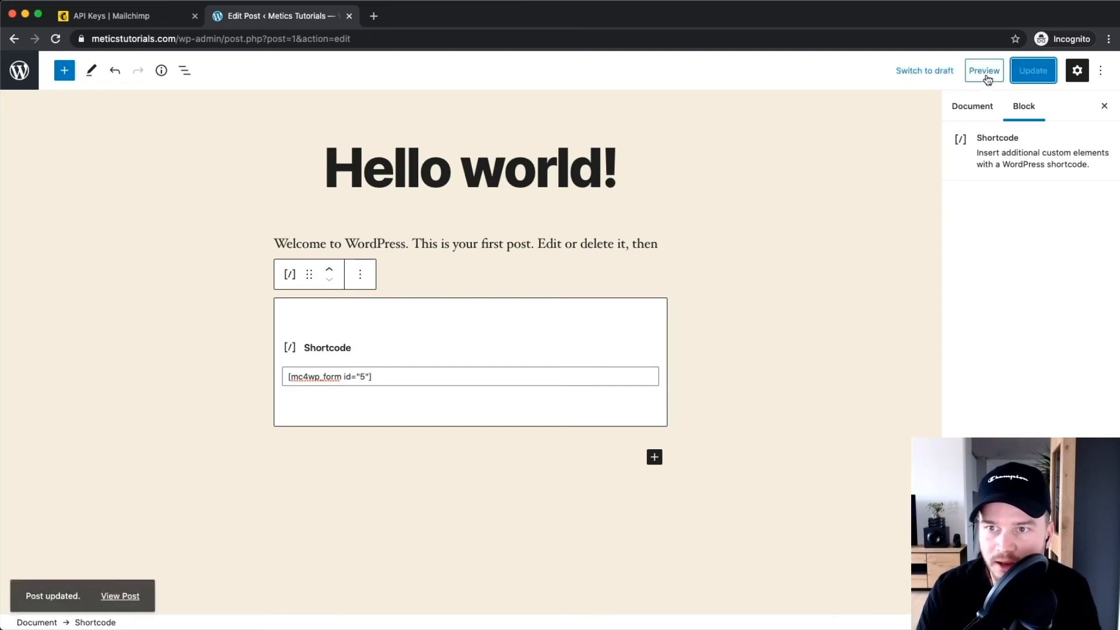
{"action": "left_click", "coordinate": [984, 73]}
Preview the post in a new tab and scroll down to the embedded signup form.
{"action": "left_click", "coordinate": [901, 190]}
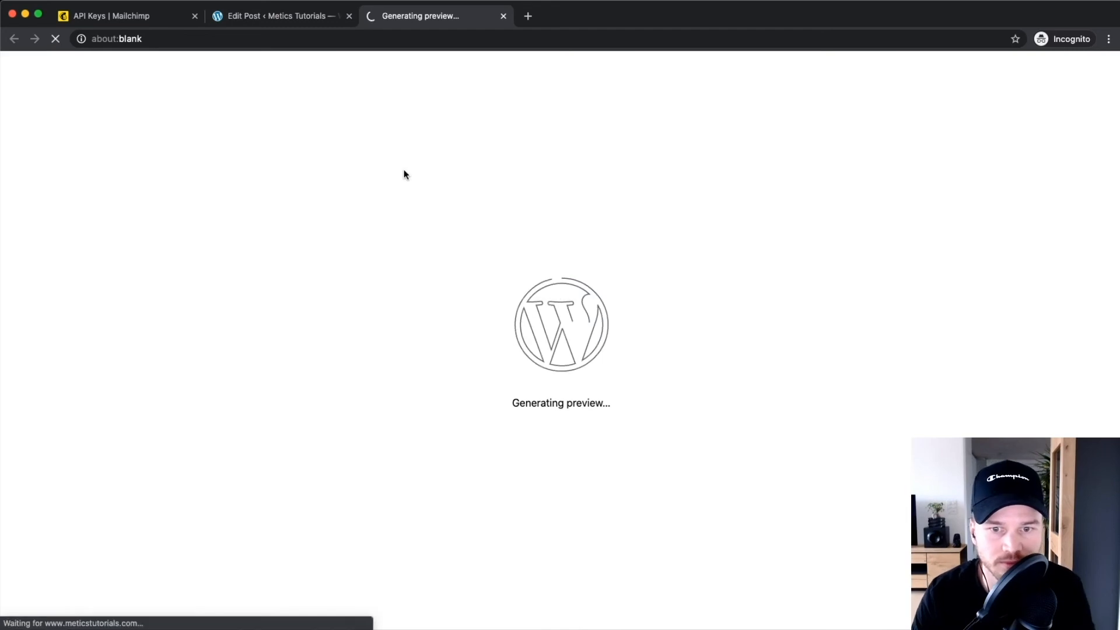
{"action": "scroll", "coordinate": [465, 290], "scroll_direction": "down", "scroll_amount": 5}
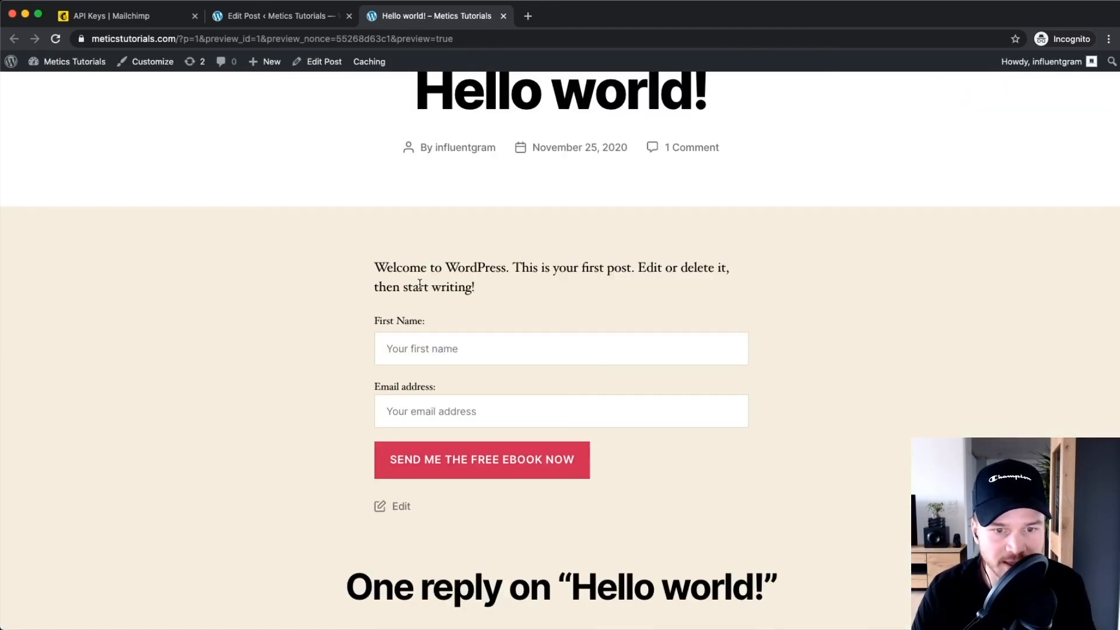
{"action": "scroll", "coordinate": [413, 266], "scroll_direction": "up", "scroll_amount": 5}
{"action": "scroll", "coordinate": [439, 292], "scroll_direction": "down", "scroll_amount": 4}
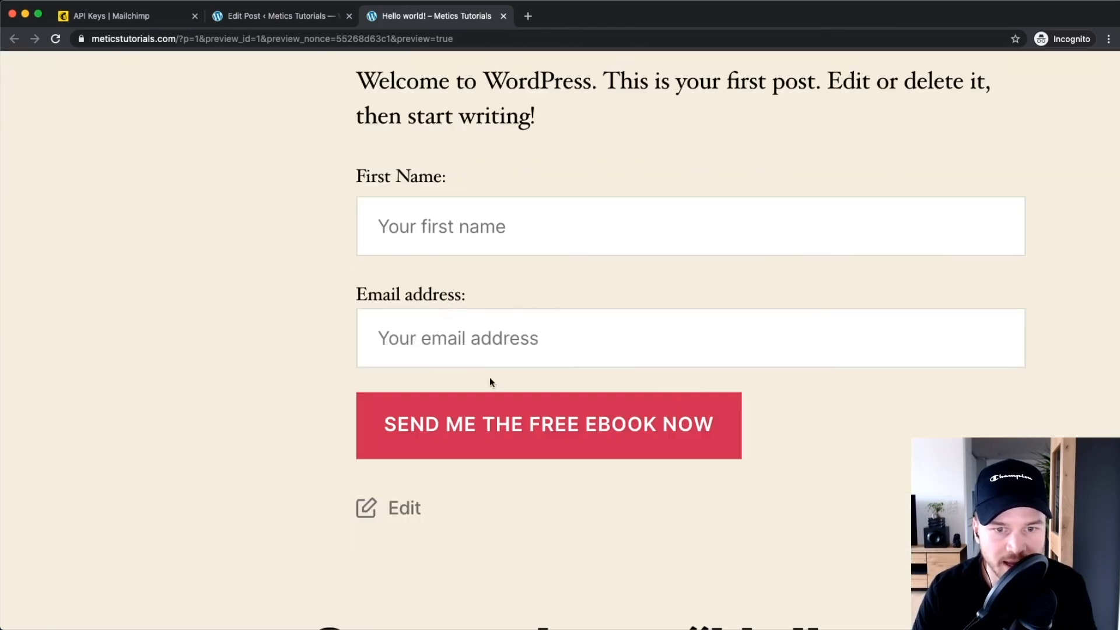
{"action": "scroll", "coordinate": [489, 377], "scroll_direction": "down", "scroll_amount": 5}
{"action": "scroll", "coordinate": [520, 315], "scroll_direction": "down", "scroll_amount": 5}
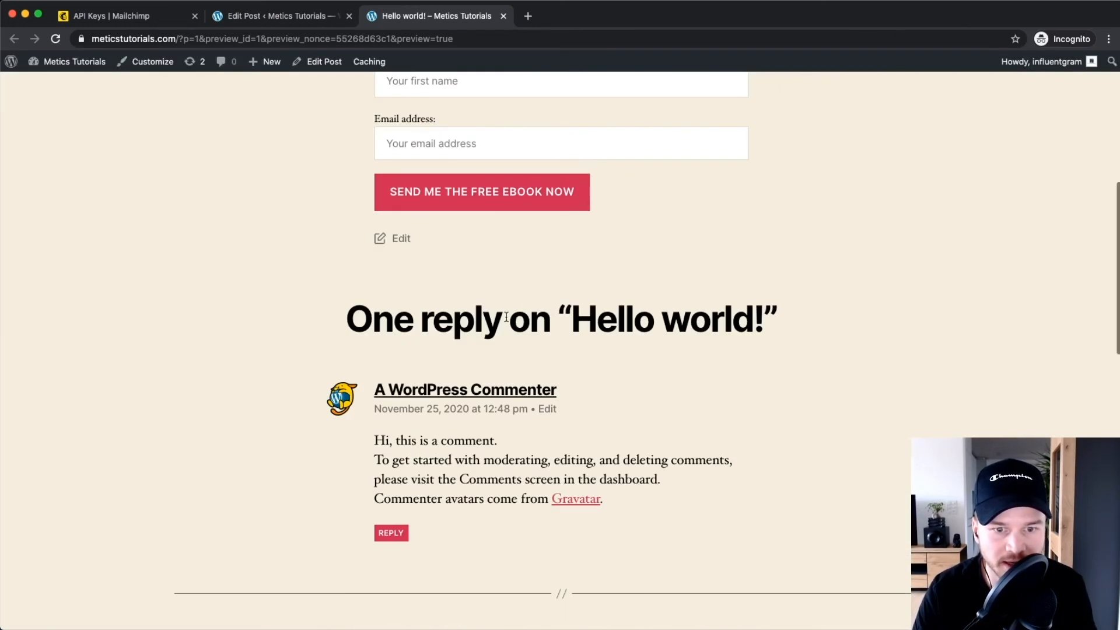
{"action": "scroll", "coordinate": [505, 316], "scroll_direction": "up", "scroll_amount": 4}
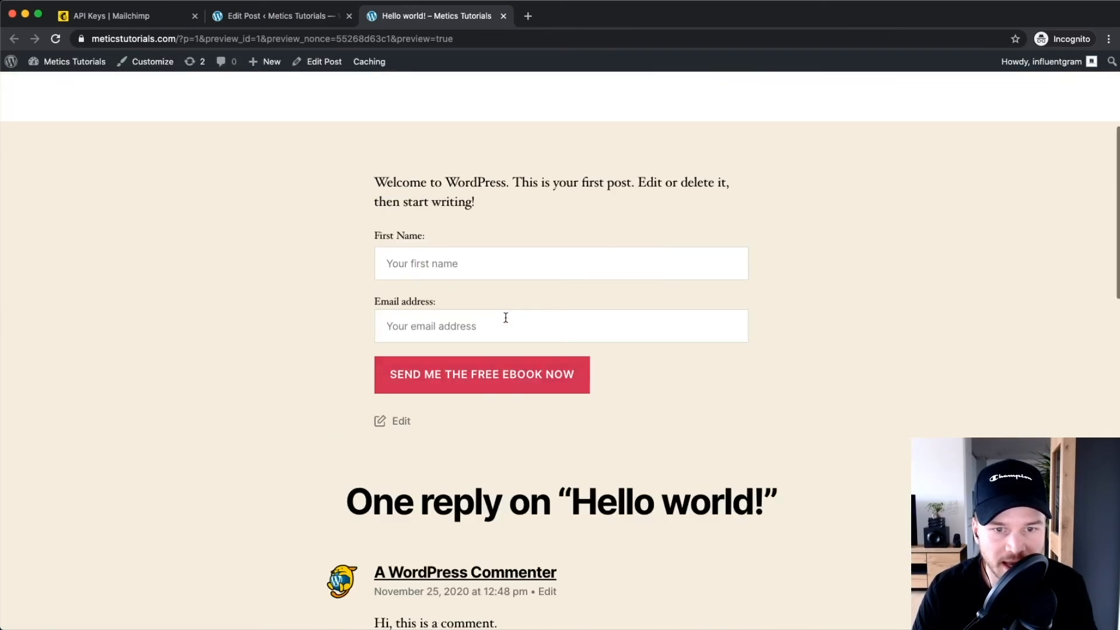
{"action": "left_click", "coordinate": [432, 274]}
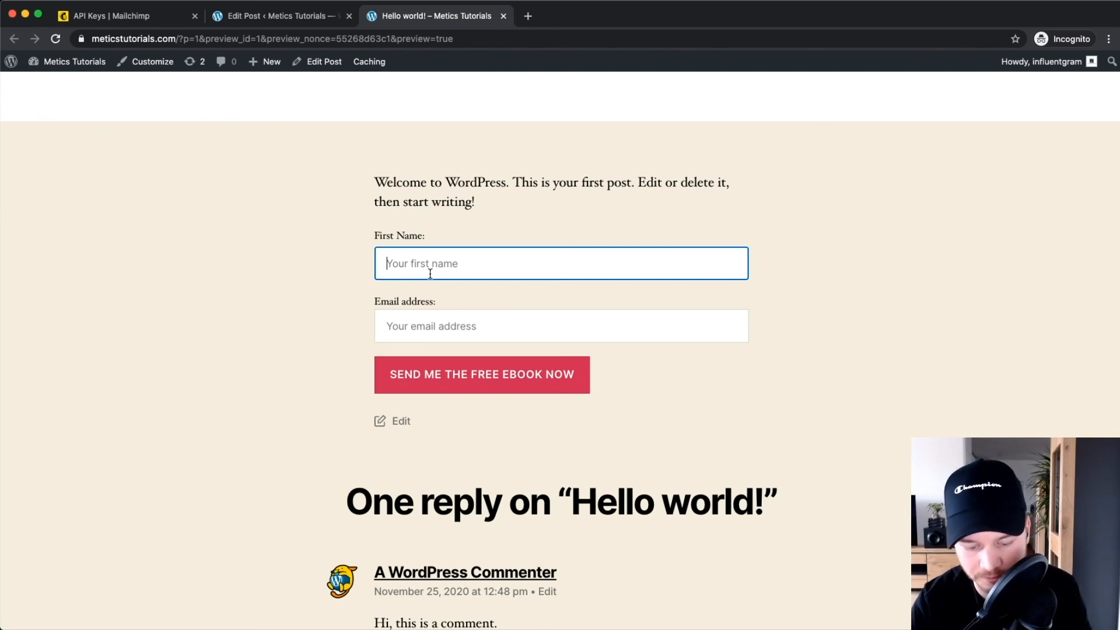
Enter a test first name and email address in the post's form and submit it.
{"action": "type", "text": "Sim"}
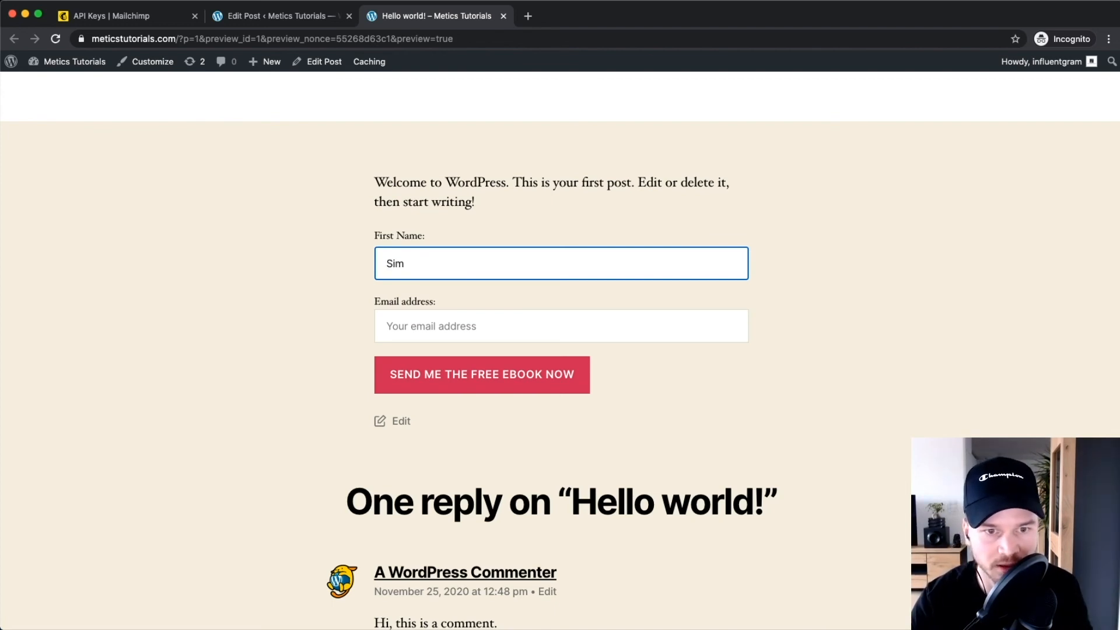
{"action": "type", "text": "io2"}
{"action": "key", "text": "Tab"}
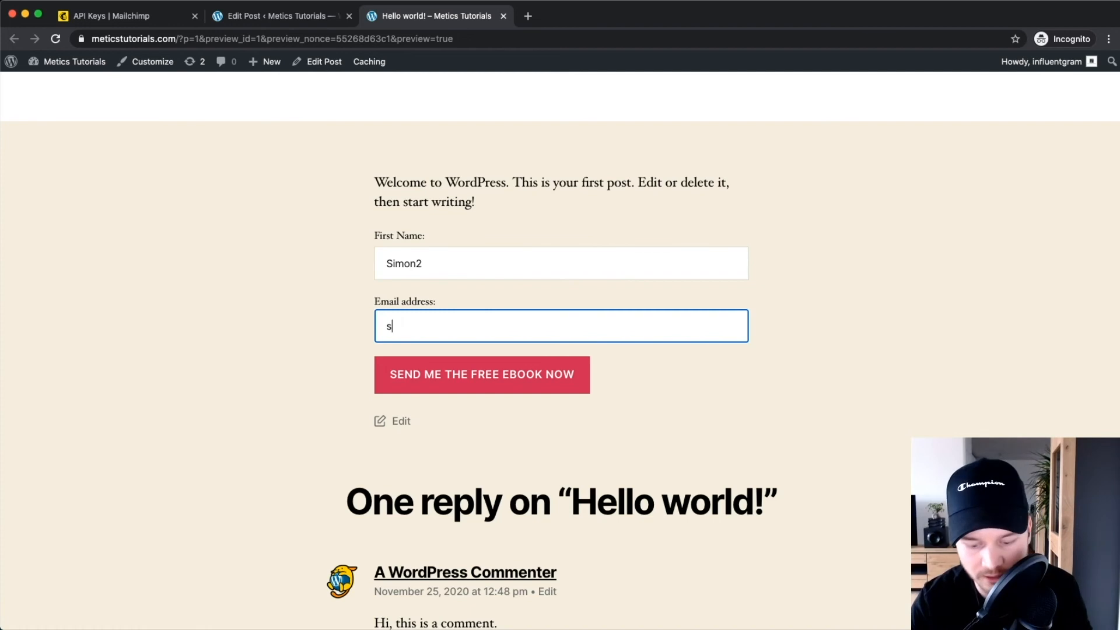
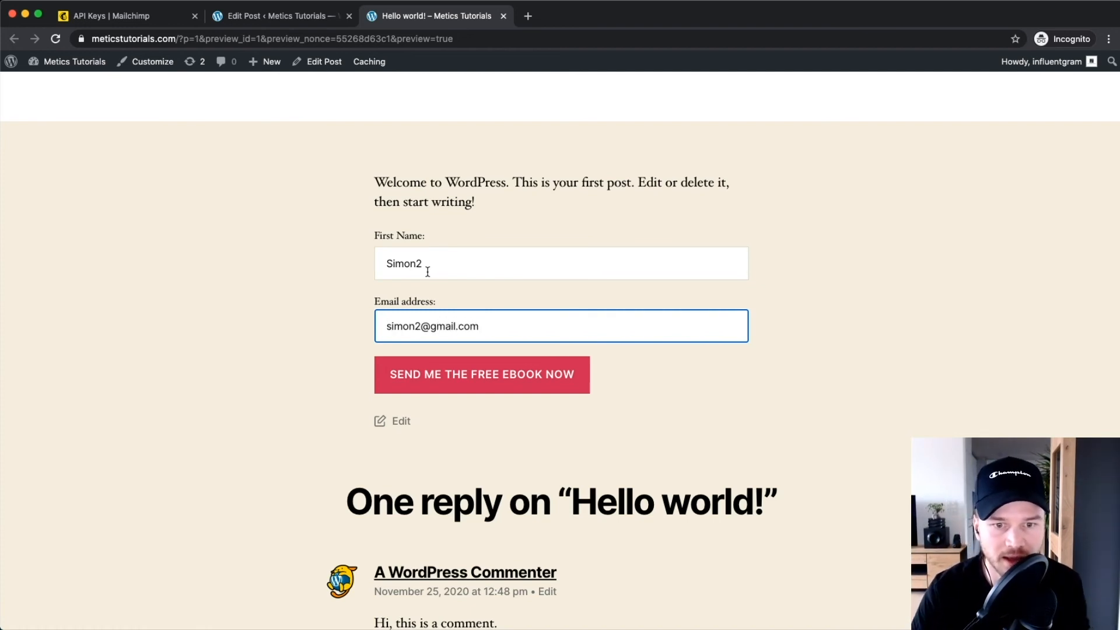
{"action": "left_click", "coordinate": [451, 379]}
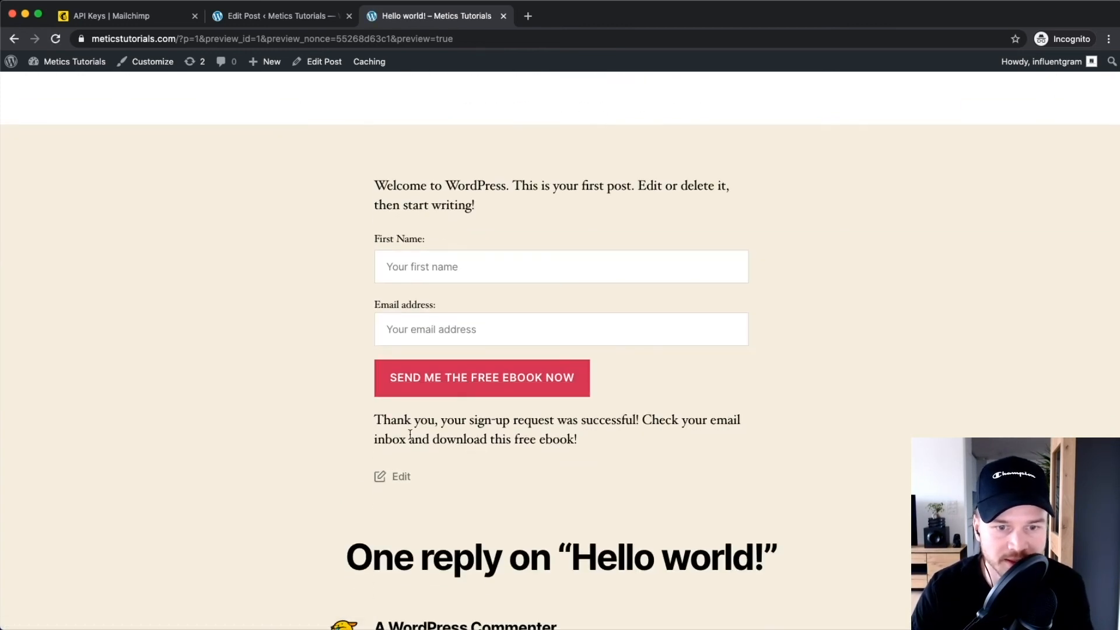
Highlight the sign-up success message, then restore the page to normal zoom.
{"action": "left_click_drag", "start_coordinate": [396, 421], "coordinate": [578, 439]}
{"action": "scroll", "coordinate": [586, 436], "scroll_direction": "up", "scroll_amount": 5}
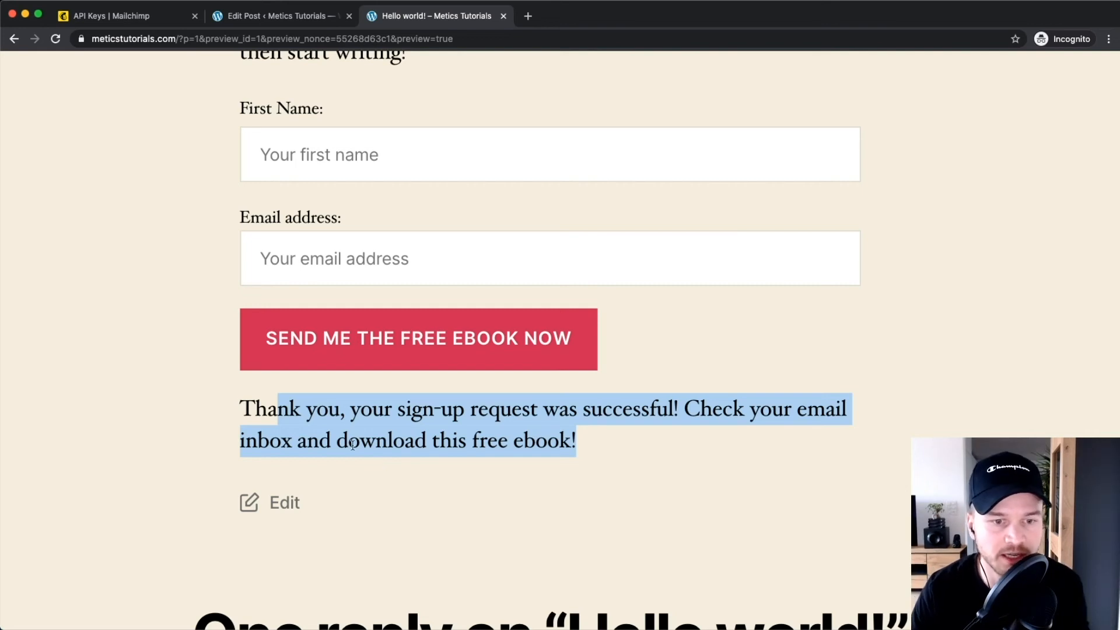
{"action": "left_click", "coordinate": [197, 439]}
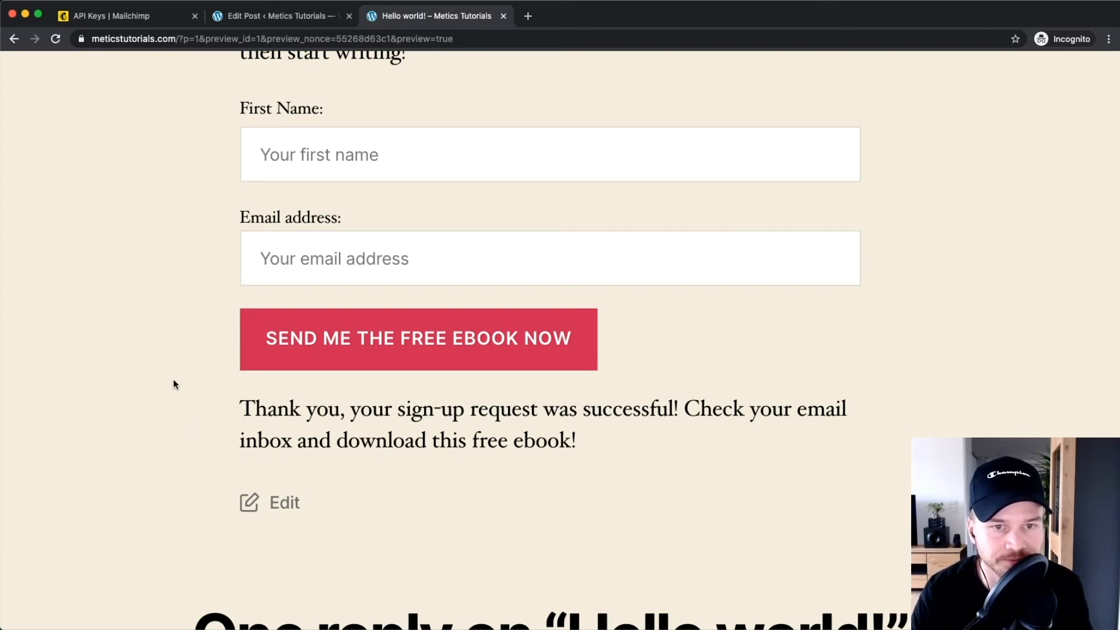
{"action": "key", "text": "super+0"}
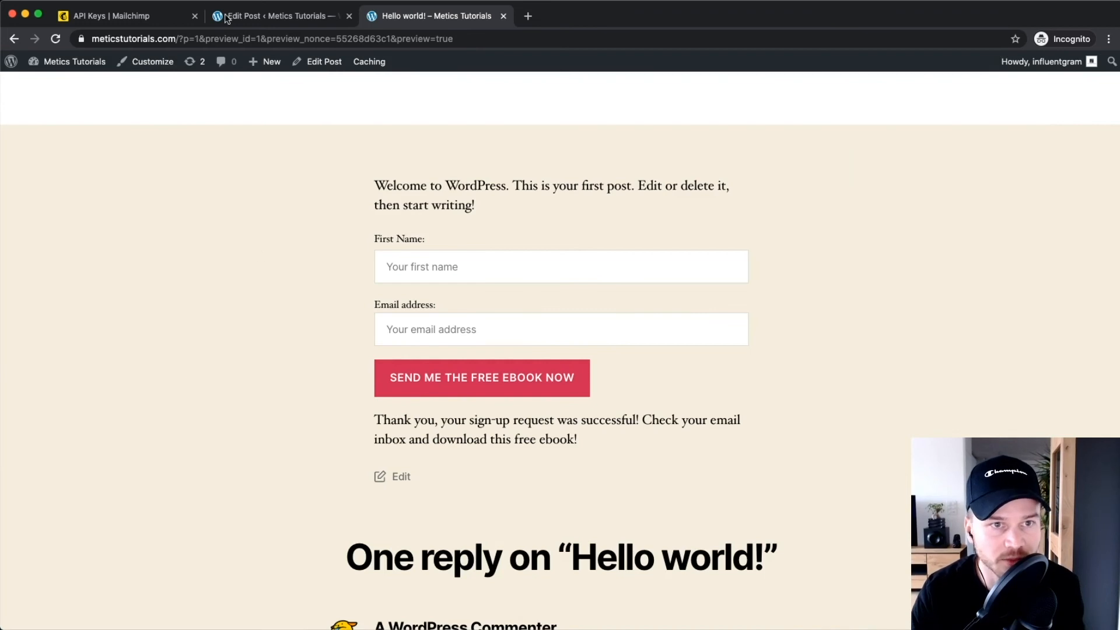
Open Appearance > Customize > Widgets > Footer #1, showing Search, Recent Posts and Recent Comments.
{"action": "left_click", "coordinate": [265, 17]}
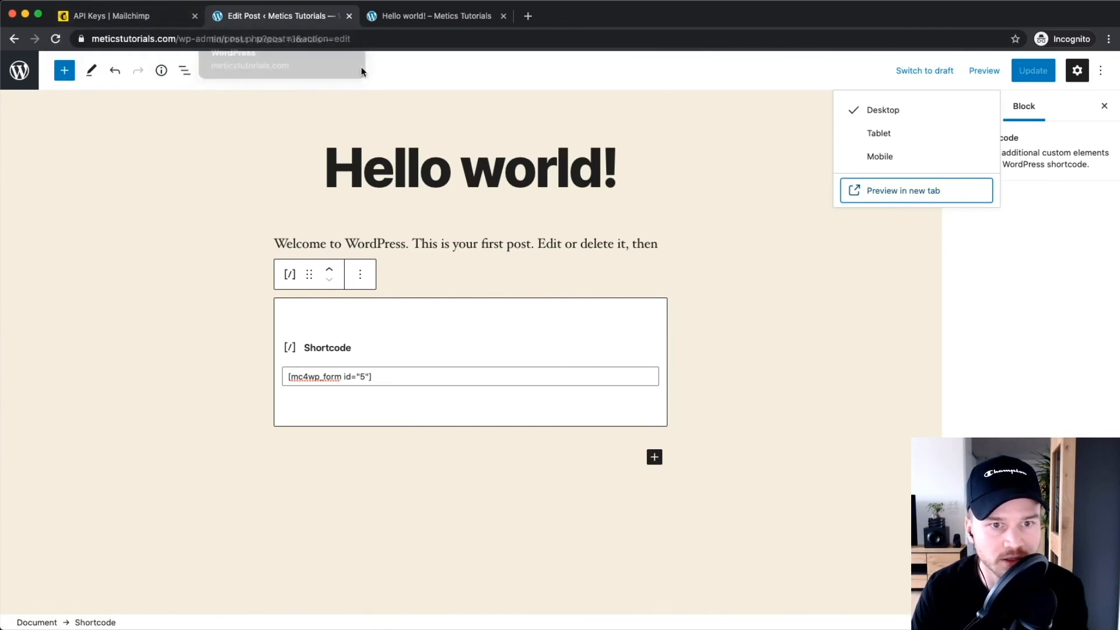
{"action": "left_click", "coordinate": [19, 70]}
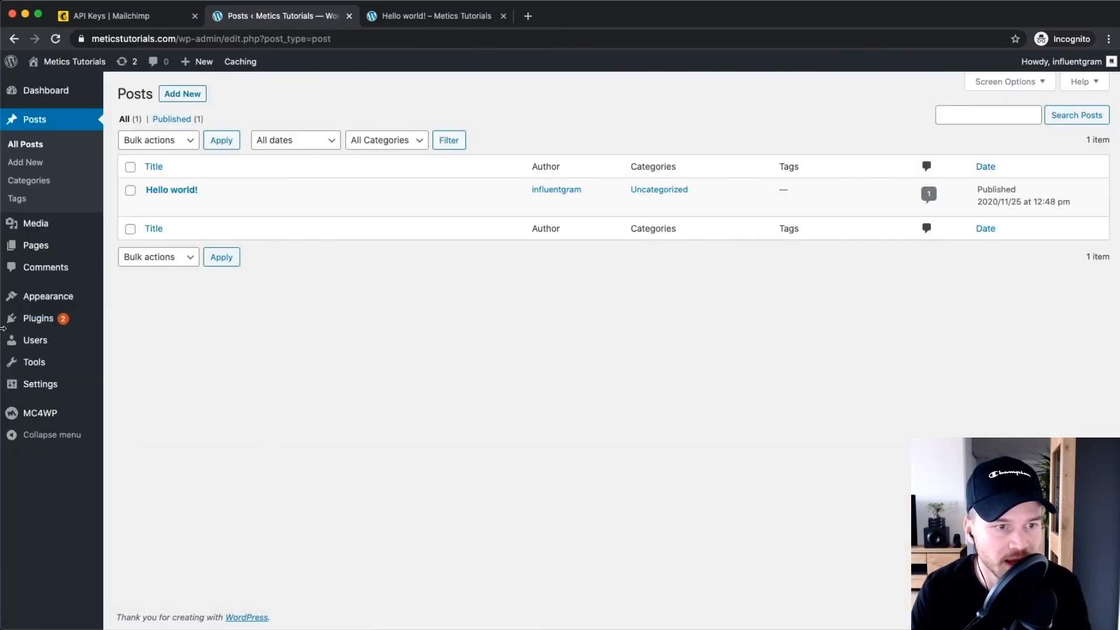
{"action": "mouse_move", "coordinate": [36, 297]}
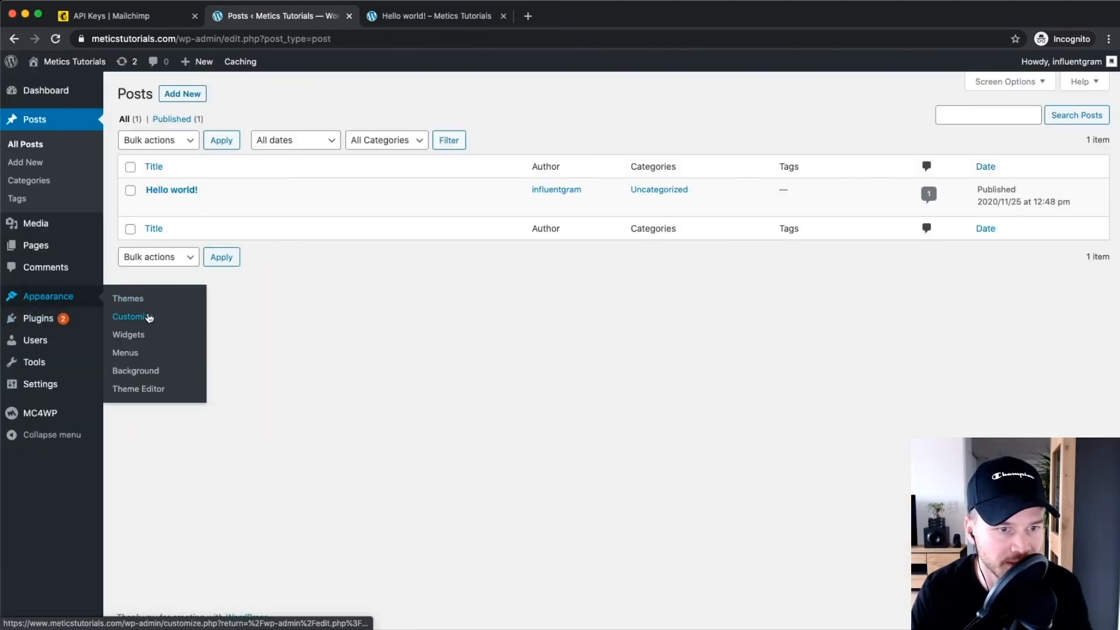
{"action": "left_click", "coordinate": [148, 319]}
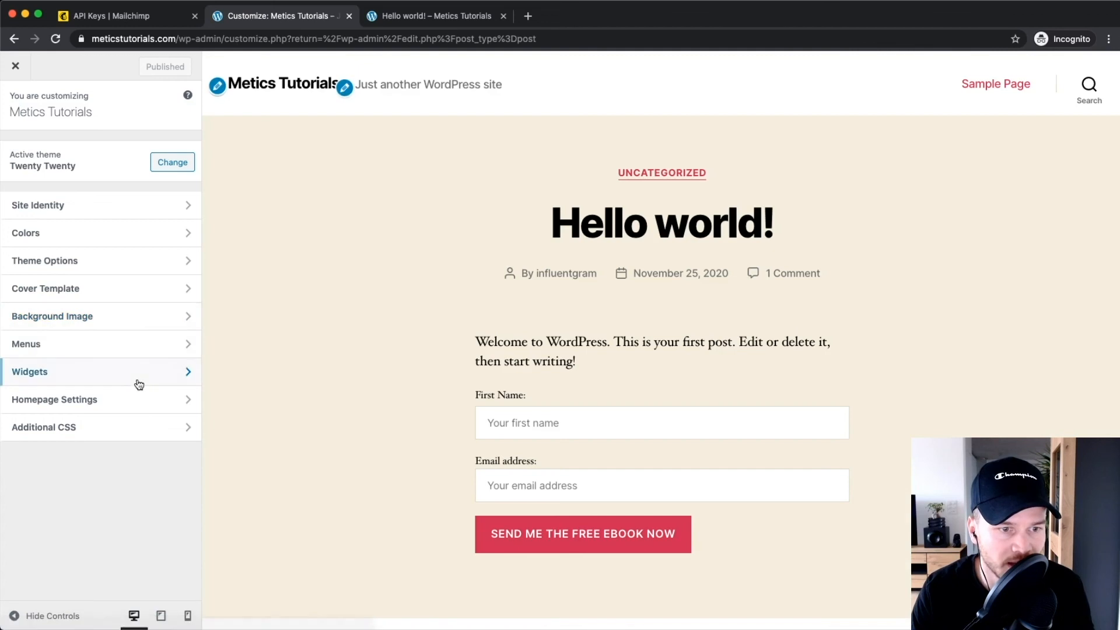
{"action": "left_click", "coordinate": [122, 376]}
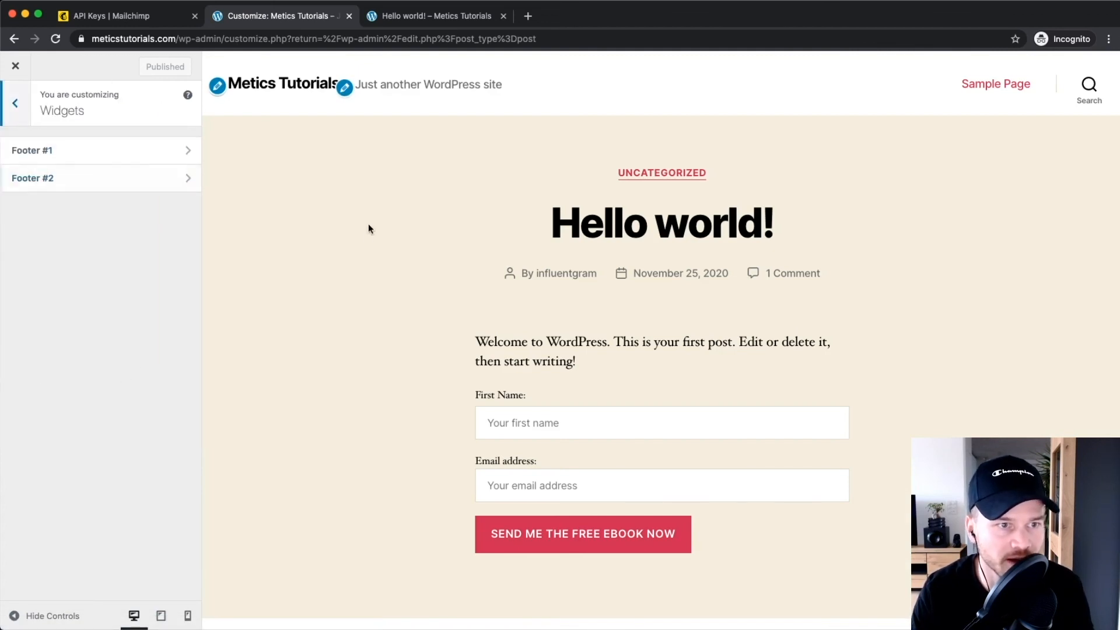
{"action": "scroll", "coordinate": [369, 228], "scroll_direction": "down", "scroll_amount": 15}
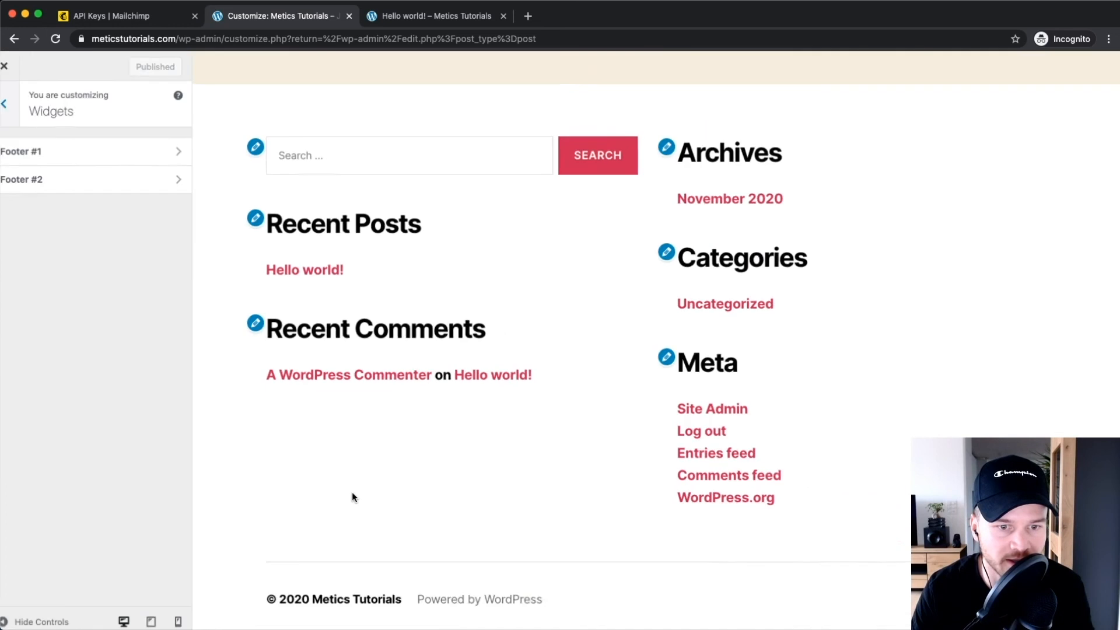
{"action": "left_click", "coordinate": [69, 156]}
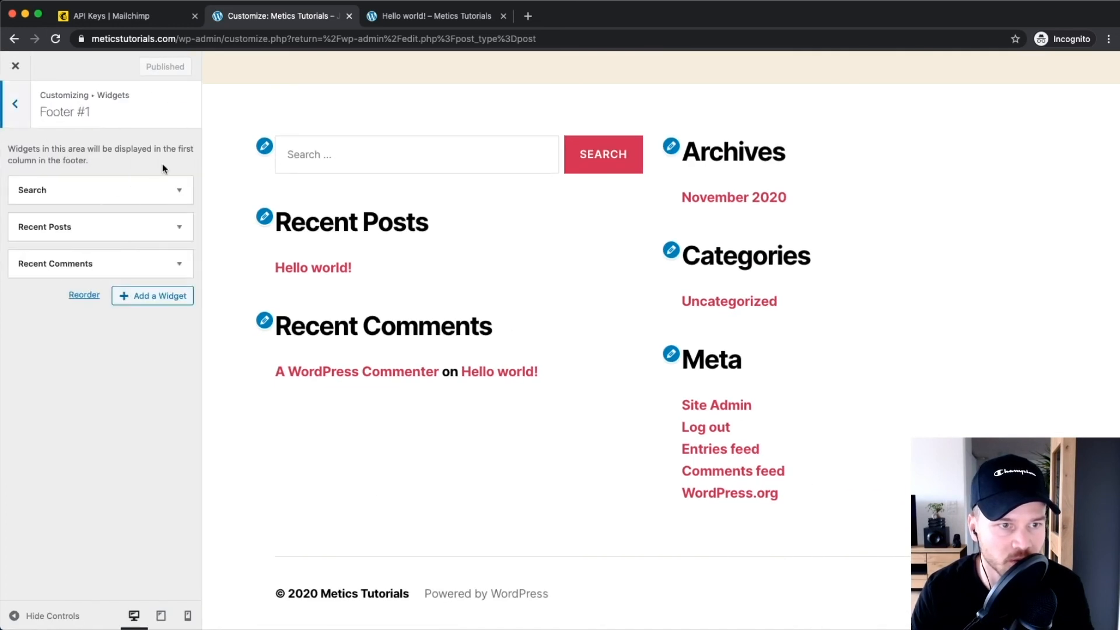
Add a Mailchimp Sign-Up Form to Footer #1, retitle 'Newsletter' to 'Get our free ebook!', and publish.
{"action": "left_click", "coordinate": [143, 302]}
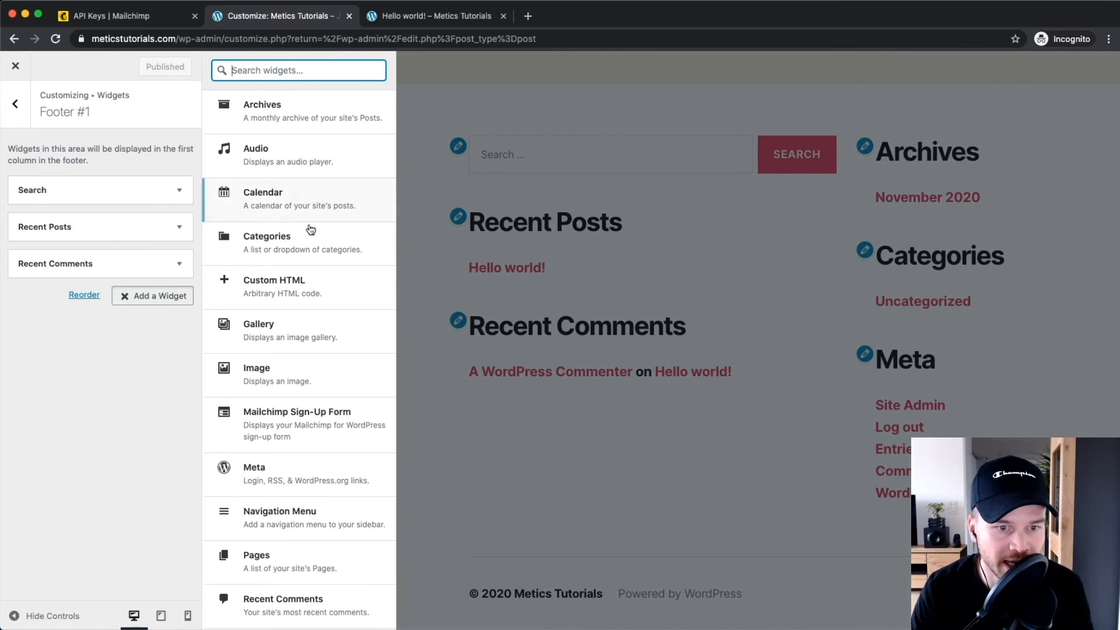
{"action": "left_click", "coordinate": [290, 435]}
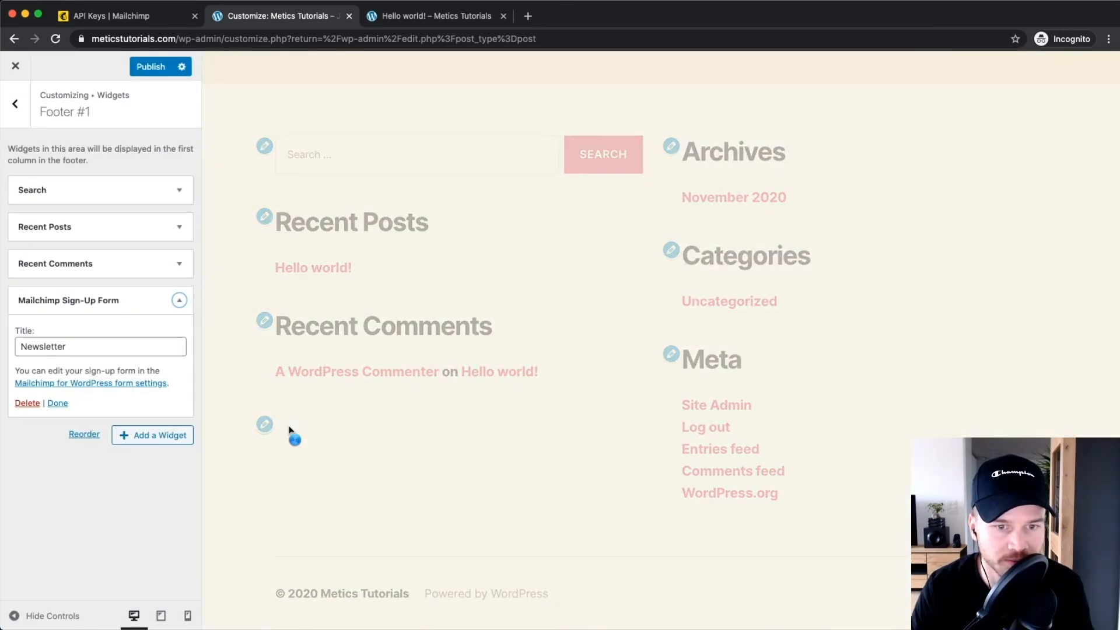
{"action": "scroll", "coordinate": [405, 348], "scroll_direction": "down", "scroll_amount": 3}
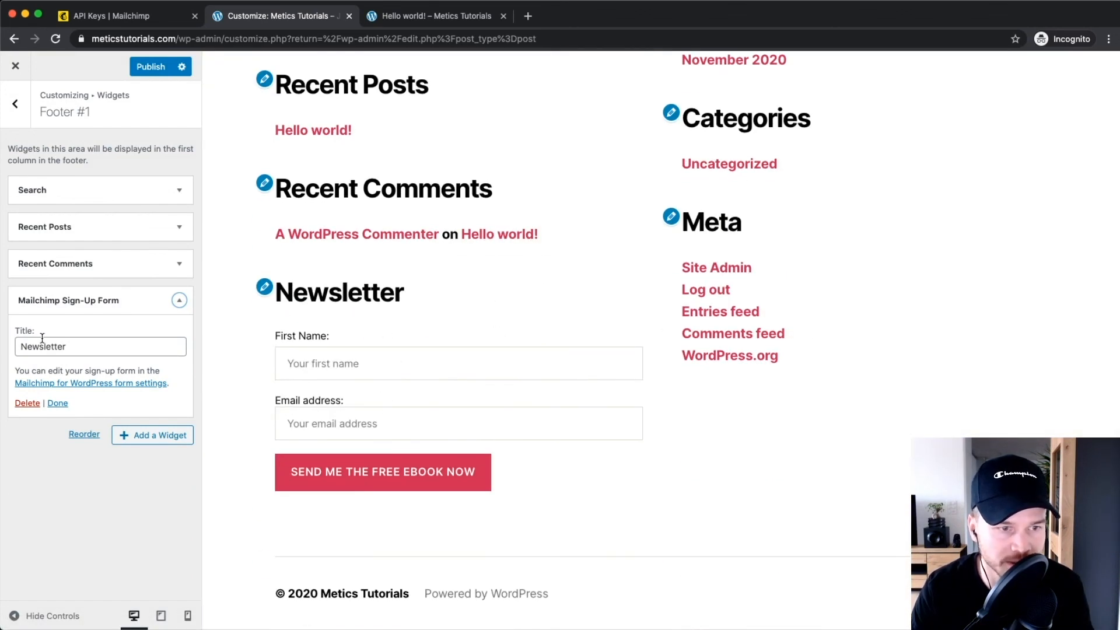
{"action": "left_click_drag", "start_coordinate": [71, 348], "coordinate": [23, 344]}
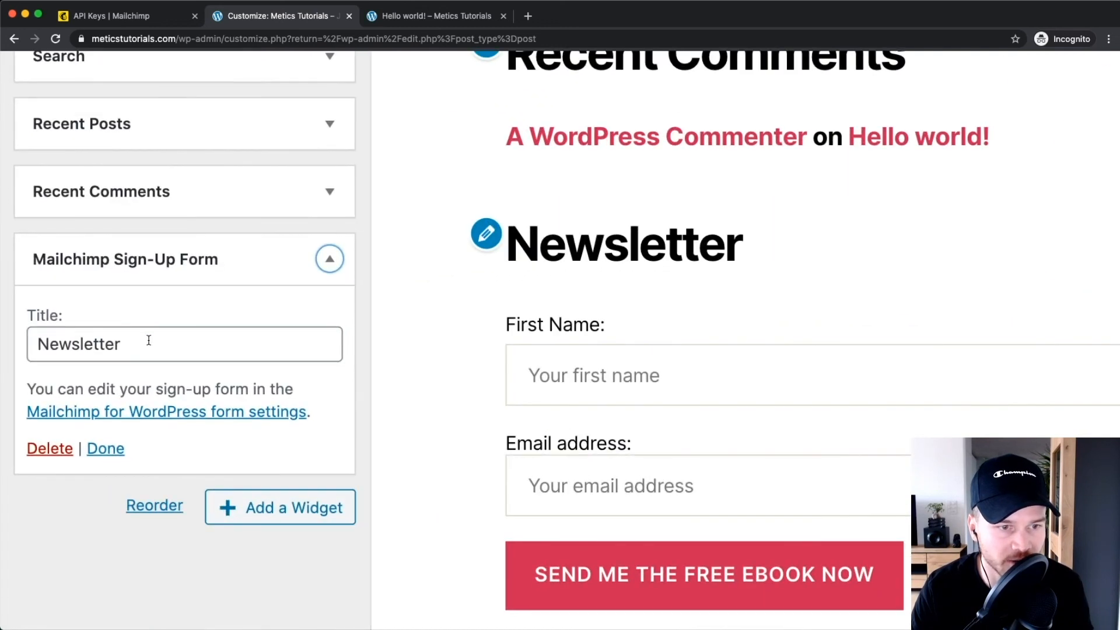
{"action": "type", "text": "Get our free eb"}
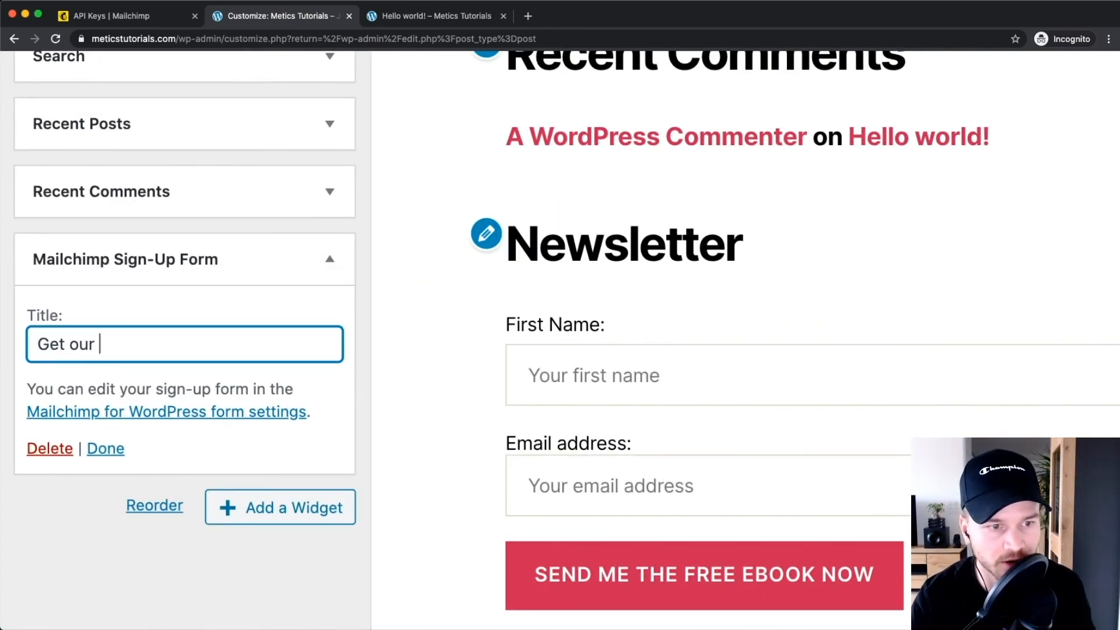
{"action": "type", "text": "ook!"}
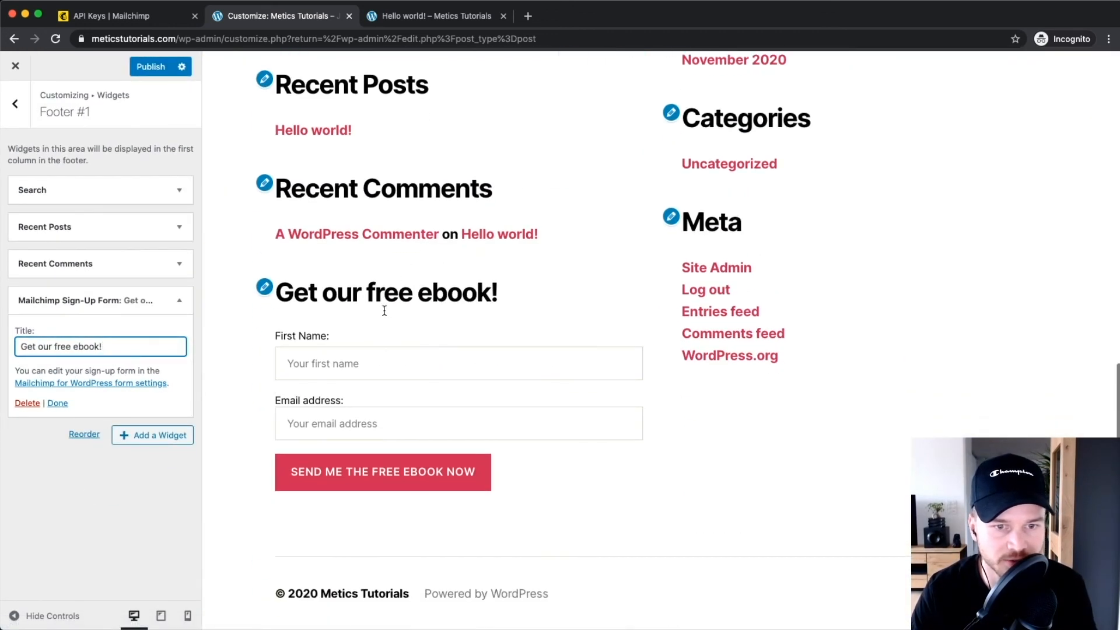
{"action": "left_click", "coordinate": [142, 519]}
{"action": "left_click", "coordinate": [309, 359]}
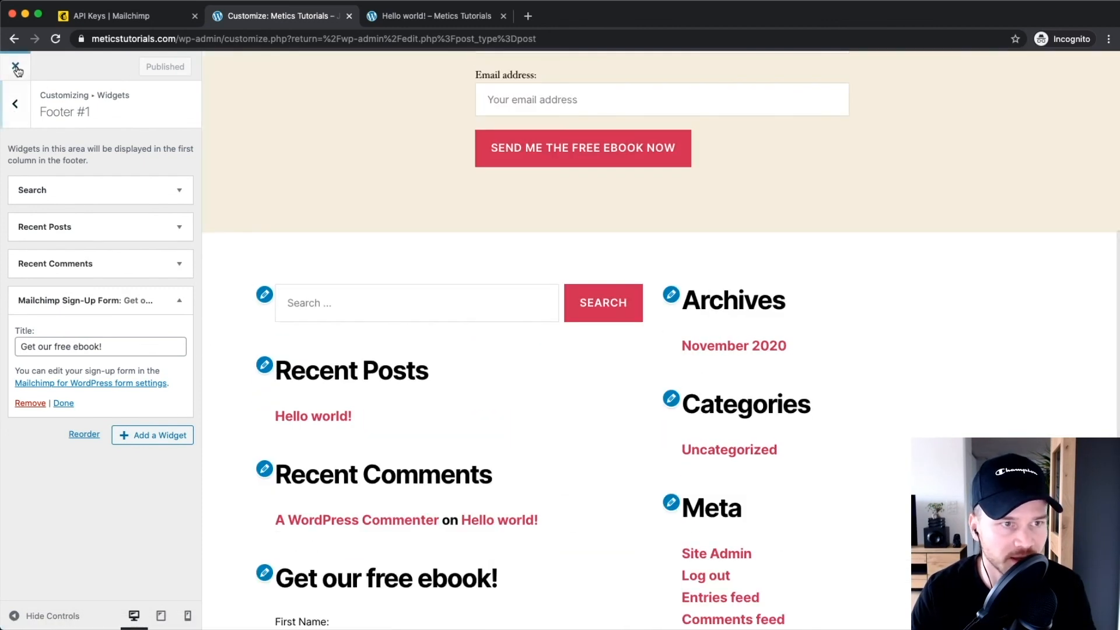
Close the customizer and open Visit Site in a new browser tab.
{"action": "left_click", "coordinate": [16, 68]}
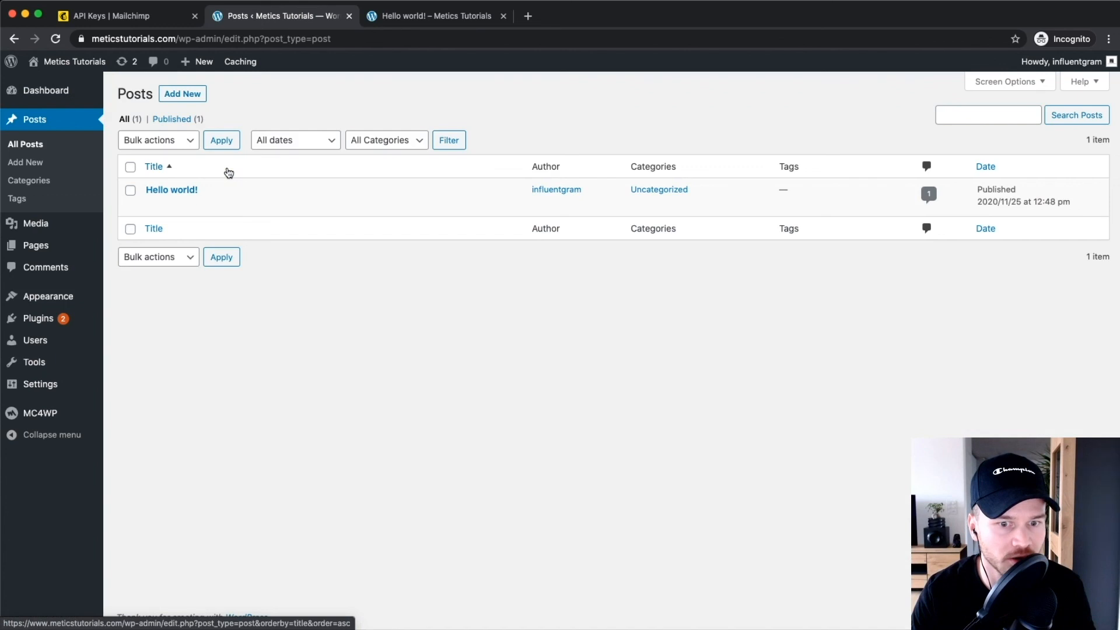
{"action": "mouse_move", "coordinate": [74, 61]}
{"action": "right_click", "coordinate": [75, 81]}
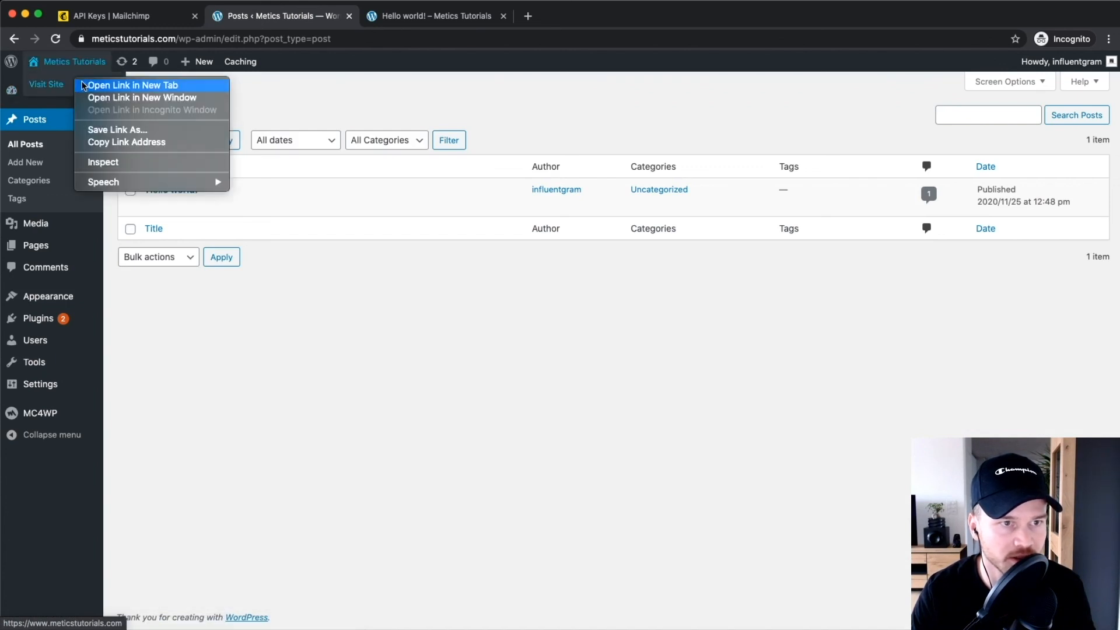
{"action": "left_click", "coordinate": [105, 86]}
{"action": "left_click", "coordinate": [561, 18]}
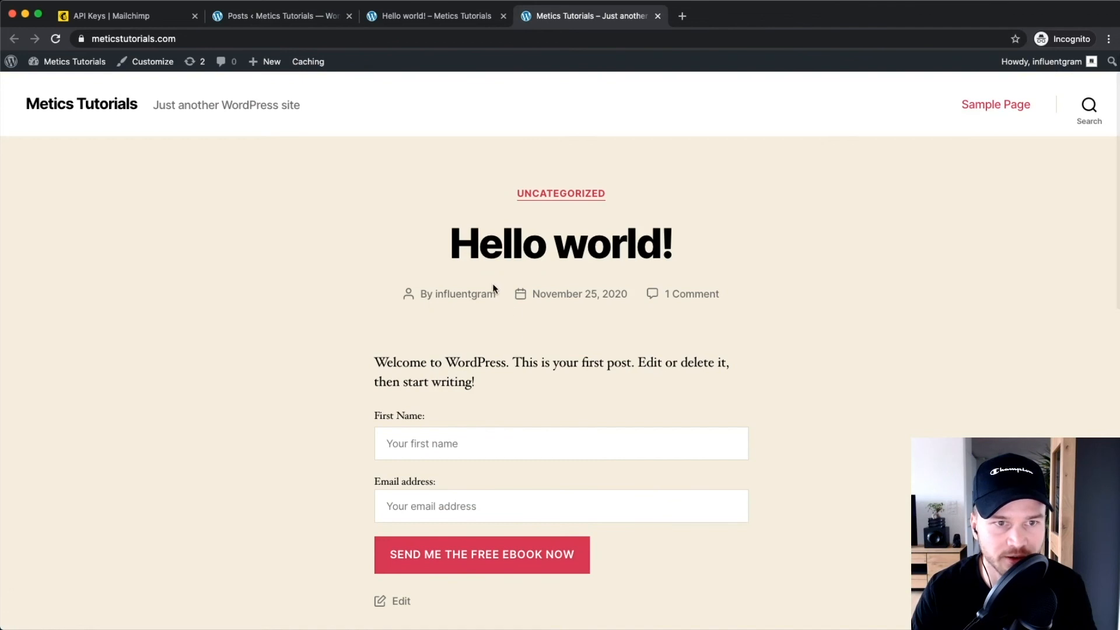
Reload the live home page and go to the footer form's First Name field.
{"action": "left_click", "coordinate": [82, 105]}
{"action": "scroll", "coordinate": [438, 325], "scroll_direction": "down", "scroll_amount": 15}
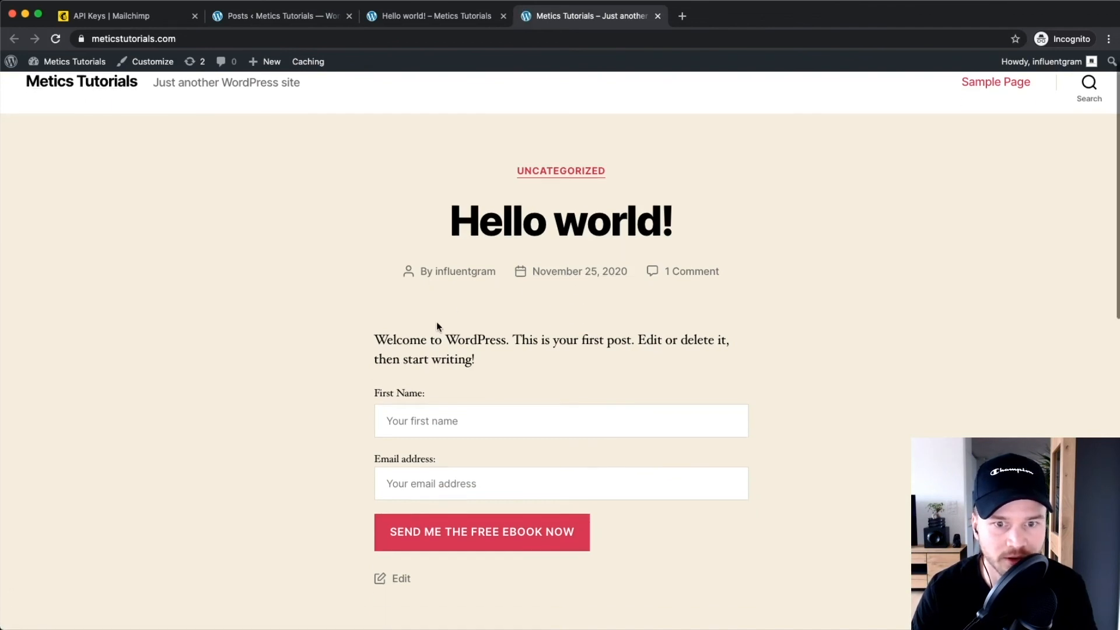
{"action": "left_click", "coordinate": [223, 365]}
Enter a test first name and email in the footer form and submit it.
{"action": "type", "text": "simon3"}
{"action": "key", "text": "Tab"}
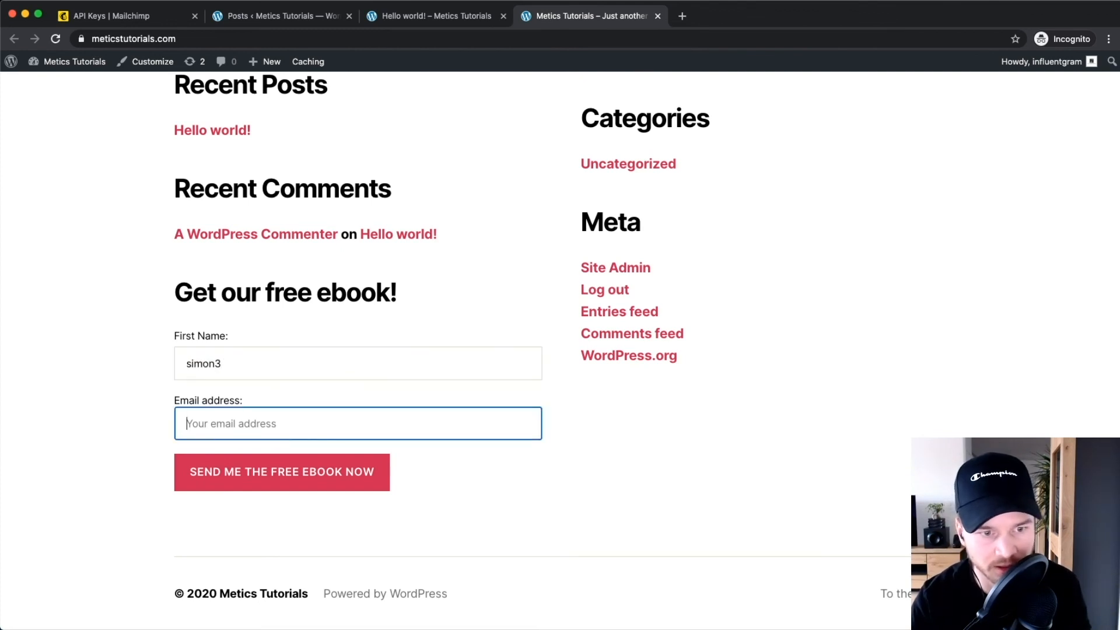
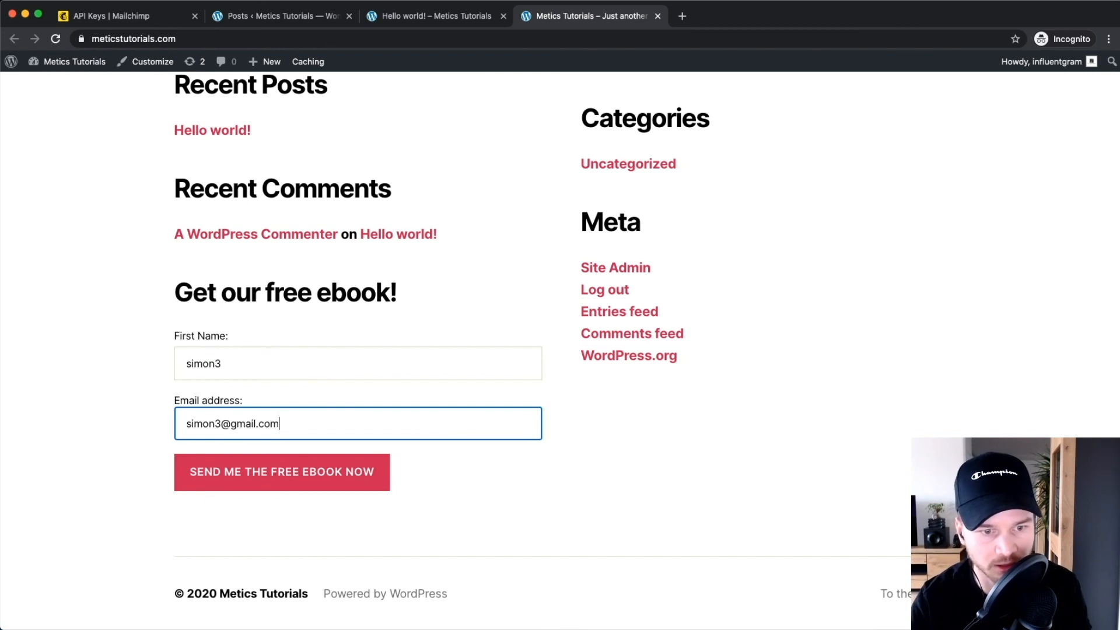
{"action": "left_click", "coordinate": [234, 474]}
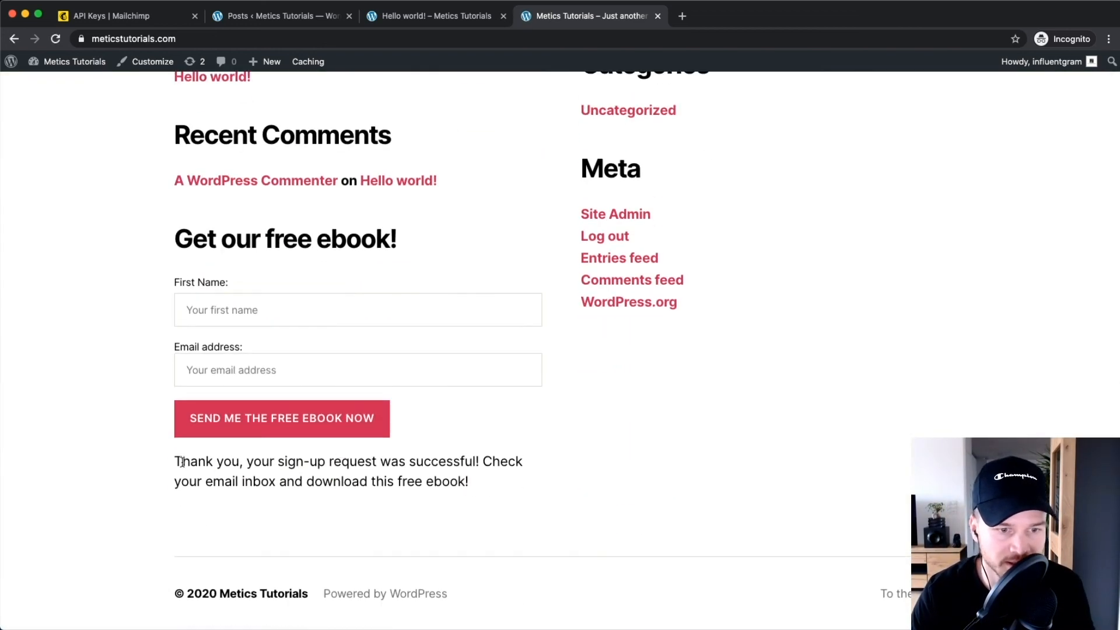
Highlight the ebook success message, then switch to the Mailchimp tab.
{"action": "left_click_drag", "start_coordinate": [182, 462], "coordinate": [477, 484]}
{"action": "left_click", "coordinate": [442, 493]}
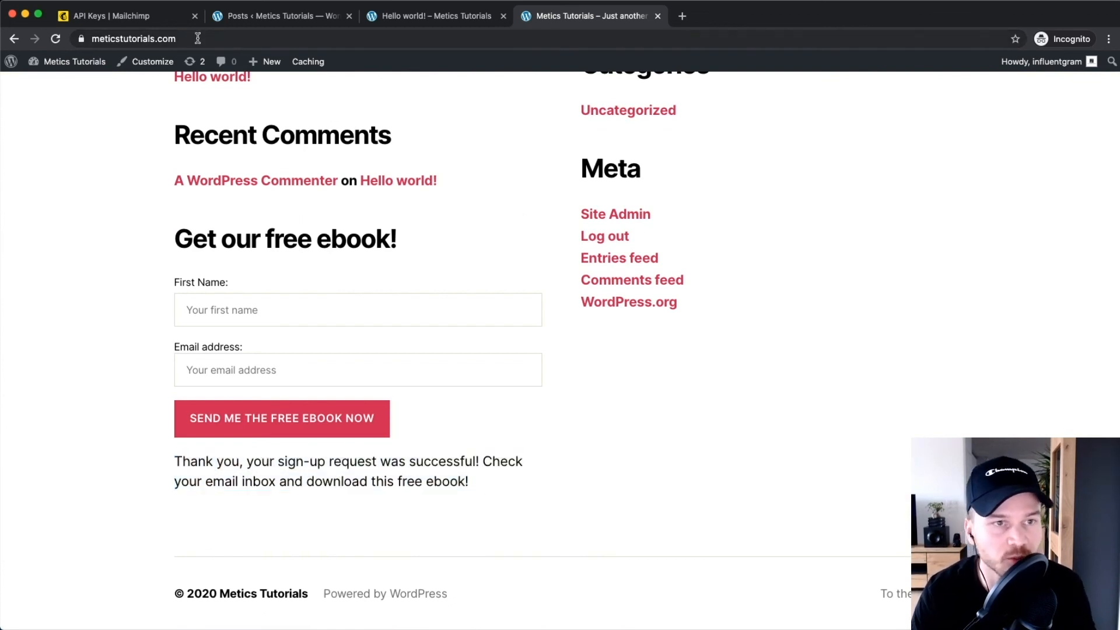
{"action": "left_click", "coordinate": [121, 18]}
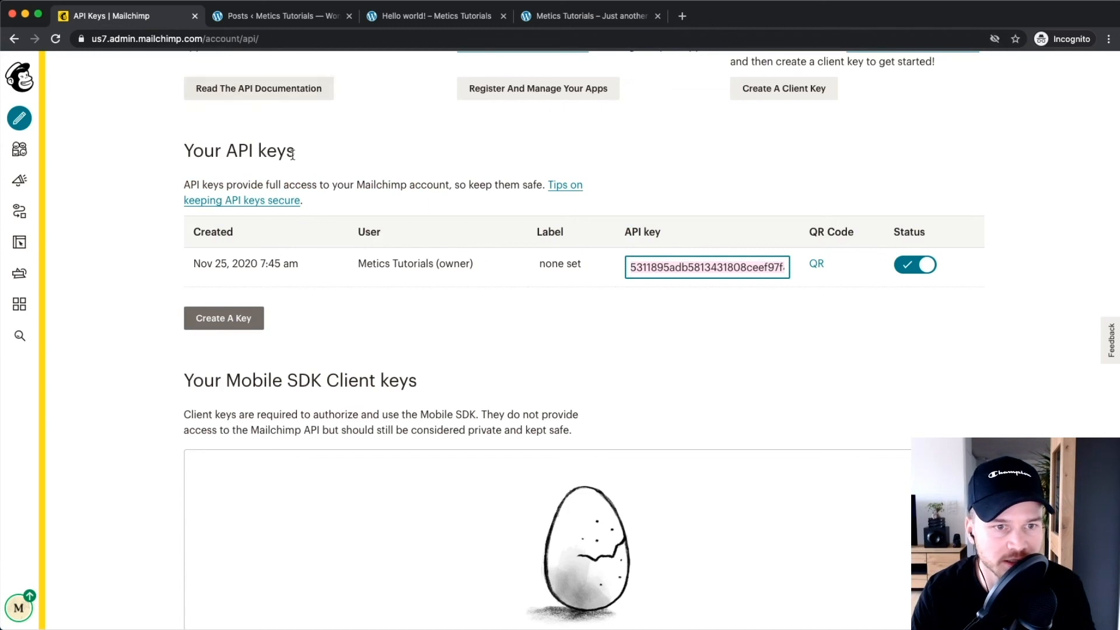
Open Audience > All contacts to see 8 subscribers, the newest tagged 'free ebook website'.
{"action": "left_click", "coordinate": [20, 155]}
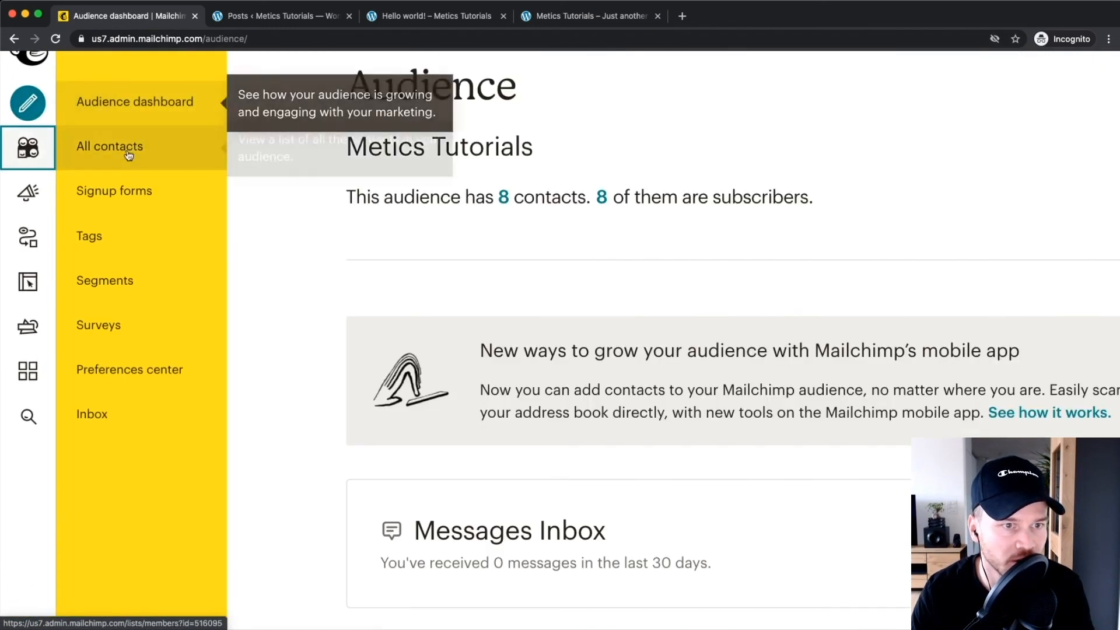
{"action": "left_click", "coordinate": [97, 147]}
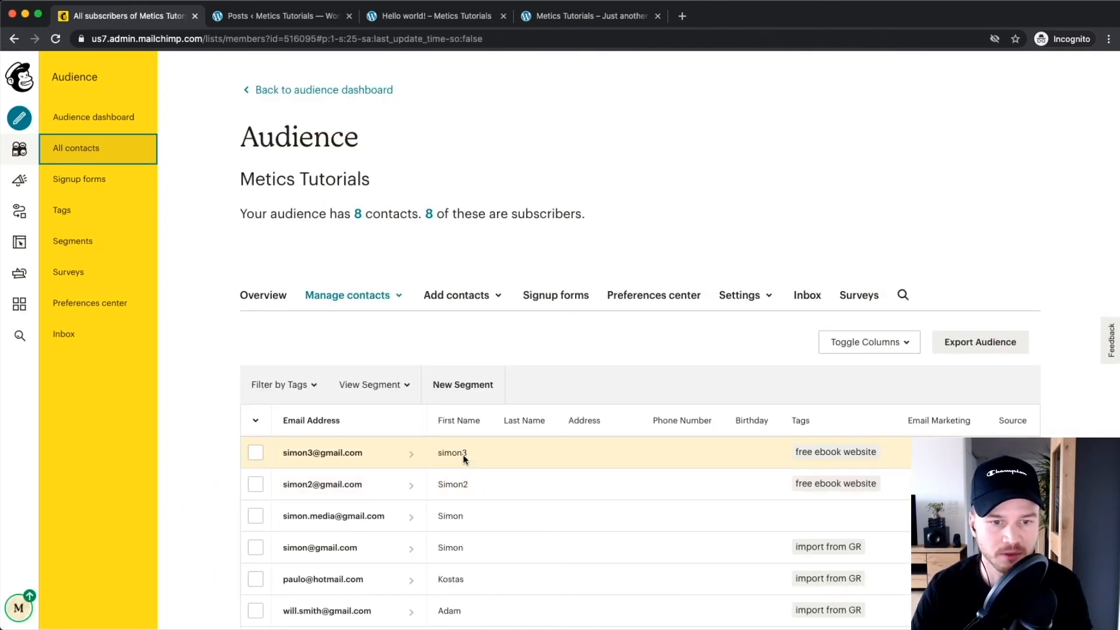
{"action": "scroll", "coordinate": [369, 476], "scroll_direction": "up", "scroll_amount": 3}
{"action": "scroll", "coordinate": [260, 464], "scroll_direction": "down", "scroll_amount": 1}
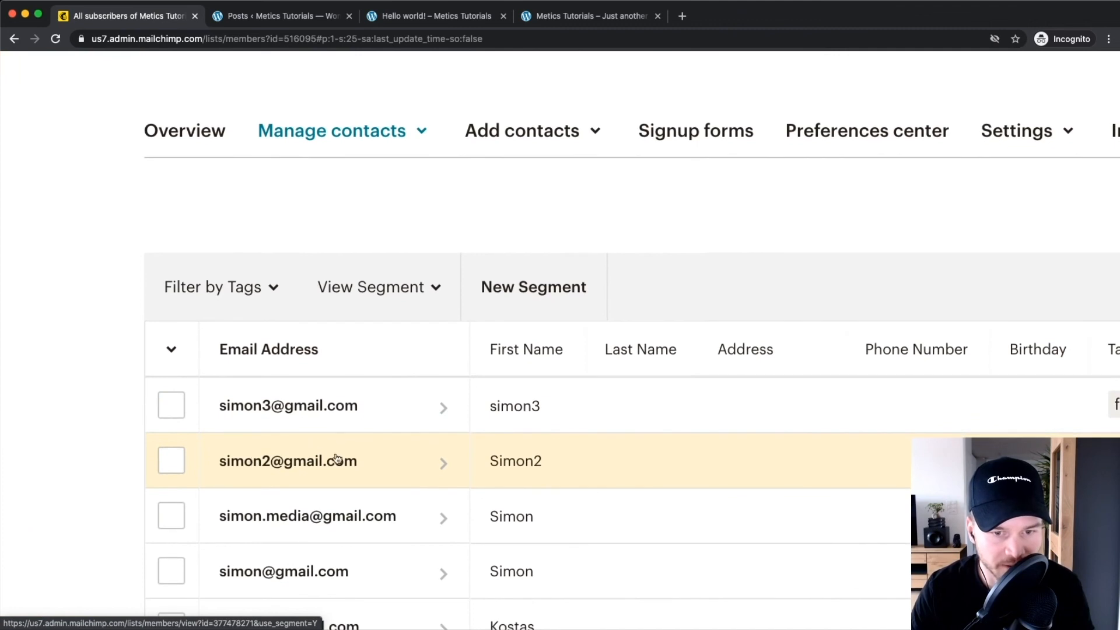
{"action": "scroll", "coordinate": [467, 423], "scroll_direction": "down", "scroll_amount": 1}
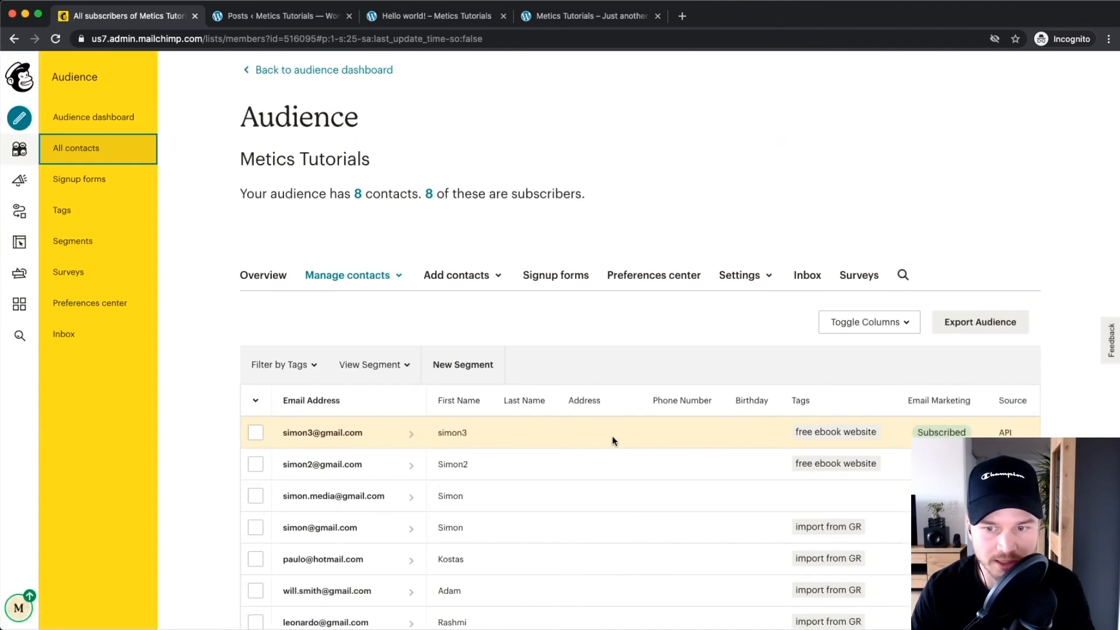